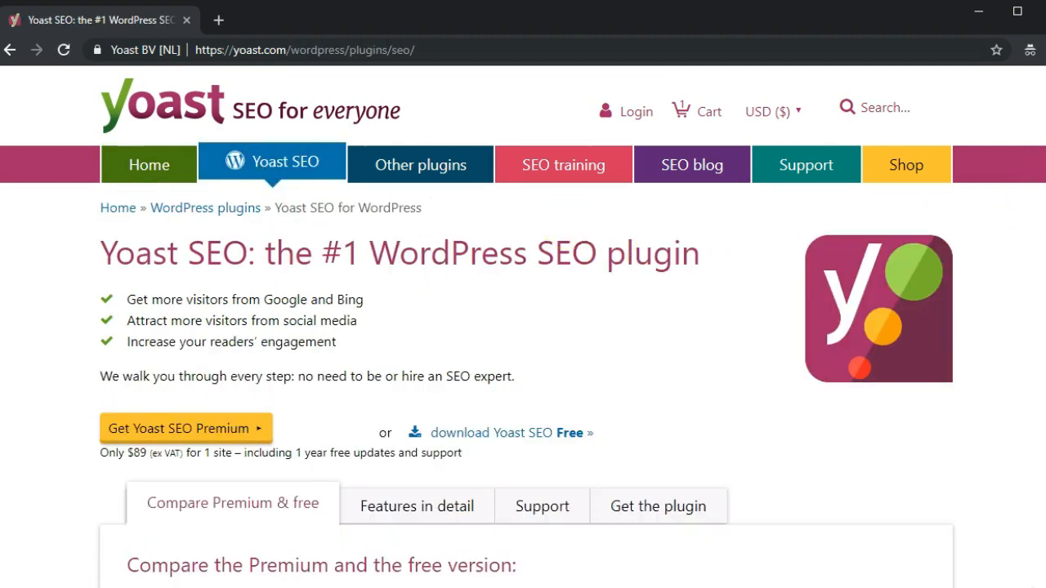
# - Examine the feature comparison between Yoast SEO Premium and the free version on the plugin page
pyautogui.scroll(-1, 1042, 169)
pyautogui.scroll(-5, 1045, 260)
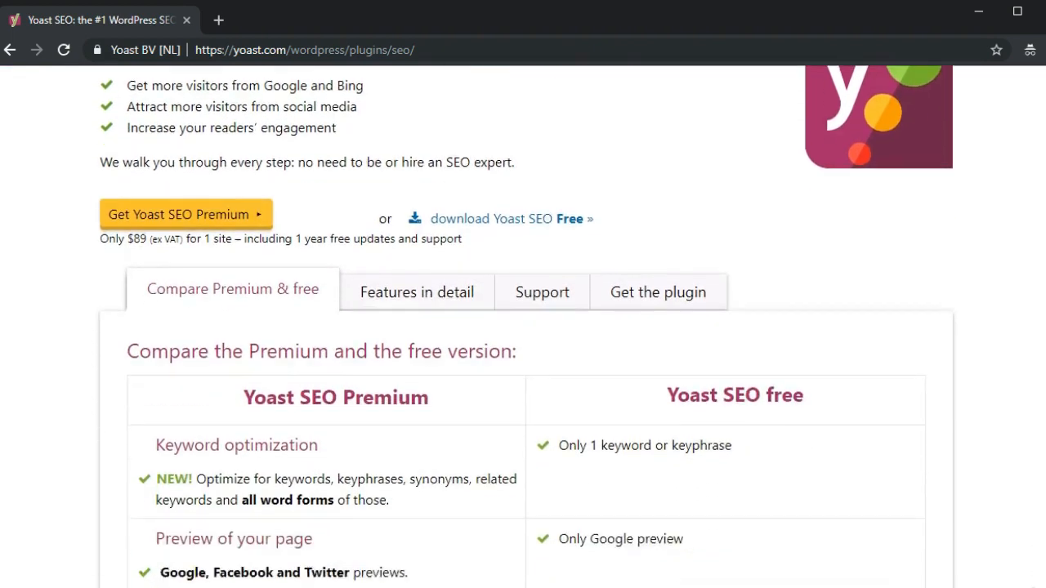
pyautogui.scroll(-5, 1044, 260)
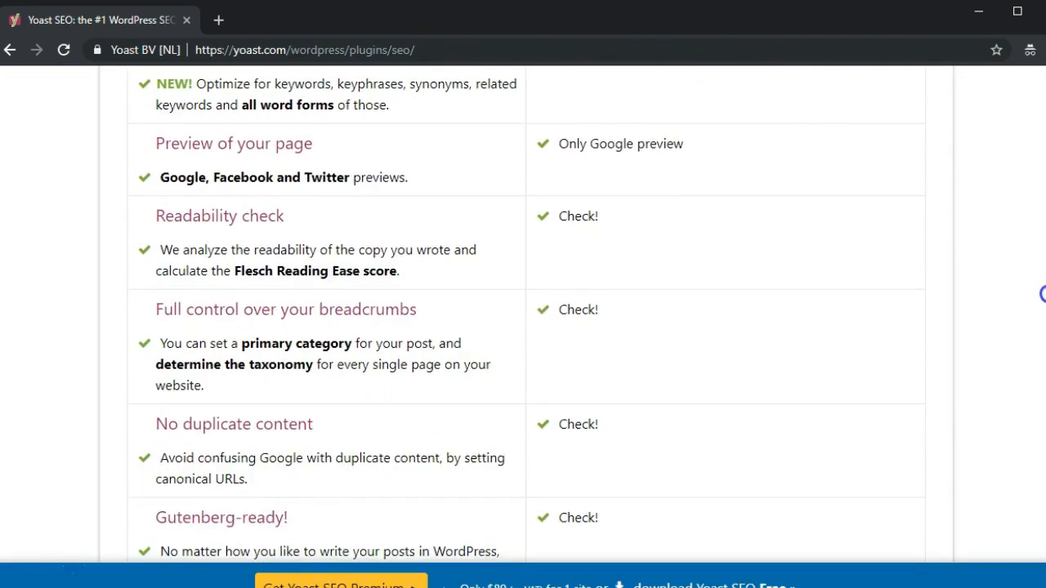
pyautogui.scroll(-7, 1039, 335)
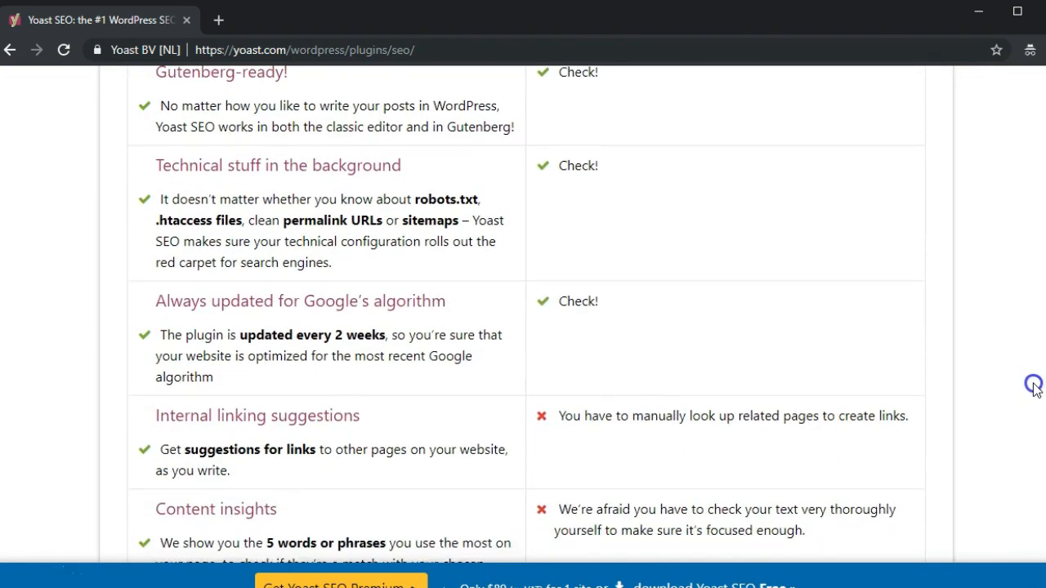
pyautogui.scroll(-1, 1027, 448)
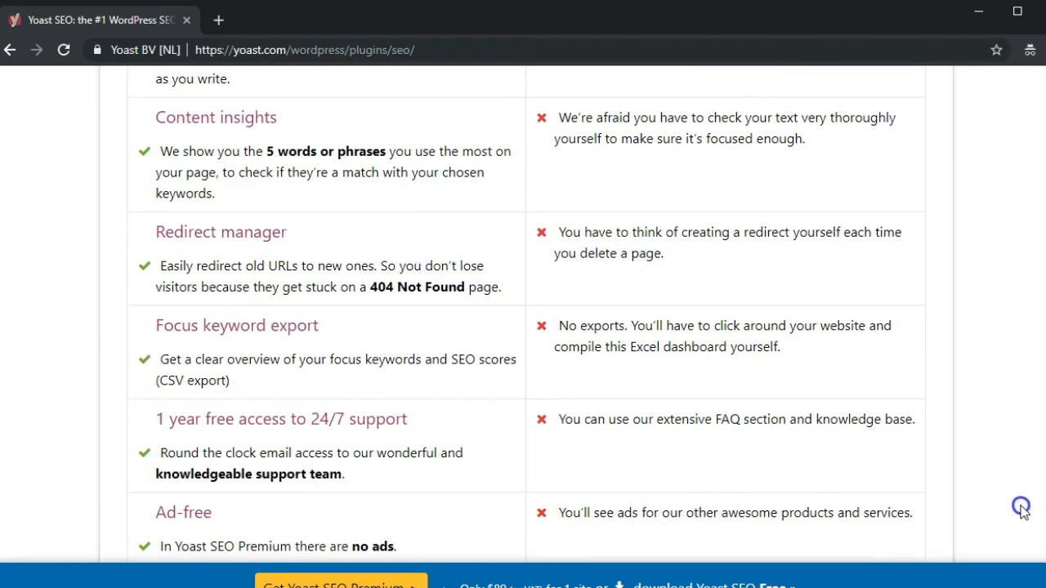
pyautogui.scroll(18, 523, 327)
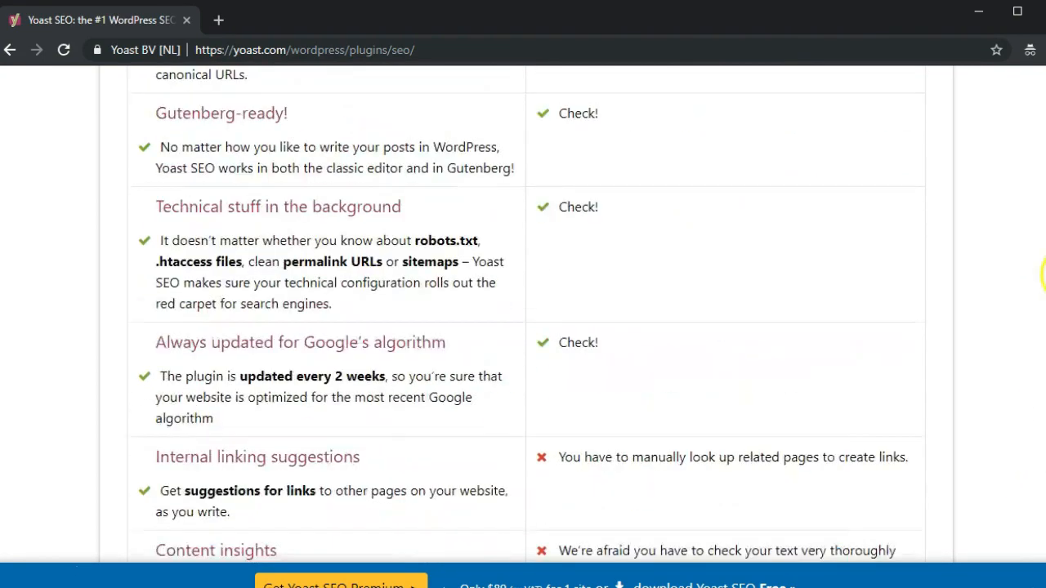
pyautogui.scroll(-1, 523, 326)
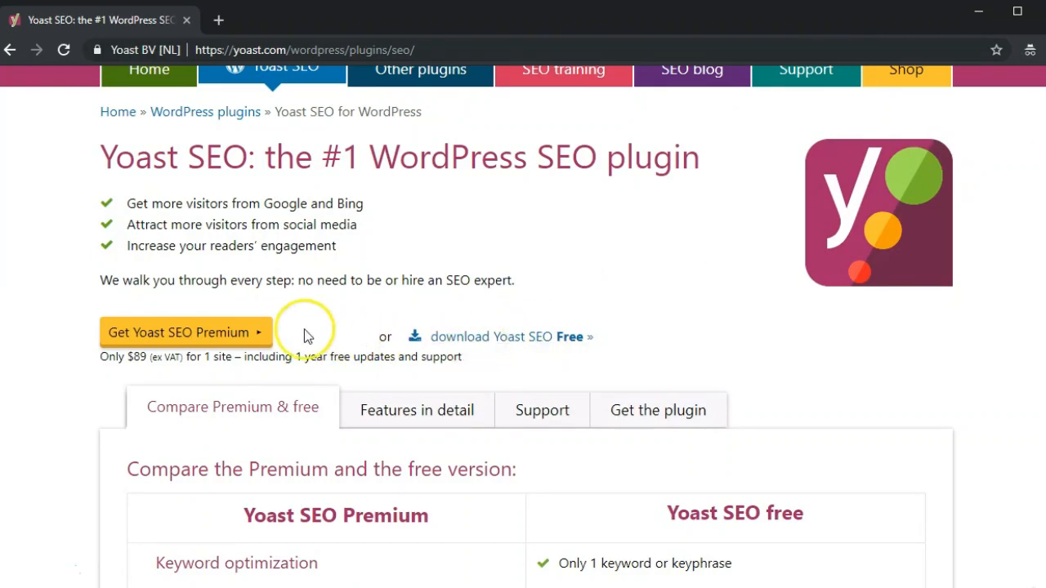
# - Add Yoast SEO Premium for 1 site to the shopping cart
pyautogui.click(208, 332)
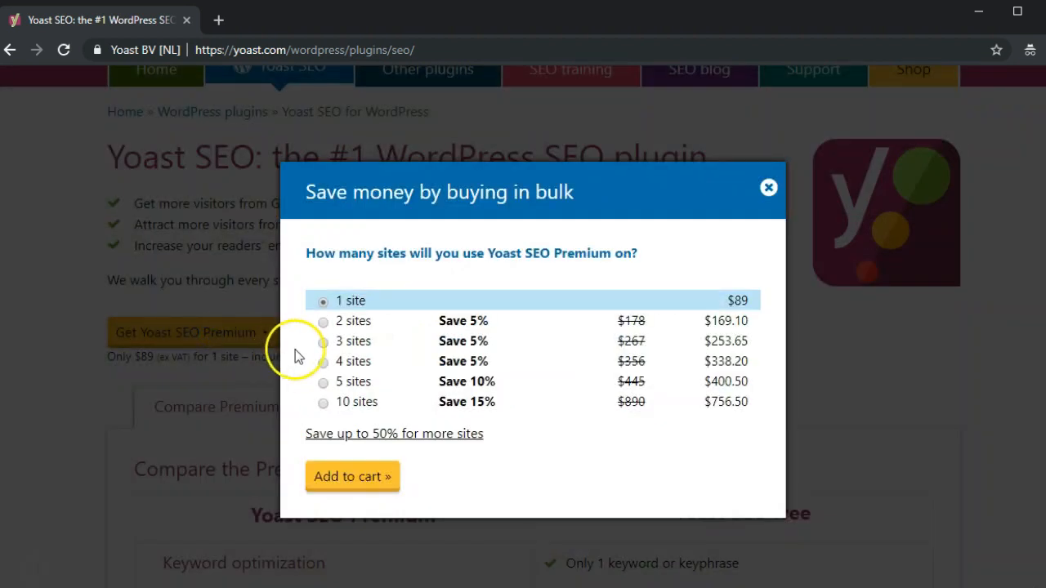
pyautogui.click(351, 476)
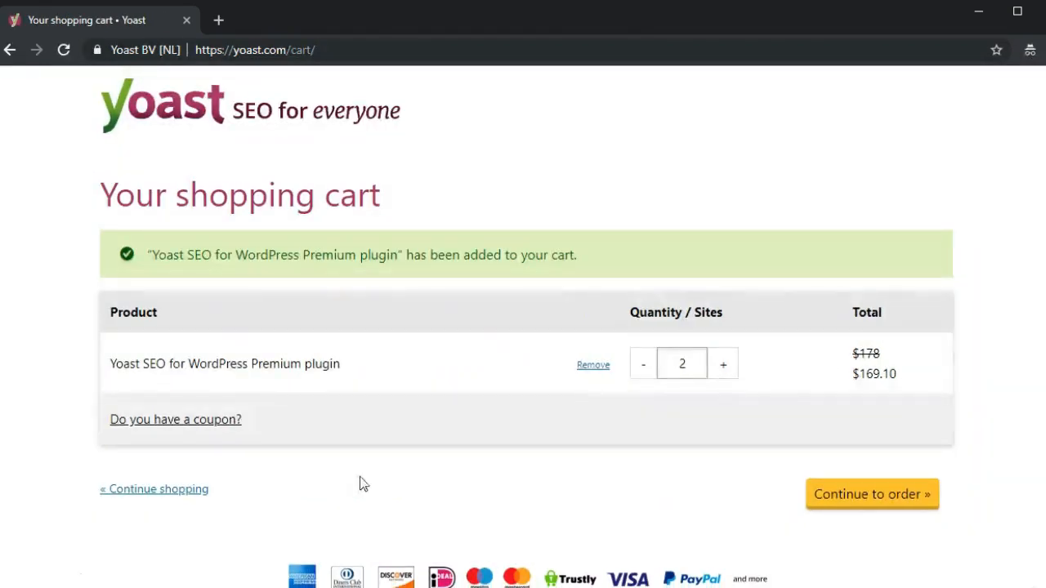
pyautogui.click(335, 485)
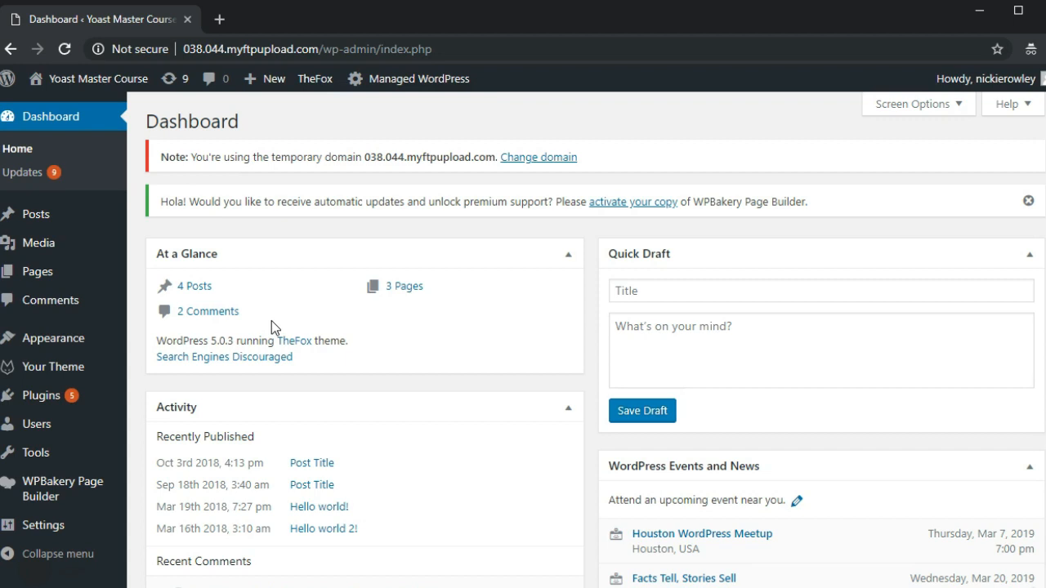
# - Install and activate Yoast SEO by uploading wordpress-seo.9.6.zip in the WordPress admin, and check its entry among the installed plugins
pyautogui.moveTo(89, 402)
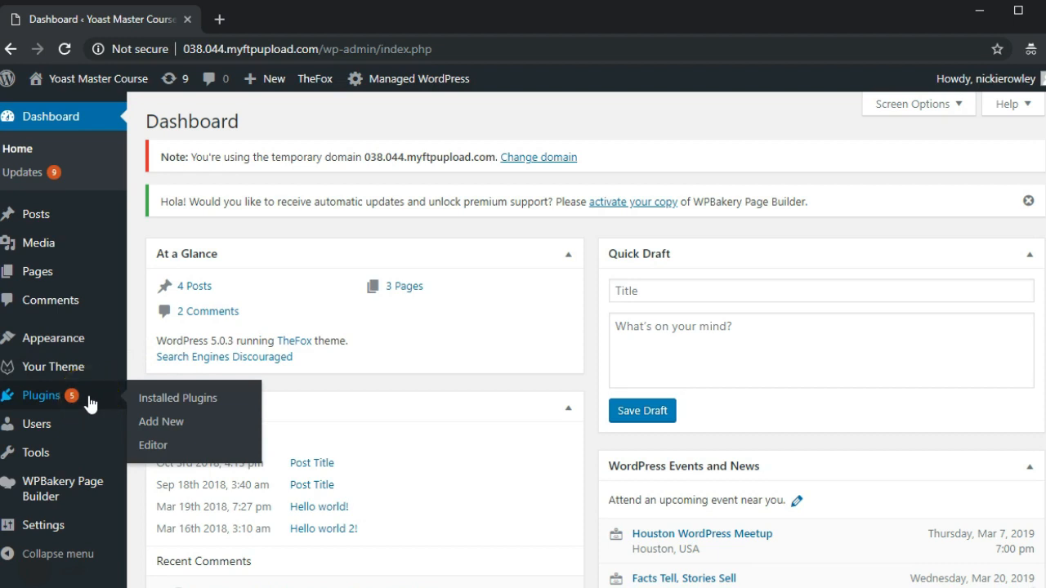
pyautogui.click(158, 423)
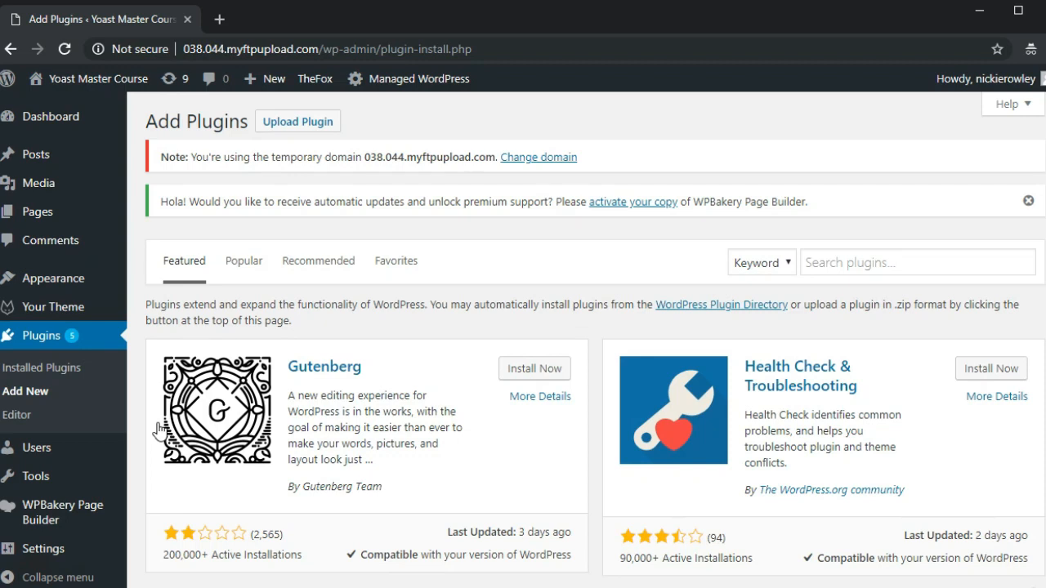
pyautogui.click(297, 131)
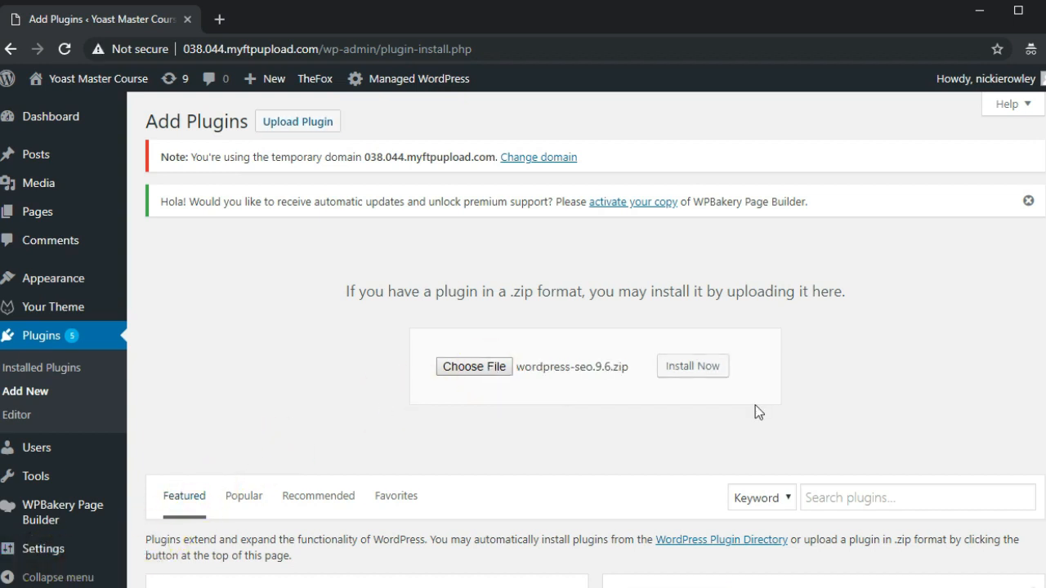
pyautogui.click(696, 367)
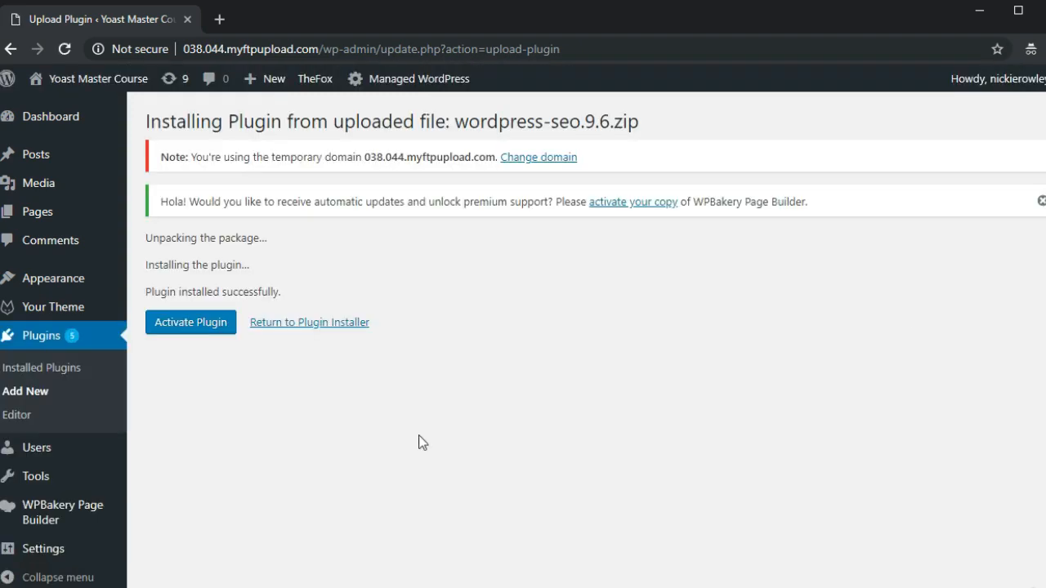
pyautogui.click(212, 322)
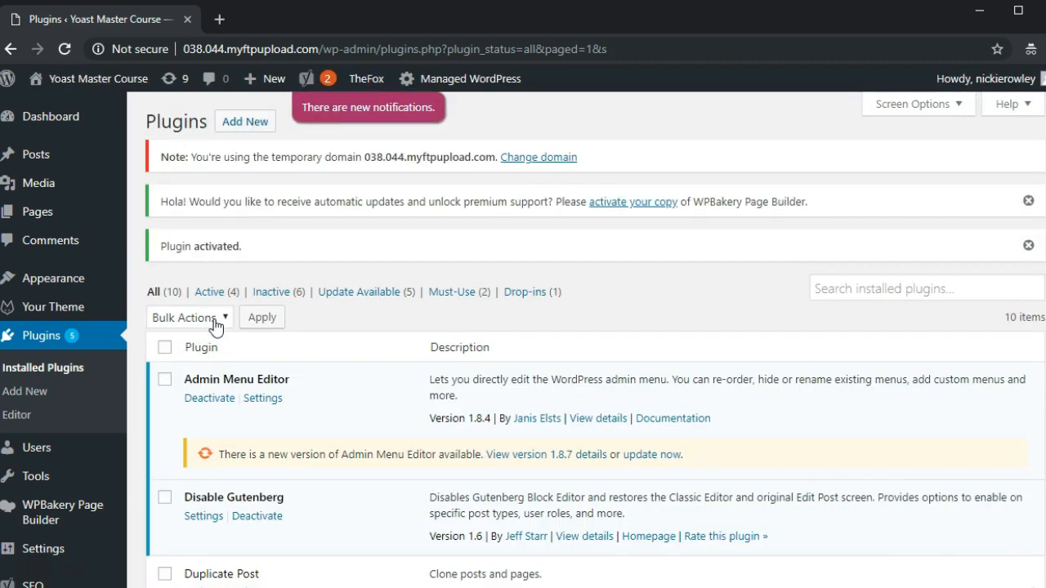
pyautogui.scroll(-1, 1038, 249)
pyautogui.scroll(-7, 1027, 444)
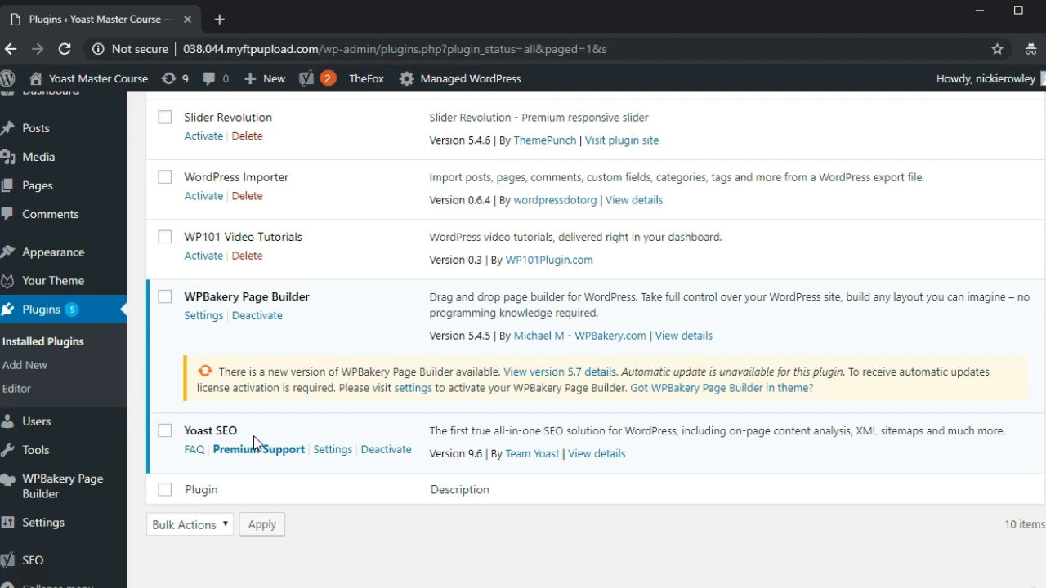
pyautogui.moveTo(47, 561)
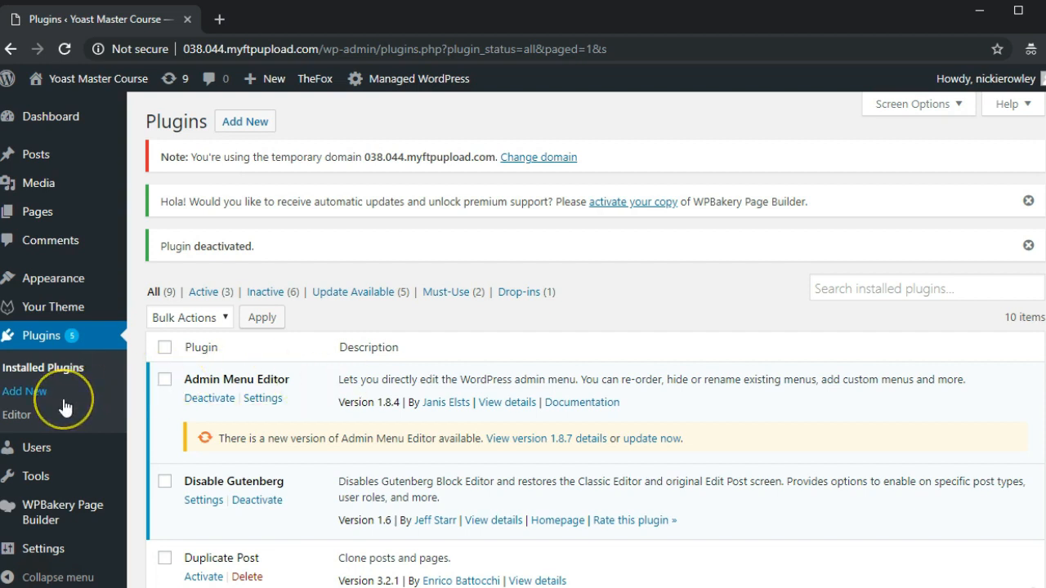
# - Search the WordPress plugin directory for "yoast" and look through the results
pyautogui.click(65, 406)
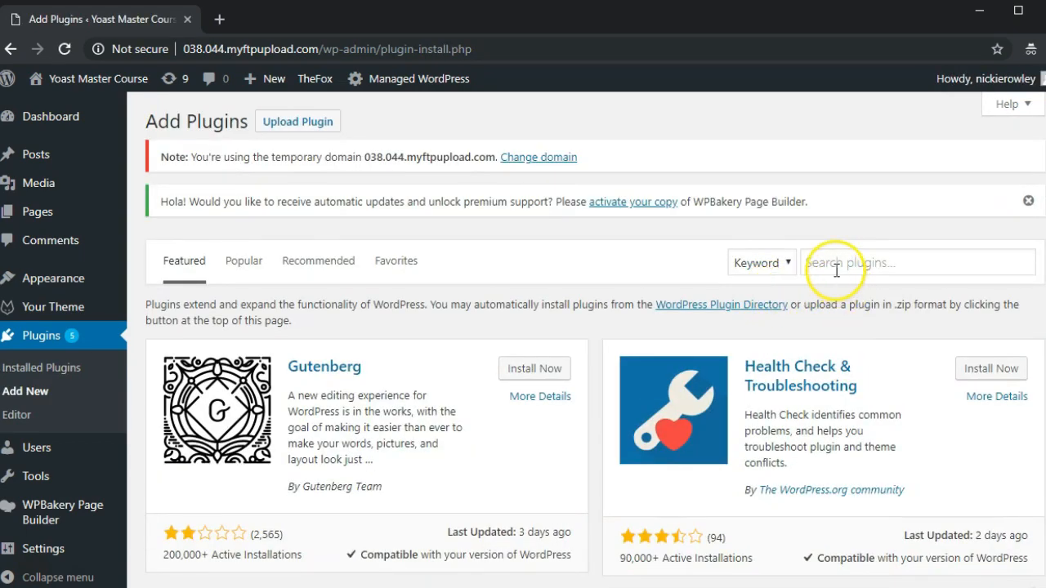
pyautogui.click(834, 268)
pyautogui.write('yoast')
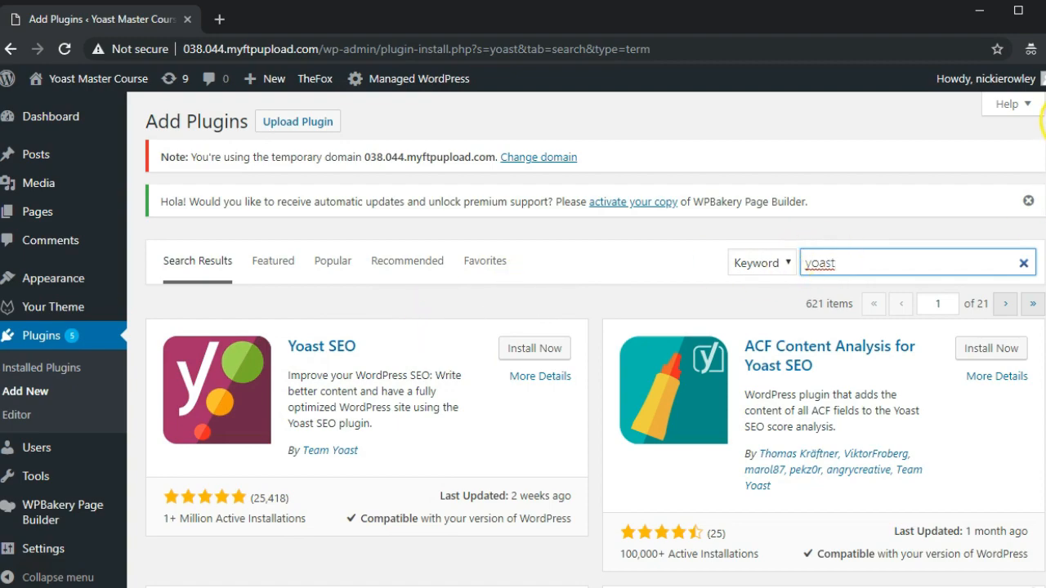
pyautogui.scroll(-3, 830, 253)
pyautogui.scroll(-12, 596, 340)
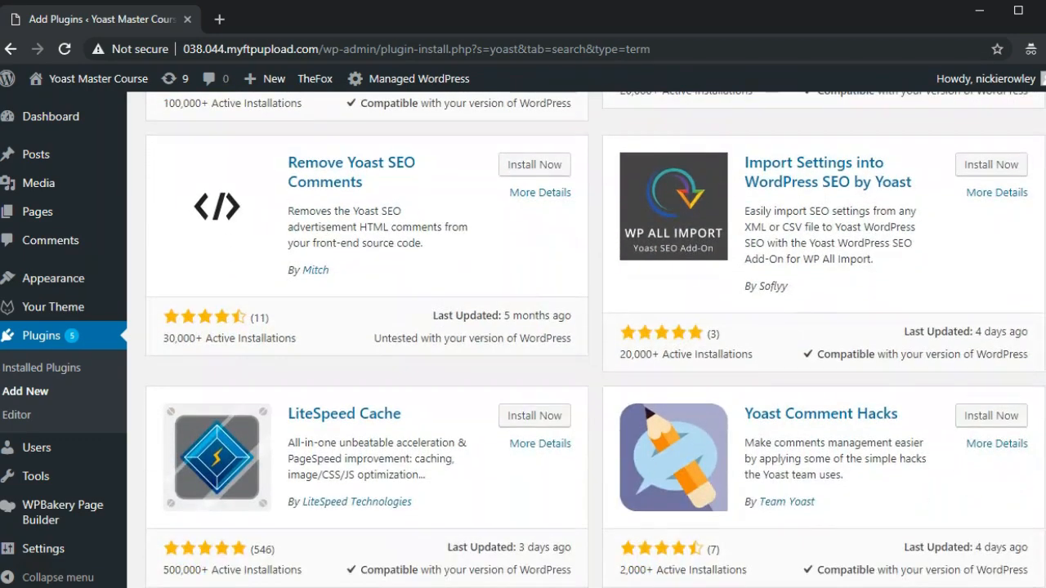
pyautogui.scroll(15, 596, 340)
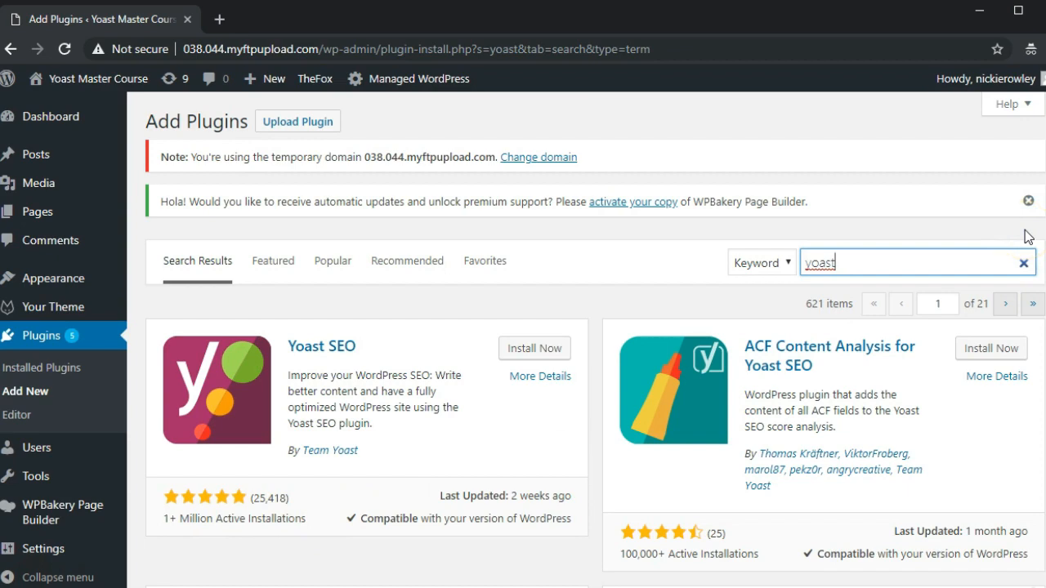
# - Open the details of the Yoast SEO plugin and review its FAQ, changelog, screenshots, reviews and description
pyautogui.click(541, 377)
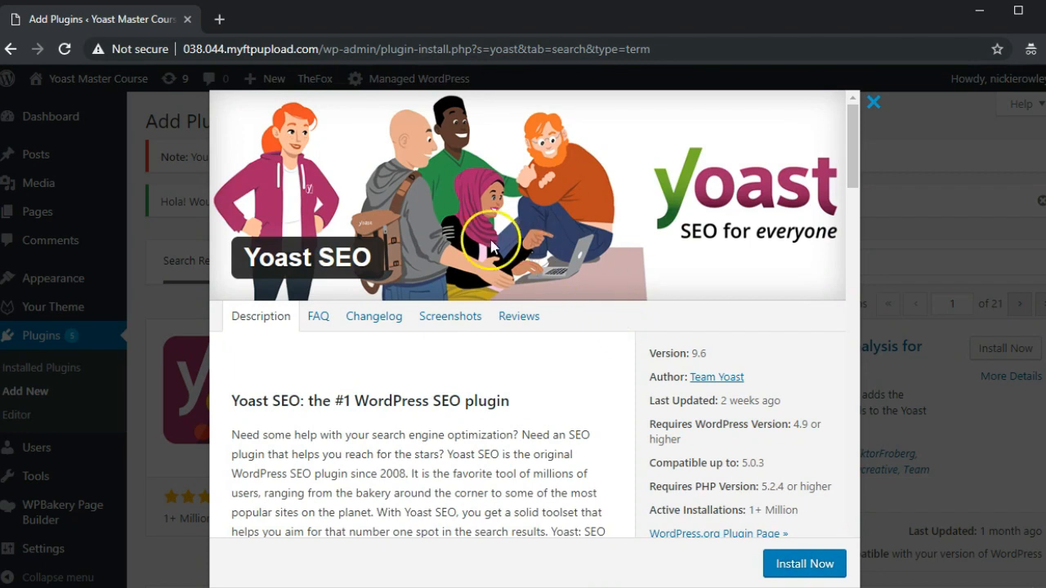
pyautogui.click(319, 324)
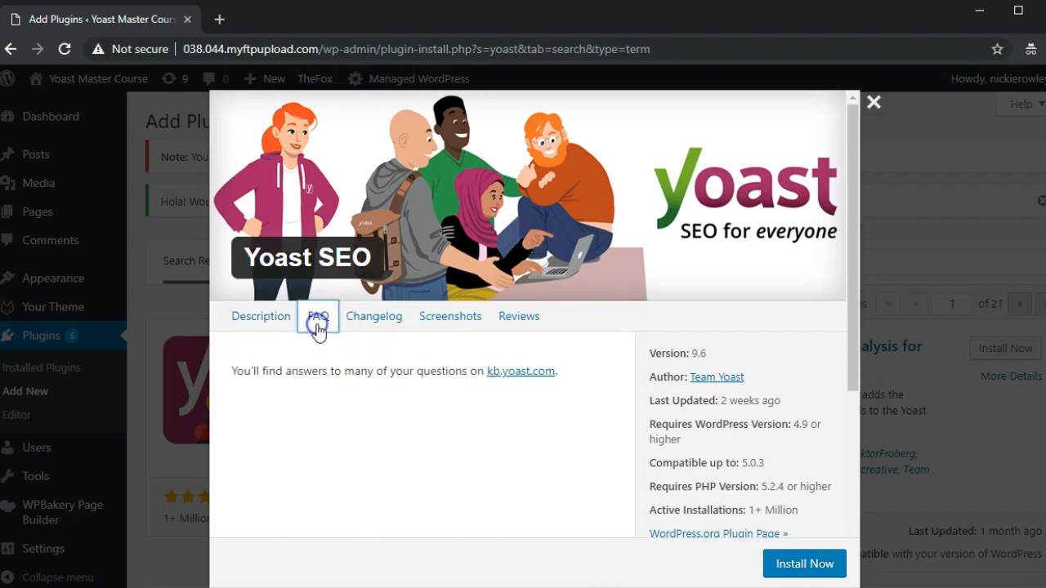
pyautogui.click(384, 321)
pyautogui.click(441, 322)
pyautogui.click(513, 321)
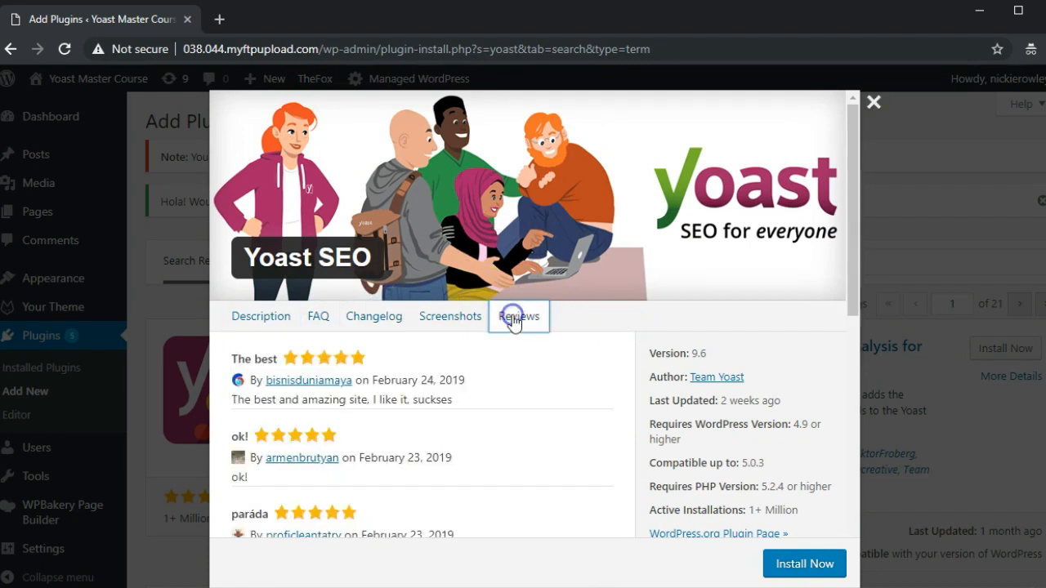
pyautogui.click(253, 321)
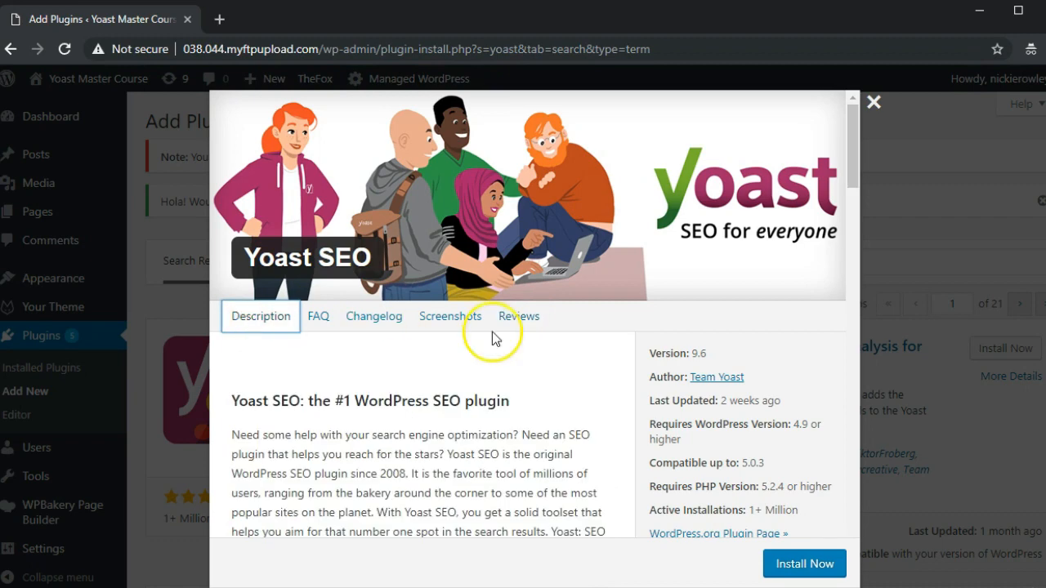
# - Install the Yoast SEO plugin from the plugin directory and activate it
pyautogui.click(804, 564)
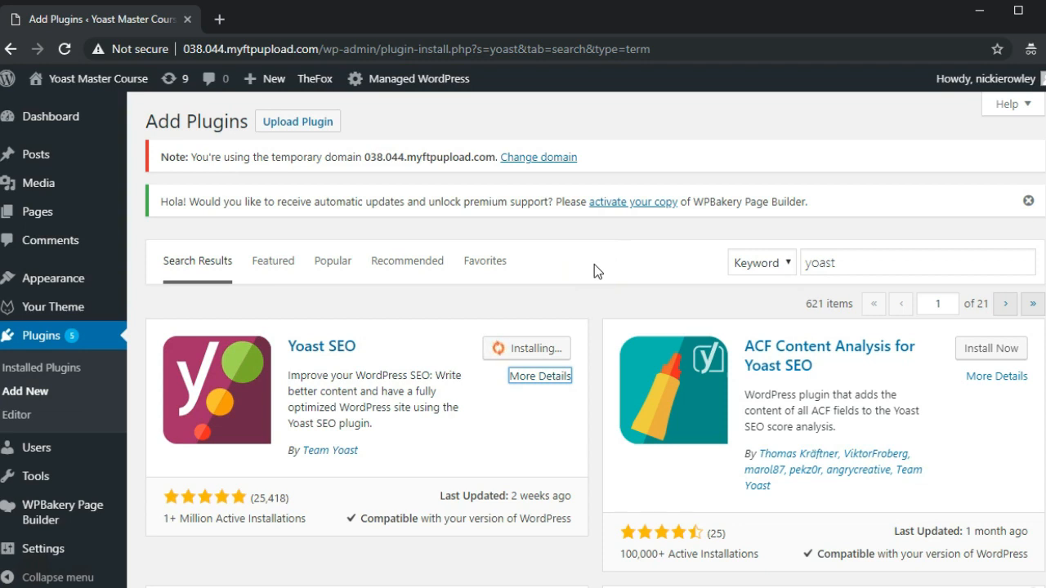
pyautogui.click(570, 270)
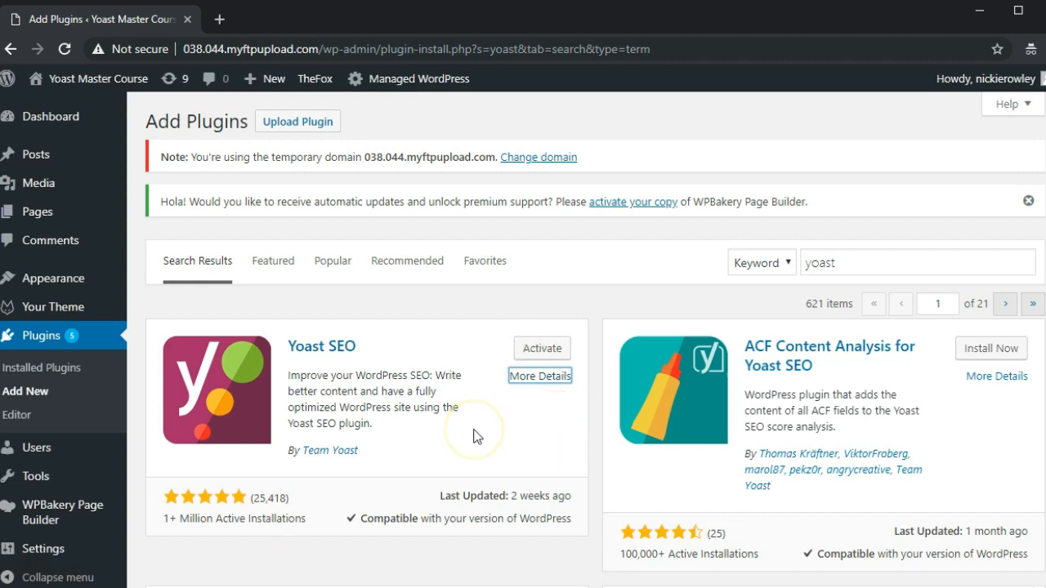
pyautogui.click(540, 350)
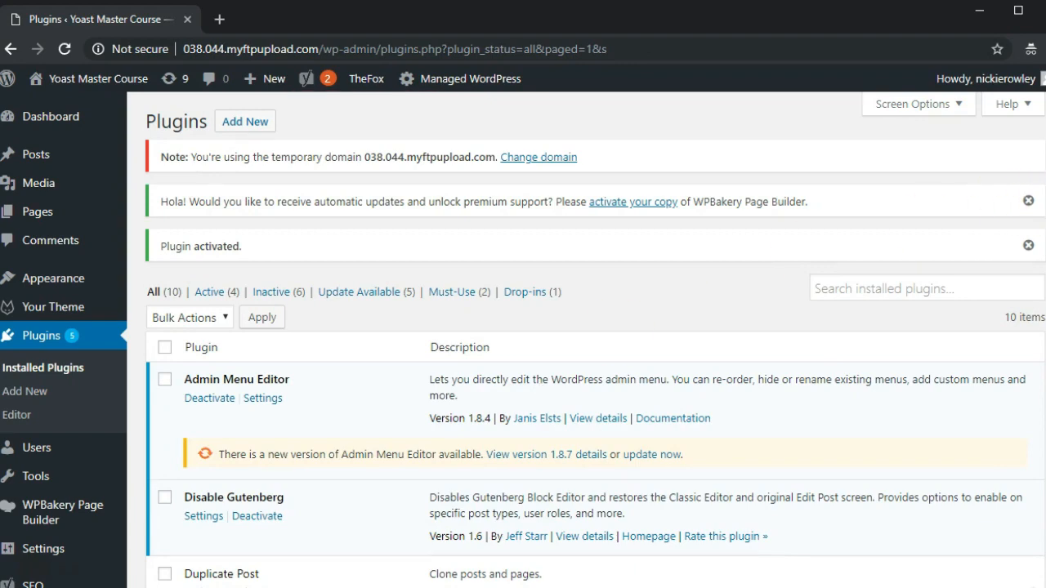
# - Check the Yoast SEO entry in the installed plugins list and dismiss the plugin activation notice
pyautogui.moveTo(1045, 199); pyautogui.dragTo(1045, 571)
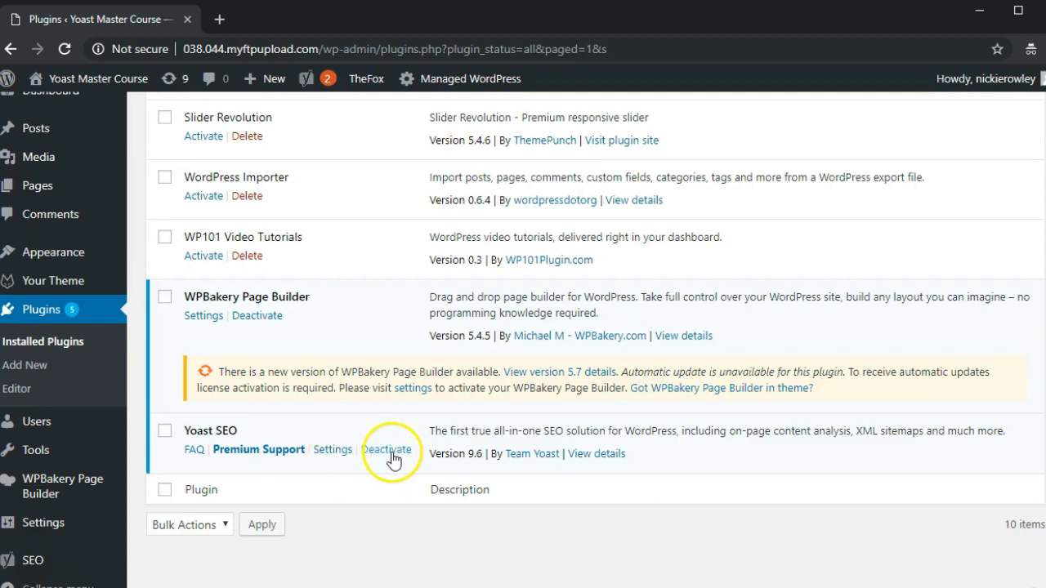
pyautogui.moveTo(59, 562)
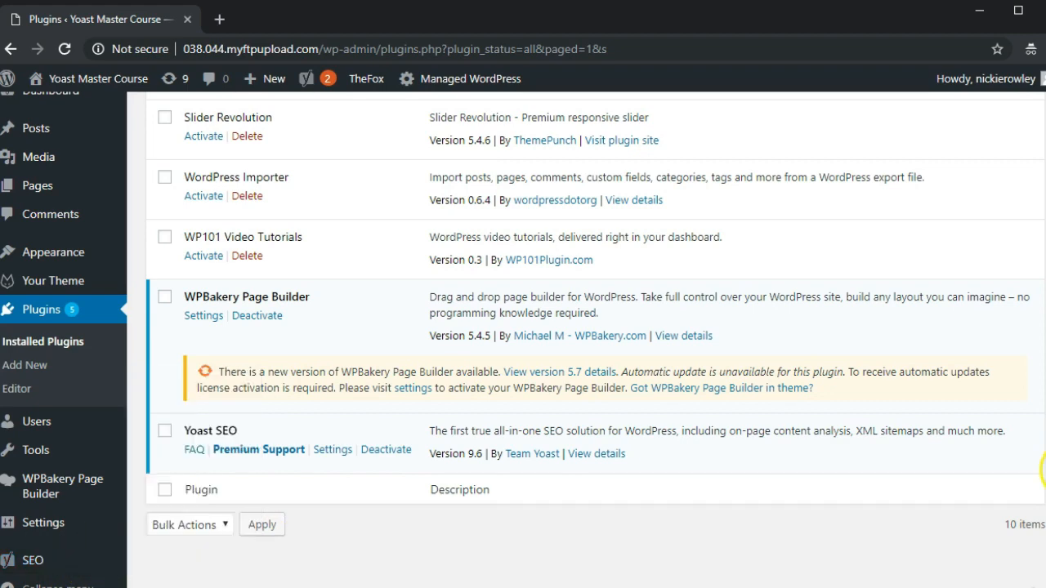
pyautogui.scroll(6, 1041, 246)
pyautogui.scroll(3, 1041, 225)
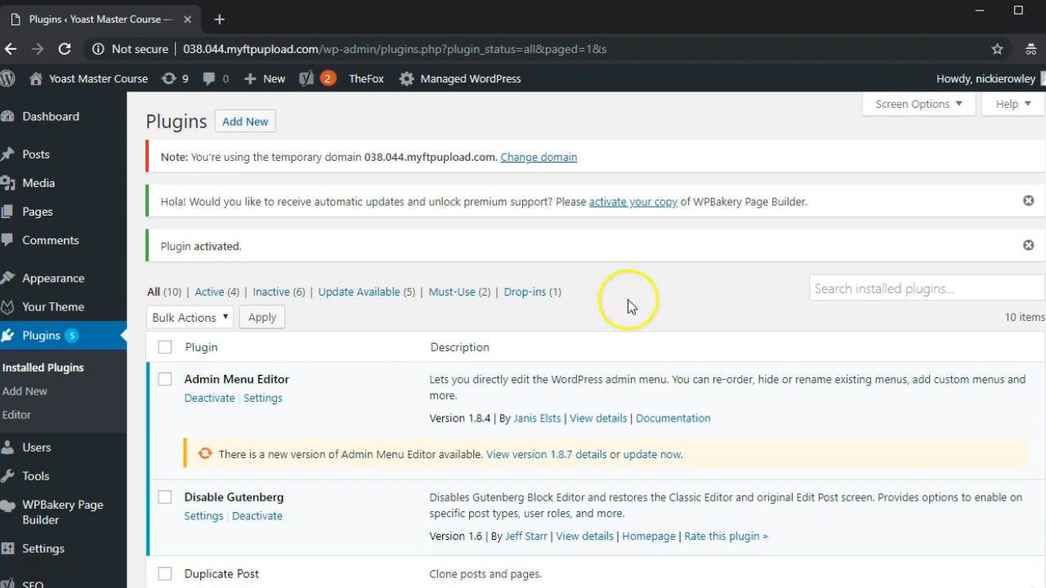
pyautogui.click(1028, 245)
pyautogui.scroll(-5, 1028, 245)
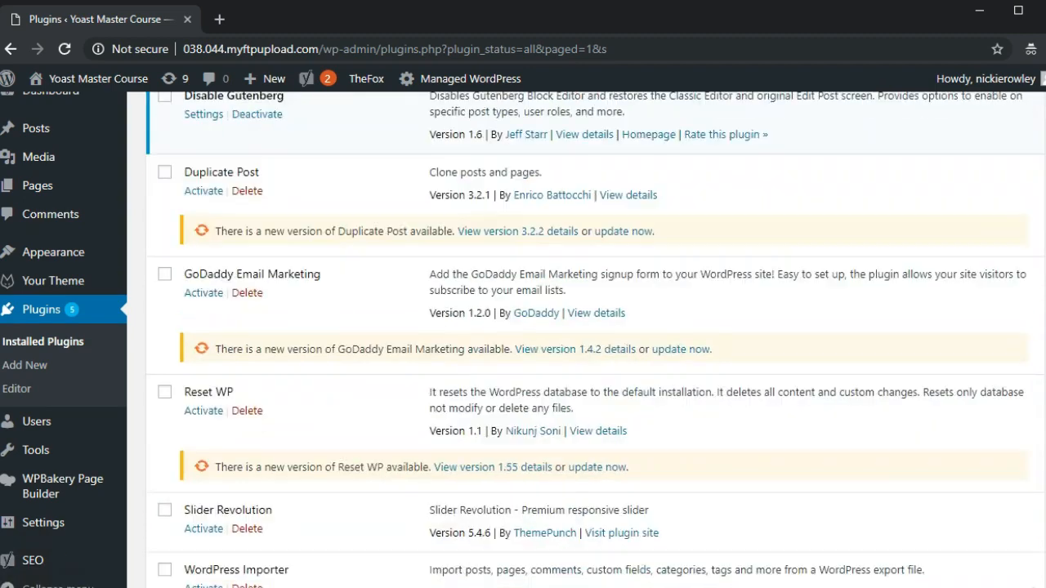
pyautogui.scroll(-5, 595, 327)
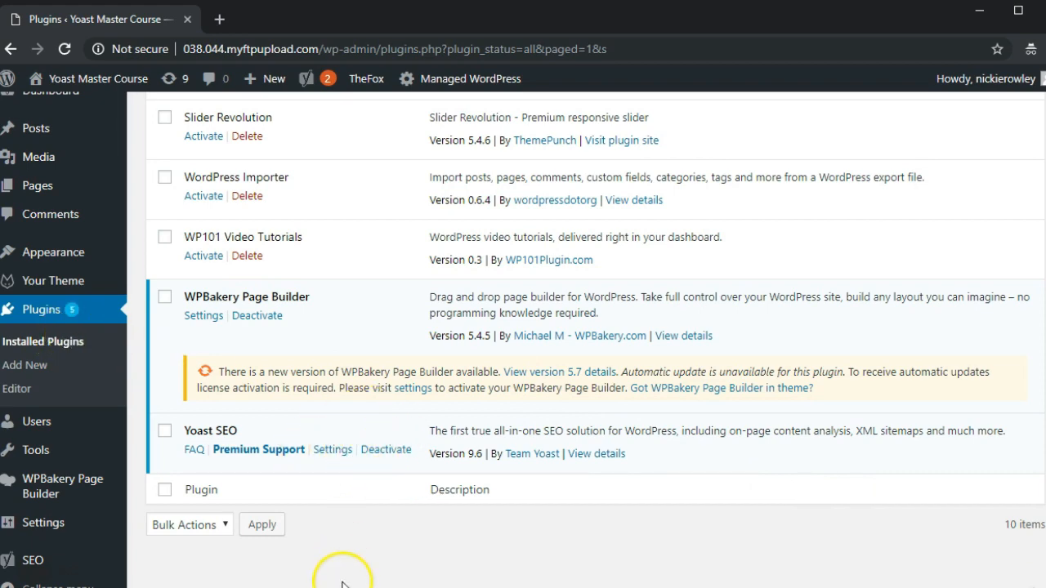
# - Open Yoast SEO's general settings and launch the first-time configuration wizard
pyautogui.click(33, 566)
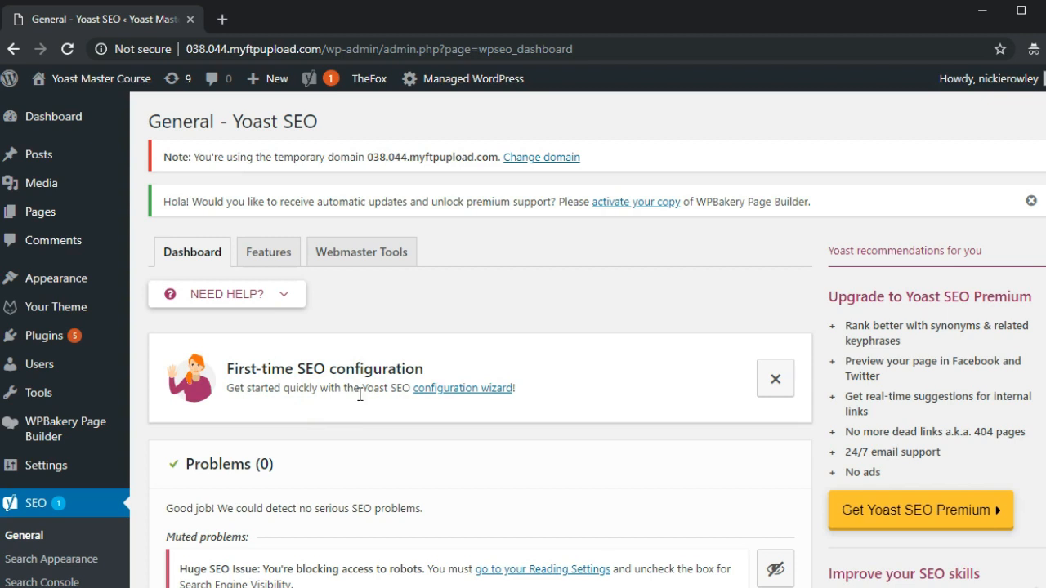
pyautogui.click(455, 394)
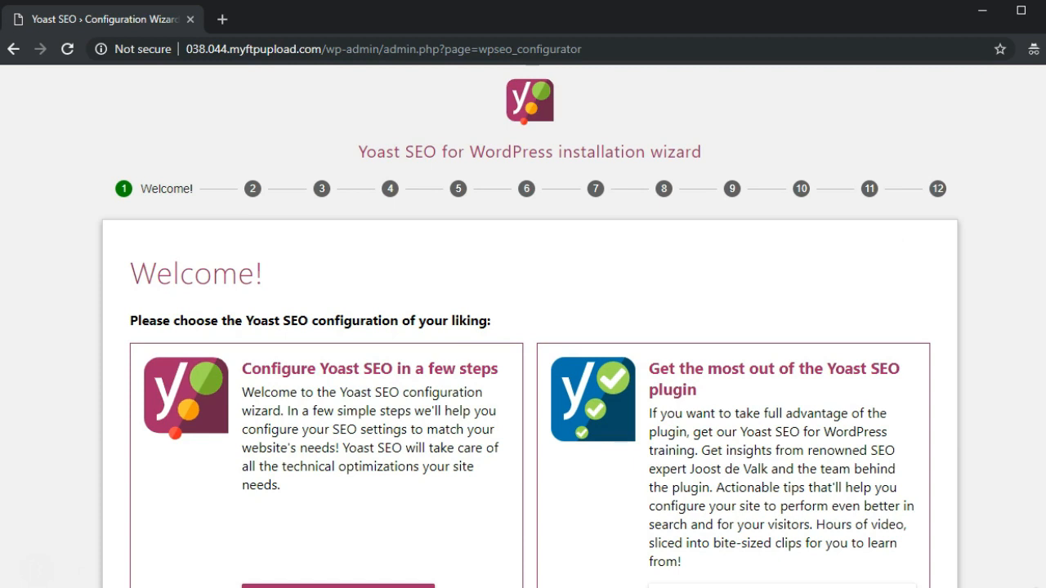
pyautogui.scroll(-3, 531, 327)
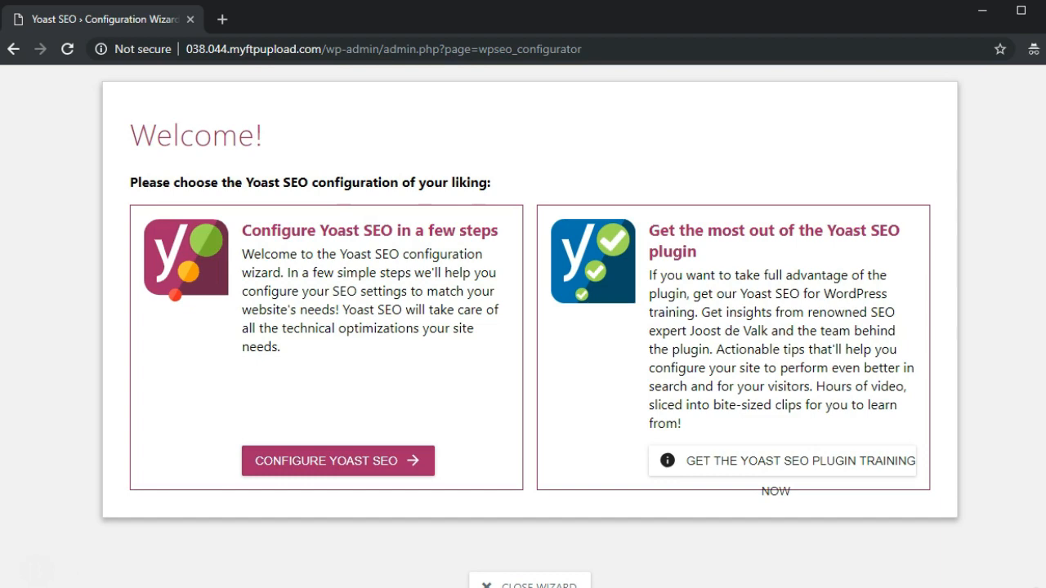
# - Start the Yoast SEO configuration, marking the site as live and ready to be indexed and its type as a corporation
pyautogui.scroll(1, 531, 327)
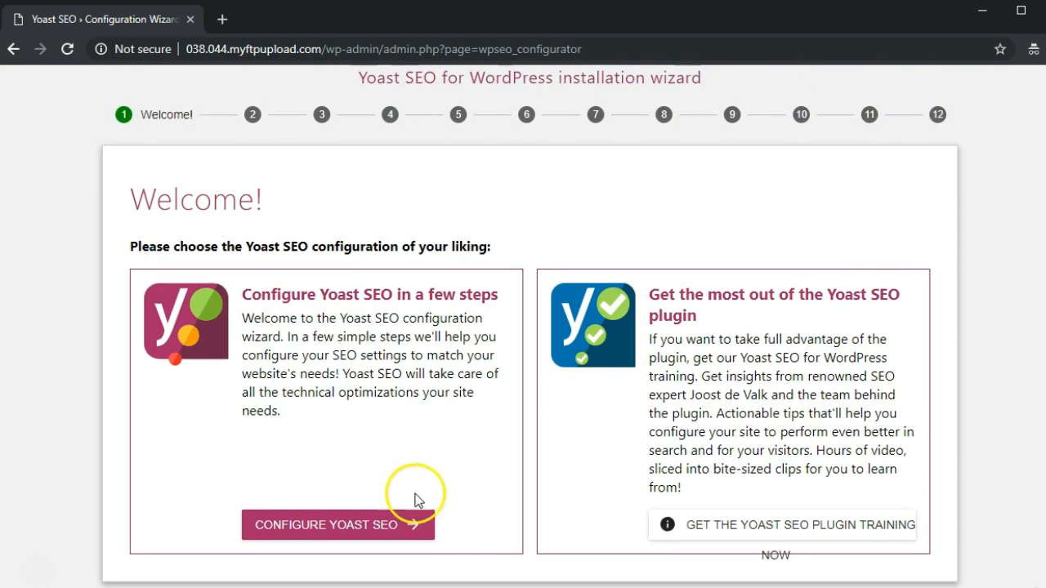
pyautogui.click(368, 523)
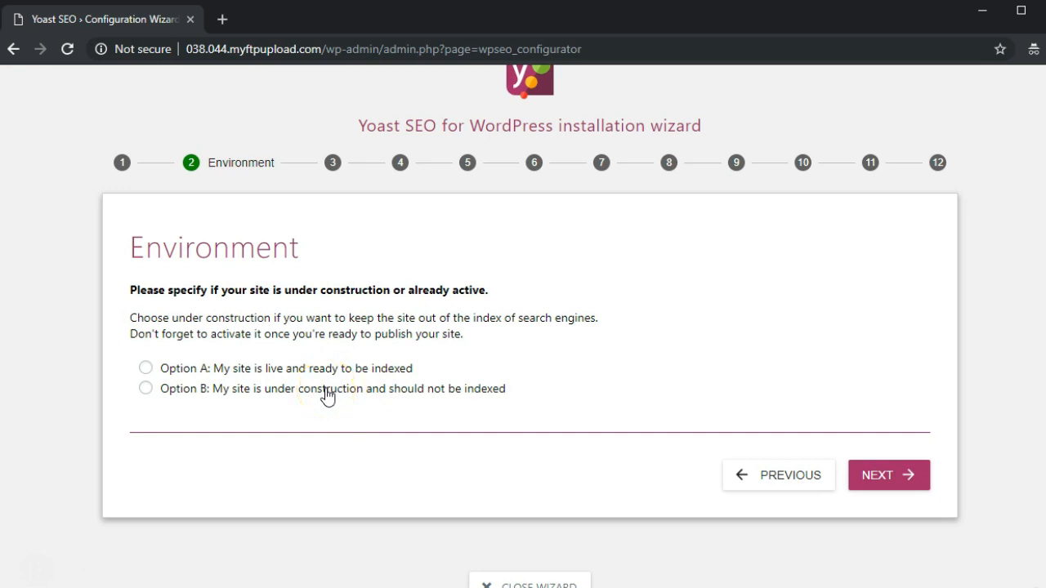
pyautogui.click(146, 371)
pyautogui.click(894, 473)
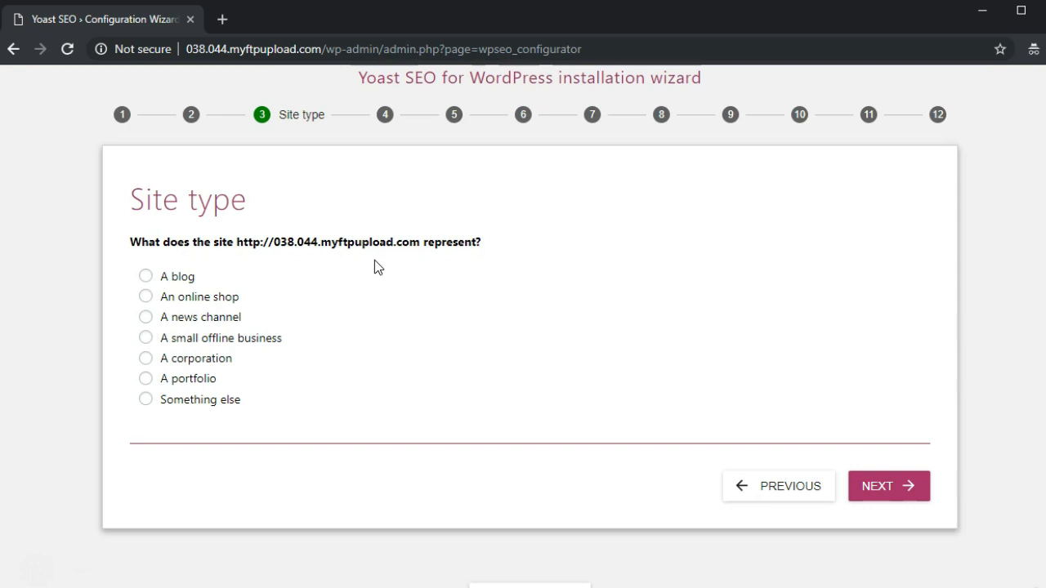
pyautogui.click(147, 360)
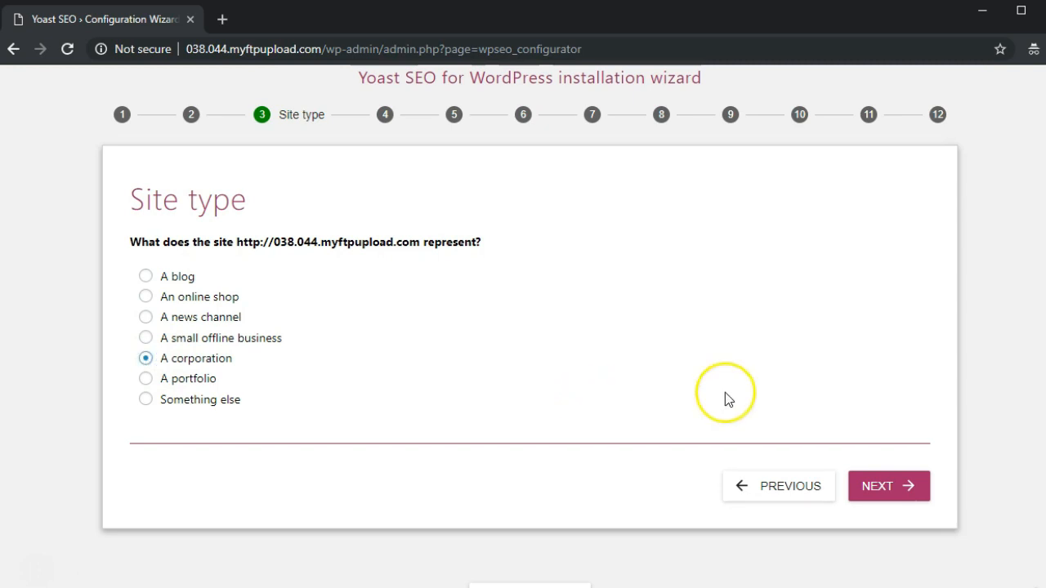
pyautogui.click(890, 488)
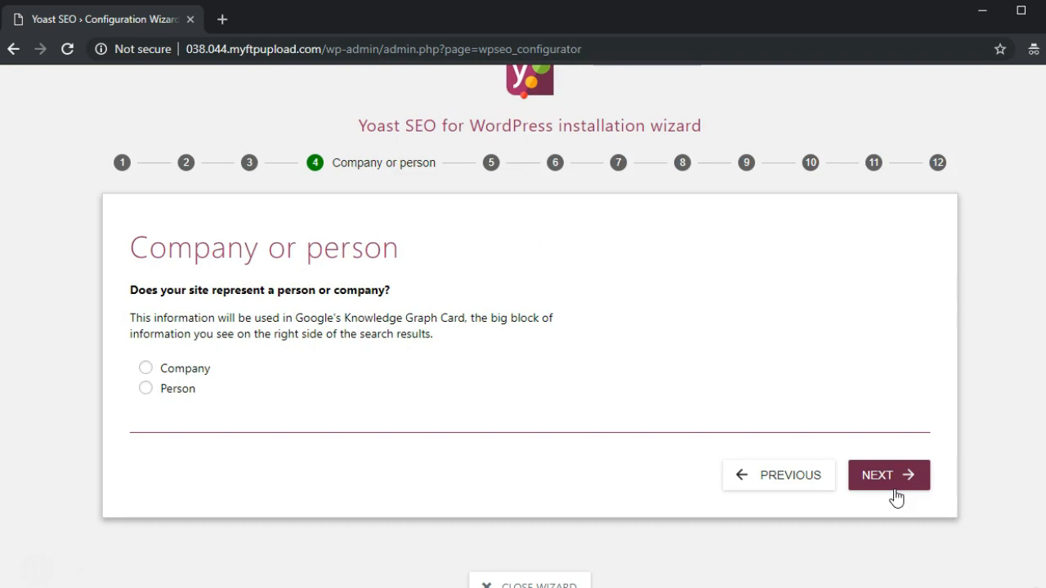
# - Specify that the site represents a company named "Company Name 1" and continue without a logo
pyautogui.click(145, 369)
pyautogui.scroll(-1, 146, 371)
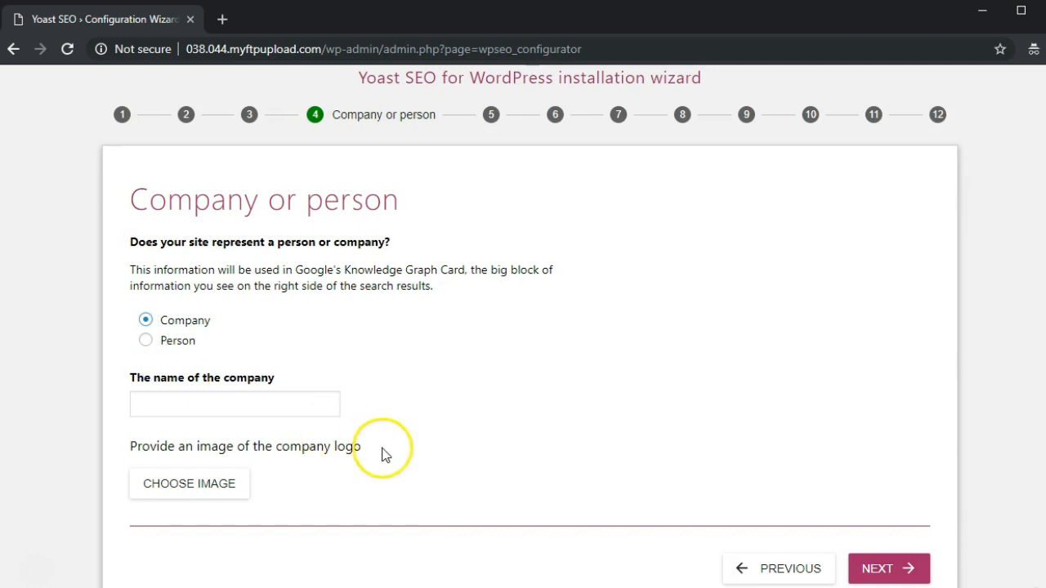
pyautogui.click(308, 407)
pyautogui.write('Company Name 1')
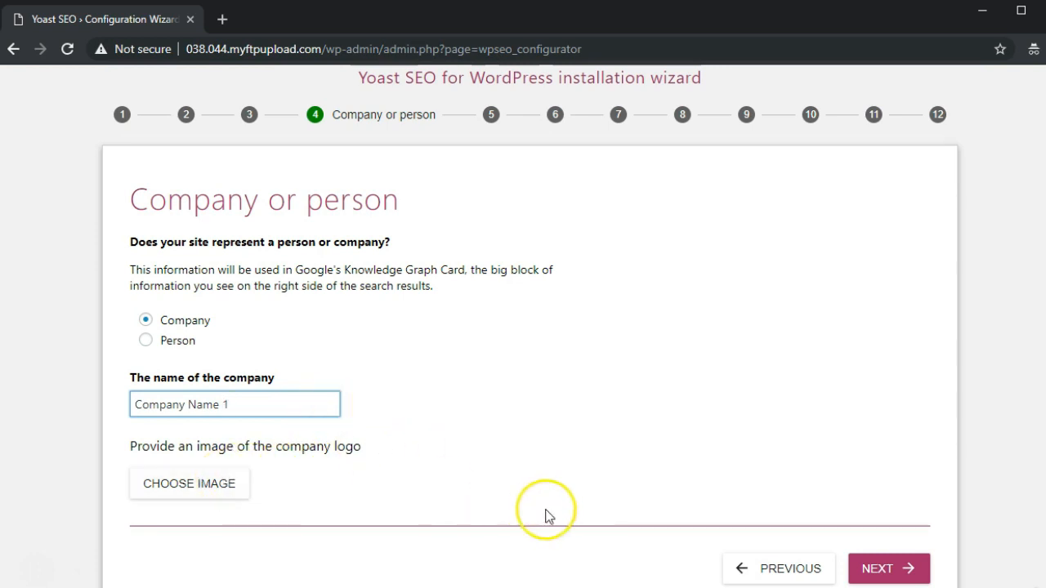
pyautogui.click(880, 572)
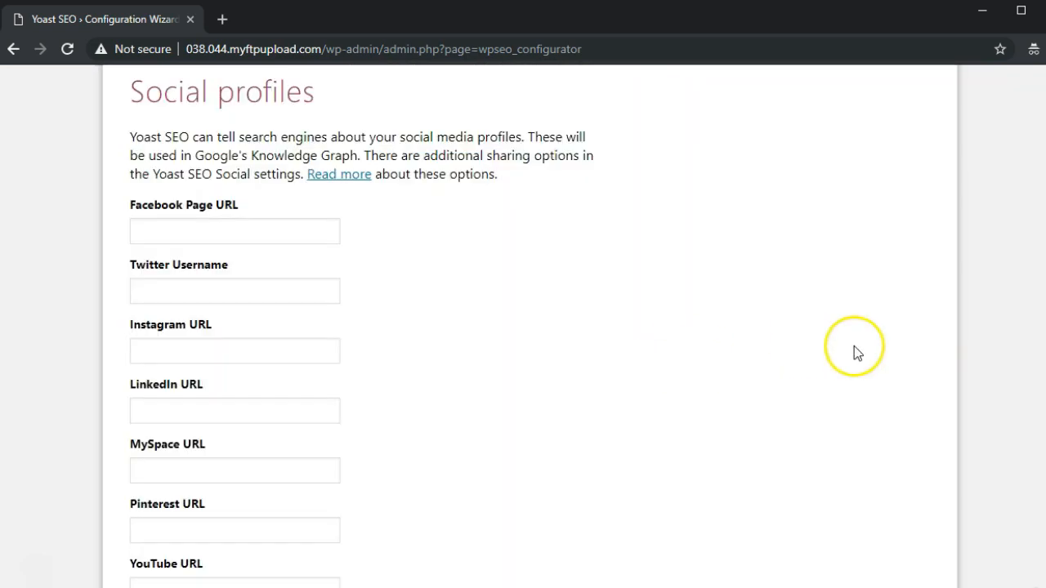
# - Leave all social profile fields blank and keep both Posts and Pages set to show in search results
pyautogui.click(1038, 276)
pyautogui.scroll(1, 1043, 274)
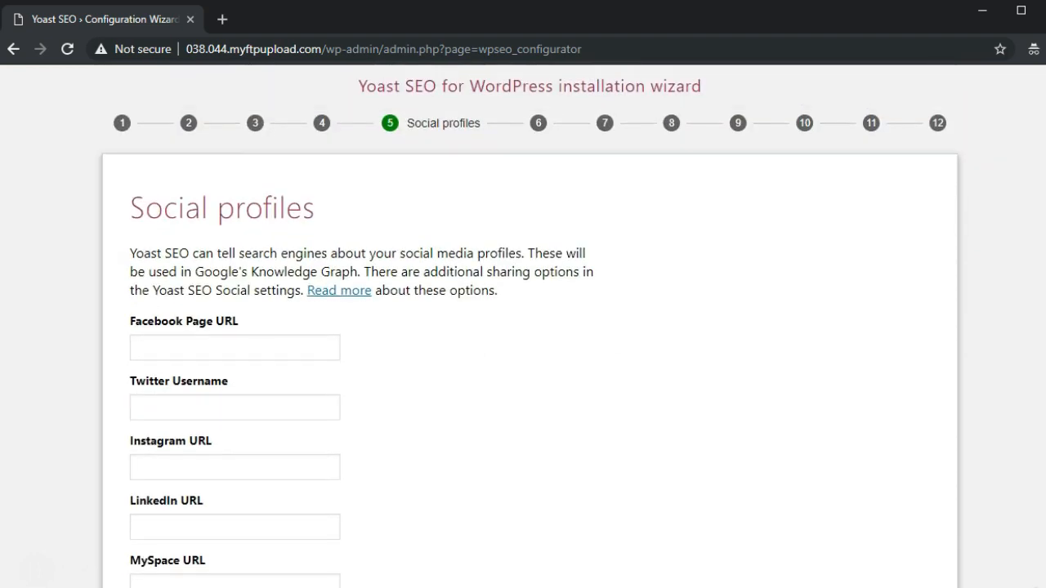
pyautogui.scroll(-2, 1044, 273)
pyautogui.scroll(-2, 1042, 389)
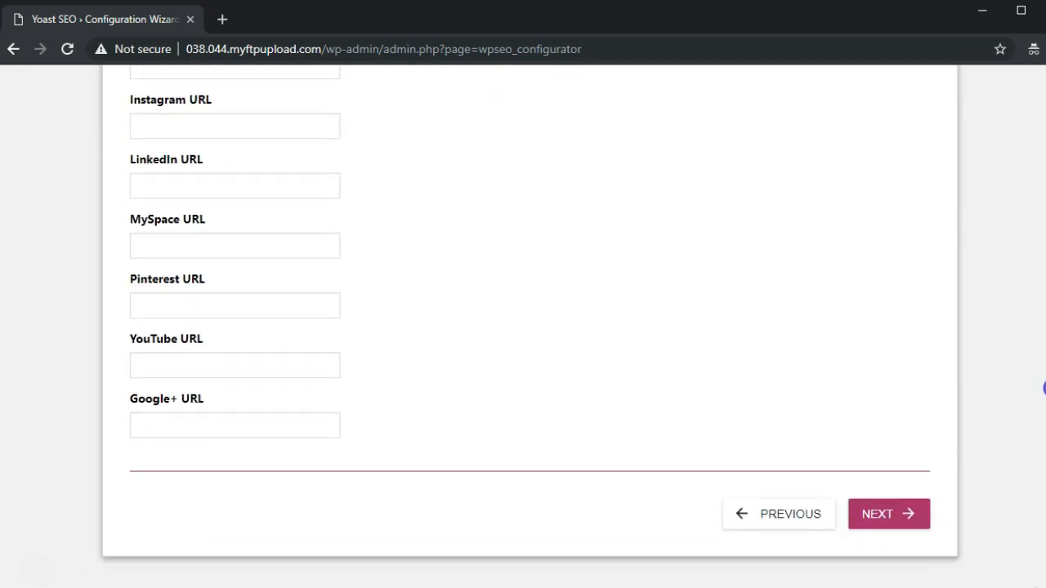
pyautogui.click(874, 523)
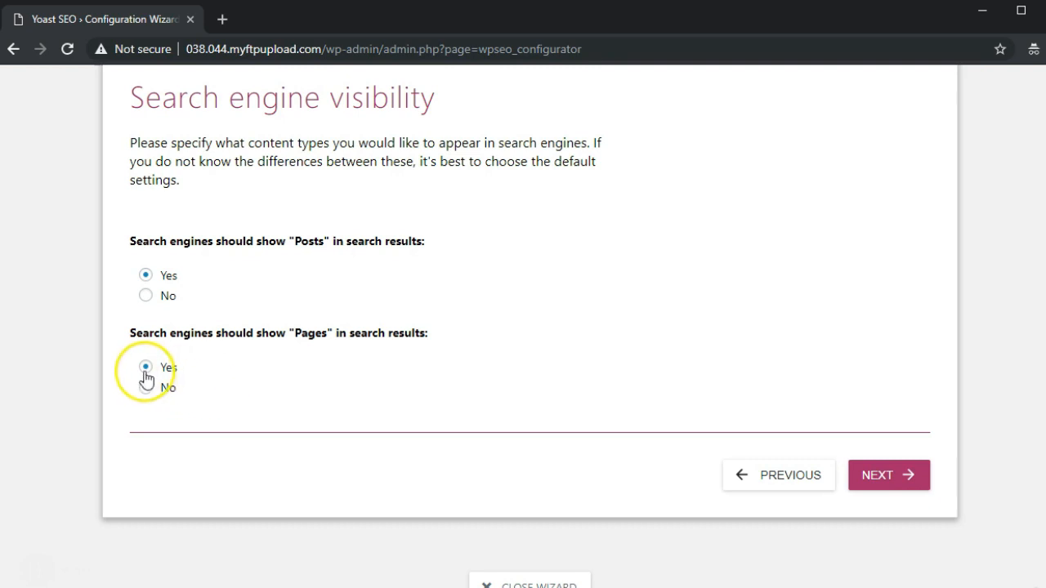
pyautogui.click(889, 476)
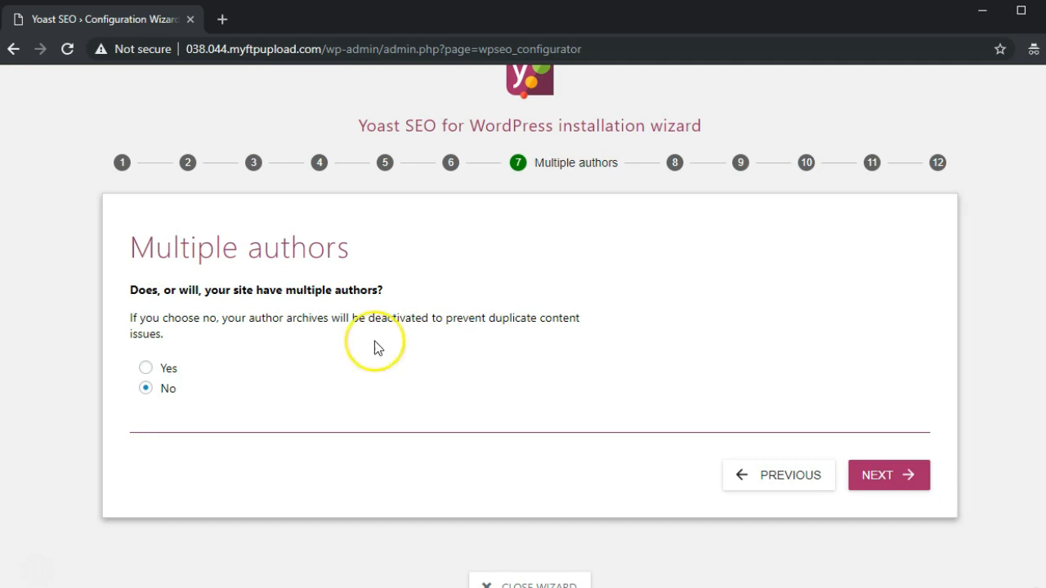
# - Answer No to the site having multiple authors and continue to the Google Search Console page
pyautogui.click(144, 367)
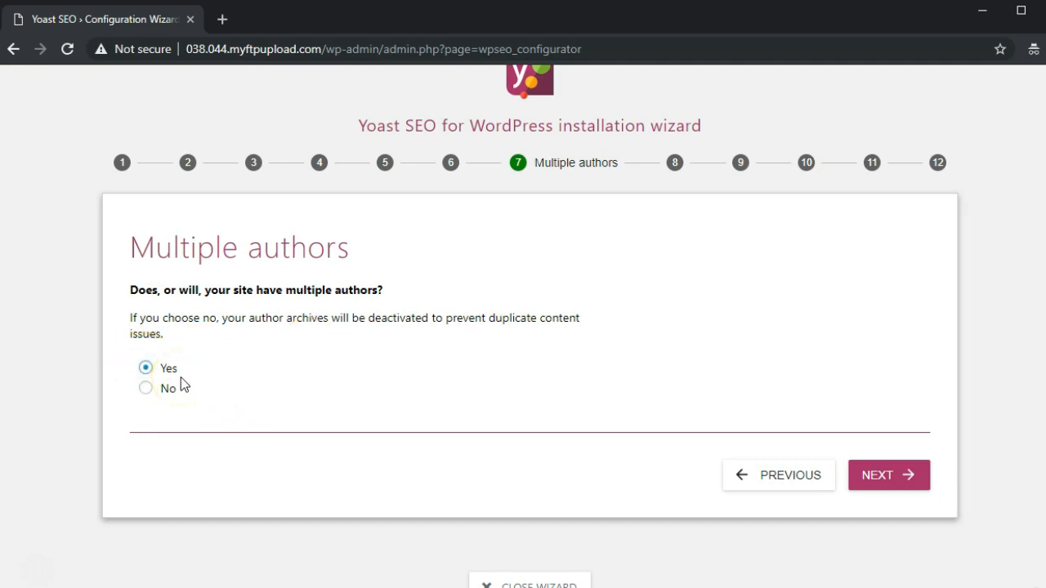
pyautogui.click(145, 389)
pyautogui.click(902, 465)
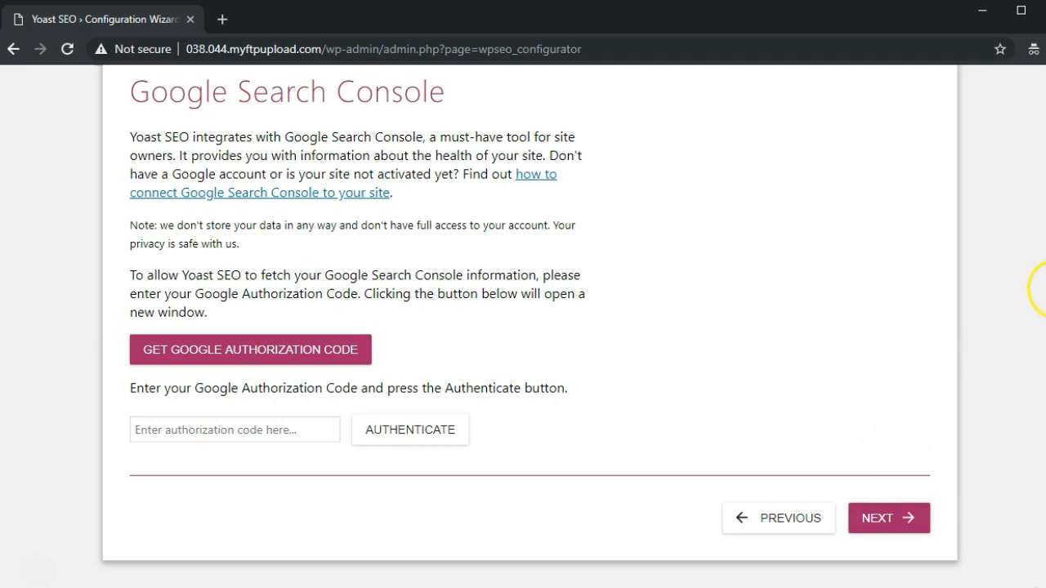
# - Request a Google authorization code, paste the code into its field and authenticate Google Search Console
pyautogui.scroll(1, 1044, 282)
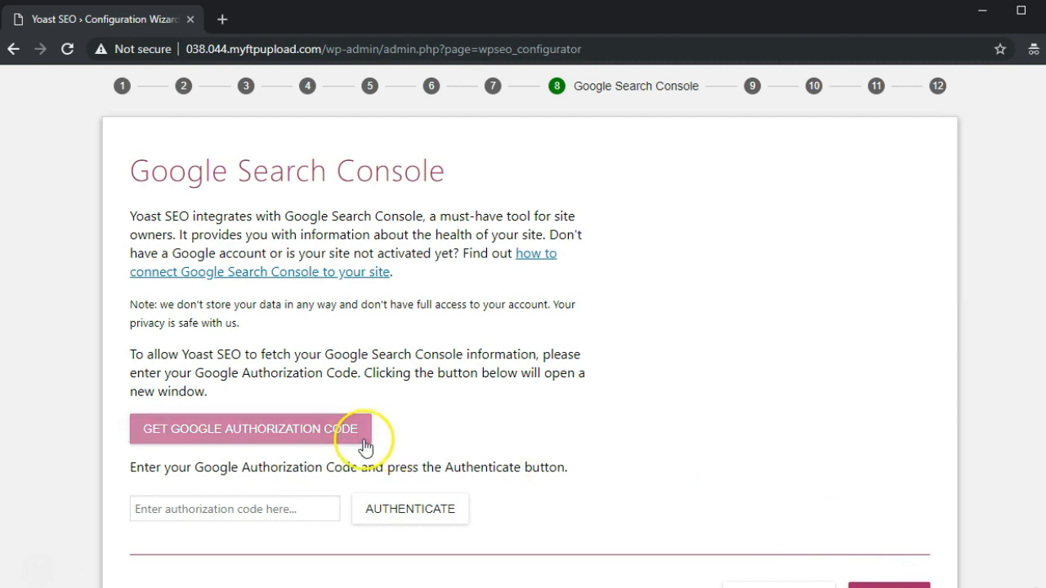
pyautogui.click(295, 433)
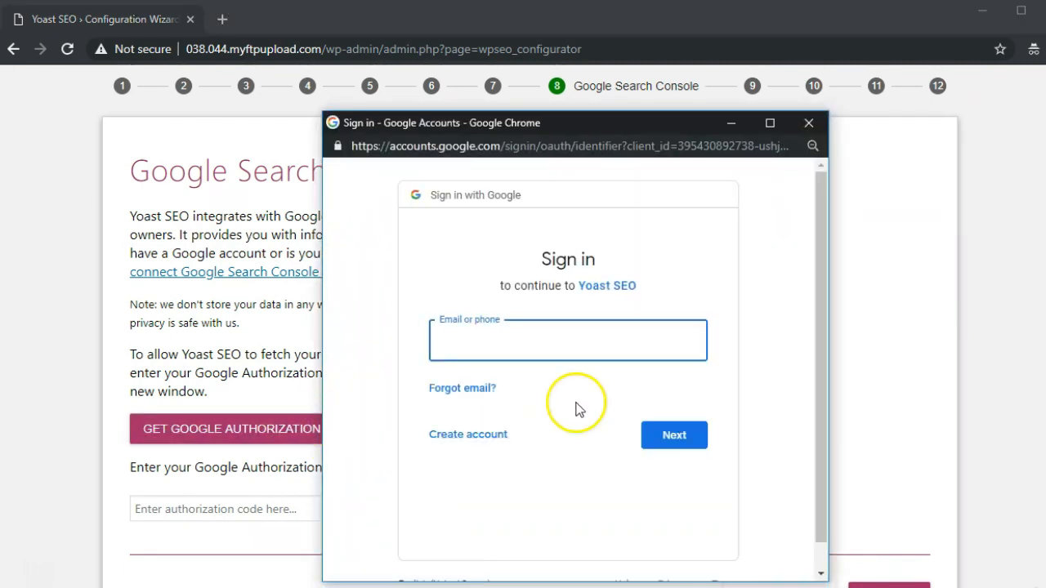
pyautogui.click(809, 124)
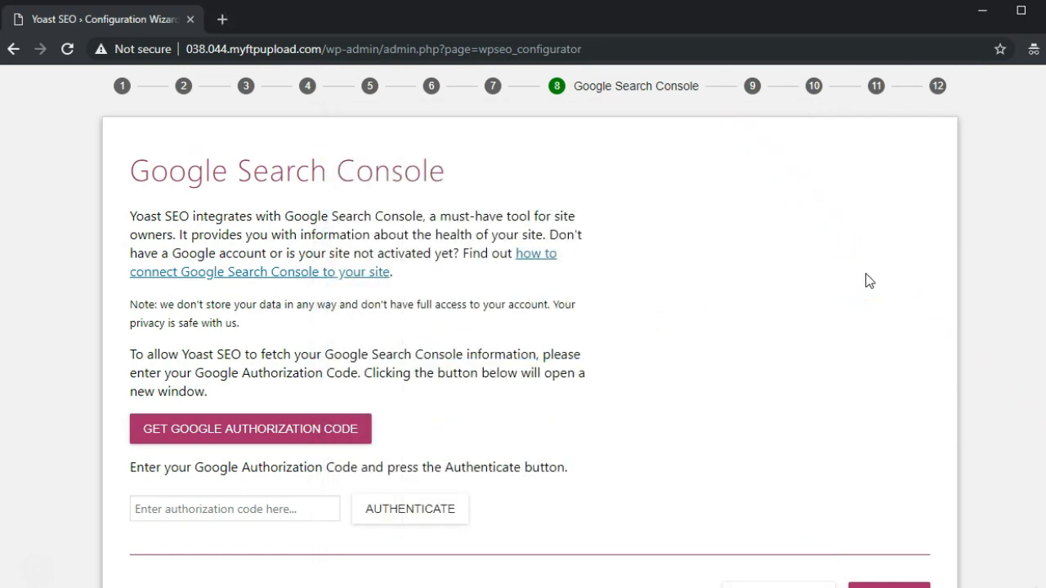
pyautogui.click(295, 506)
pyautogui.hotkey('ctrl', 'v')
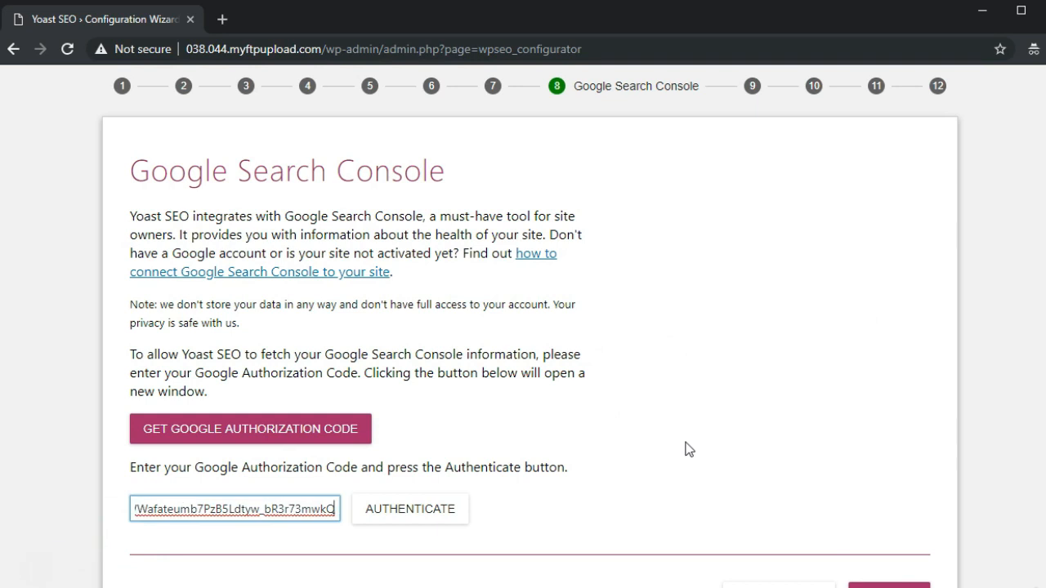
pyautogui.click(442, 507)
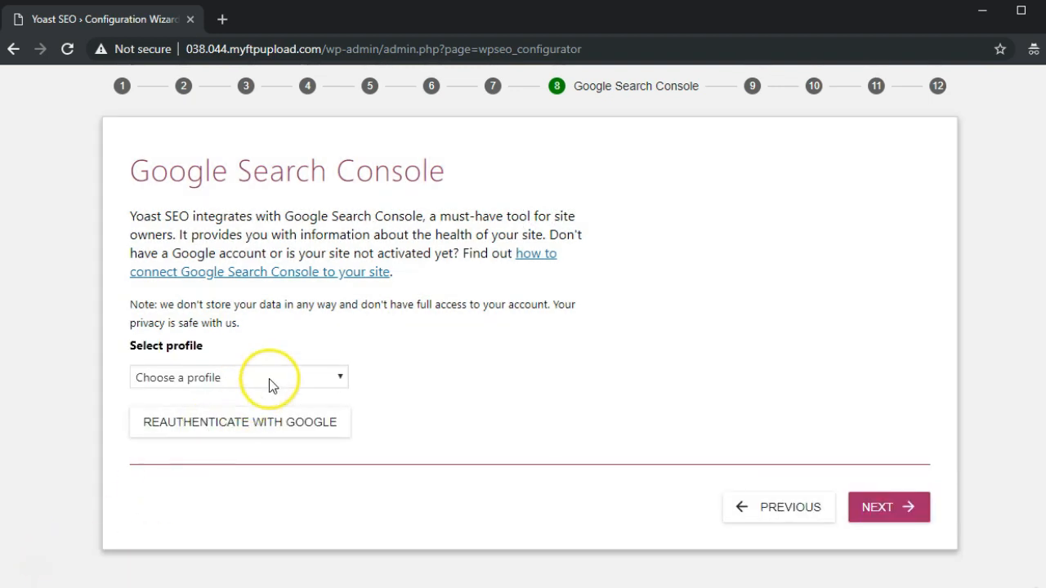
# - Continue without choosing a Search Console profile, keep the hyphen as title separator, and move past the newsletter page
pyautogui.click(473, 346)
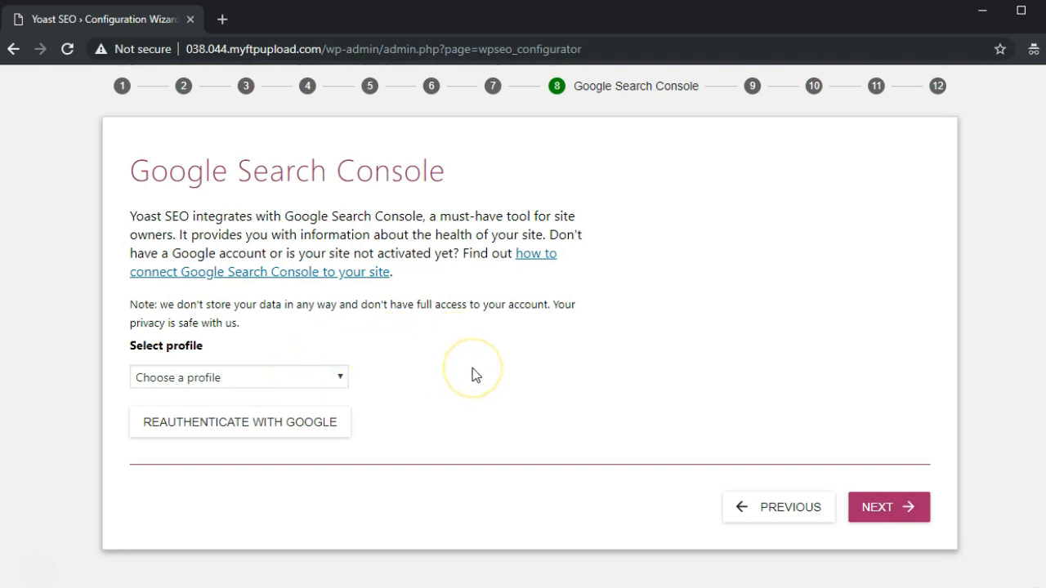
pyautogui.click(889, 508)
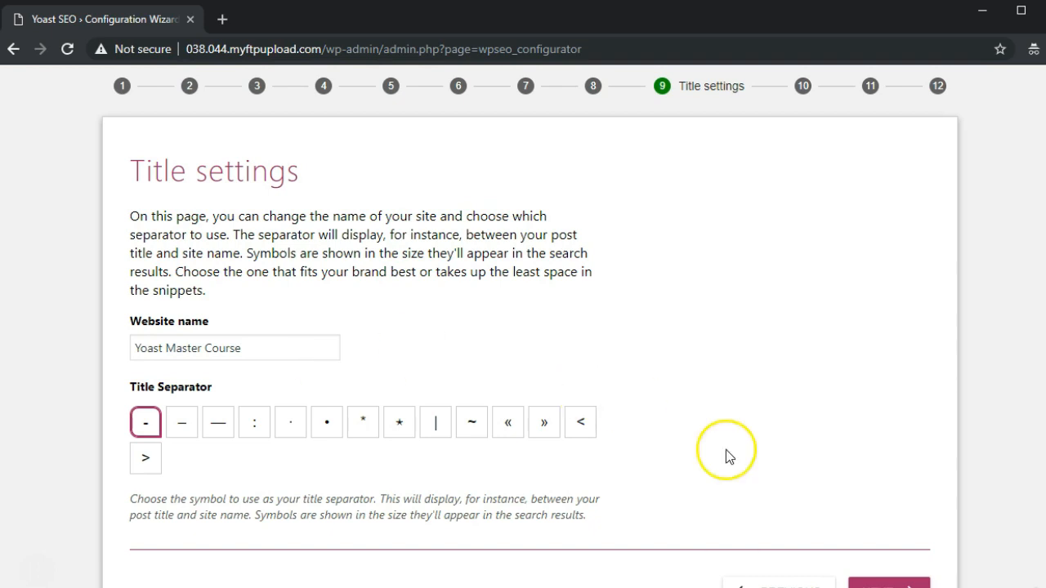
pyautogui.click(884, 582)
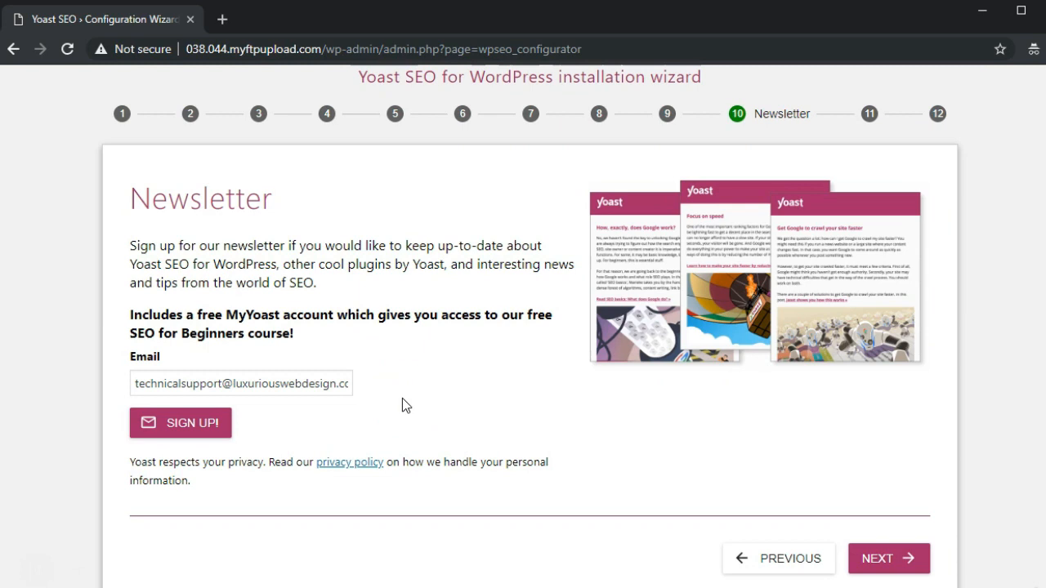
pyautogui.click(488, 406)
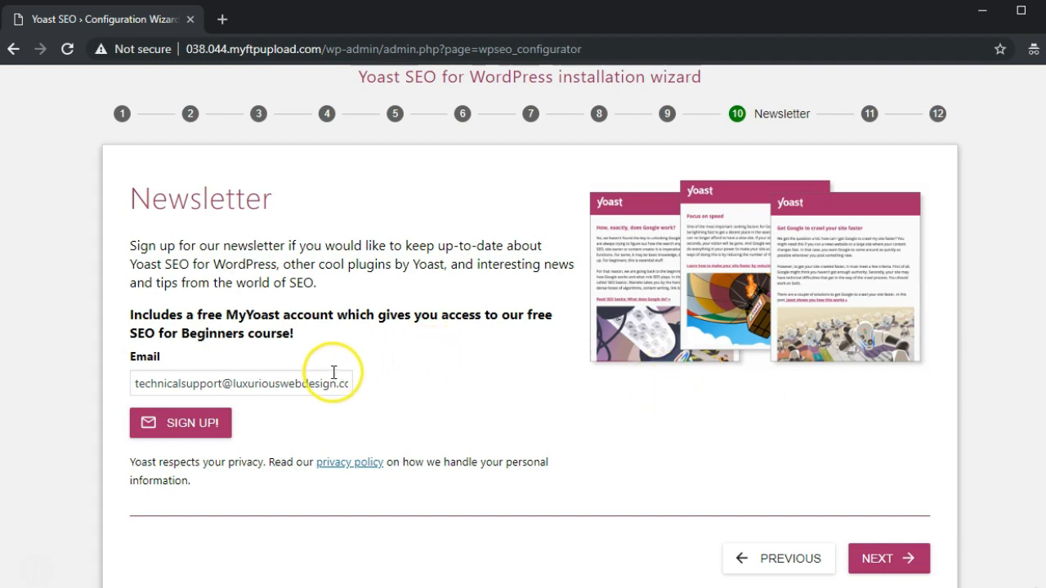
pyautogui.click(219, 437)
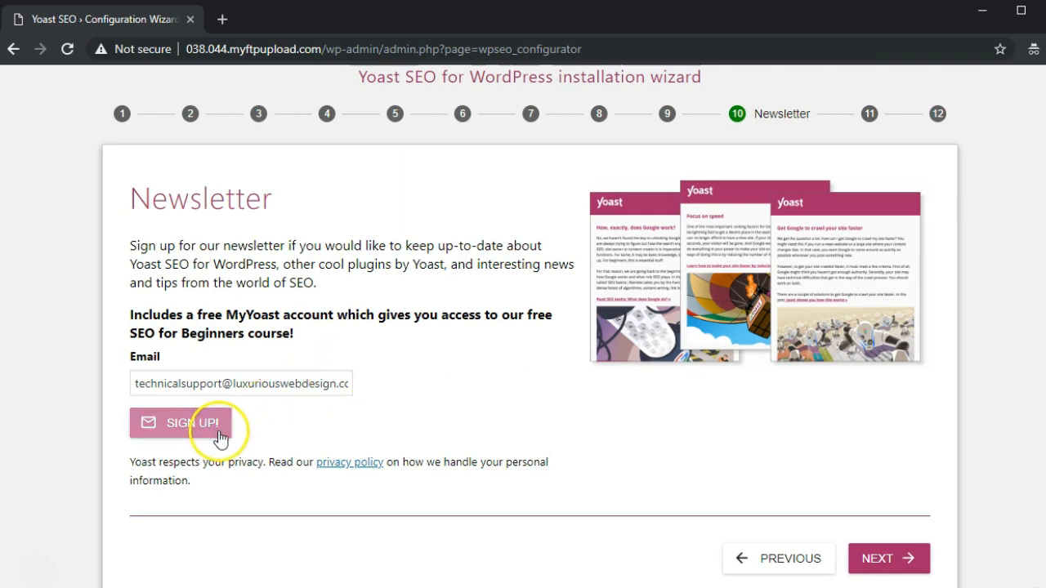
pyautogui.click(878, 562)
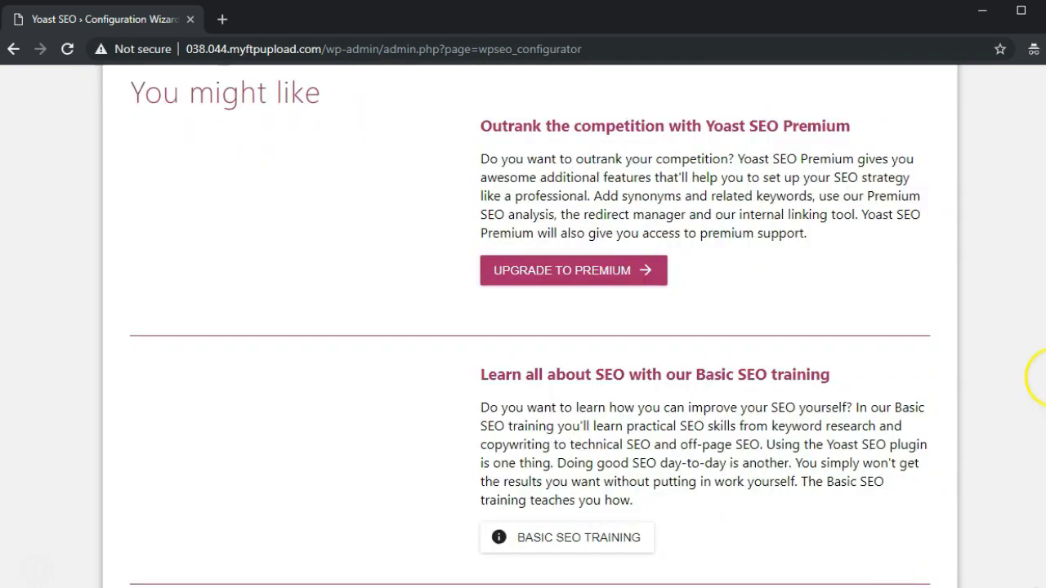
# - Look through the recommended Yoast upgrades and trainings, then finish and close the configuration wizard
pyautogui.scroll(1, 1041, 240)
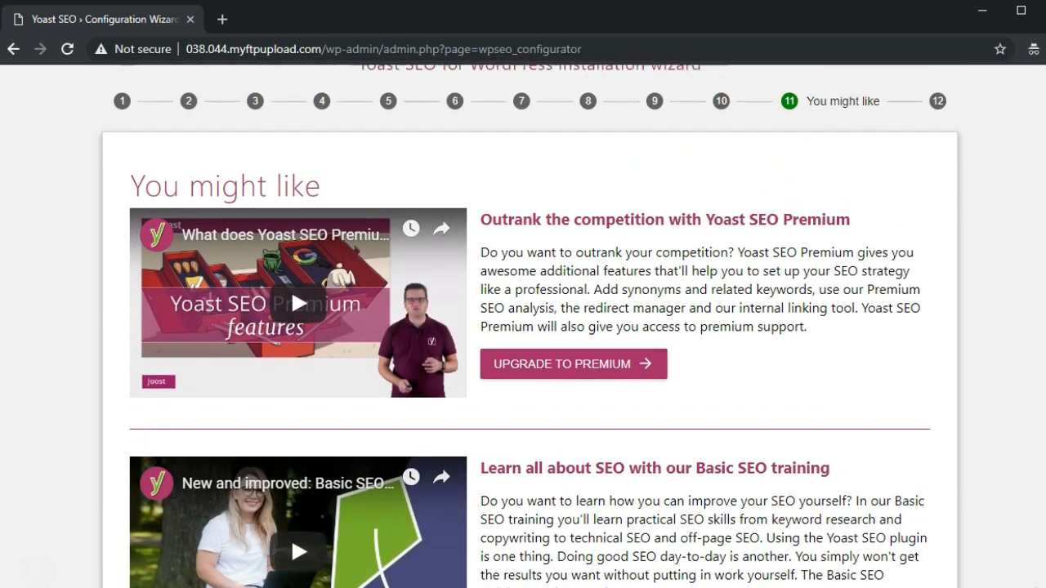
pyautogui.scroll(1, 1014, 212)
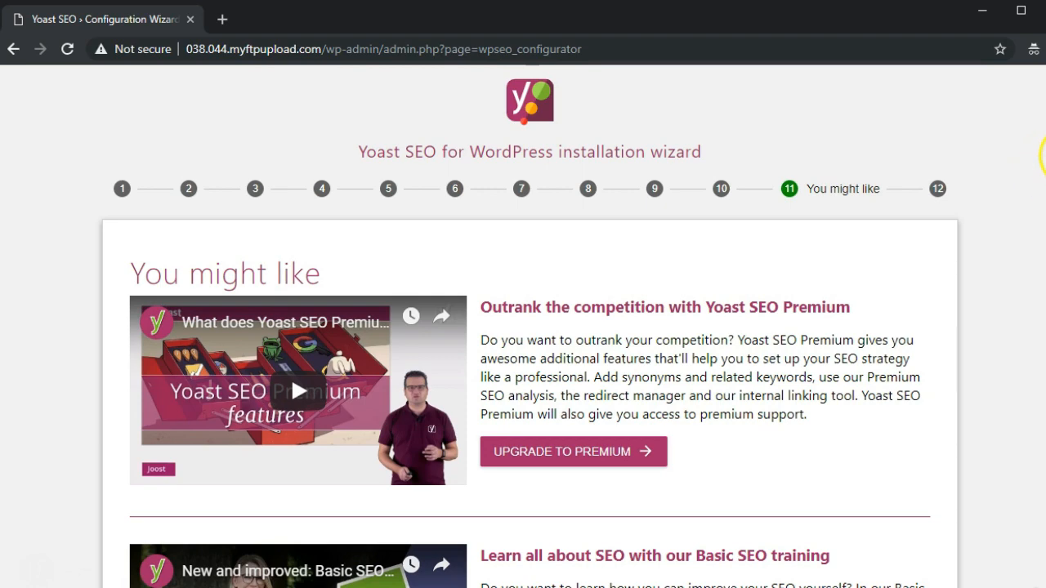
pyautogui.moveTo(1045, 154); pyautogui.dragTo(1044, 460)
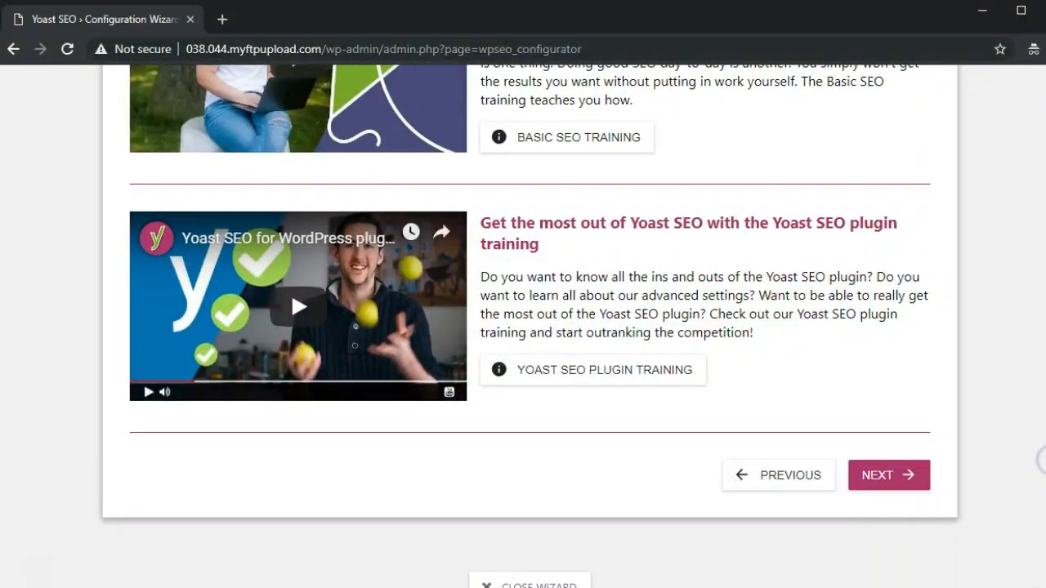
pyautogui.click(895, 477)
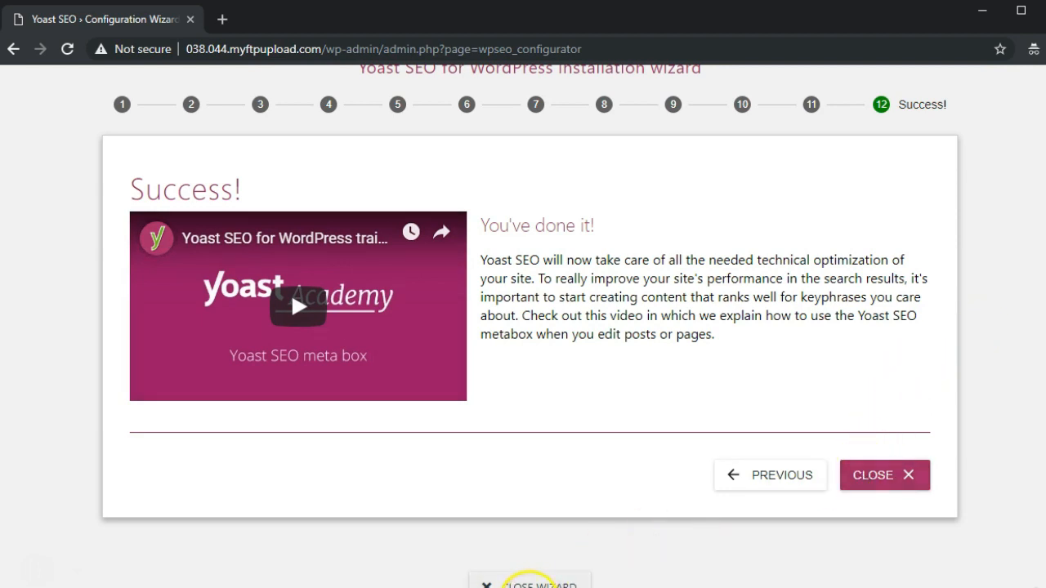
pyautogui.click(513, 582)
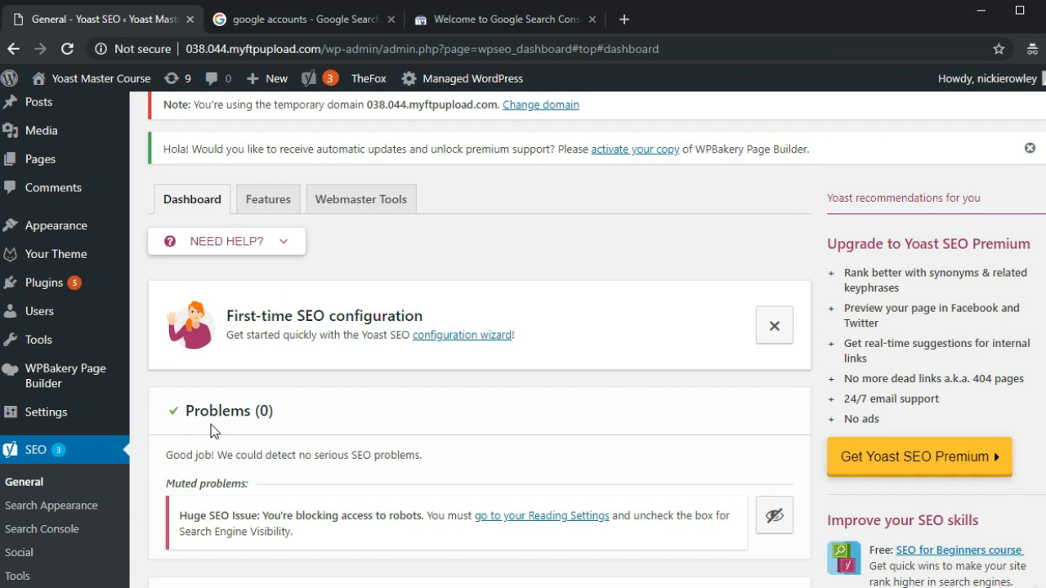
pyautogui.click(281, 22)
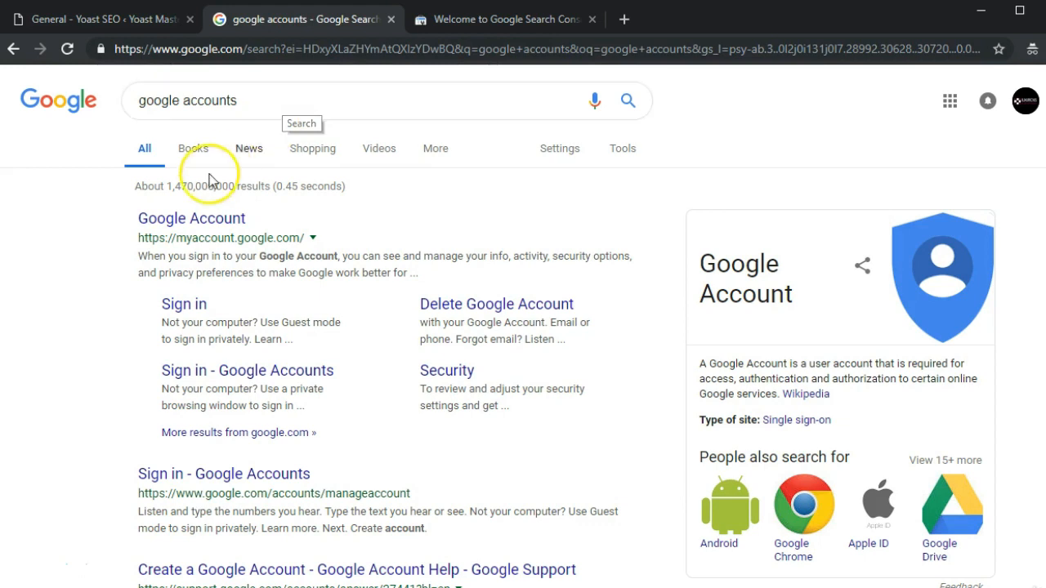
pyautogui.moveTo(136, 238); pyautogui.dragTo(335, 240)
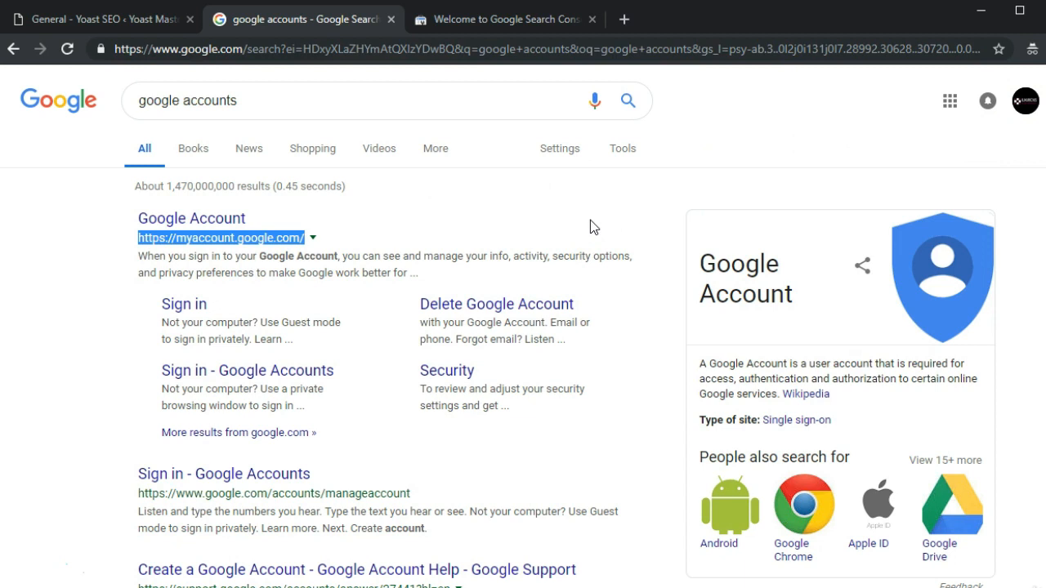
pyautogui.click(515, 24)
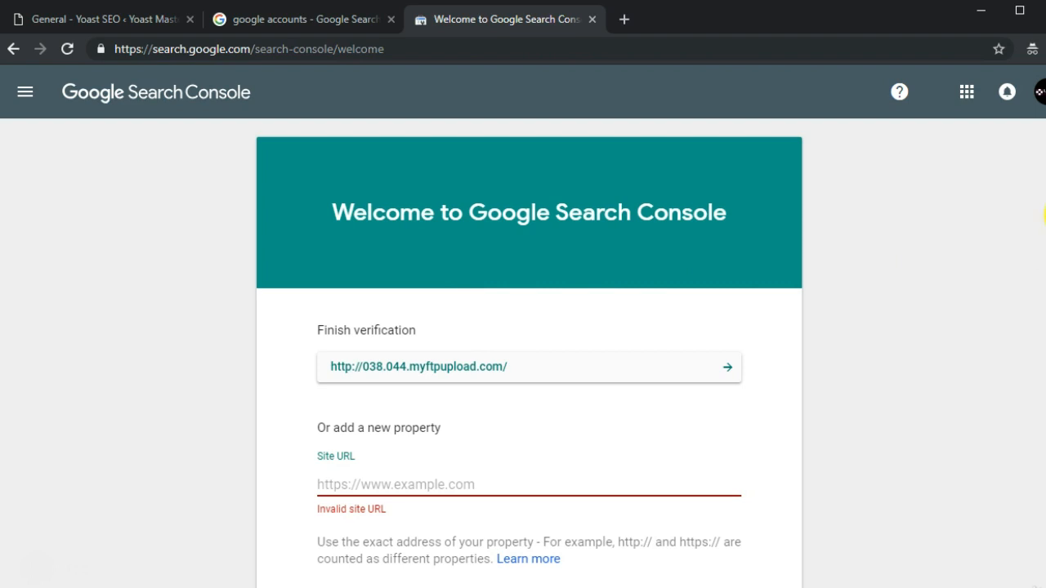
pyautogui.scroll(-1, 530, 349)
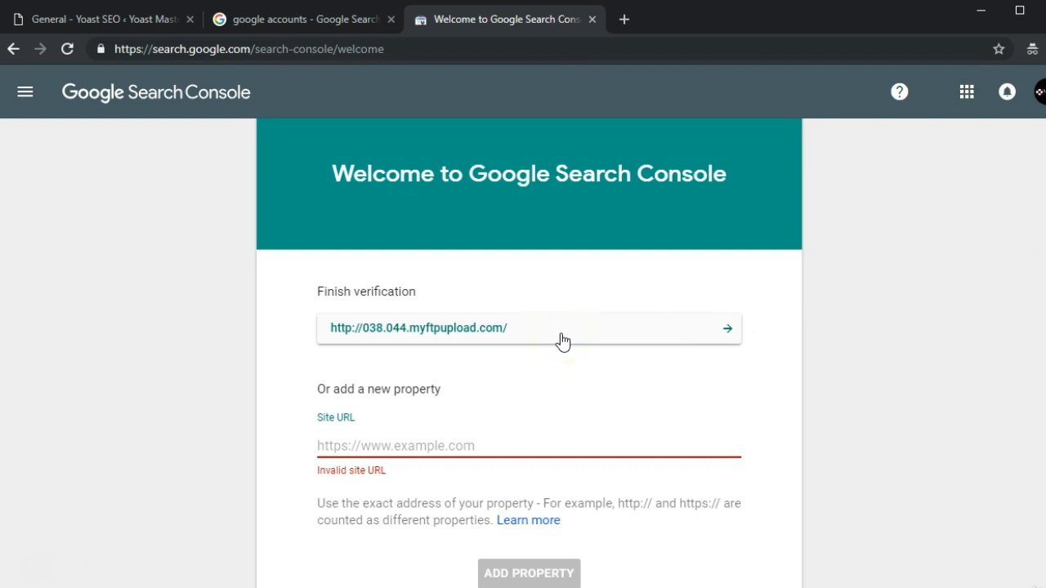
pyautogui.click(529, 331)
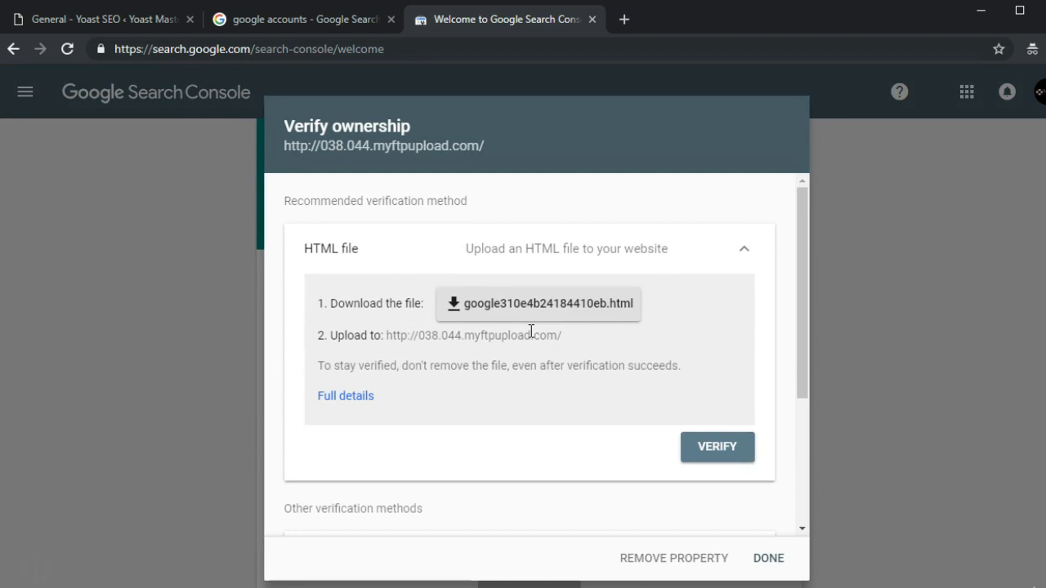
# - Expand the HTML tag method among the other ownership verification methods and copy the code inside the meta tag's content attribute
pyautogui.click(804, 244)
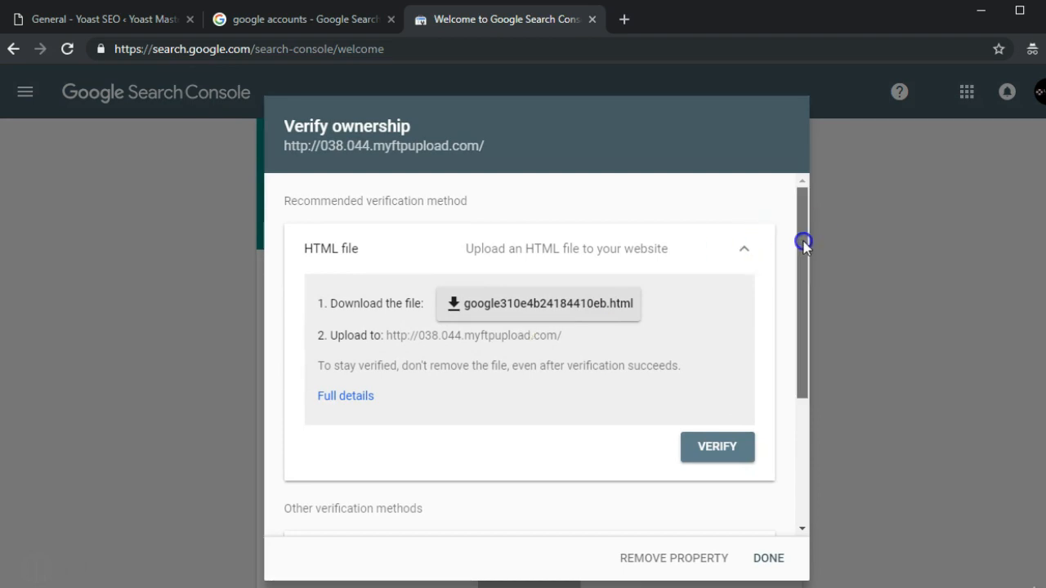
pyautogui.moveTo(804, 244)
pyautogui.mouseDown()
pyautogui.moveTo(801, 276)
pyautogui.moveTo(806, 234)
pyautogui.mouseUp()
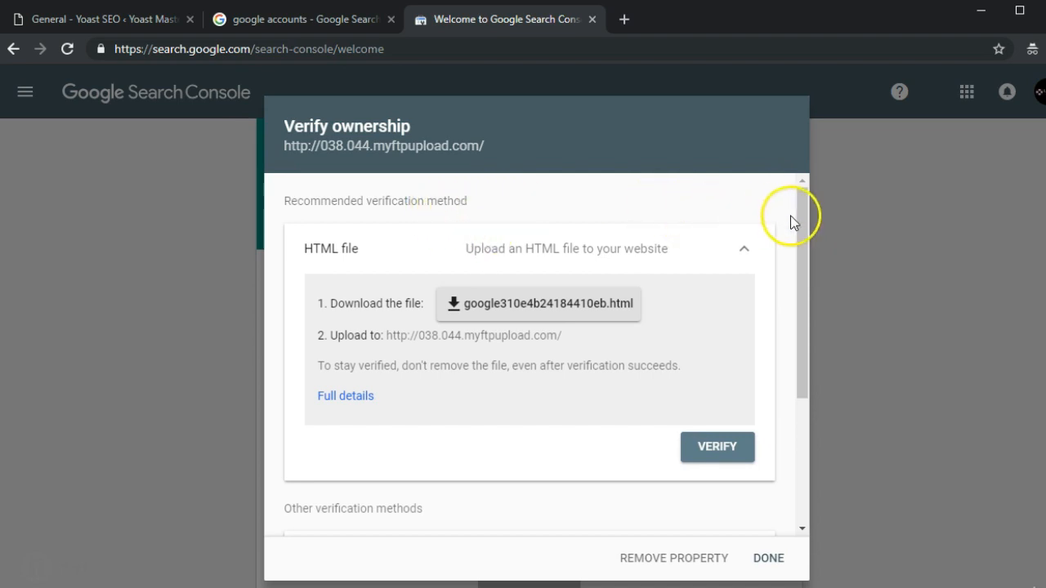
pyautogui.moveTo(799, 223); pyautogui.dragTo(804, 320)
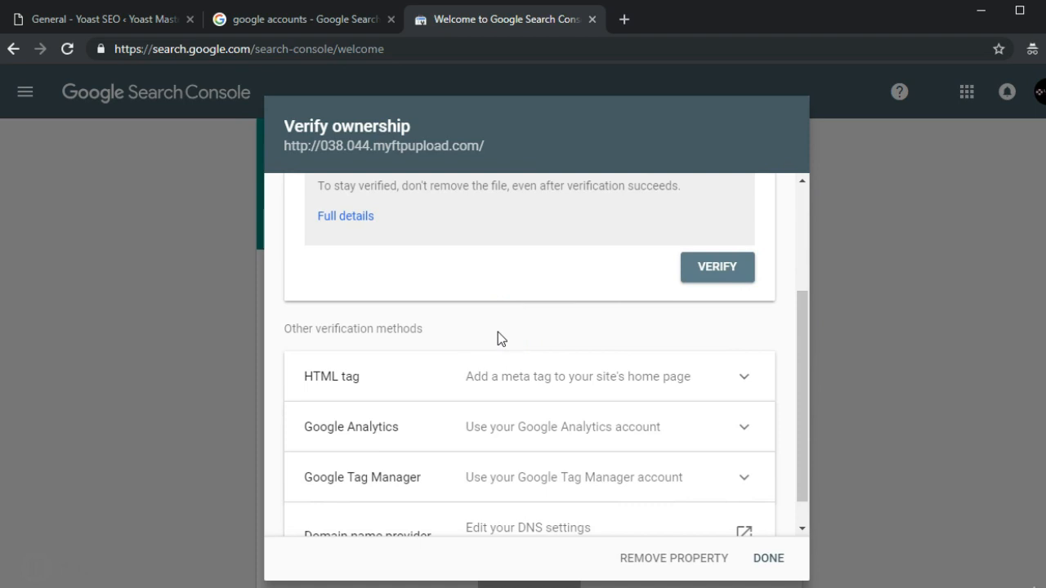
pyautogui.moveTo(798, 330); pyautogui.dragTo(806, 360)
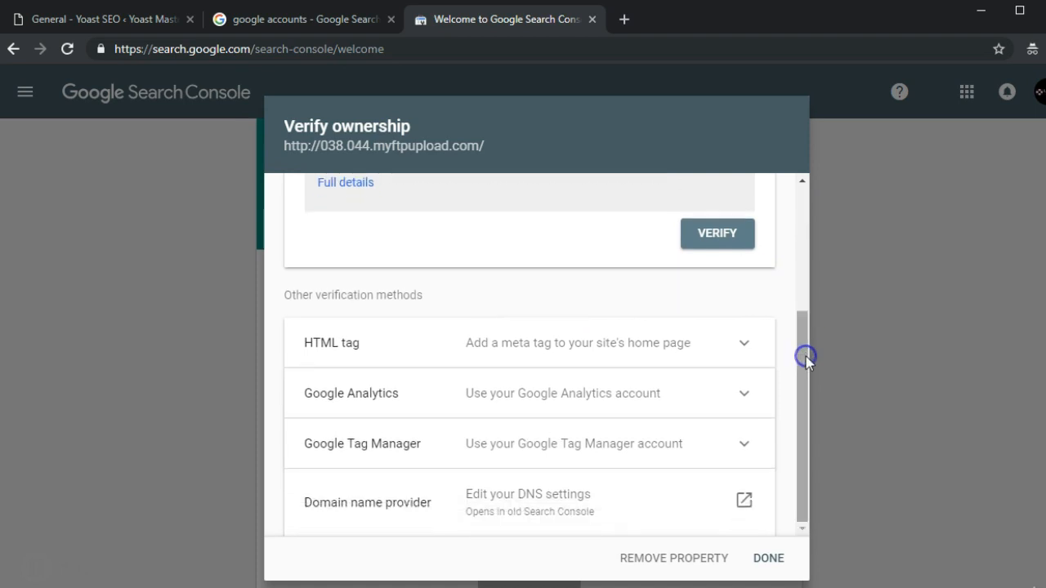
pyautogui.click(463, 350)
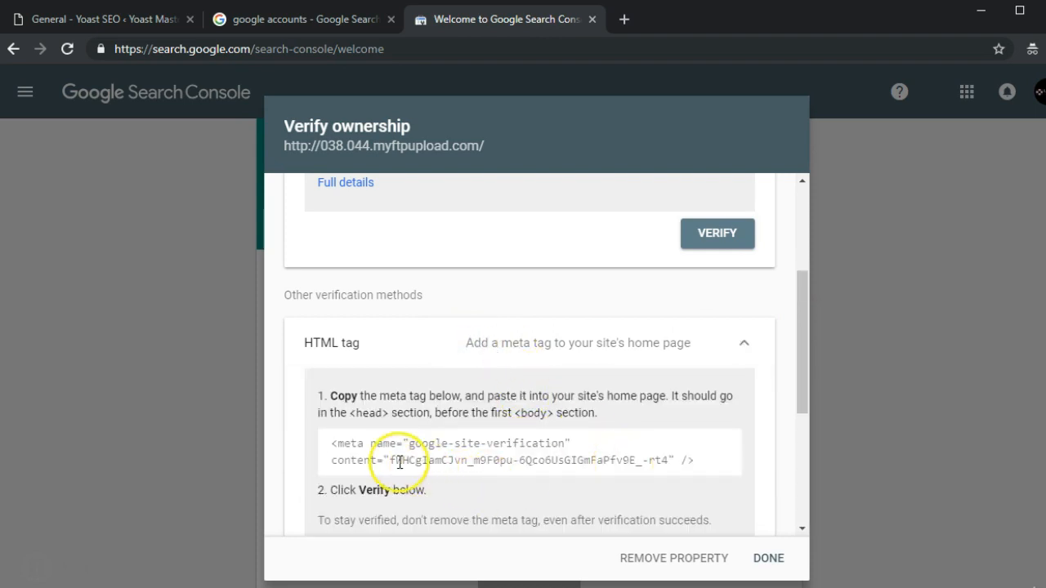
pyautogui.moveTo(391, 460); pyautogui.dragTo(671, 459)
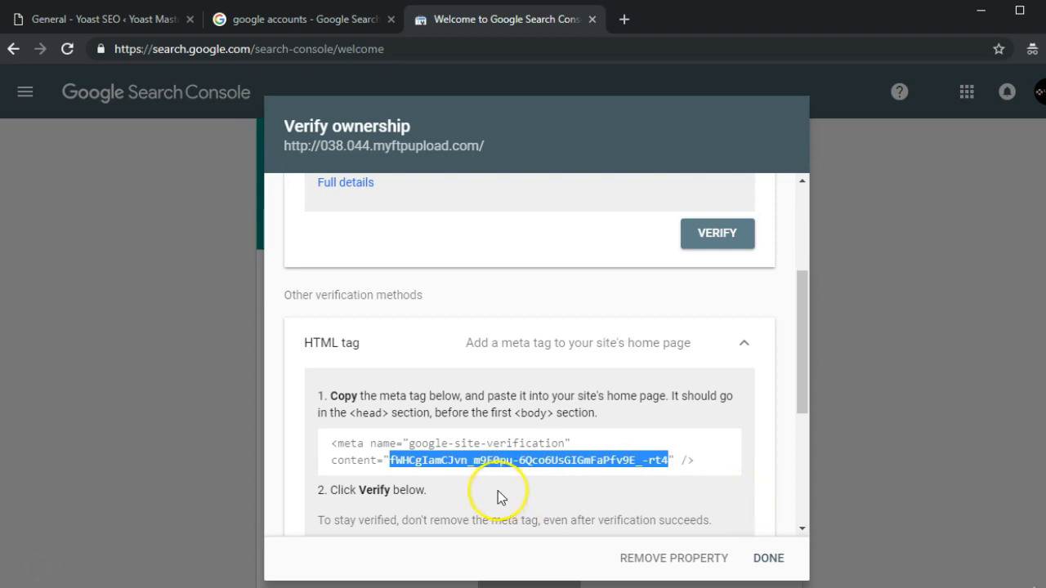
pyautogui.rightClick(473, 461)
pyautogui.click(508, 472)
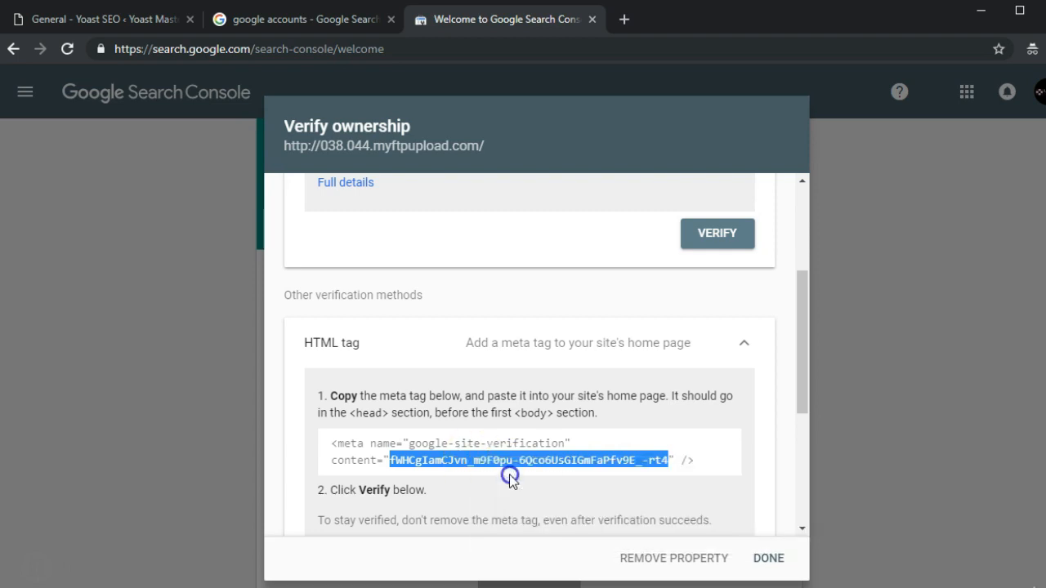
# - Return to Yoast SEO's webmaster tools settings, paste the copied code as the Google verification code and save the changes
pyautogui.click(219, 13)
pyautogui.click(141, 19)
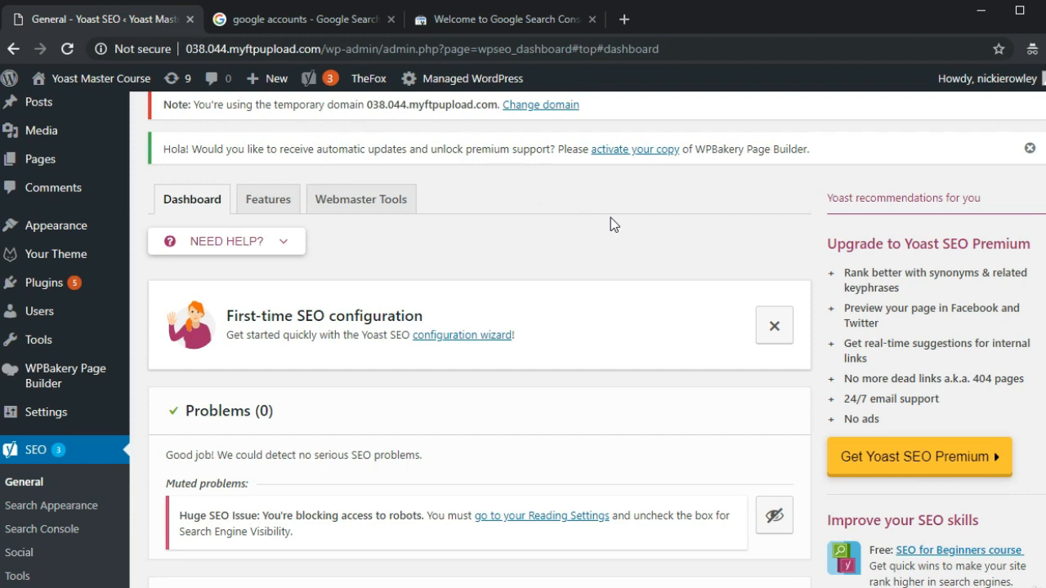
pyautogui.click(363, 200)
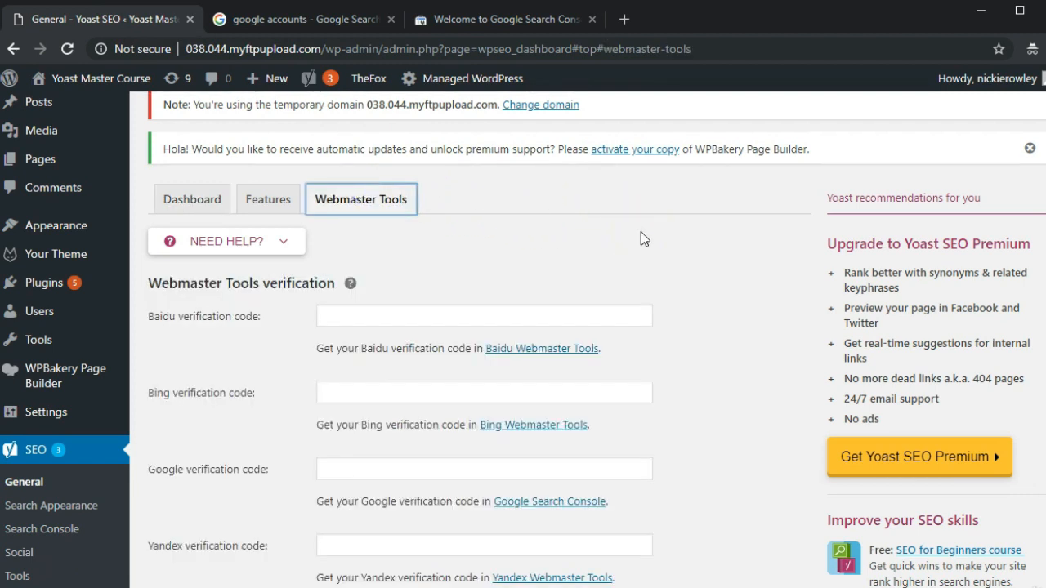
pyautogui.click(408, 469)
pyautogui.hotkey('ctrl', 'v')
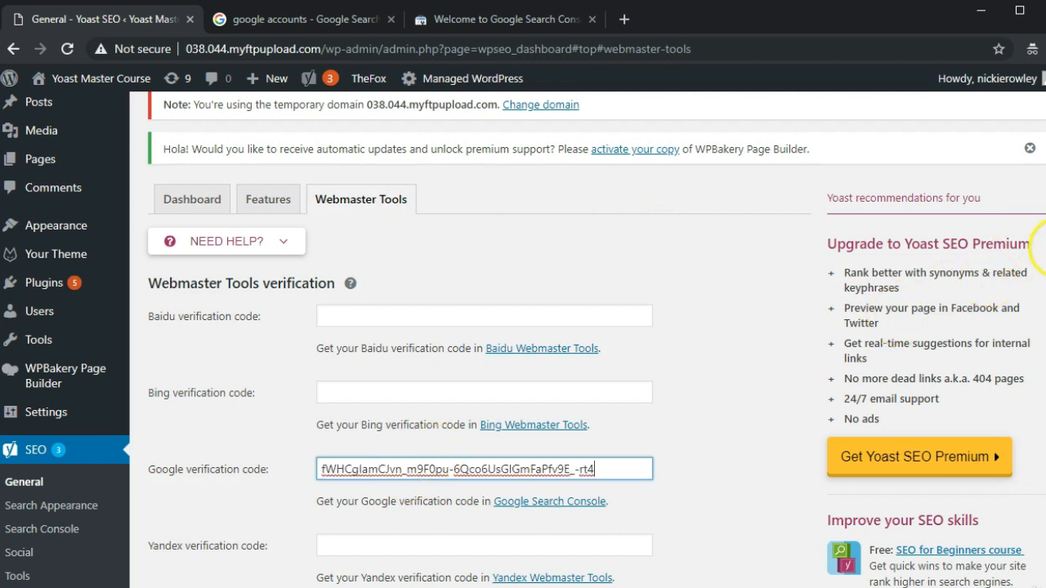
pyautogui.scroll(-2, 1042, 249)
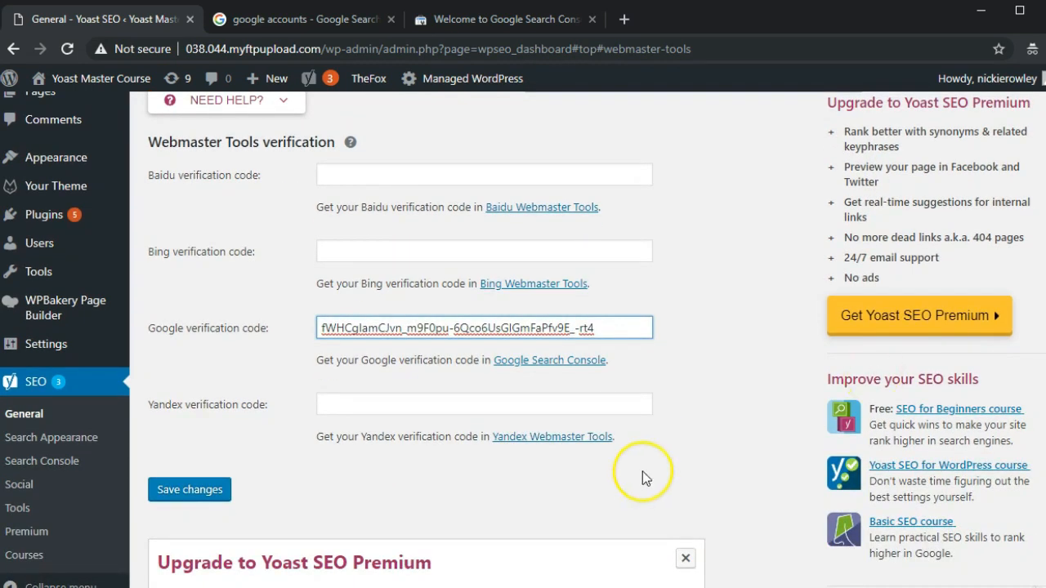
pyautogui.click(186, 492)
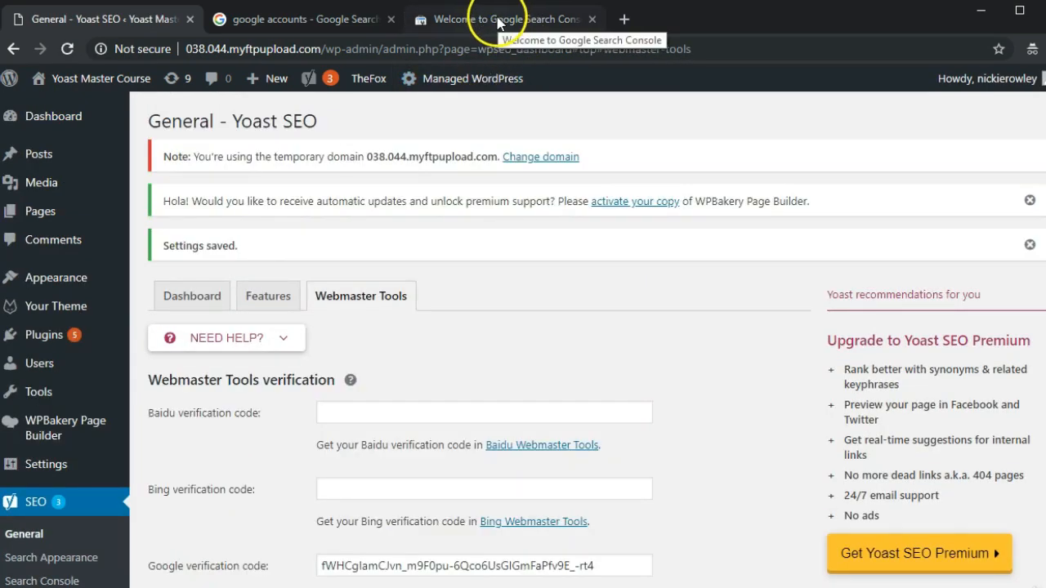
# - Back in Google Search Console, verify the site's ownership with the HTML tag method and go to the property
pyautogui.click(505, 24)
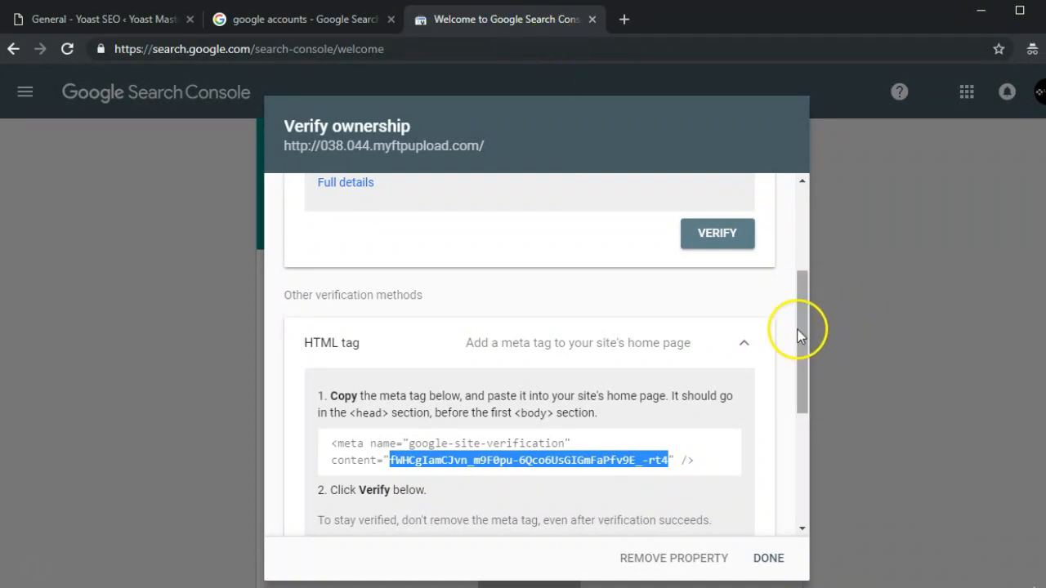
pyautogui.moveTo(798, 332); pyautogui.dragTo(808, 399)
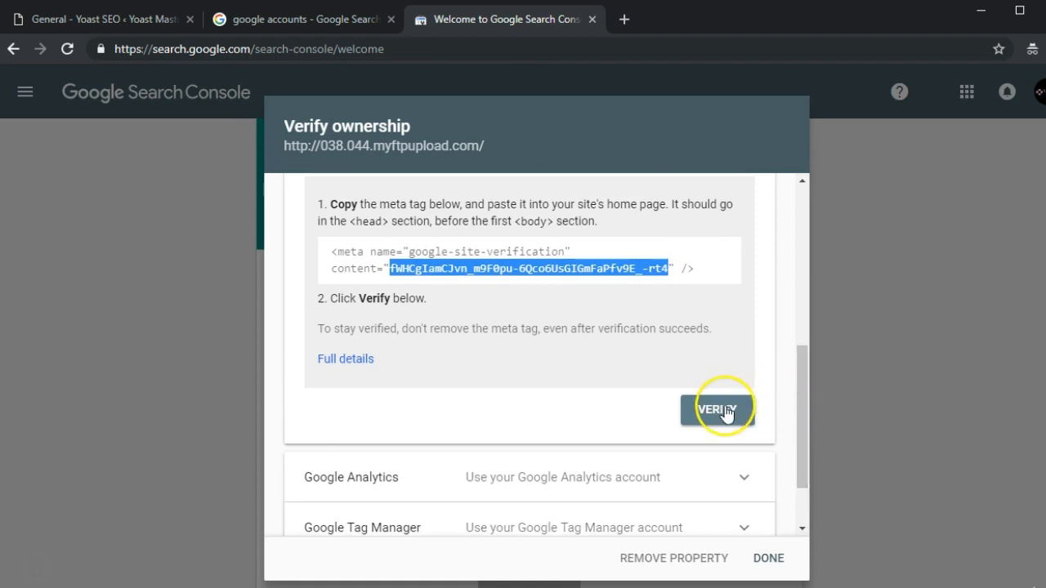
pyautogui.moveTo(815, 374)
pyautogui.mouseDown()
pyautogui.moveTo(809, 332)
pyautogui.moveTo(805, 380)
pyautogui.mouseUp()
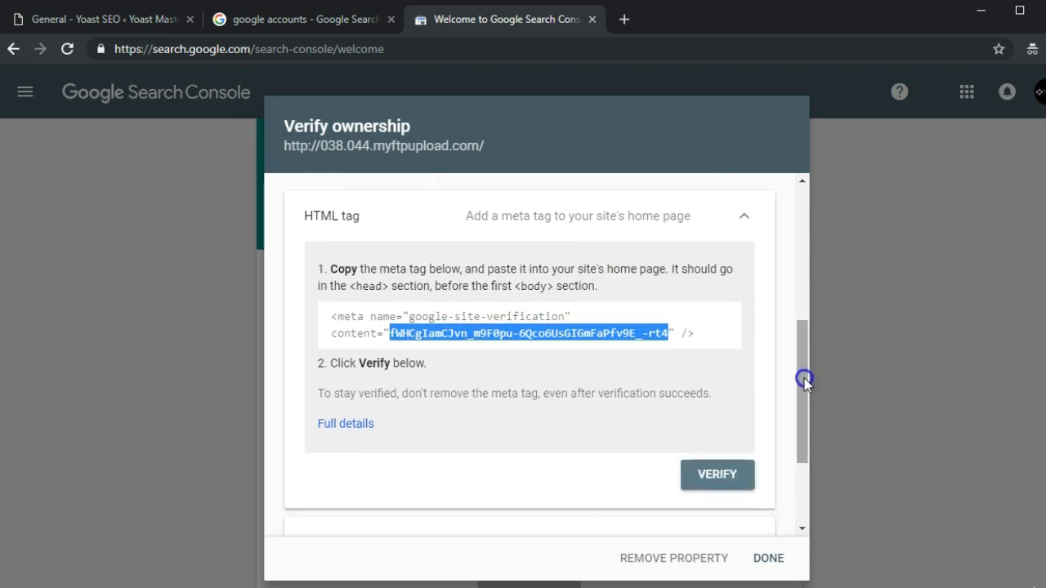
pyautogui.click(708, 473)
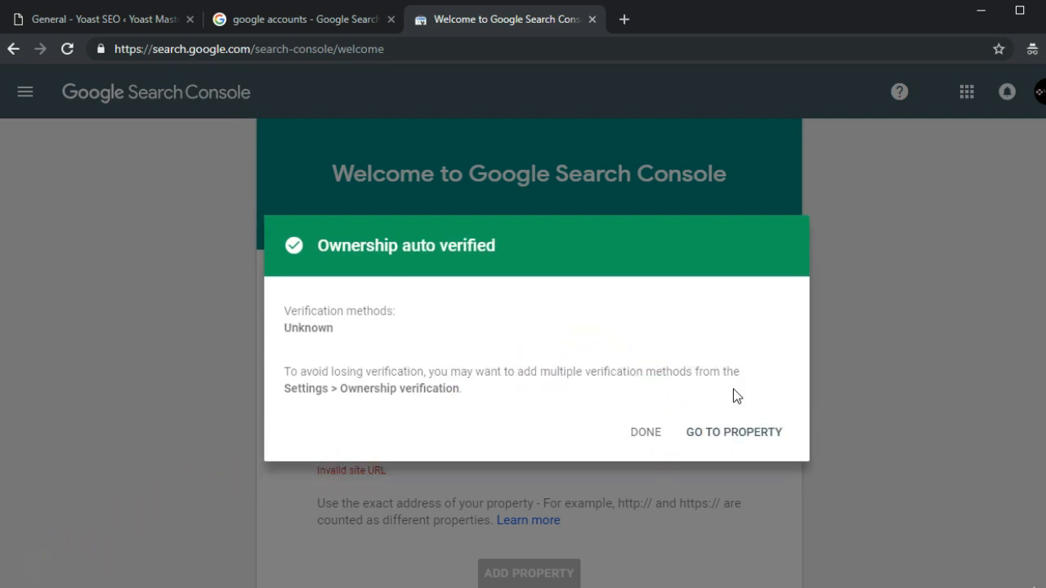
pyautogui.click(729, 433)
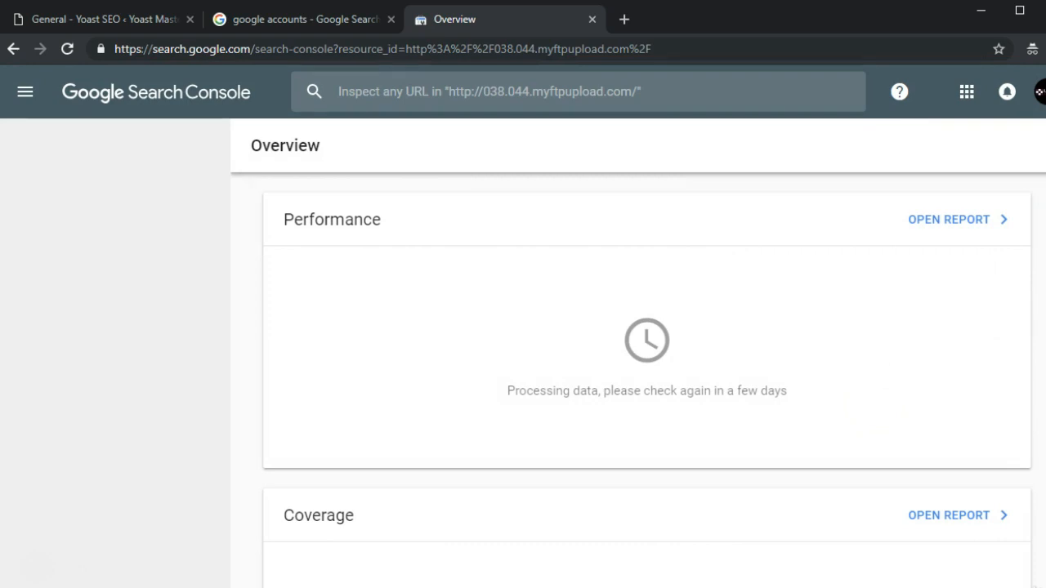
# - Look through the Performance, Coverage and Enhancements sections of the property's overview
pyautogui.scroll(-6, 646, 367)
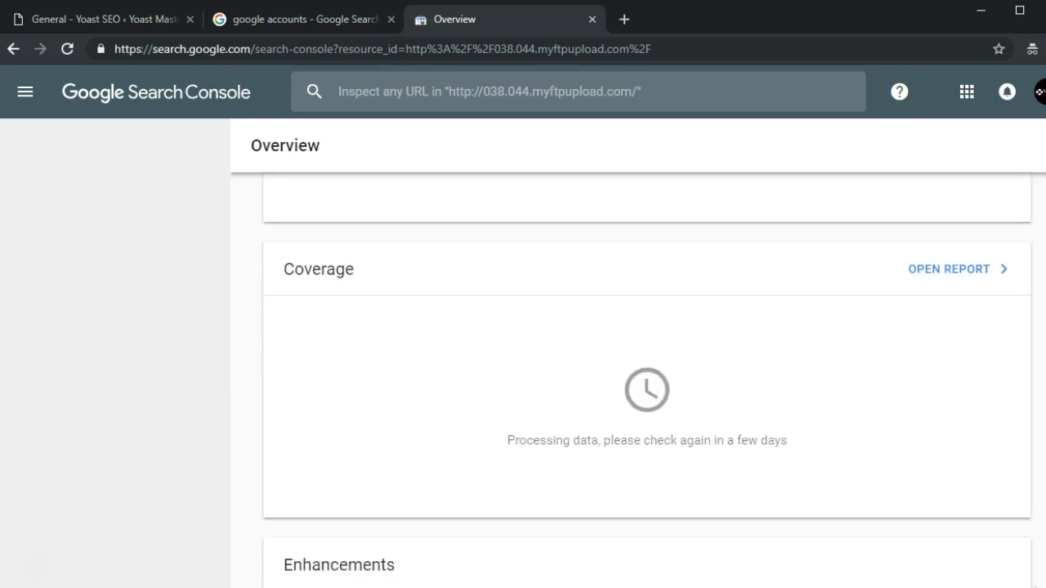
pyautogui.scroll(5, 646, 367)
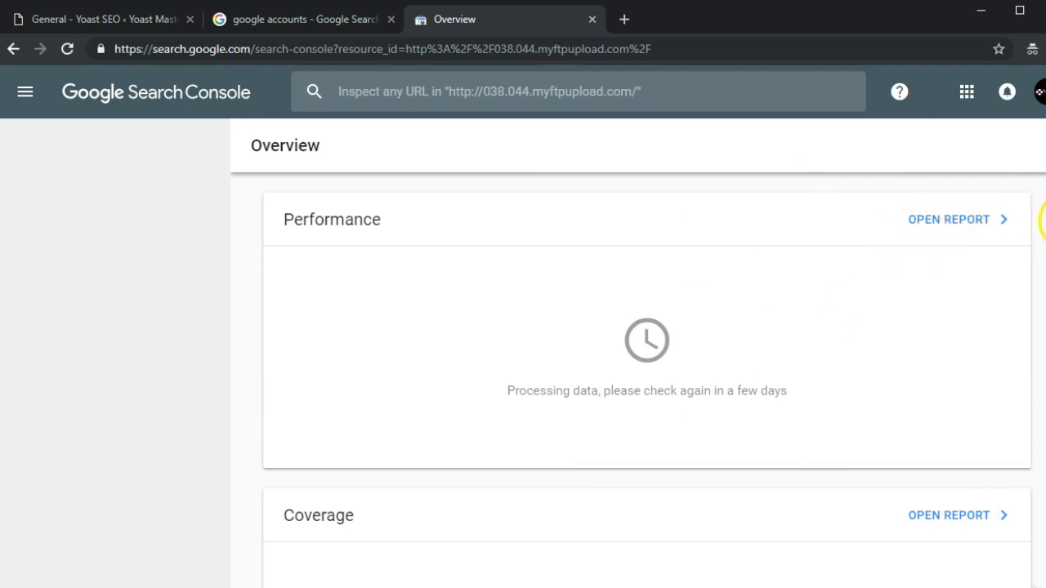
pyautogui.scroll(-2, 1042, 220)
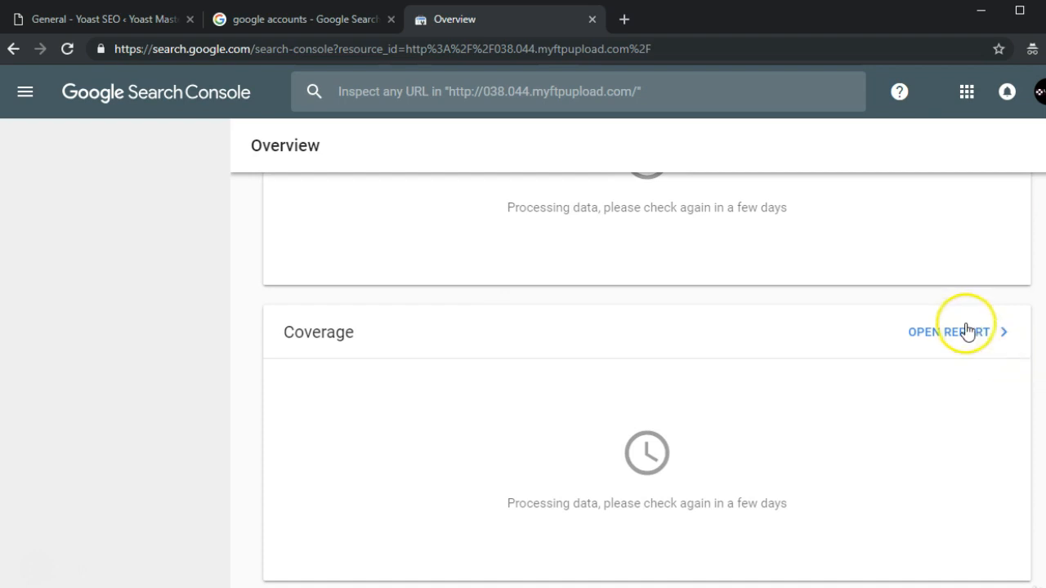
pyautogui.scroll(-3, 646, 368)
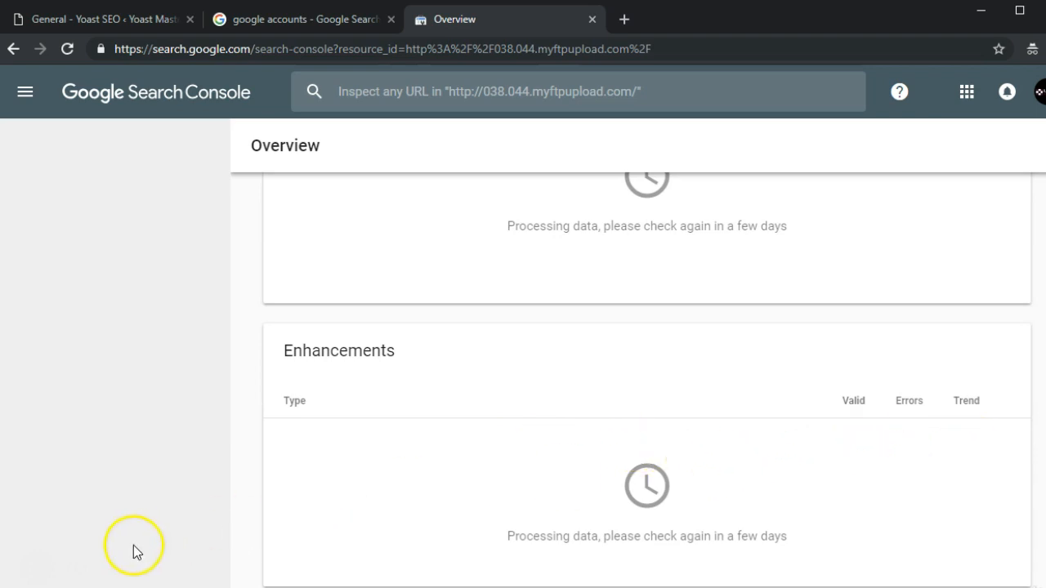
pyautogui.click(34, 560)
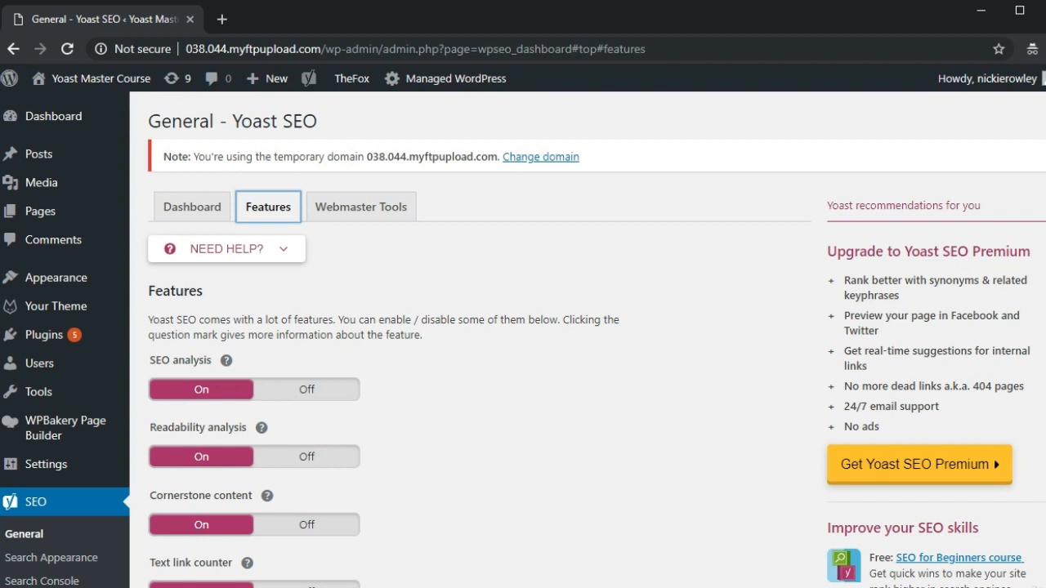
# - Review the feature list in Yoast SEO's general settings and switch off the text link counter and the Ryte integration
pyautogui.click(51, 558)
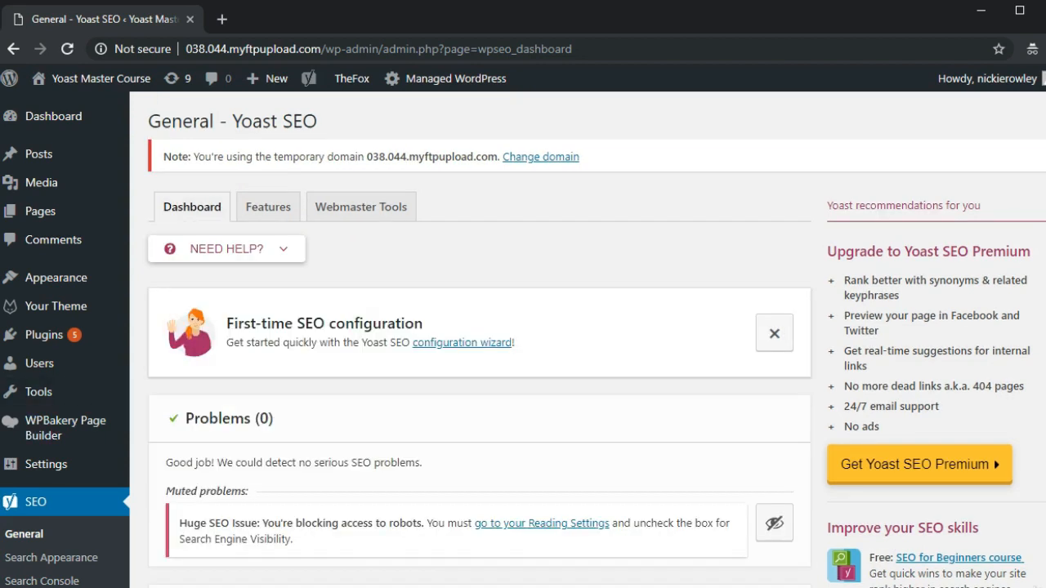
pyautogui.click(268, 207)
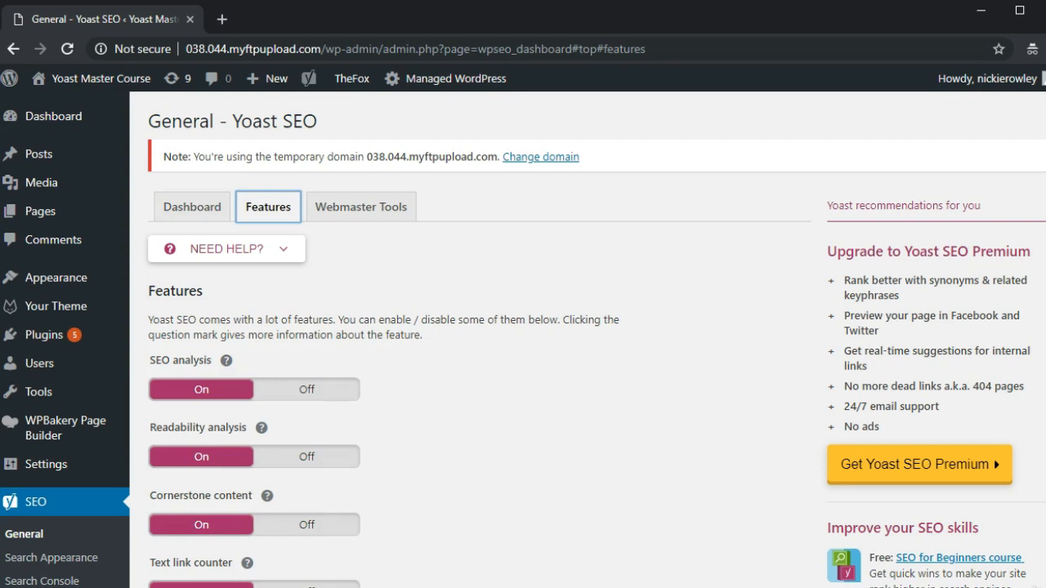
pyautogui.scroll(-7, 523, 340)
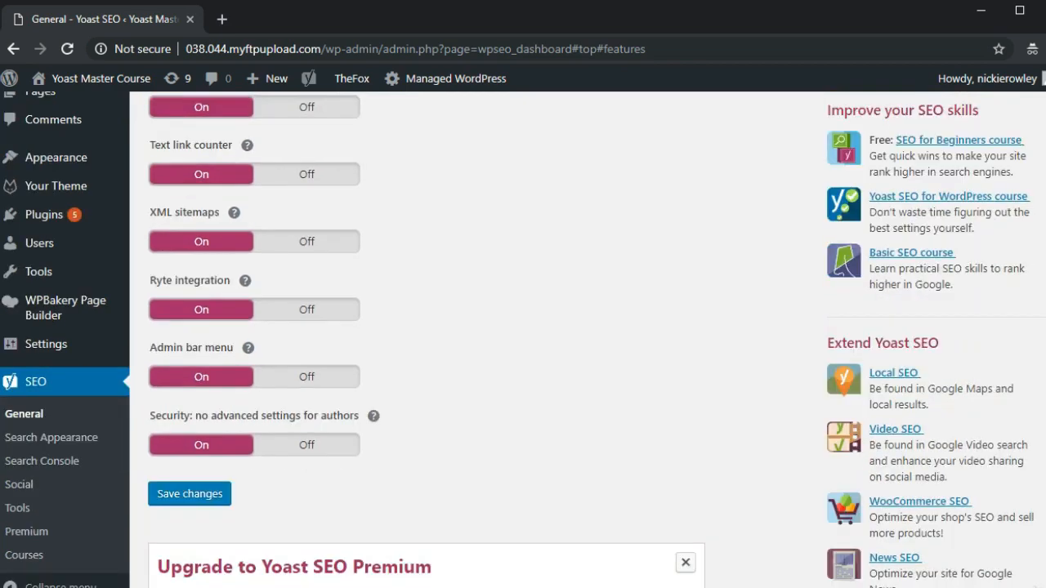
pyautogui.scroll(7, 523, 340)
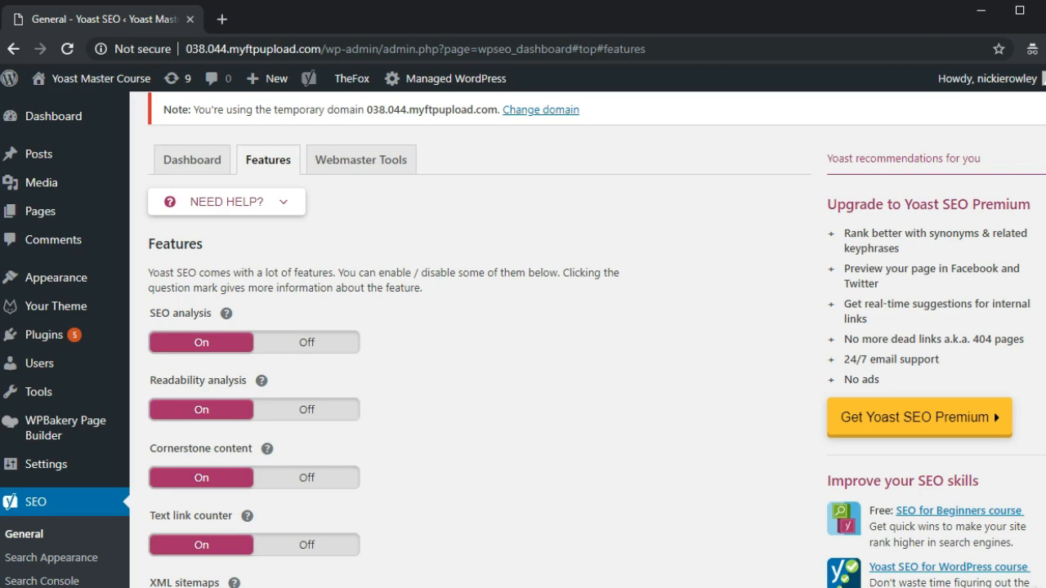
pyautogui.scroll(-3, 523, 340)
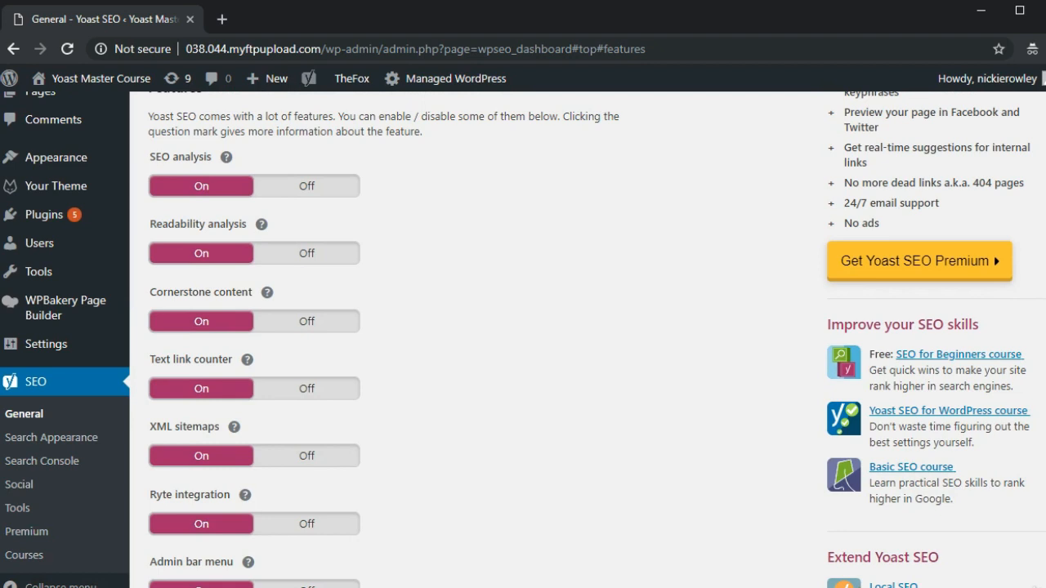
pyautogui.click(307, 389)
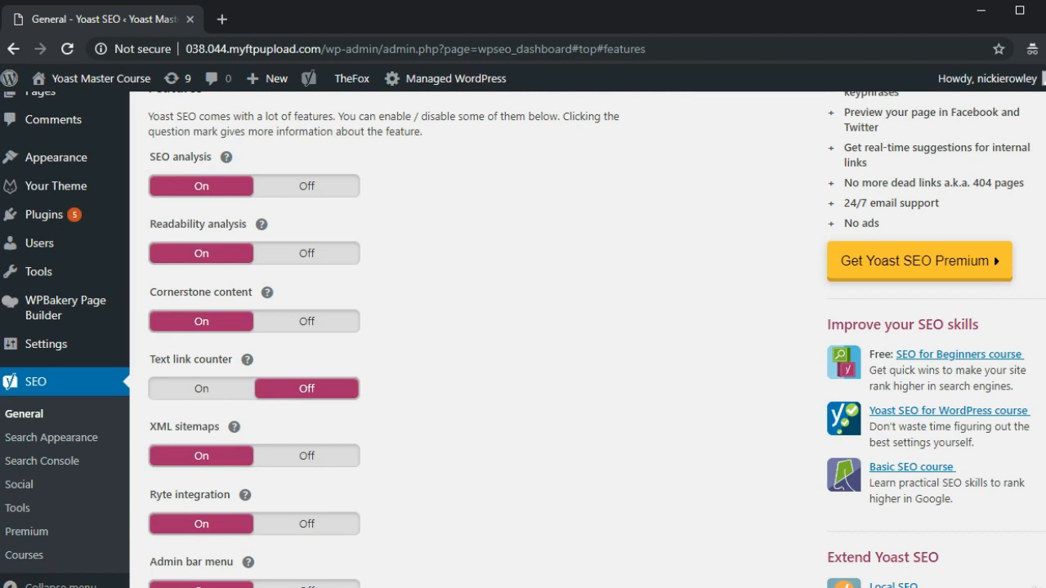
pyautogui.scroll(-2, 466, 343)
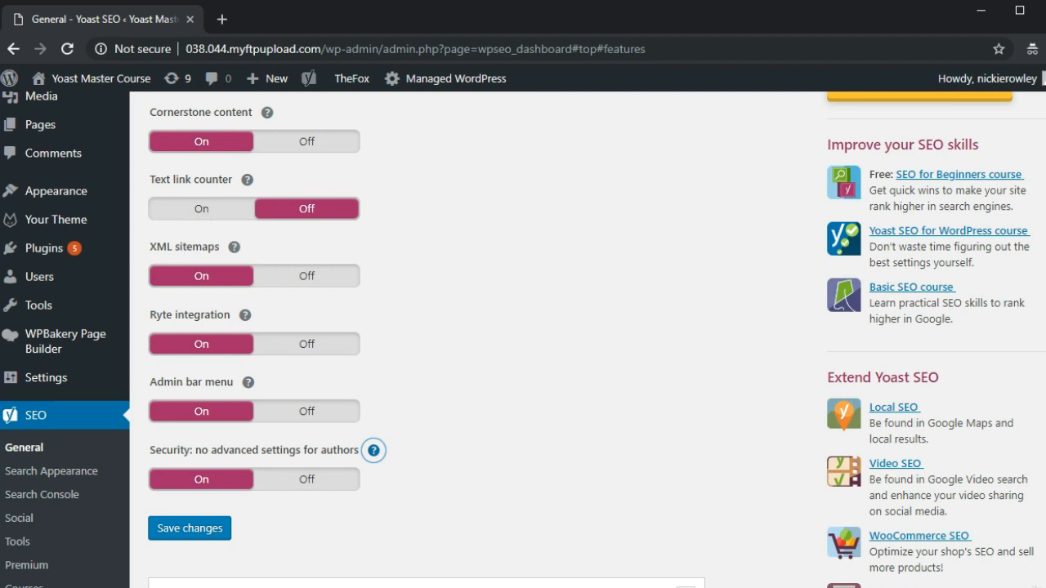
pyautogui.click(306, 344)
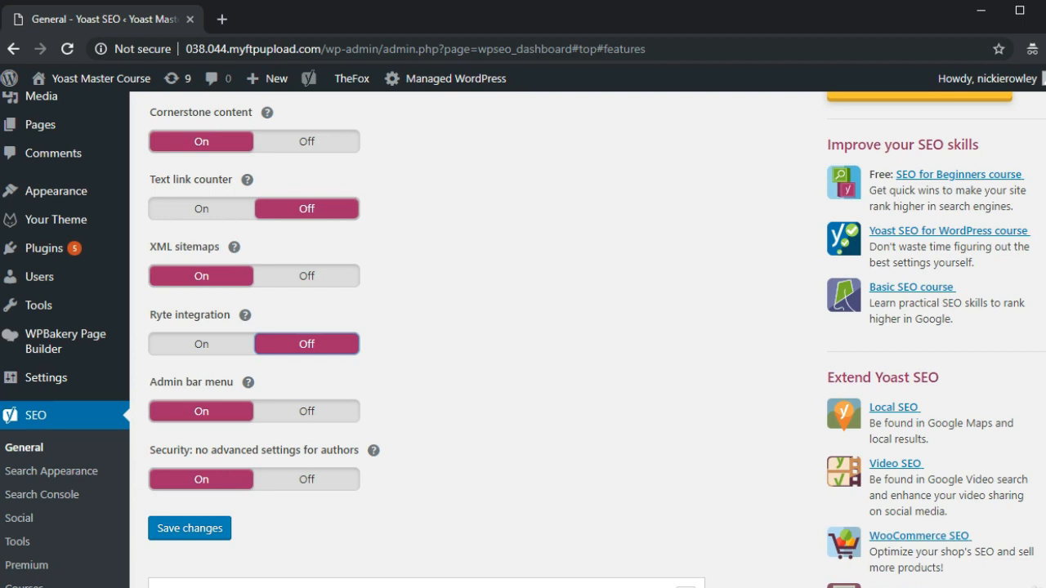
# - Preview the Keyword Research and SEO Settings entries of the Yoast admin bar menu and open the Search Appearance settings
pyautogui.moveTo(308, 78)
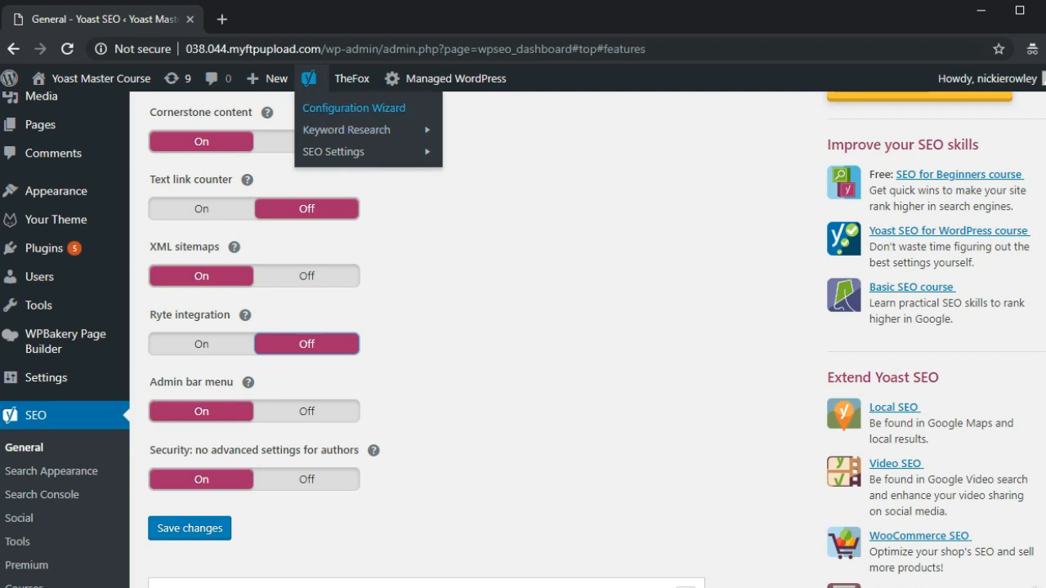
pyautogui.moveTo(351, 130)
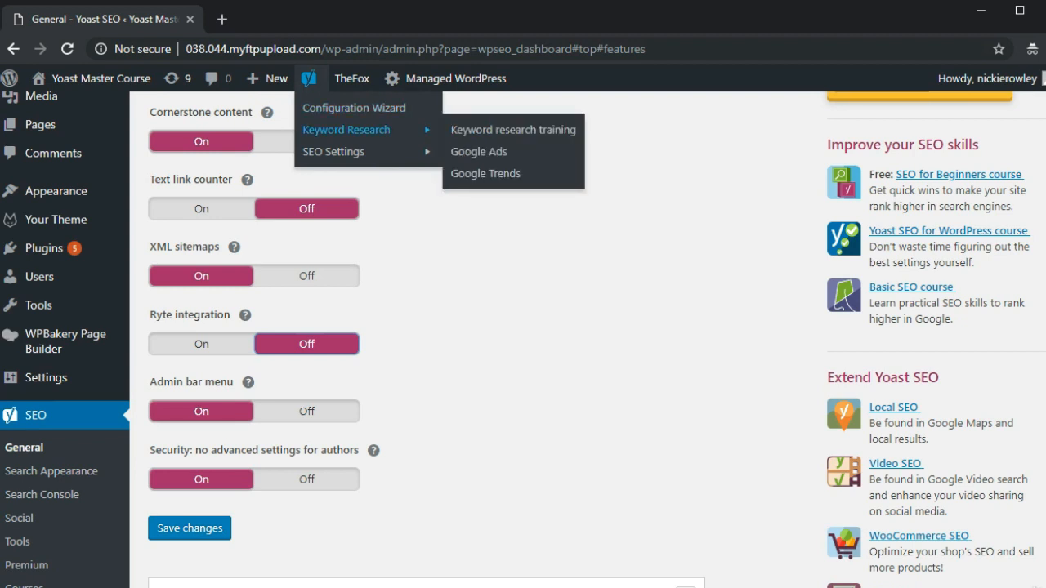
pyautogui.moveTo(351, 151)
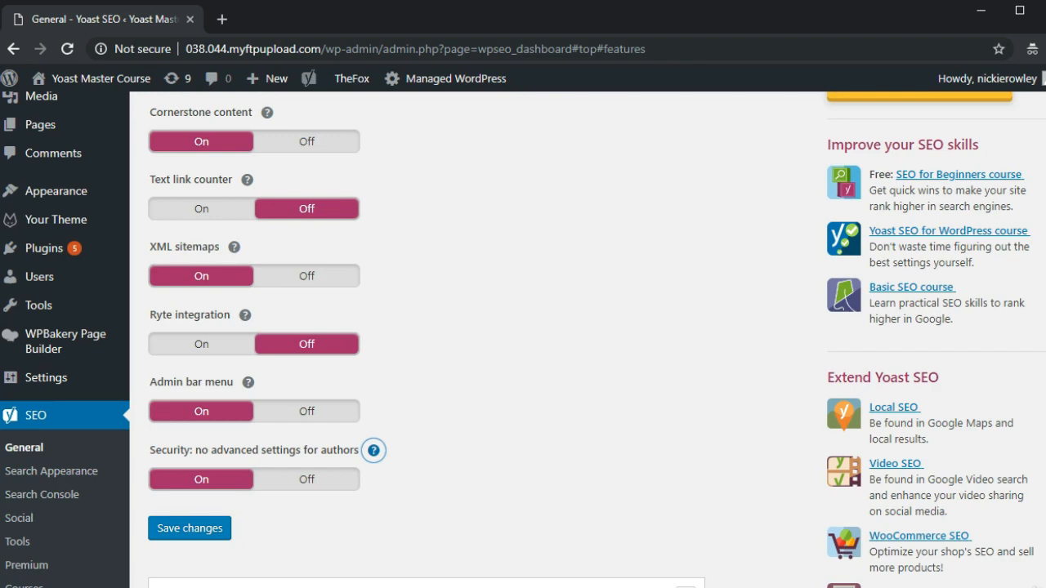
pyautogui.click(49, 558)
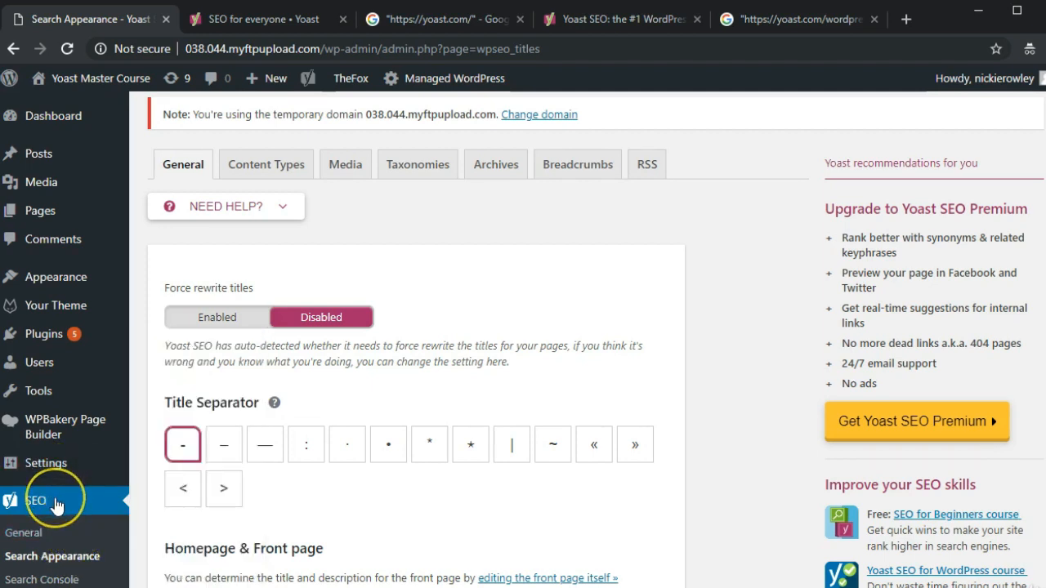
pyautogui.click(101, 561)
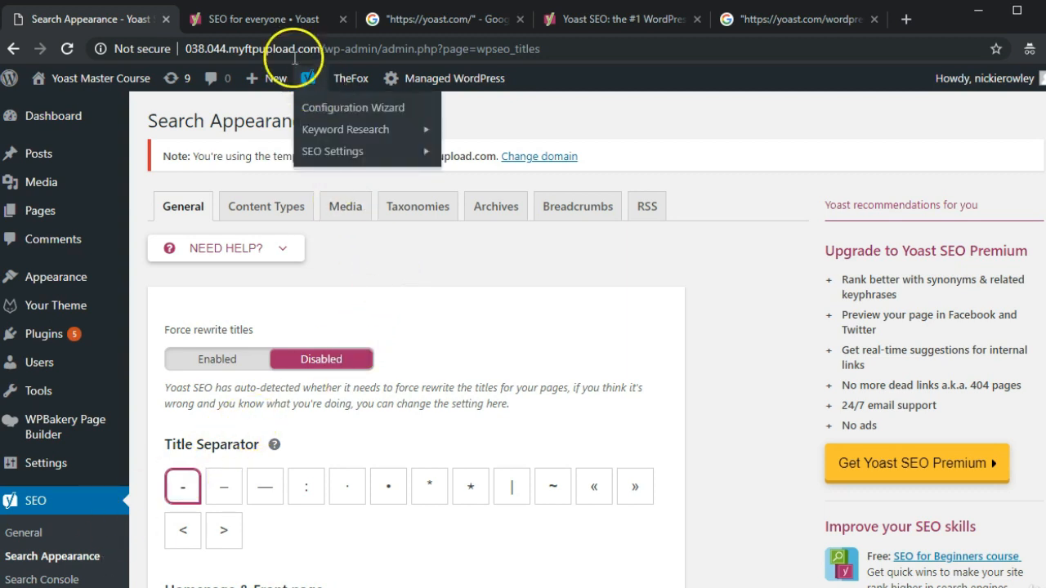
# - Compare the Yoast home page and its WordPress SEO plugin page with their Google search results, and return to the Search Appearance settings
pyautogui.click(266, 20)
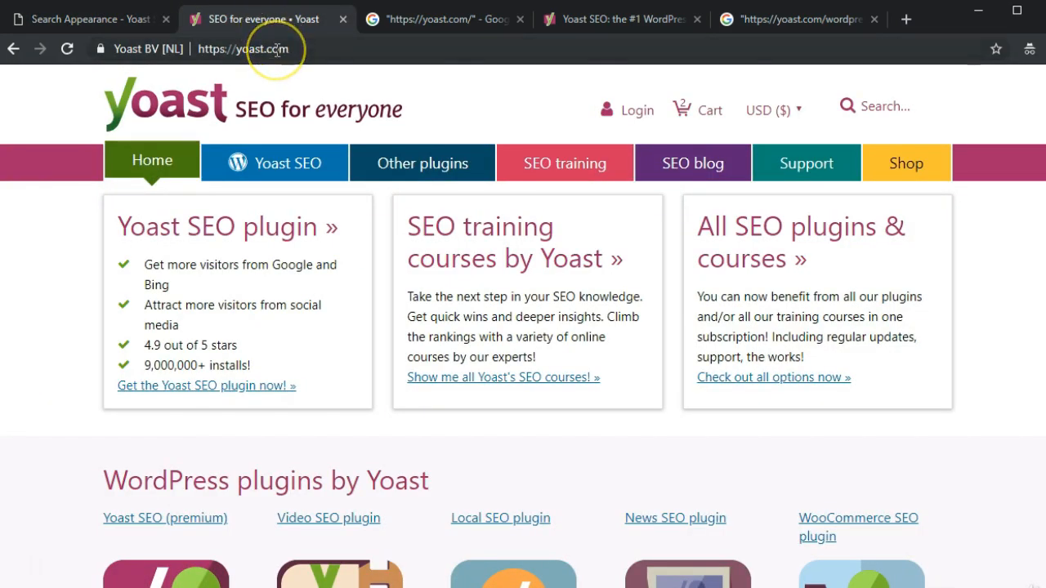
pyautogui.click(467, 25)
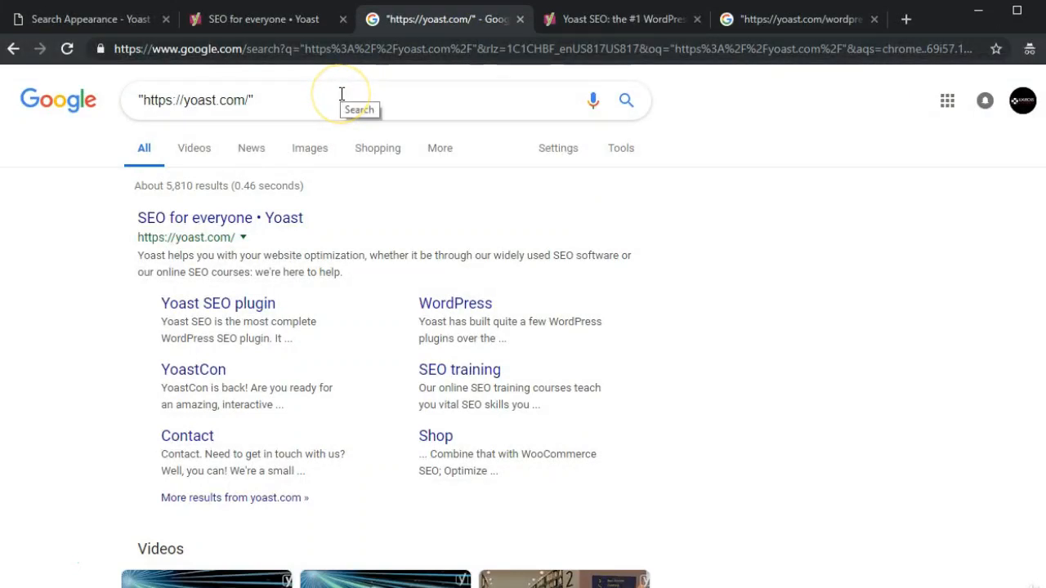
pyautogui.click(253, 100)
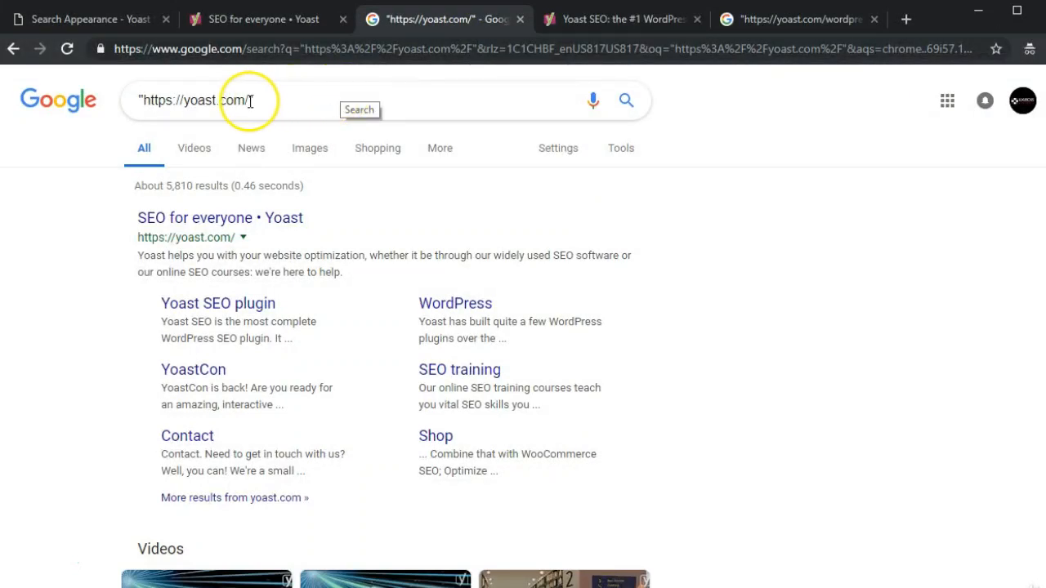
pyautogui.click(144, 102)
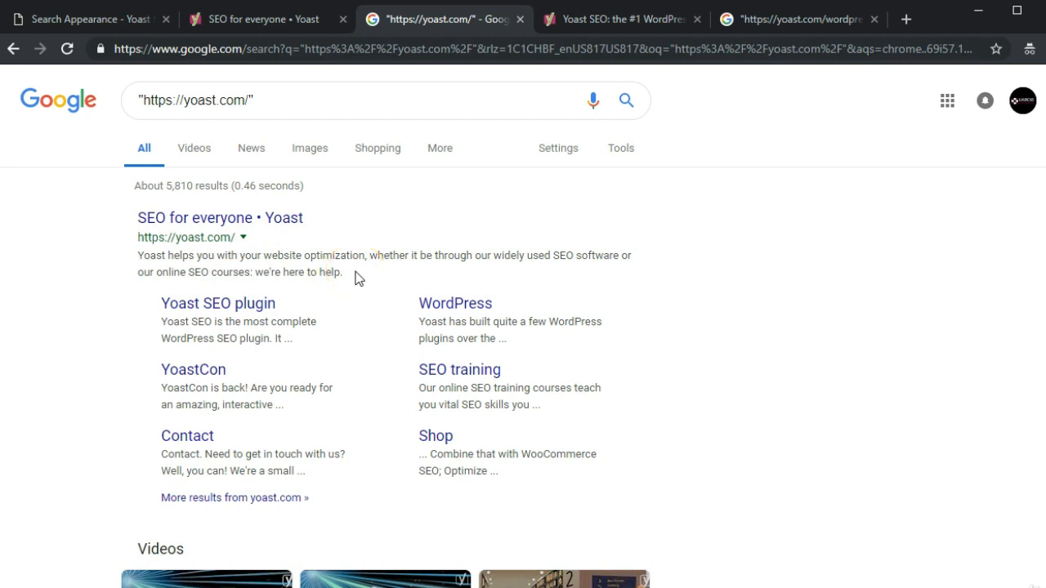
pyautogui.click(604, 25)
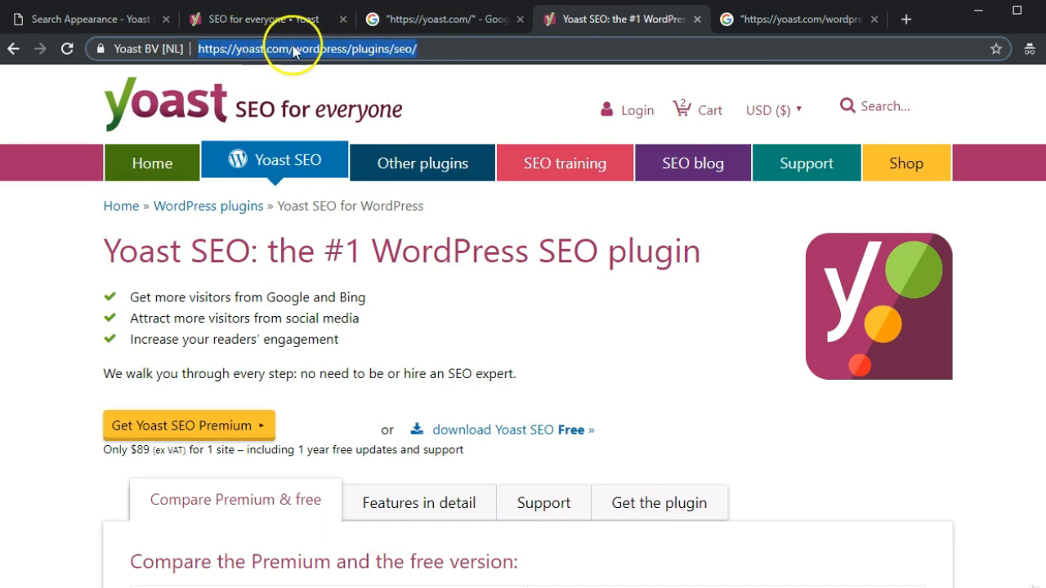
pyautogui.click(829, 21)
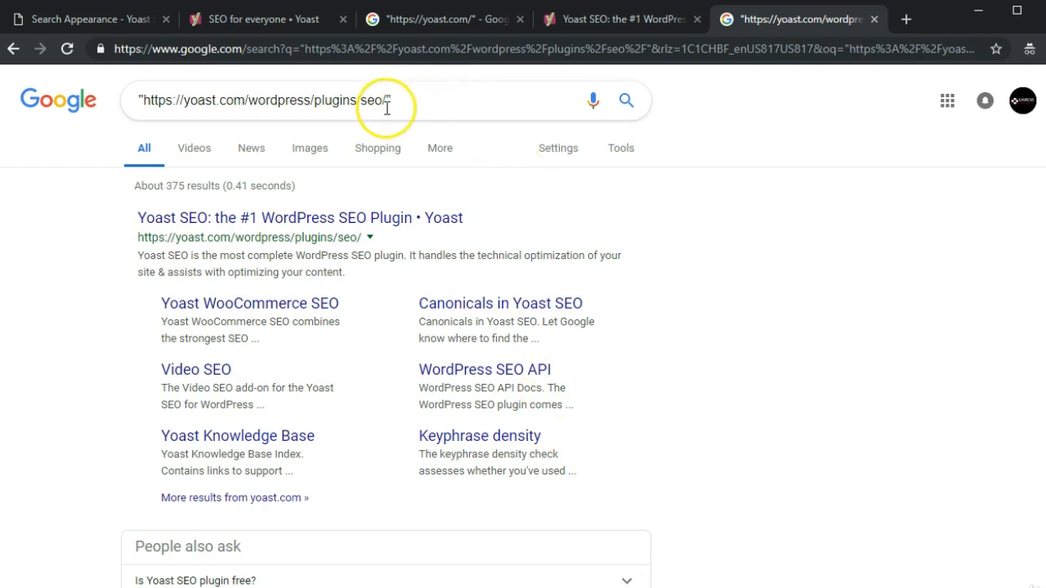
pyautogui.click(109, 19)
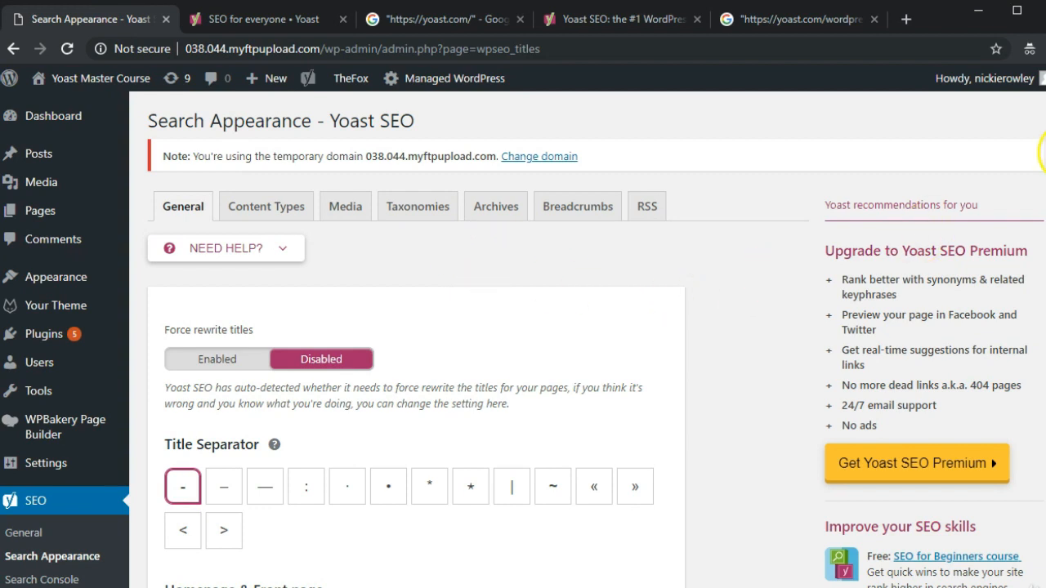
# - Review the title rewrite, title separator and Knowledge Graph settings, checking how the separator is used in the two Yoast Google results
pyautogui.scroll(-1, 1039, 210)
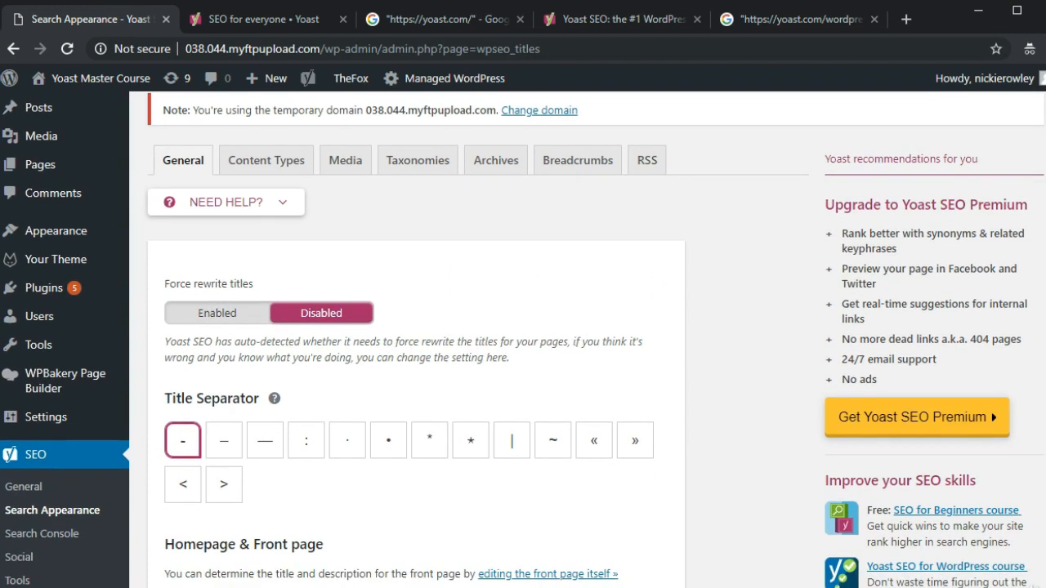
pyautogui.scroll(1, 522, 340)
pyautogui.scroll(-3, 1041, 209)
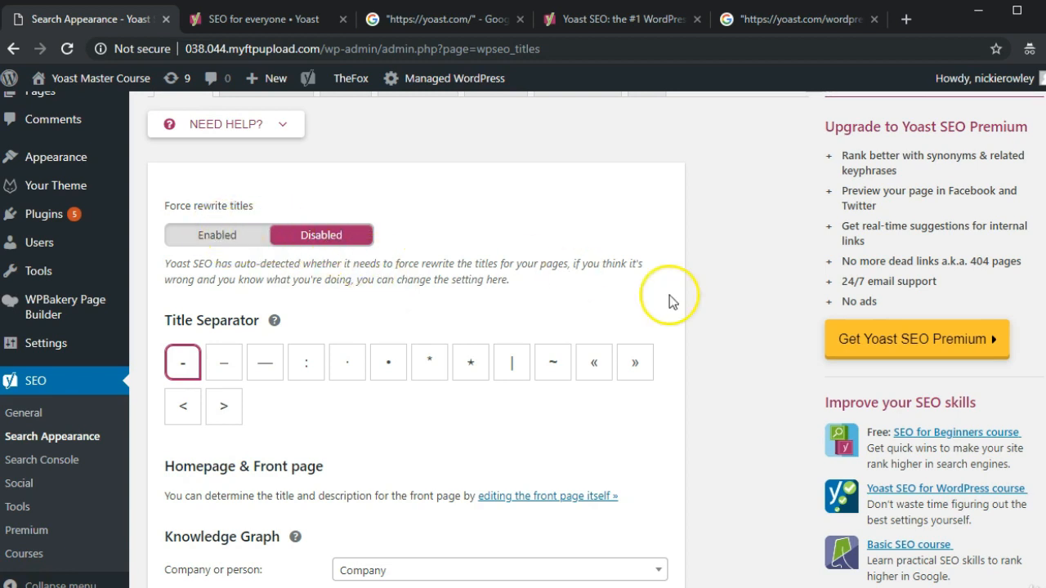
pyautogui.scroll(-2, 594, 339)
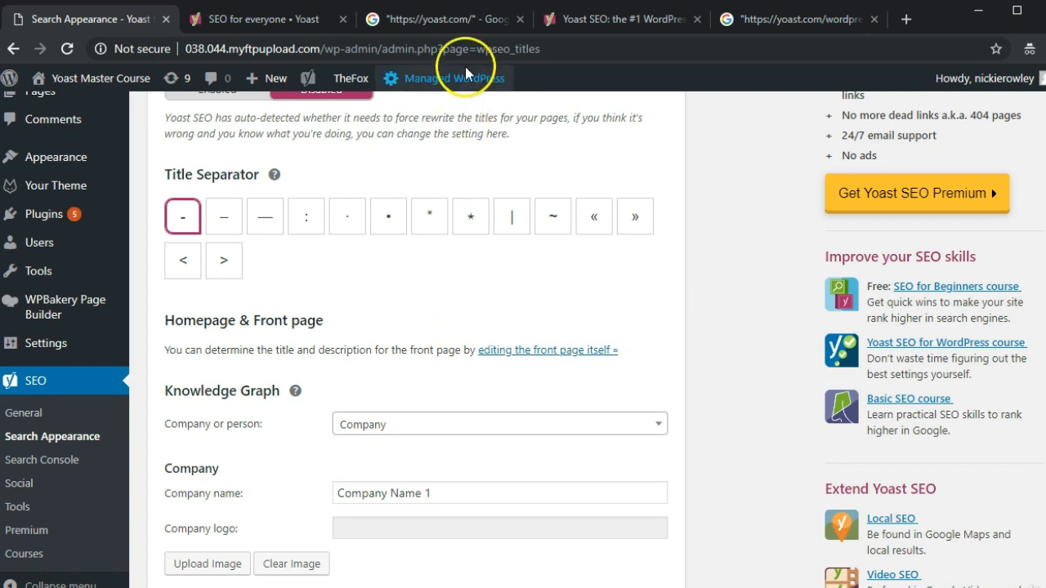
pyautogui.click(439, 19)
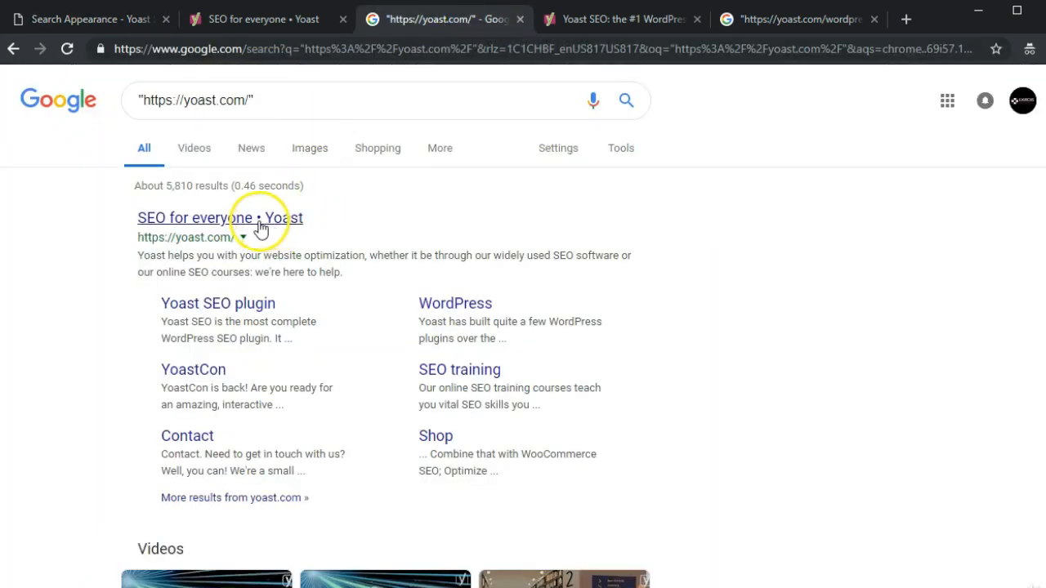
pyautogui.click(847, 25)
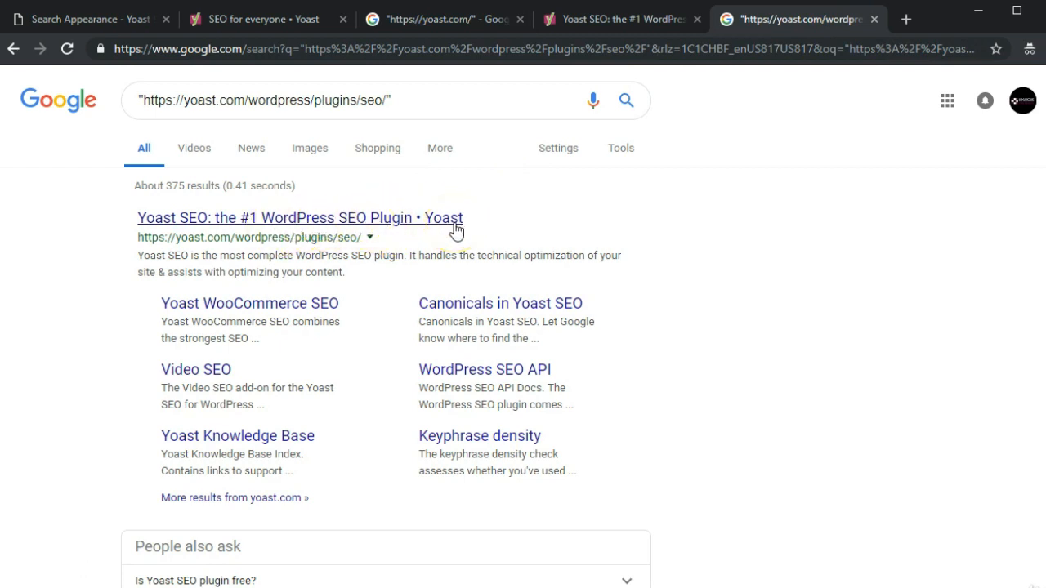
pyautogui.click(429, 22)
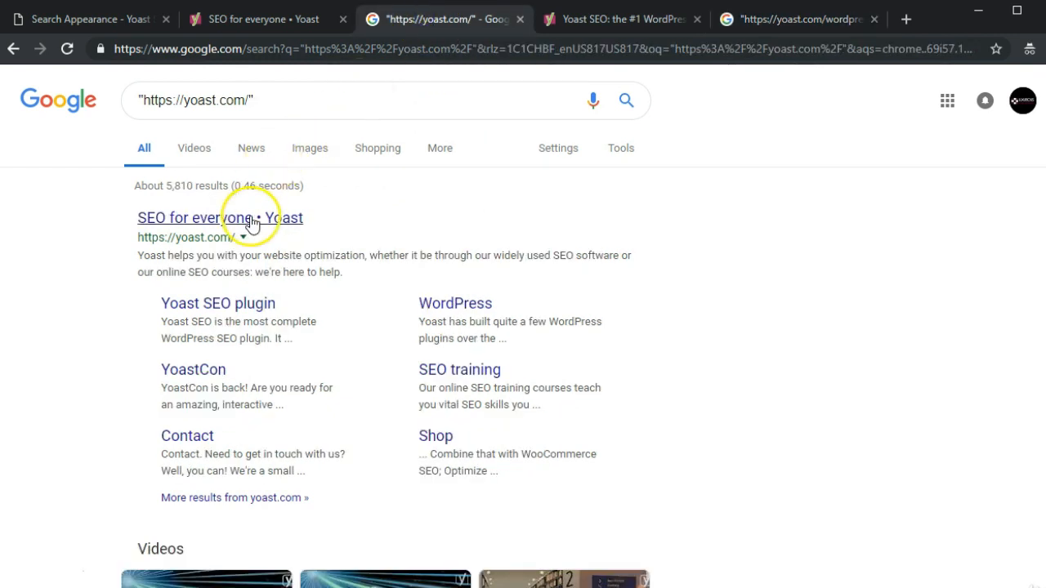
pyautogui.click(81, 17)
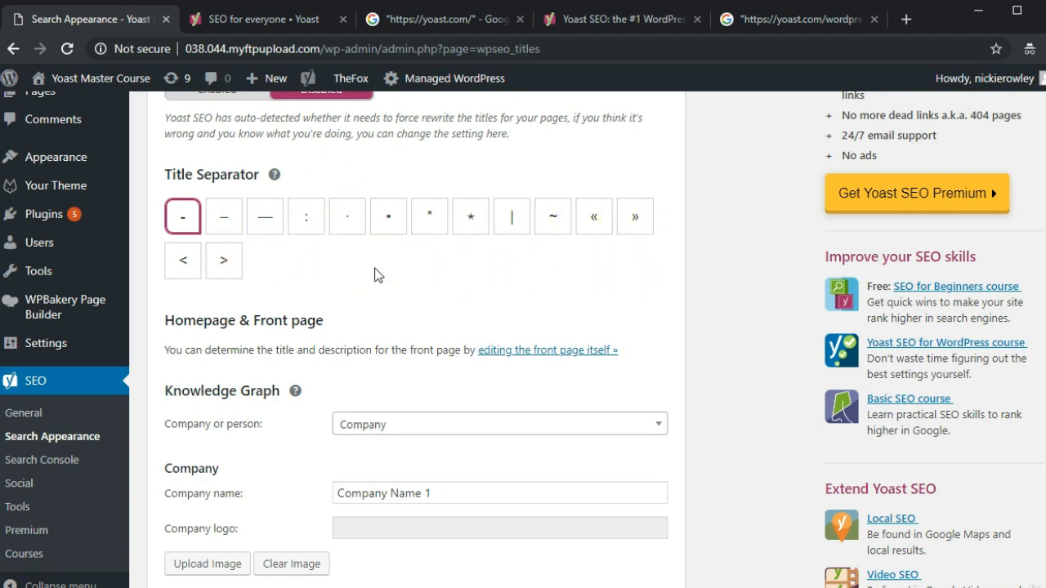
pyautogui.scroll(-1, 572, 339)
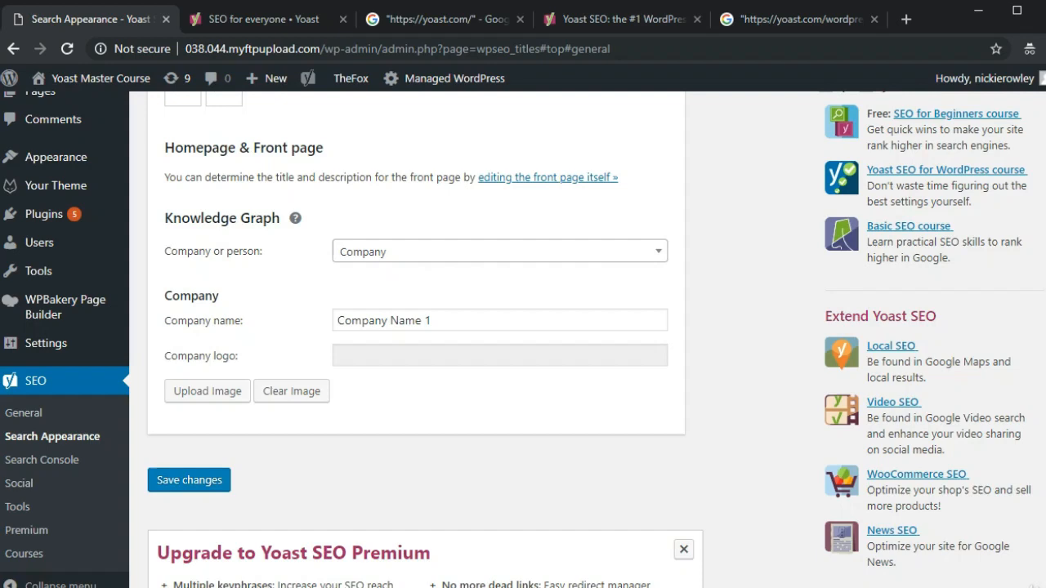
# - Look through the Posts and Pages sections of the Content Types search appearance settings, leaving only the Posts section expanded
pyautogui.moveTo(1043, 349); pyautogui.dragTo(1043, 106)
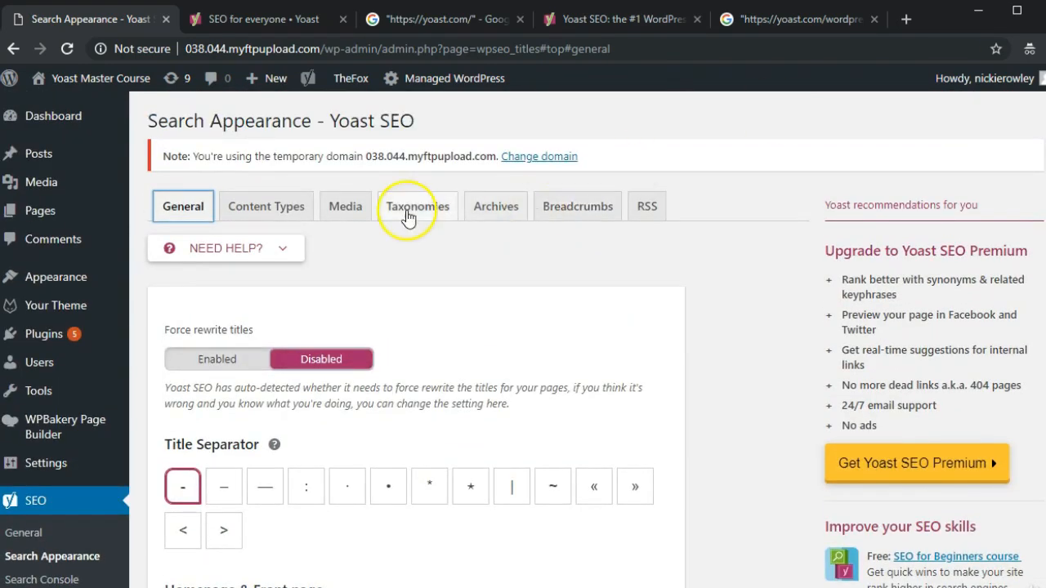
pyautogui.click(286, 211)
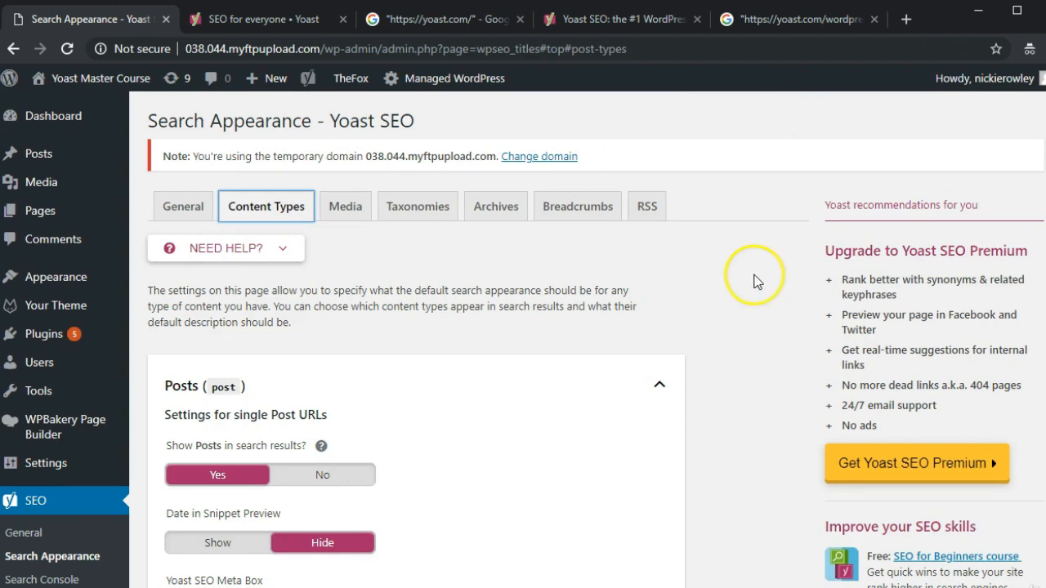
pyautogui.scroll(-3, 523, 341)
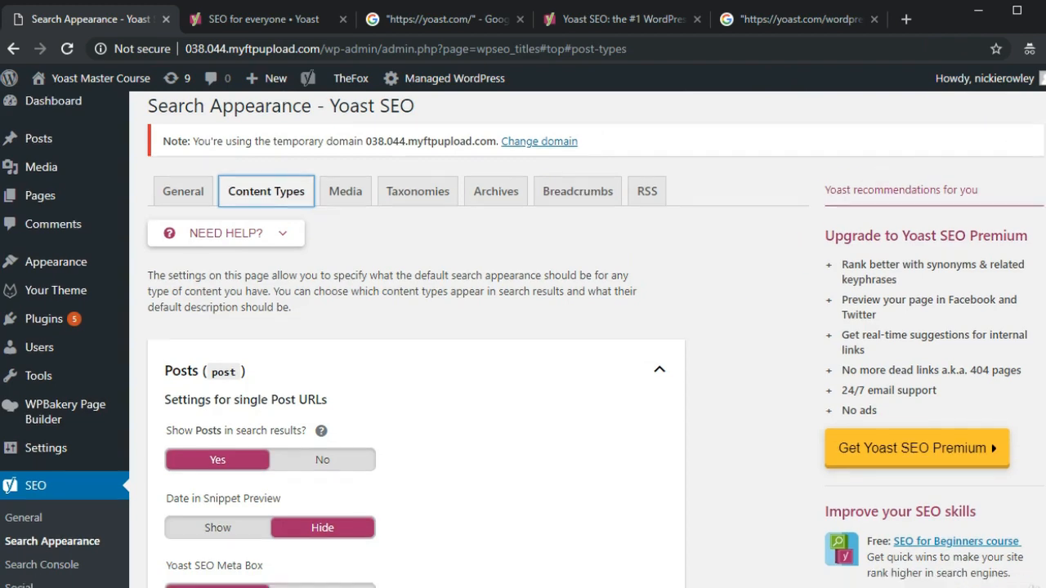
pyautogui.scroll(-2, 523, 341)
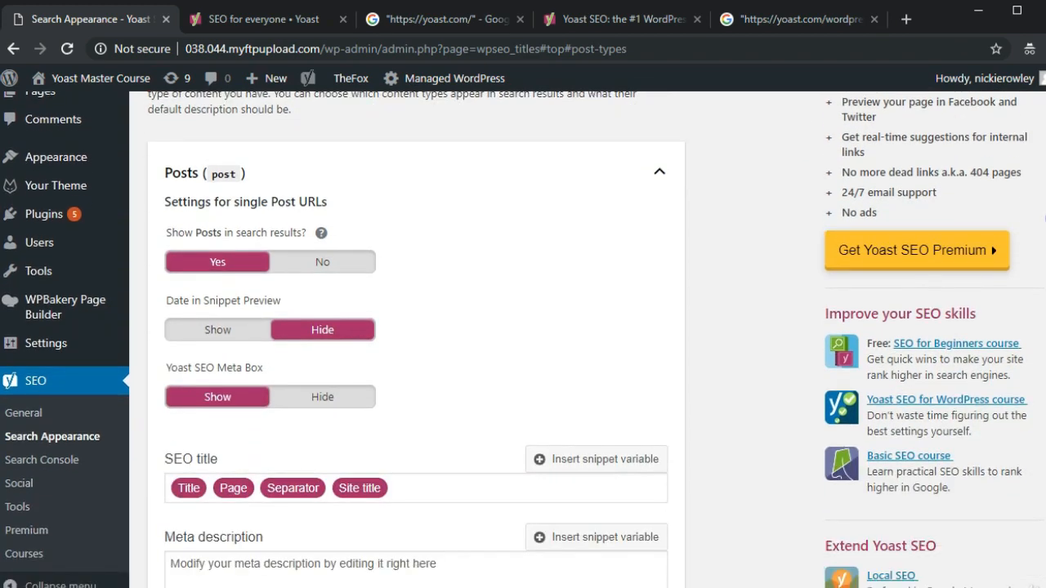
pyautogui.click(659, 161)
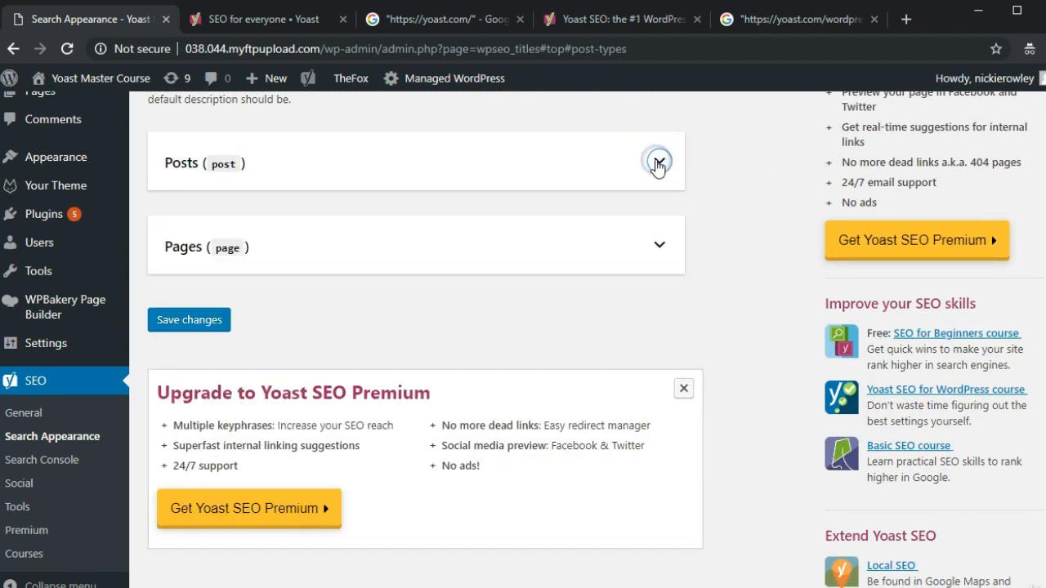
pyautogui.click(659, 247)
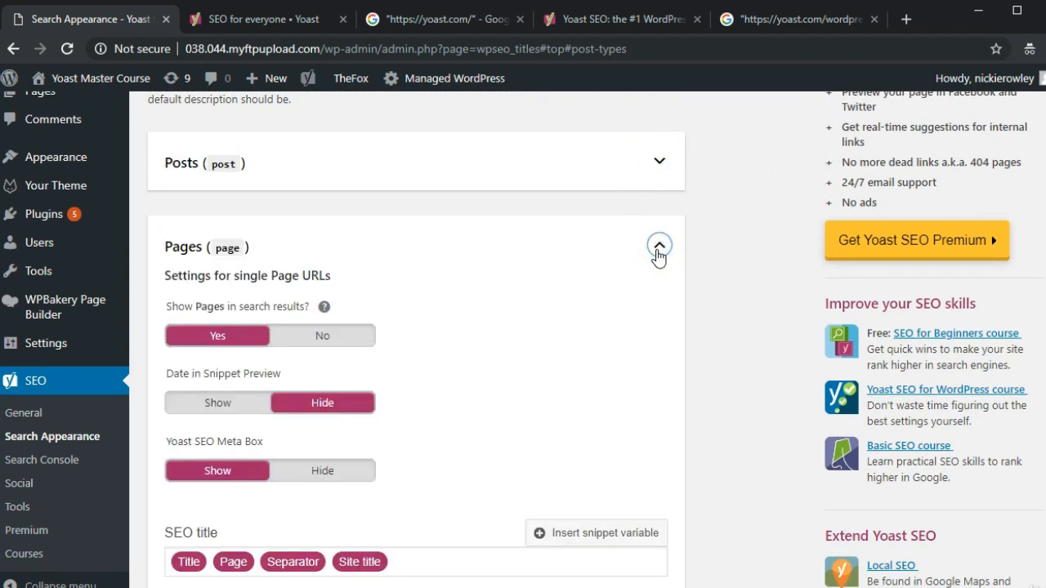
pyautogui.click(658, 247)
pyautogui.click(659, 161)
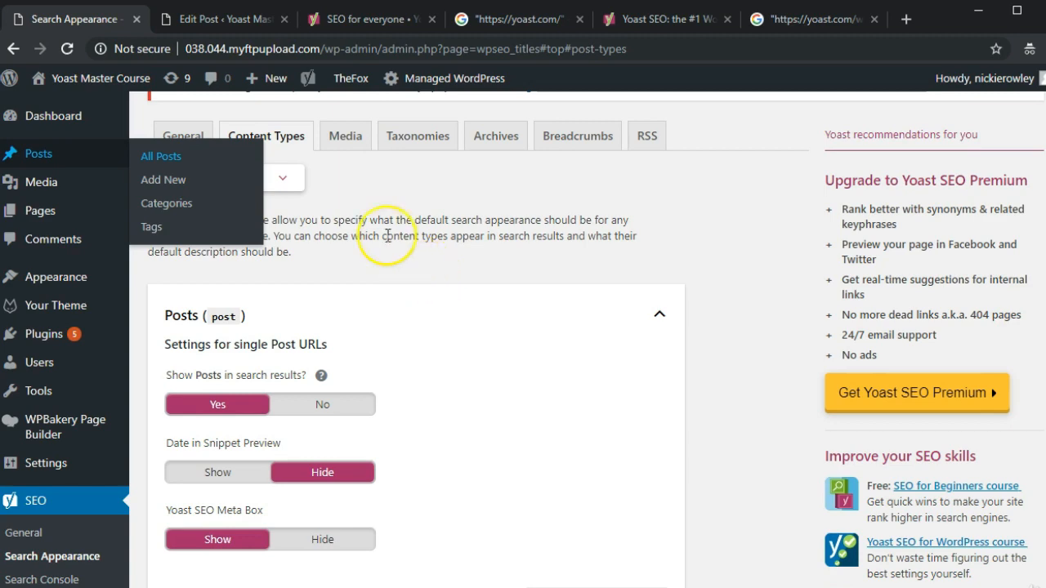
# - Check the Yoast SEO meta box on the post's edit page and compare the posts' SEO title template with the yoast.com Google result
pyautogui.click(243, 19)
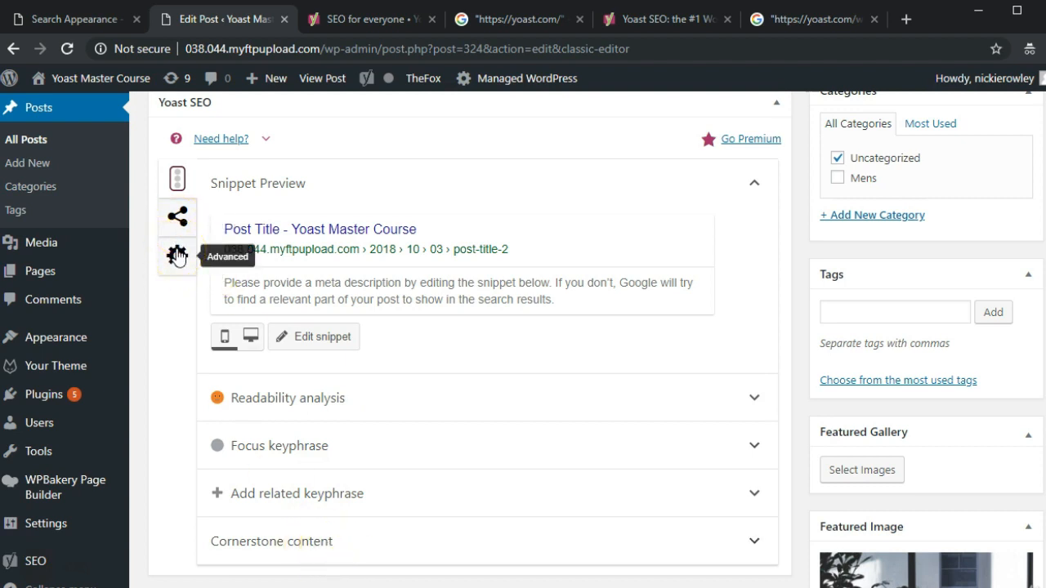
pyautogui.click(72, 18)
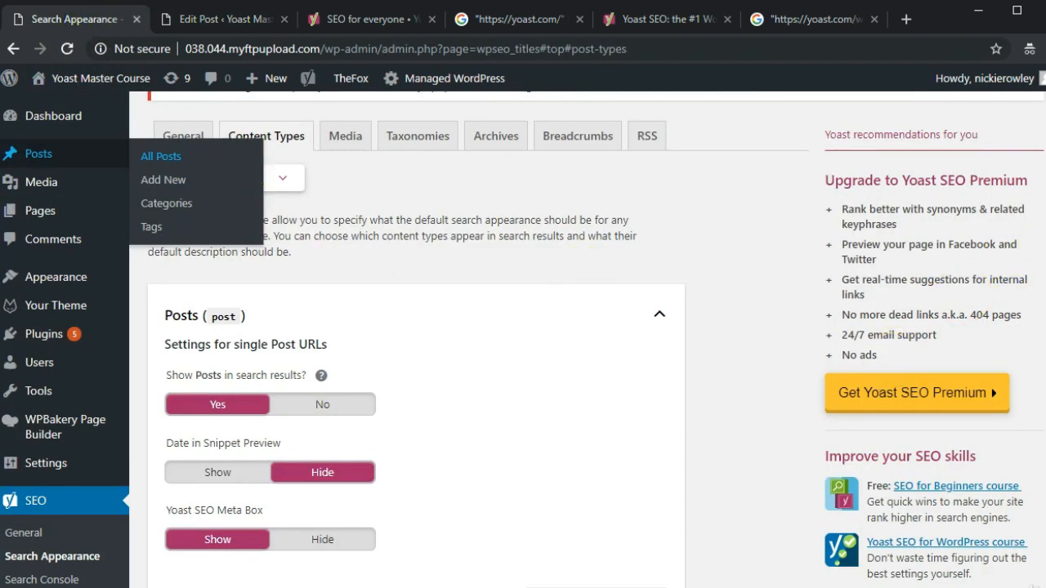
pyautogui.scroll(-1, 676, 291)
pyautogui.scroll(-3, 654, 222)
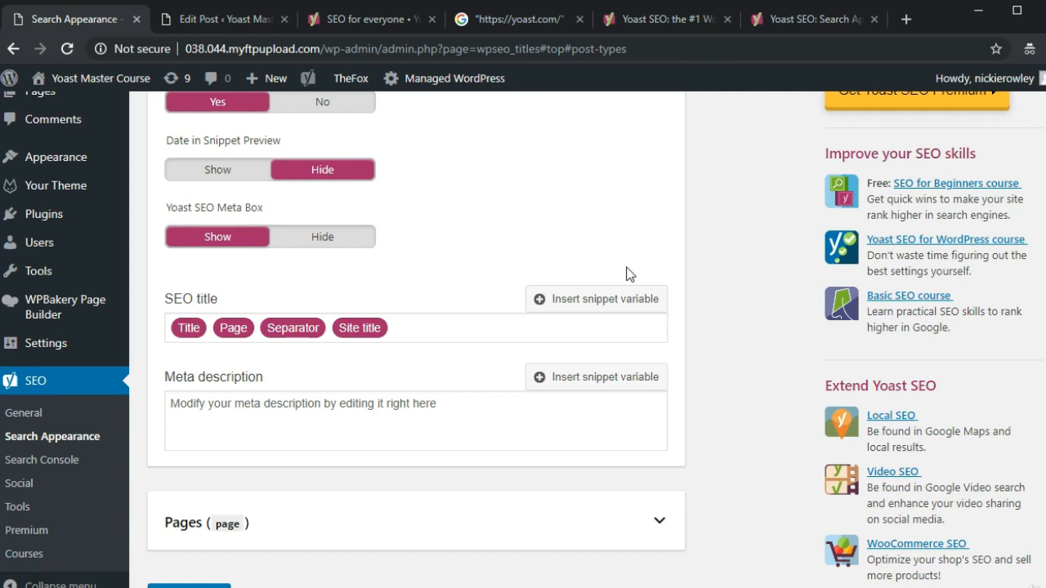
pyautogui.click(520, 23)
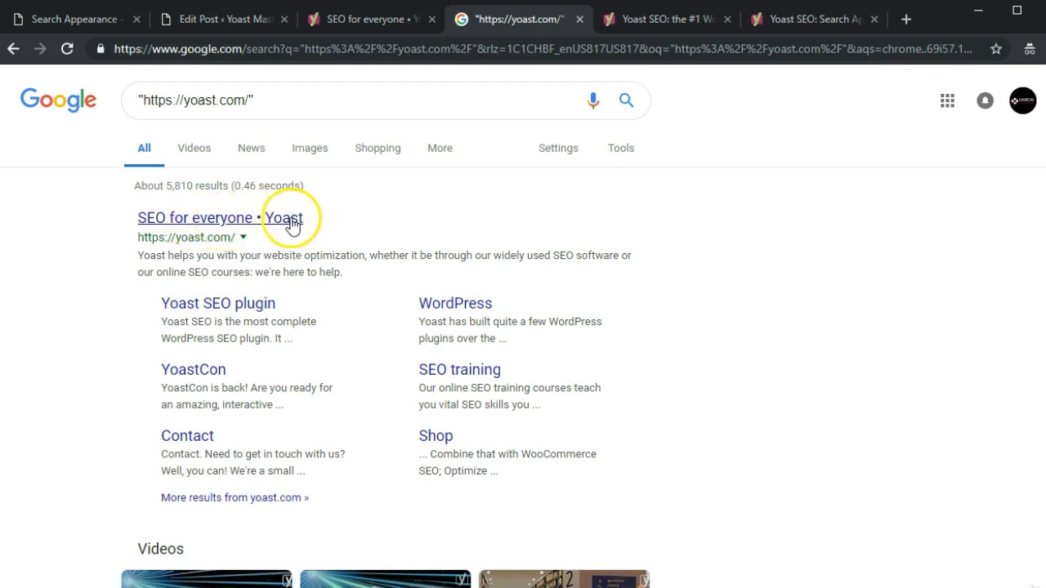
pyautogui.click(90, 29)
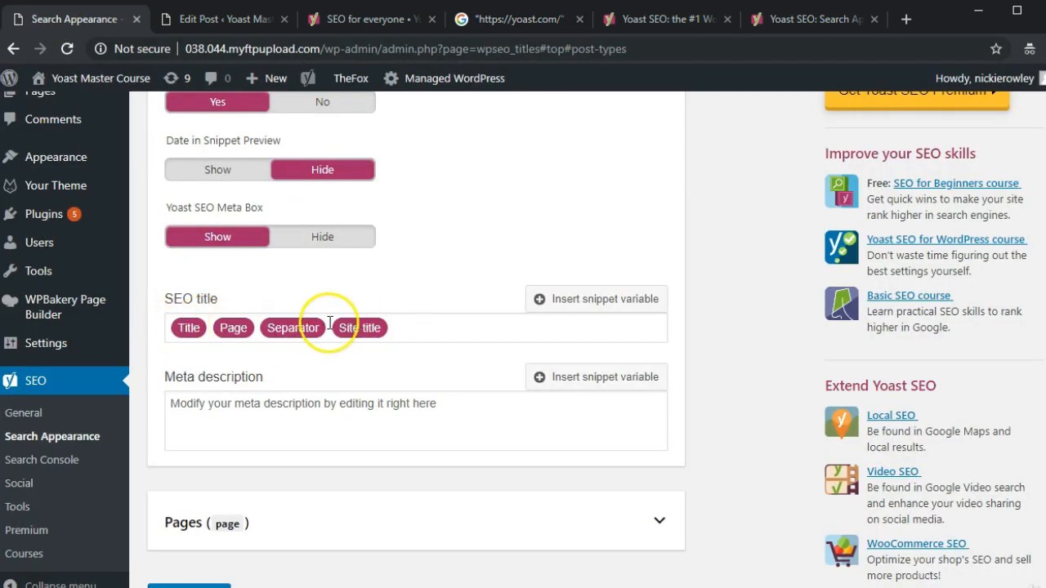
# - Remove the Site title, Separator and Page variables from the posts' SEO title template, keeping only Title
pyautogui.click(400, 328)
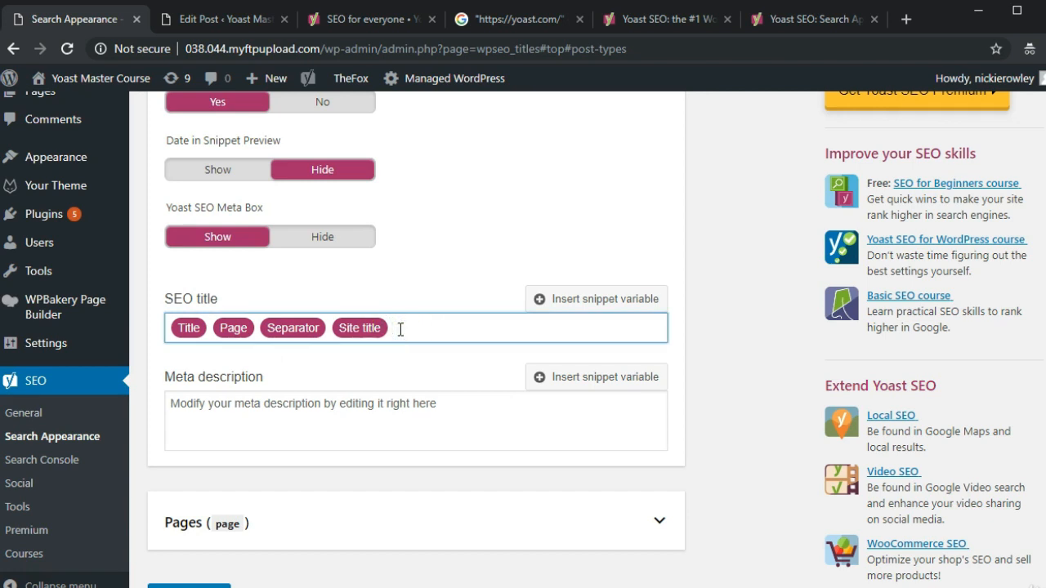
pyautogui.press('BackSpace')
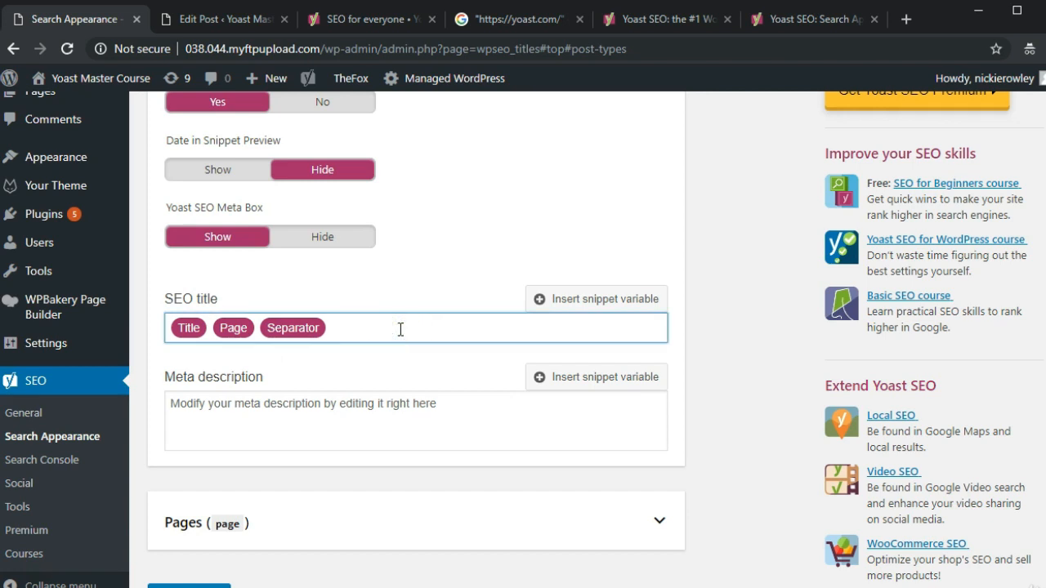
pyautogui.press('BackSpace')
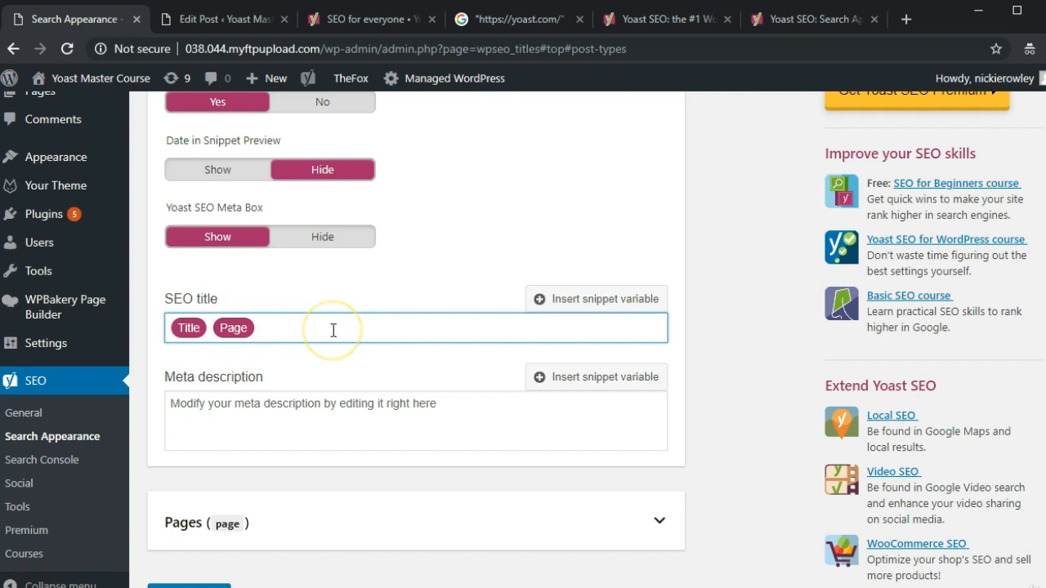
pyautogui.press('BackSpace')
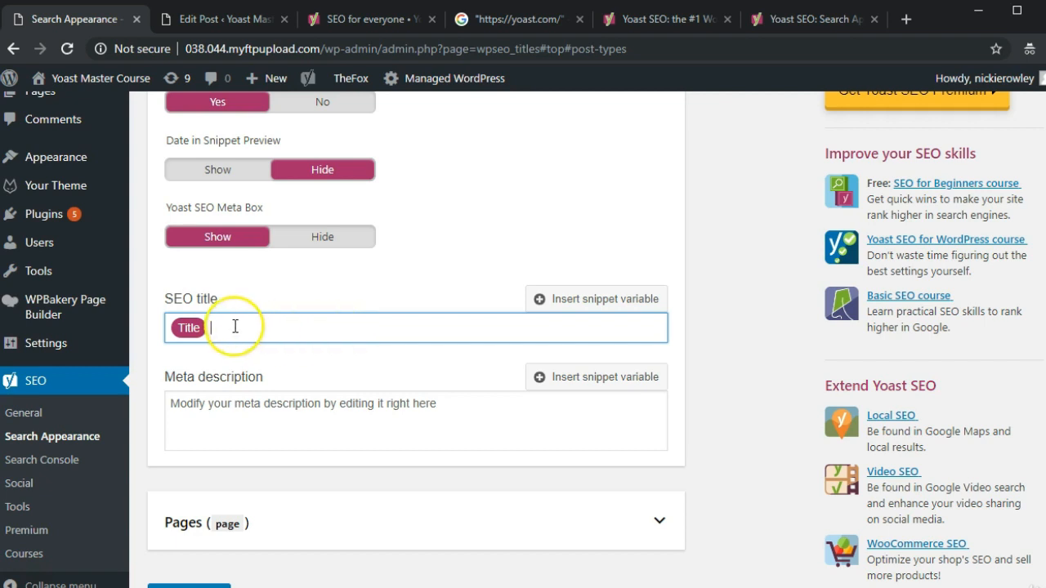
# - Insert the Separator and Site title snippet variables after Title in the posts' SEO title template
pyautogui.click(613, 309)
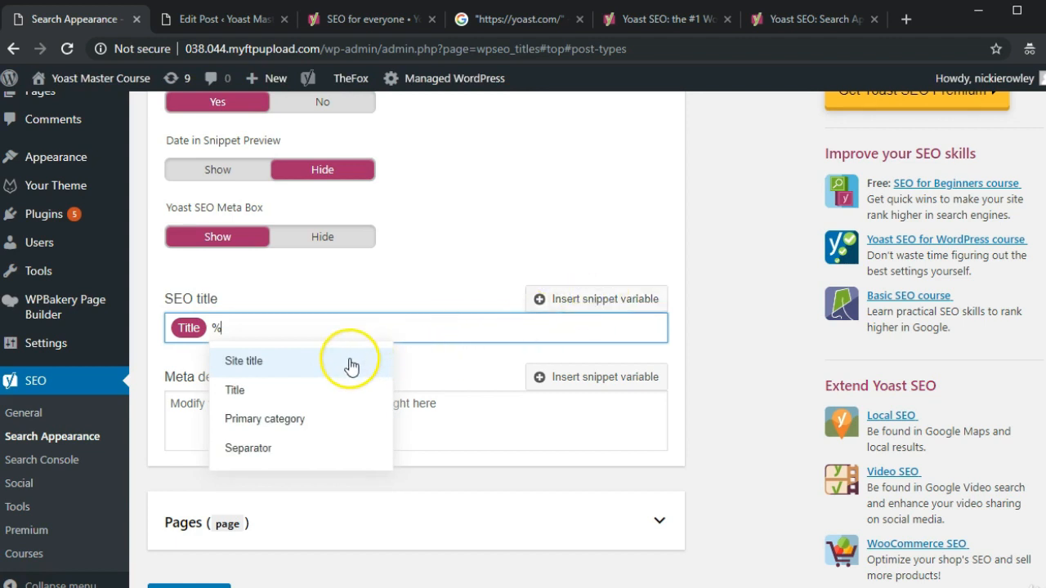
pyautogui.click(280, 450)
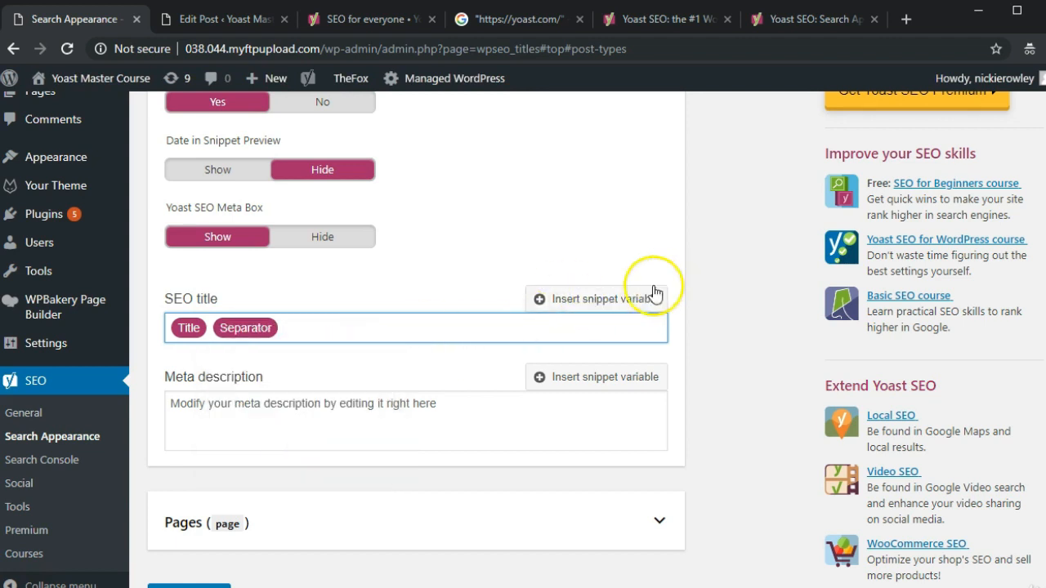
pyautogui.click(626, 301)
pyautogui.click(361, 362)
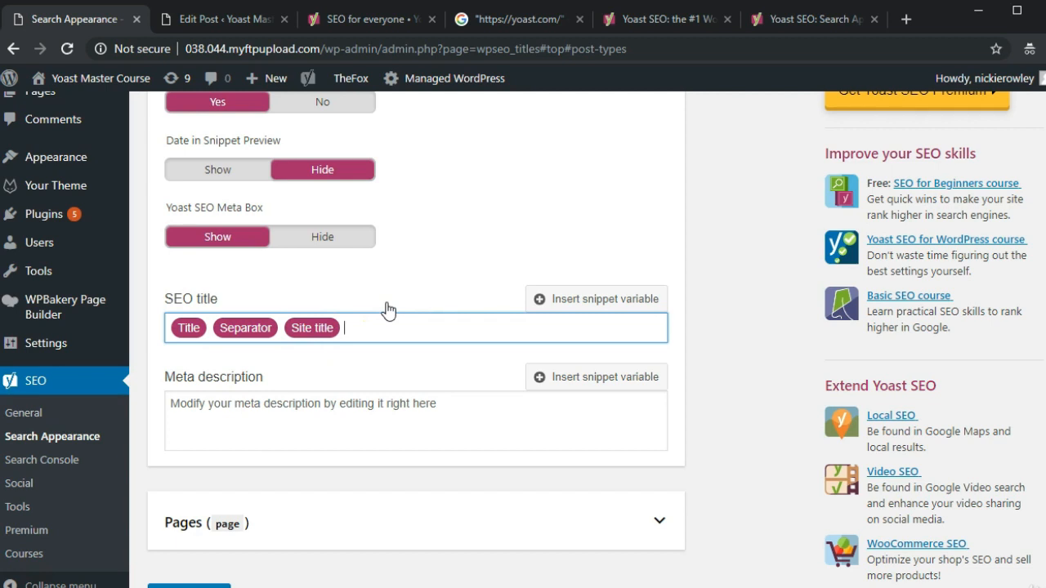
pyautogui.click(190, 327)
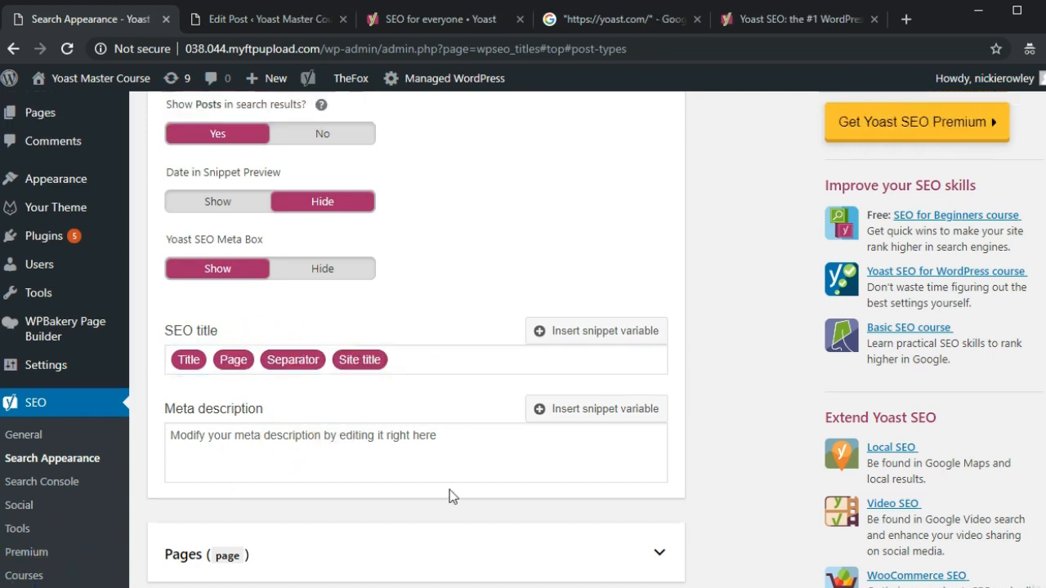
# - Compare the posts' meta description template with the yoast.com description in the Google result and the meta description on the post's edit page
pyautogui.click(414, 465)
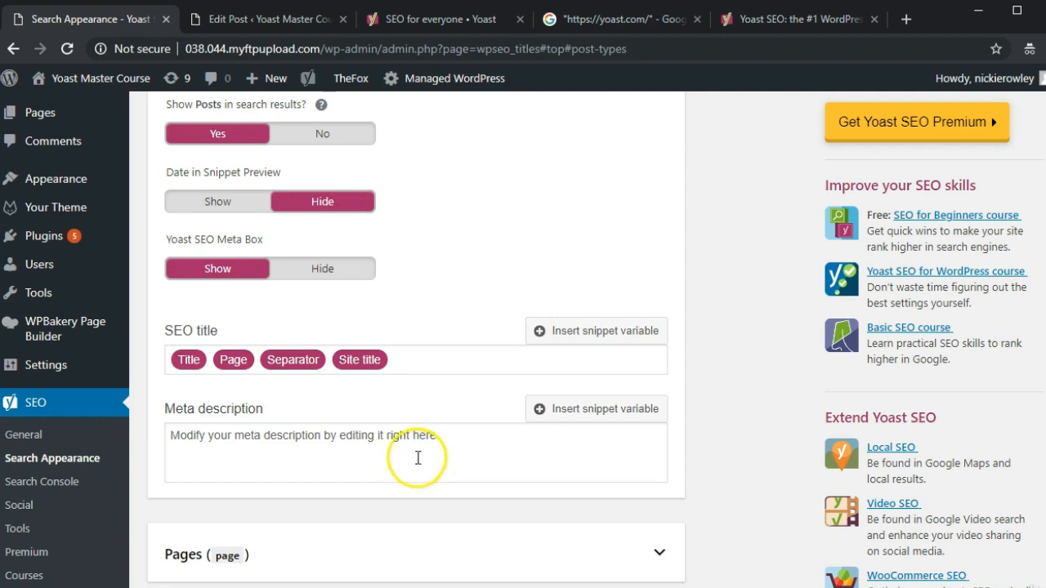
pyautogui.click(609, 22)
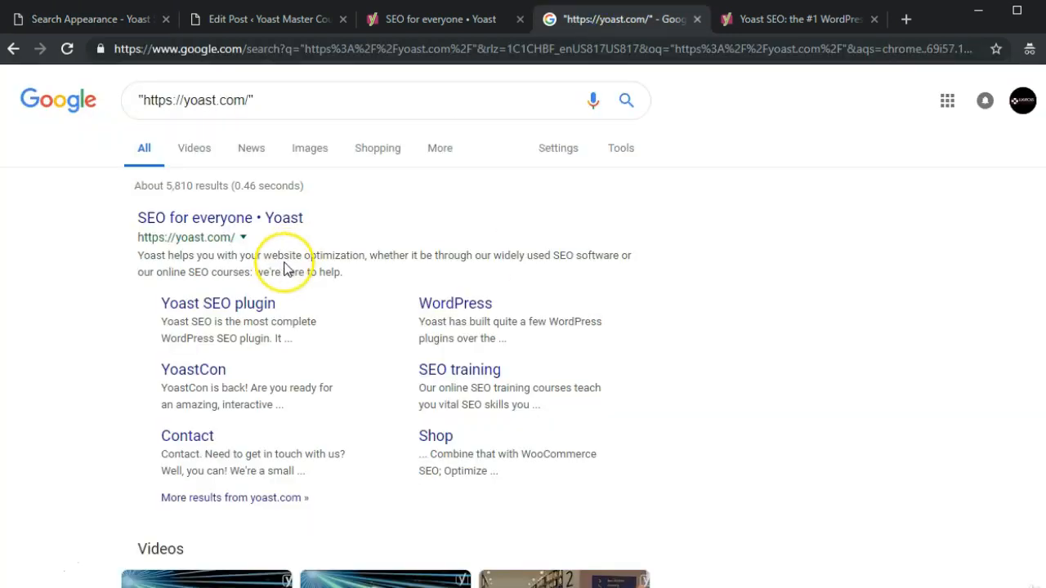
pyautogui.moveTo(343, 272); pyautogui.dragTo(136, 254)
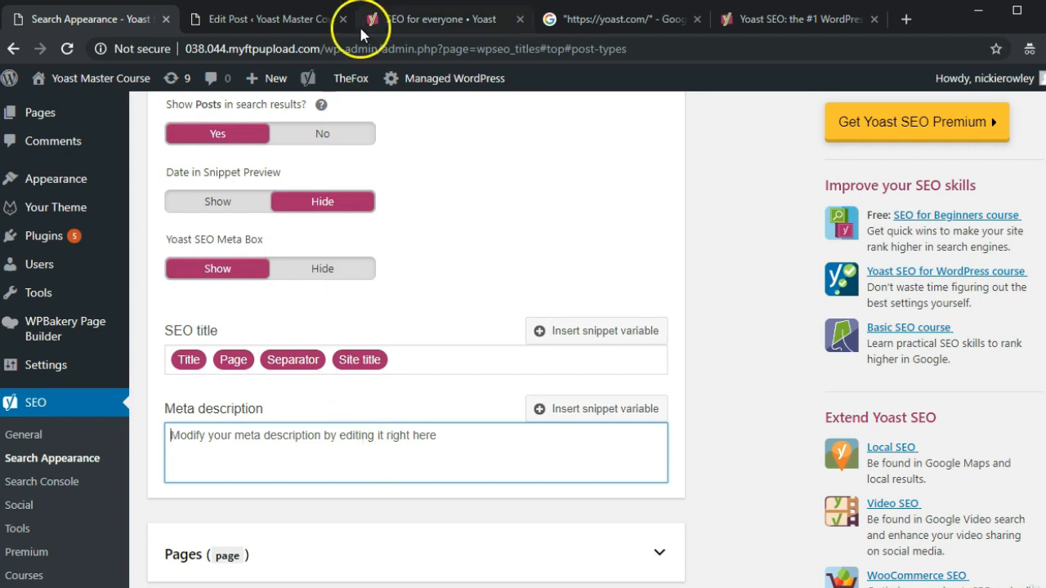
pyautogui.click(290, 26)
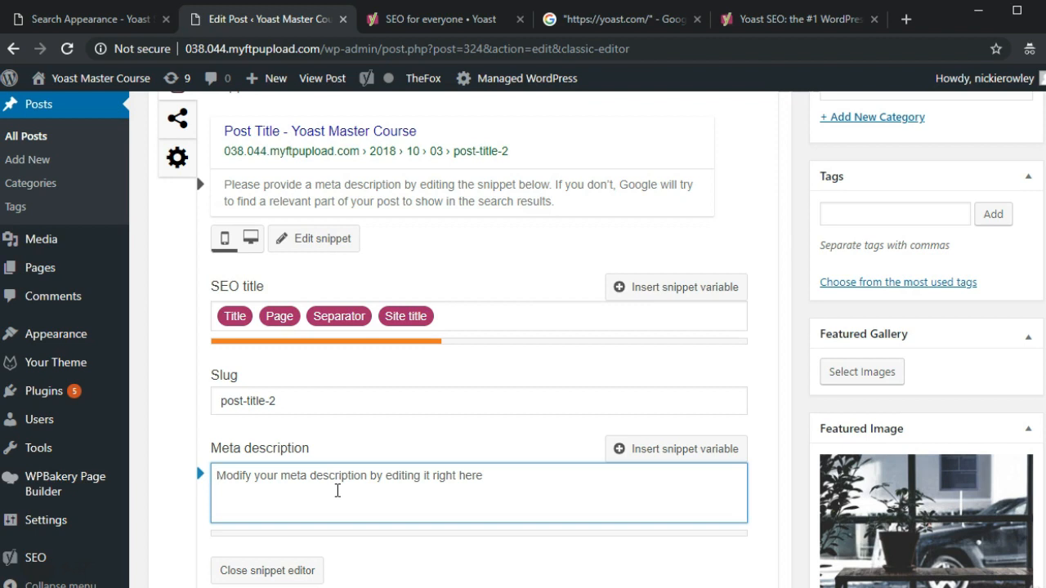
pyautogui.click(89, 19)
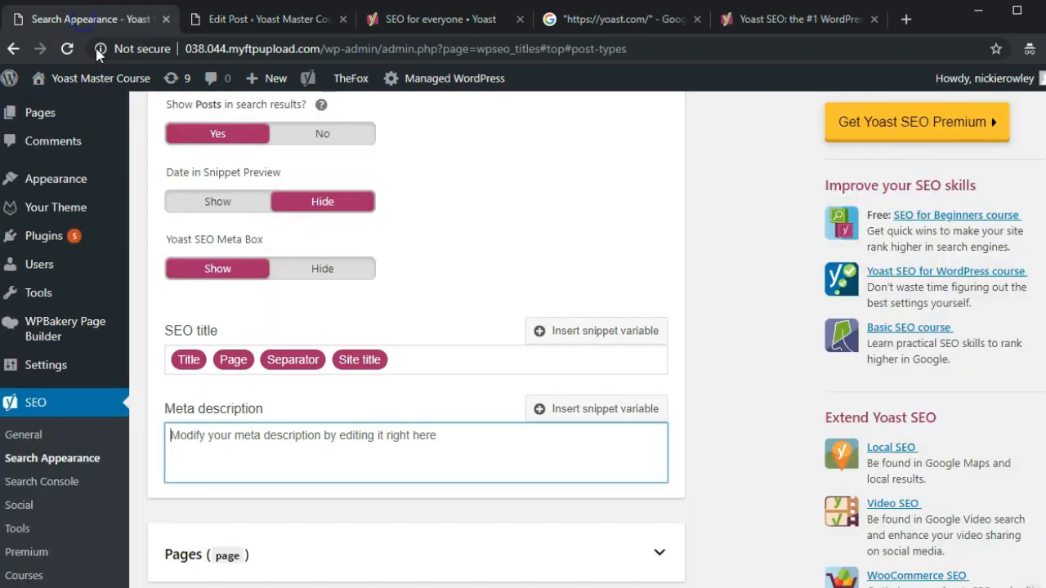
# - Insert the Title snippet variable into the posts' meta description template
pyautogui.click(368, 465)
pyautogui.click(598, 409)
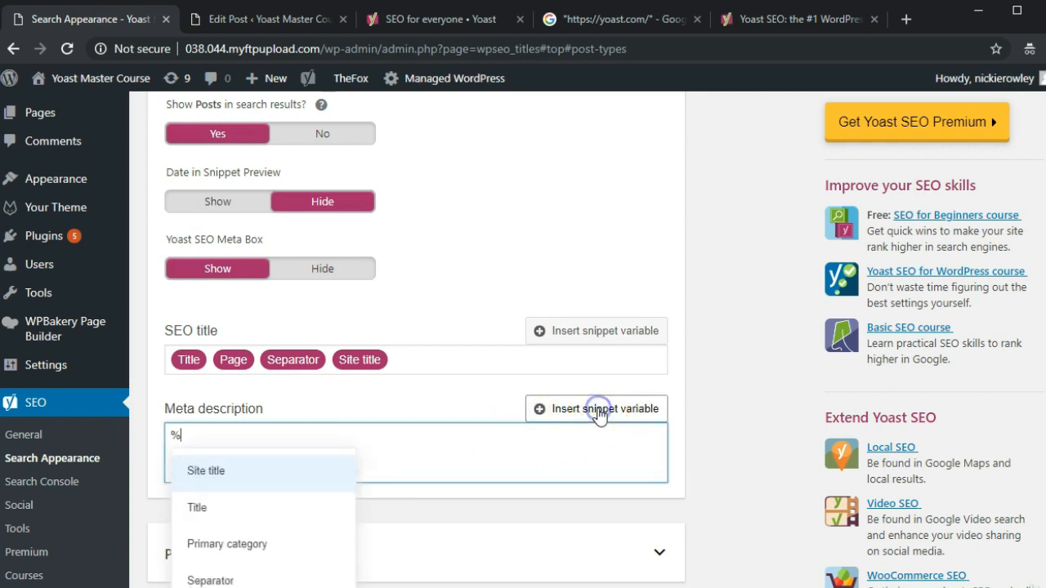
pyautogui.click(278, 513)
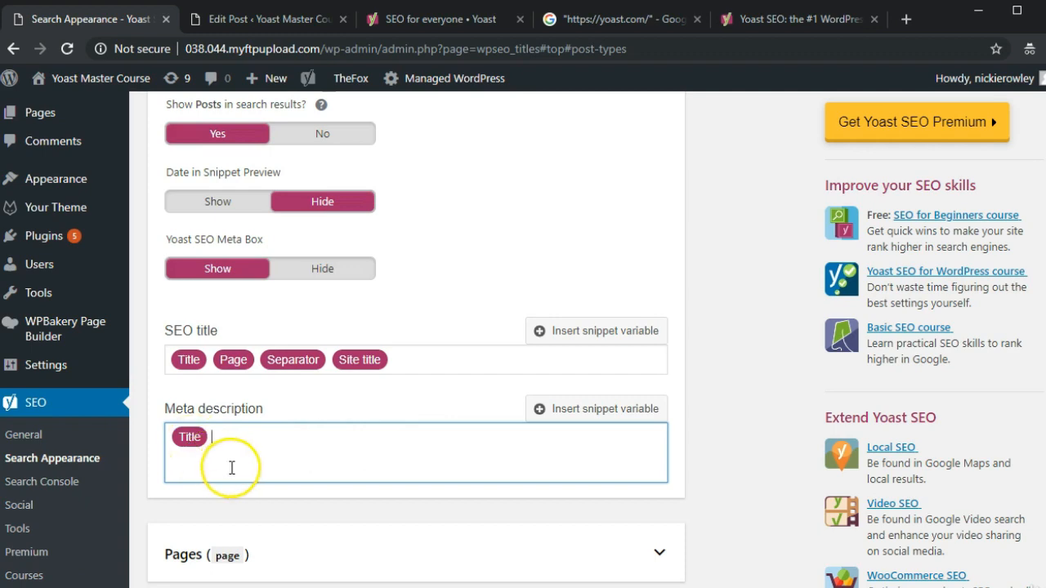
# - Collapse the Posts section and review the Pages section of the Content Types search appearance settings, leaving both sections collapsed
pyautogui.scroll(3, 1029, 237)
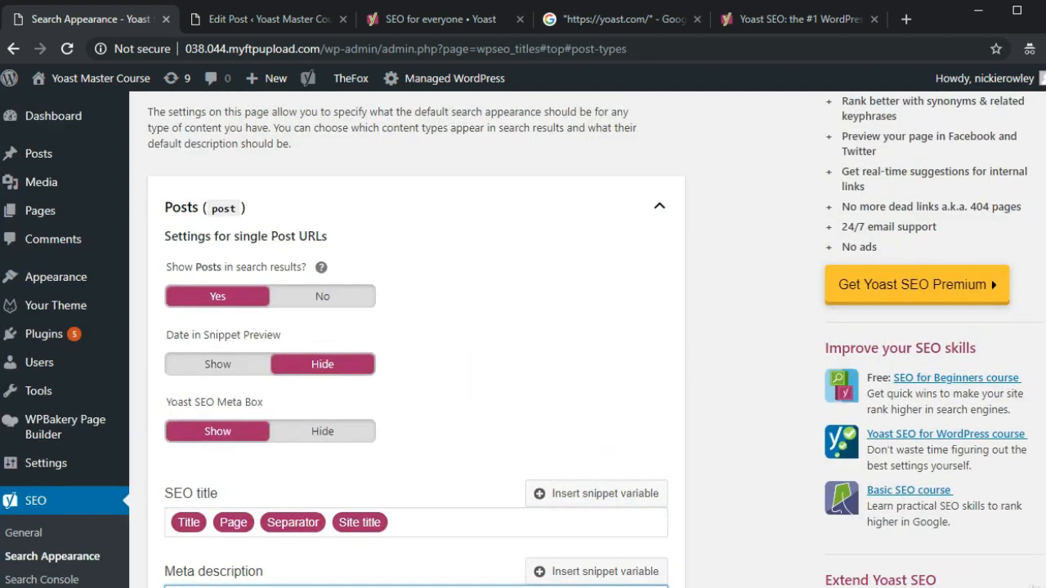
pyautogui.click(659, 313)
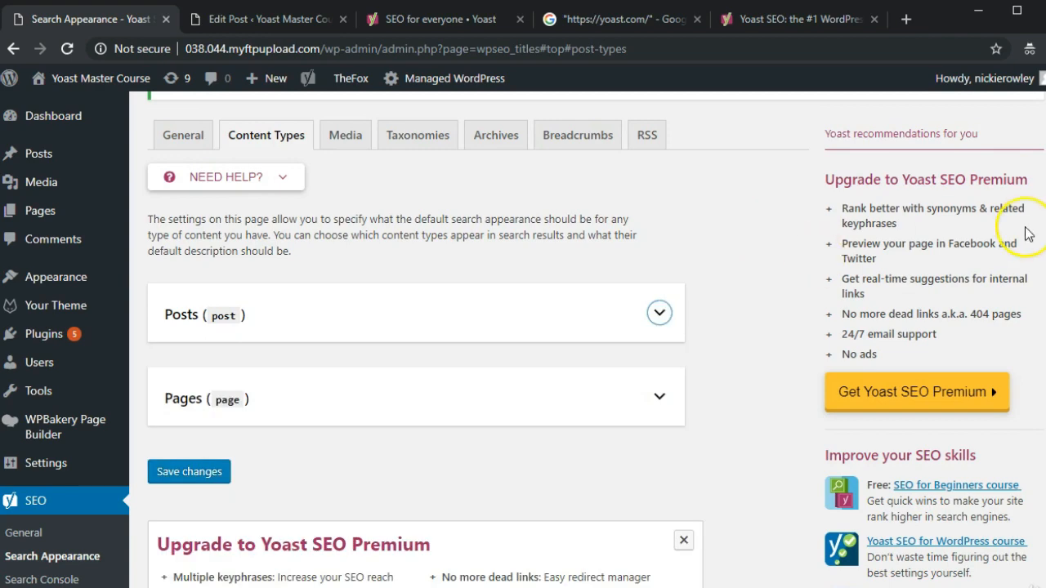
pyautogui.click(660, 396)
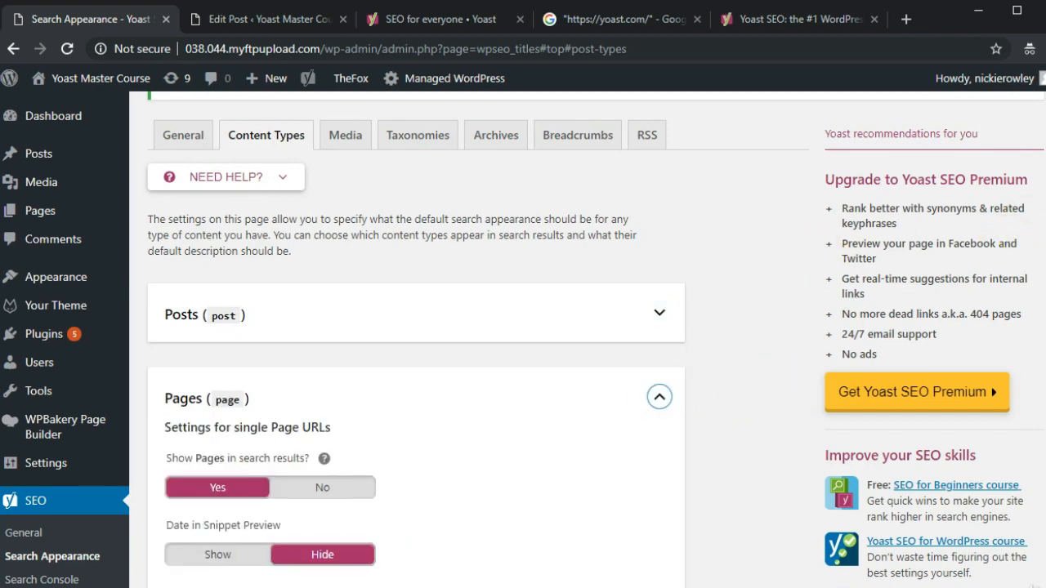
pyautogui.moveTo(1042, 192); pyautogui.dragTo(1043, 303)
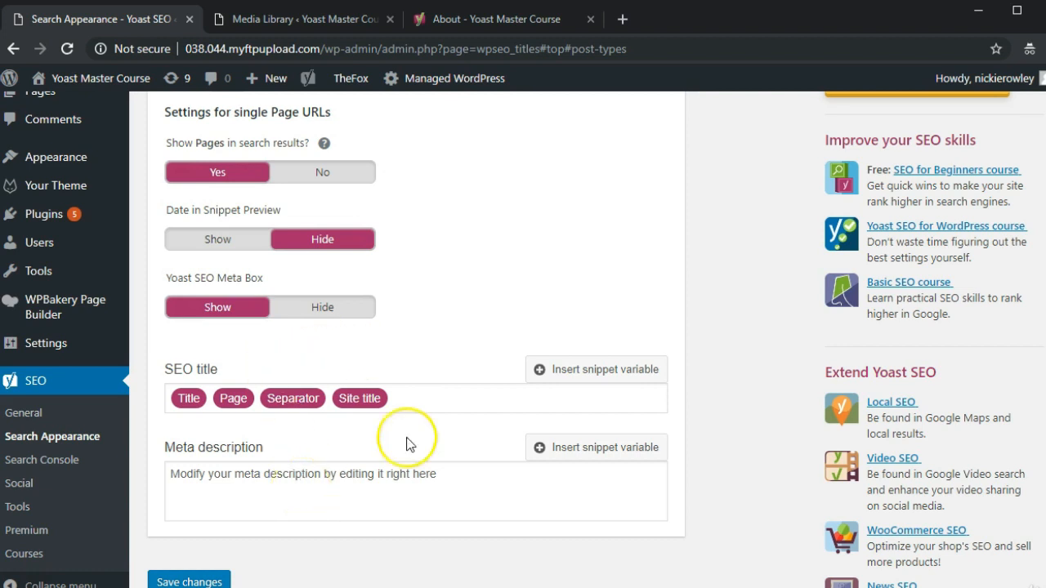
pyautogui.scroll(3, 523, 339)
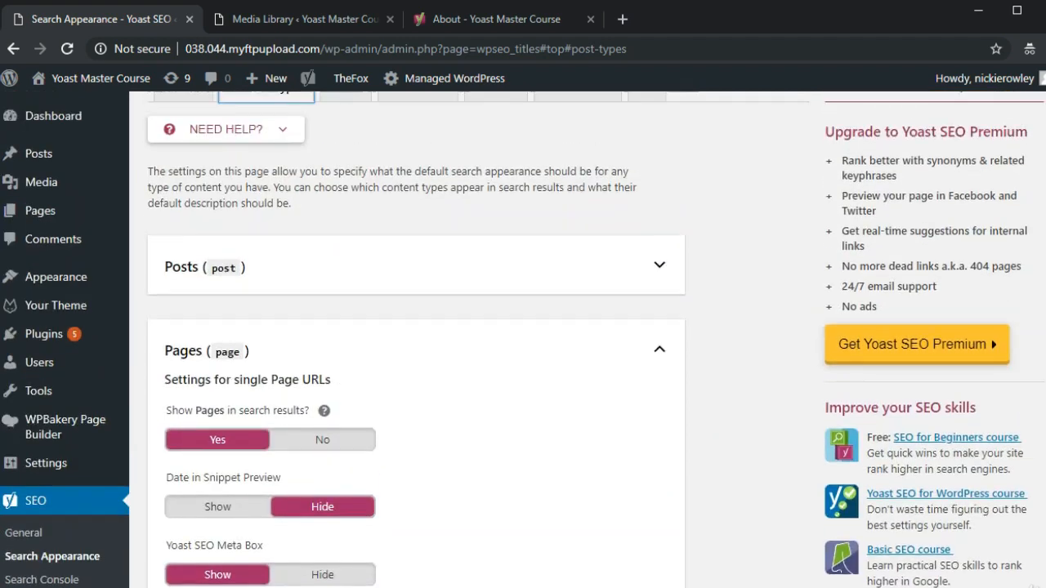
pyautogui.click(659, 350)
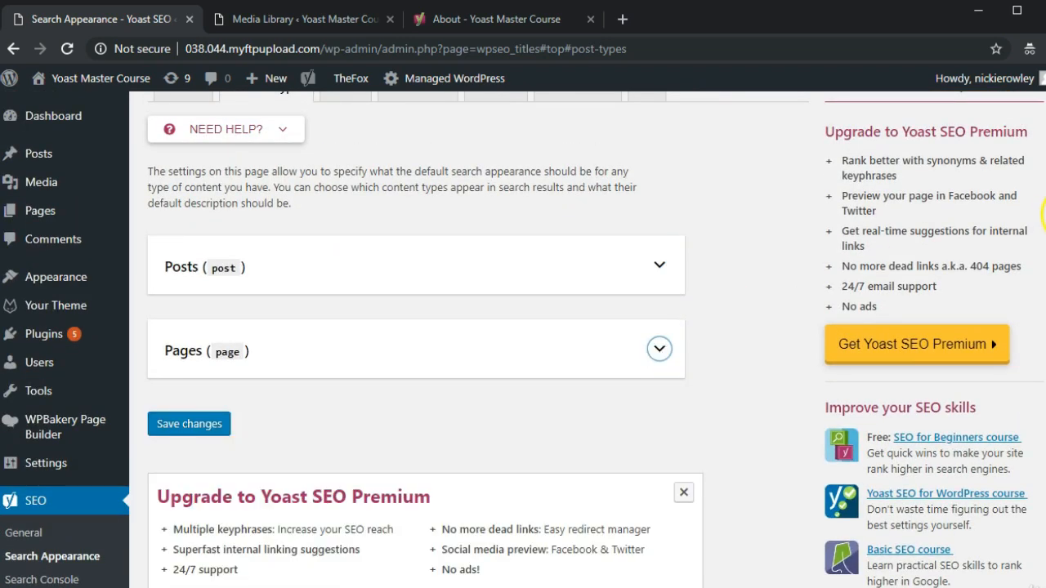
pyautogui.scroll(2, 595, 340)
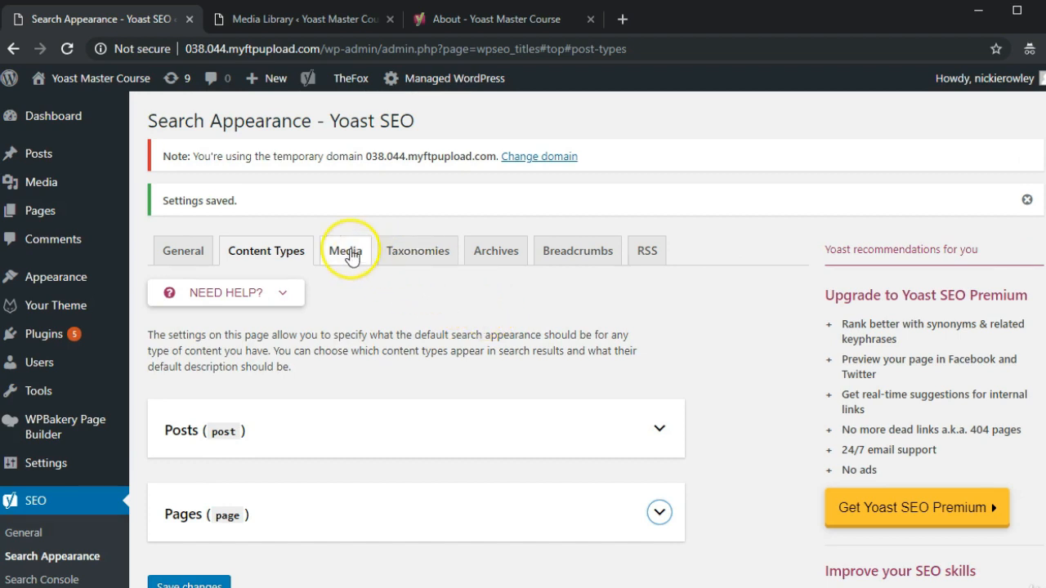
# - Set redirecting attachment URLs to No in the Media settings, review the extra media options, and set it back to Yes
pyautogui.click(349, 252)
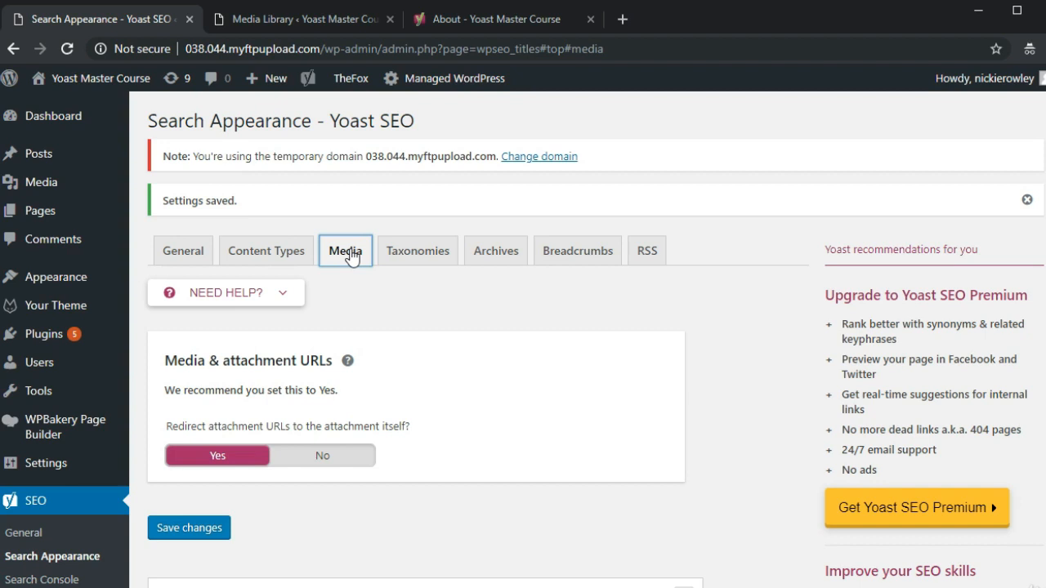
pyautogui.click(343, 460)
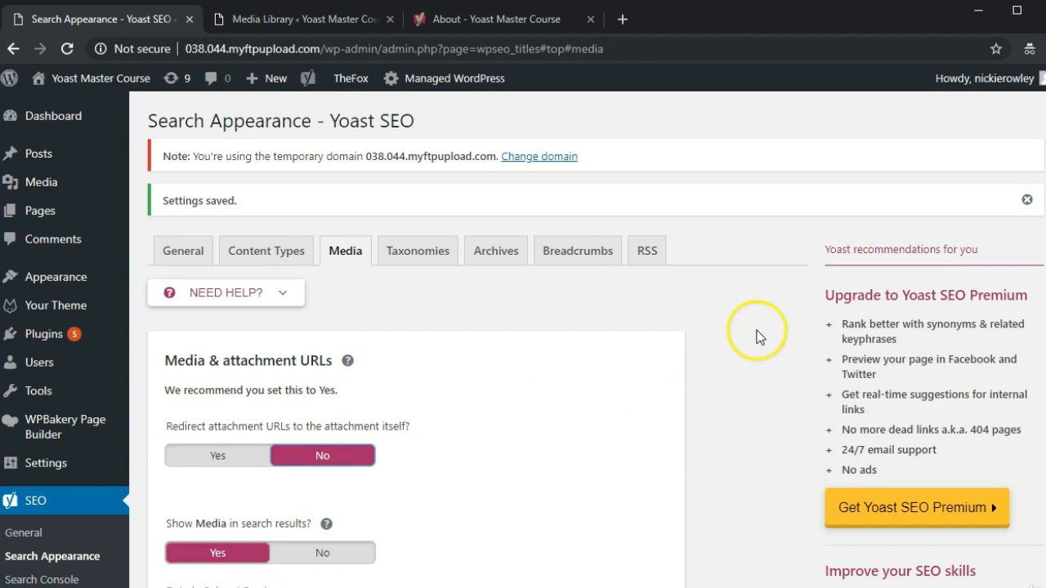
pyautogui.moveTo(1043, 138); pyautogui.dragTo(1032, 302)
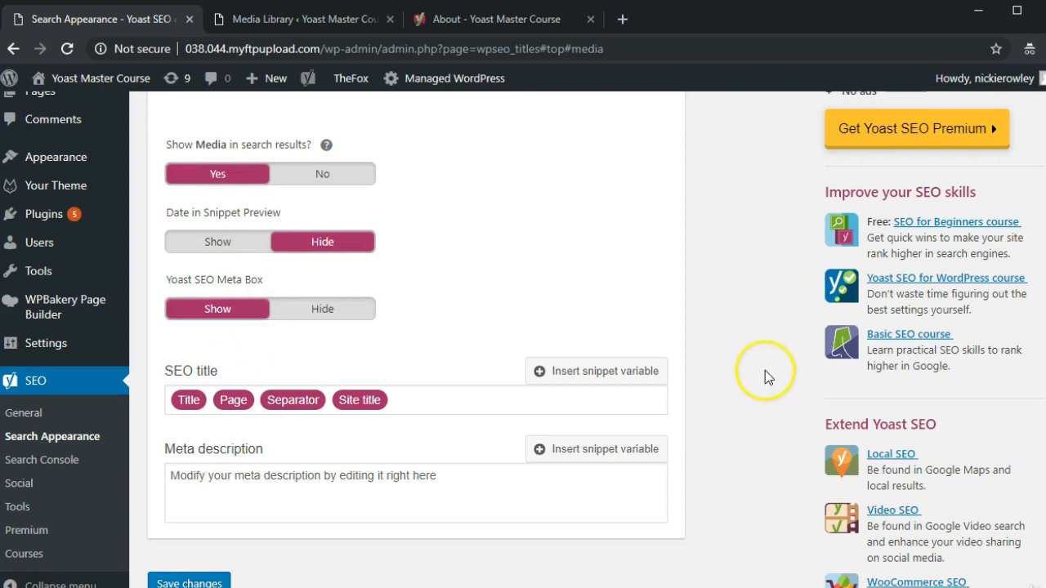
pyautogui.scroll(4, 1044, 311)
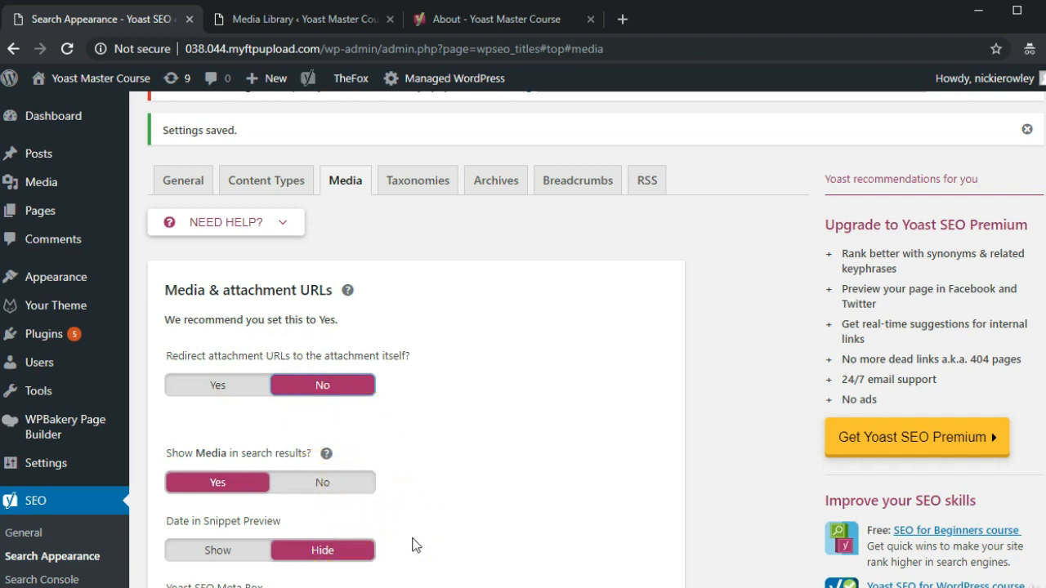
pyautogui.click(245, 387)
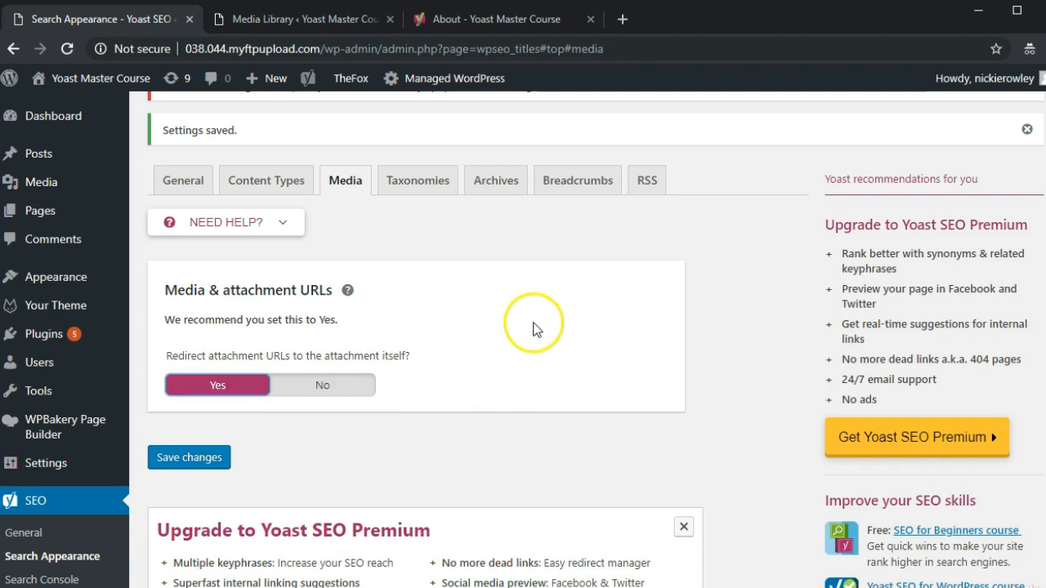
# - Copy the address of the seafood image on the About page and open Seafood.png directly by its URL
pyautogui.click(521, 24)
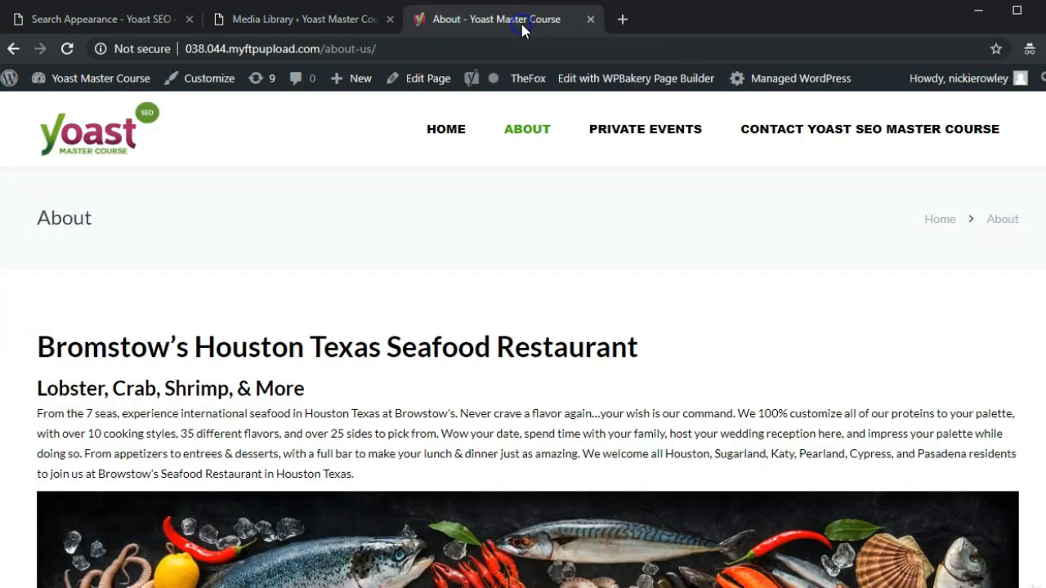
pyautogui.scroll(-3, 1044, 184)
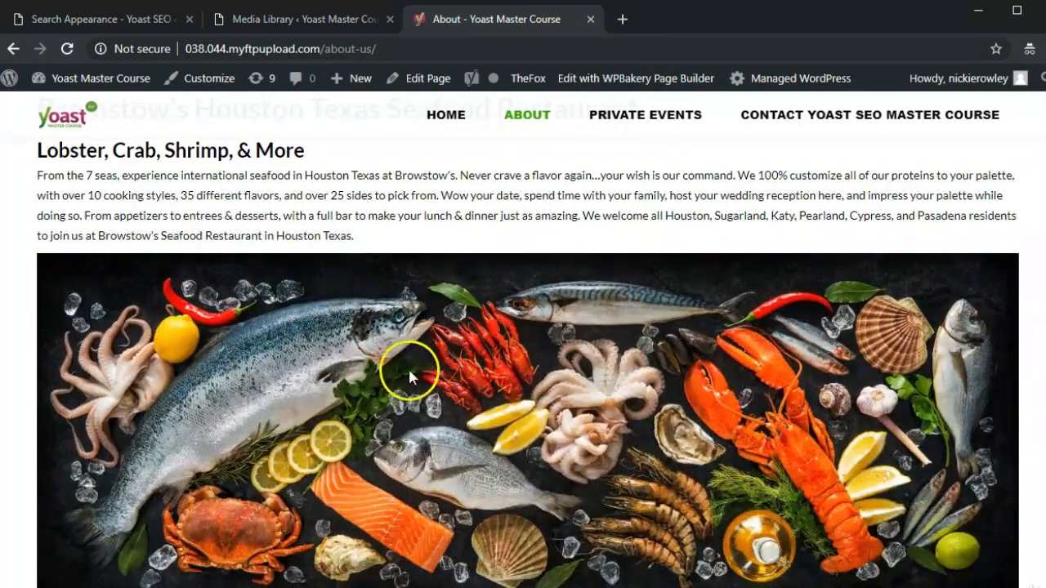
pyautogui.rightClick(409, 373)
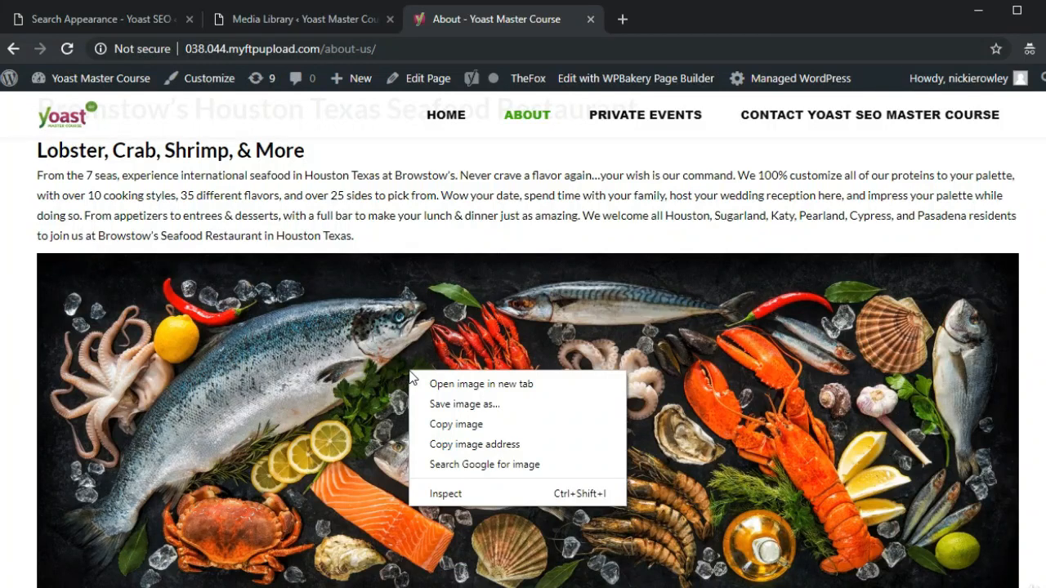
pyautogui.click(459, 446)
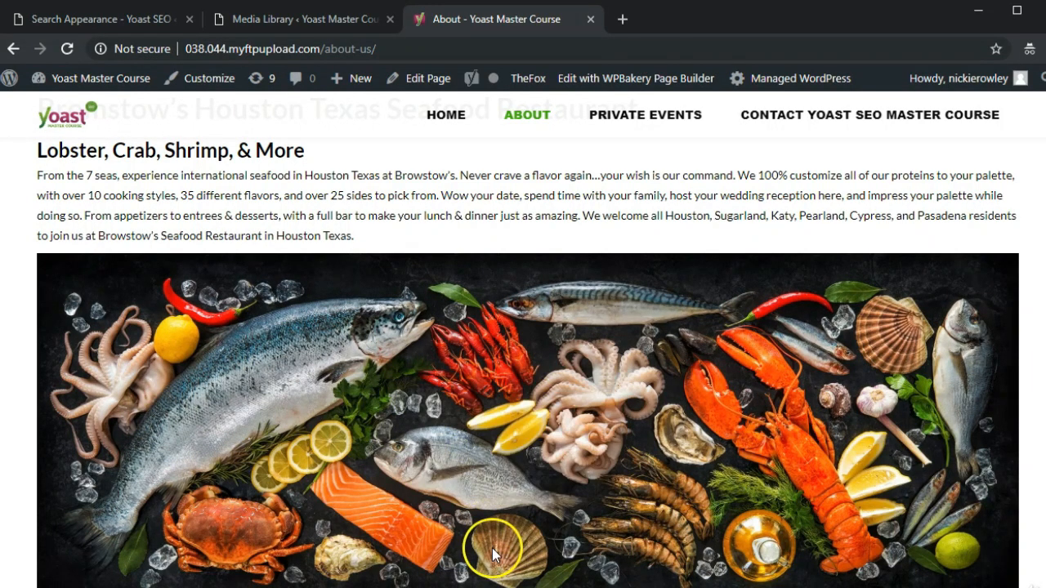
pyautogui.click(370, 49)
pyautogui.write('http://038.044.myftpupload.com/wp-content/uploads/2019/02/Seafood.png')
pyautogui.press('Return')
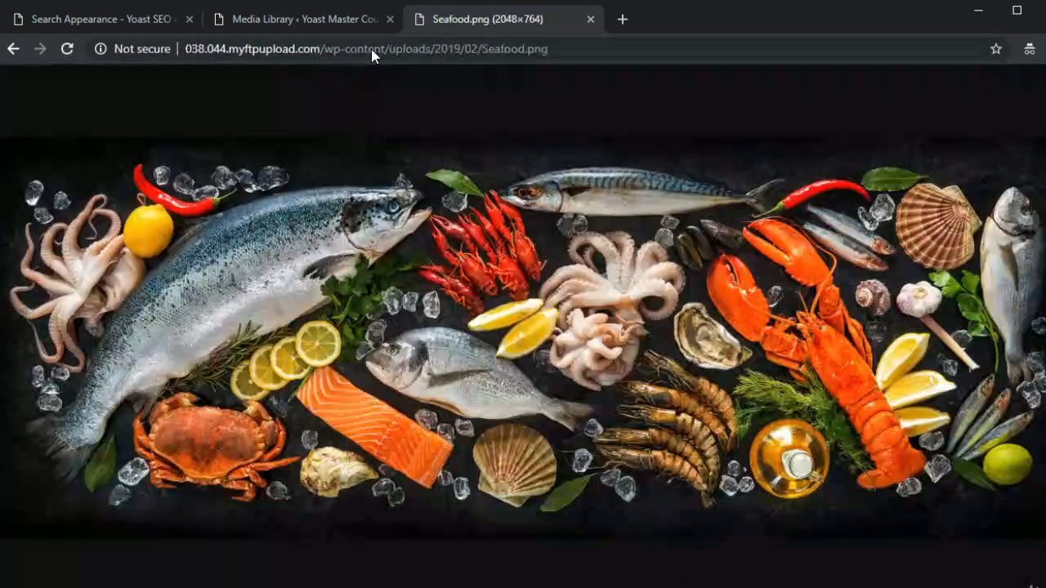
pyautogui.click(397, 350)
pyautogui.click(399, 345)
pyautogui.click(400, 345)
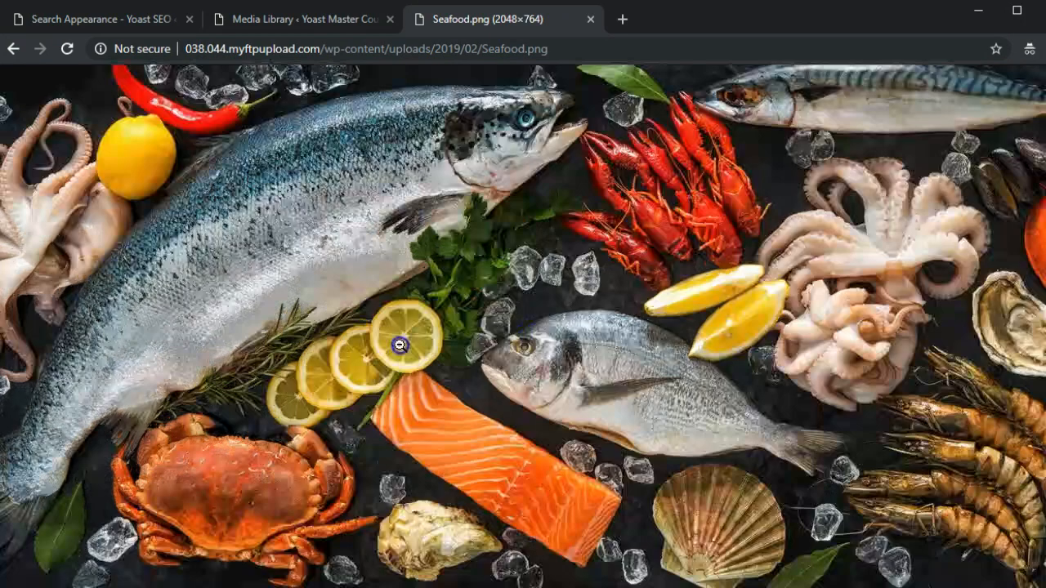
pyautogui.click(400, 345)
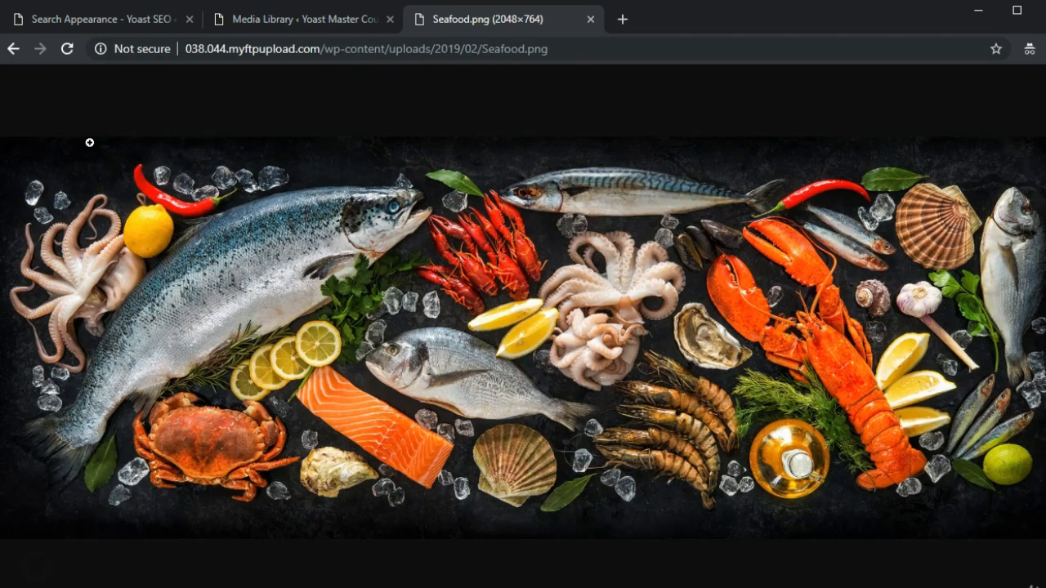
pyautogui.click(153, 245)
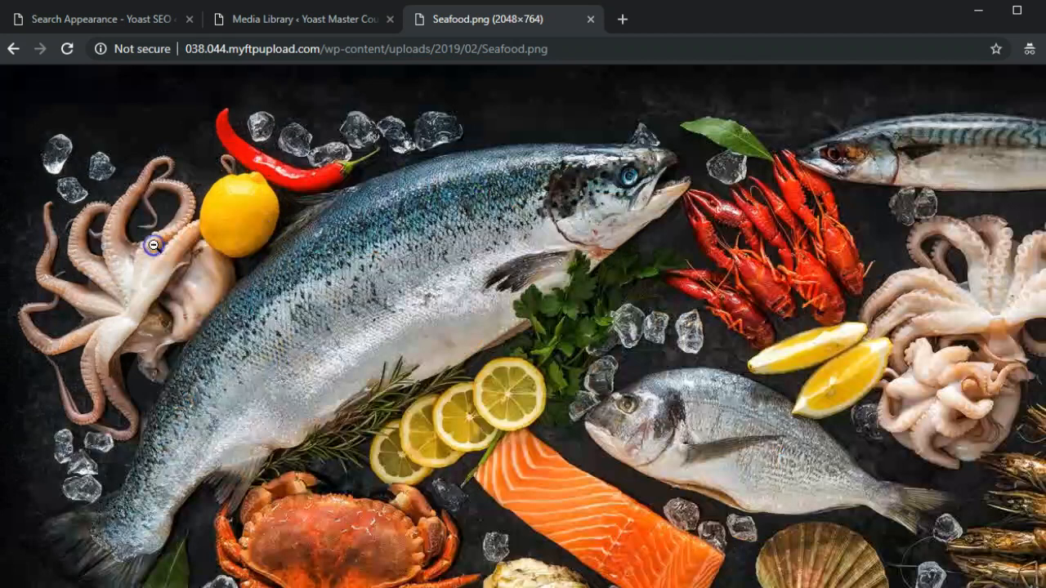
pyautogui.click(532, 277)
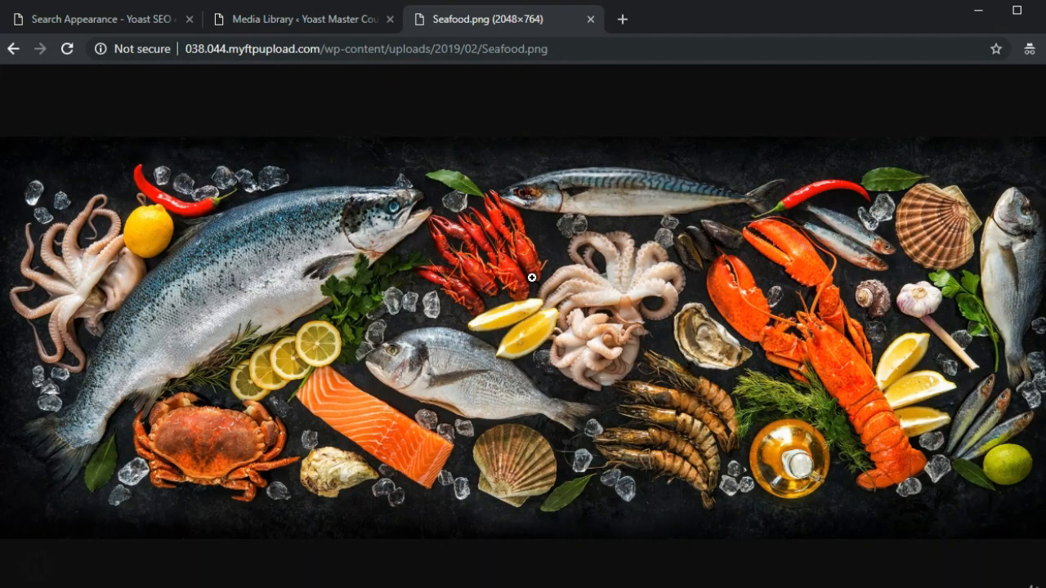
pyautogui.click(531, 278)
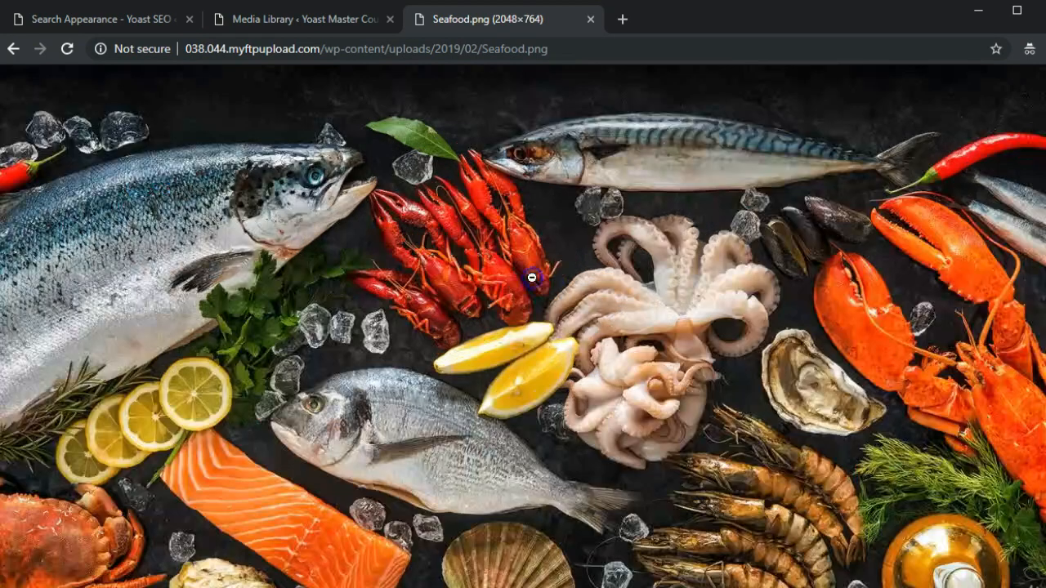
# - Return to the Search Appearance settings and review the Categories section of the Taxonomies settings
pyautogui.click(175, 20)
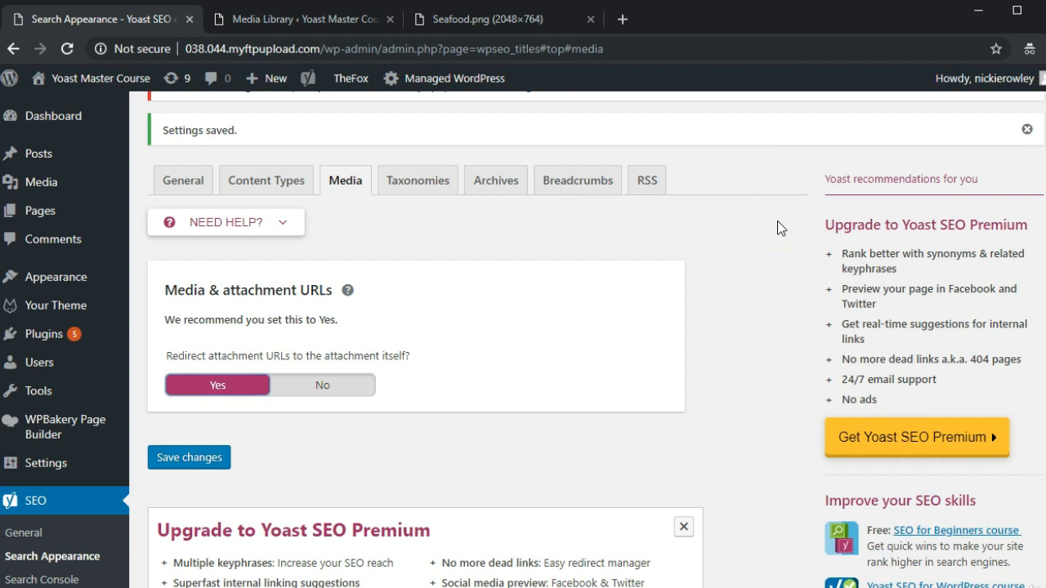
pyautogui.click(429, 183)
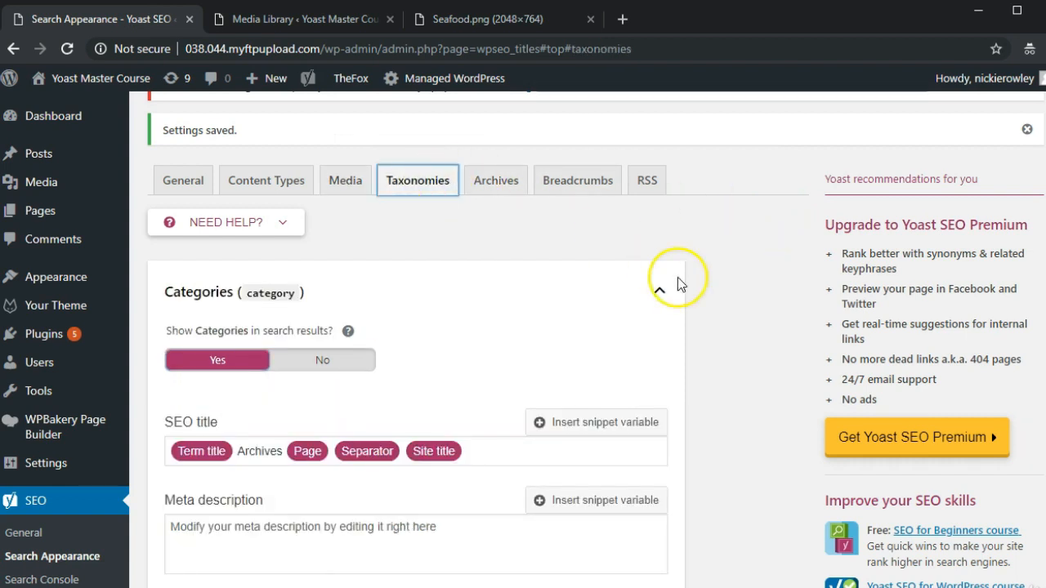
pyautogui.click(661, 293)
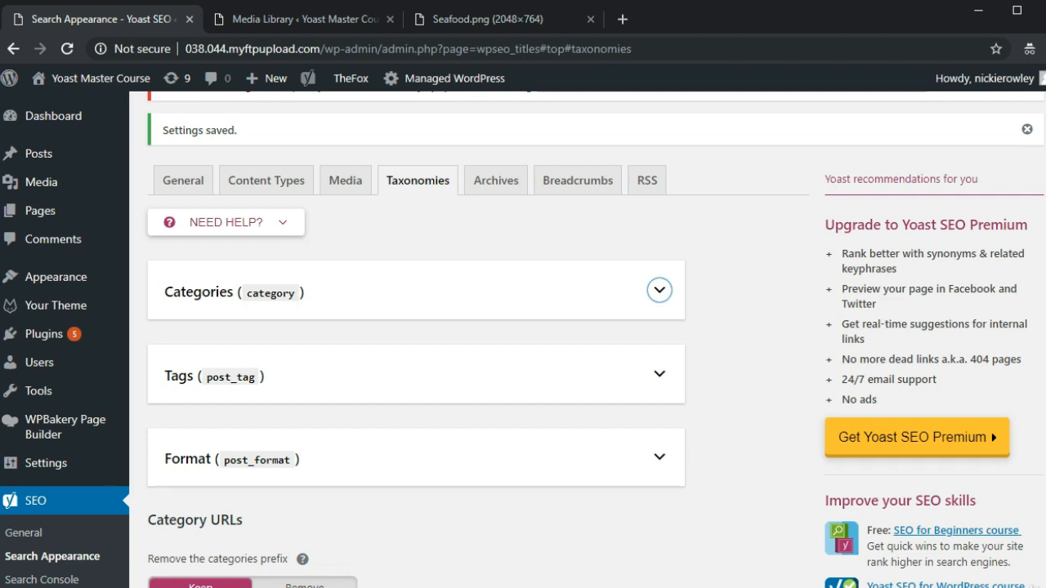
pyautogui.click(659, 291)
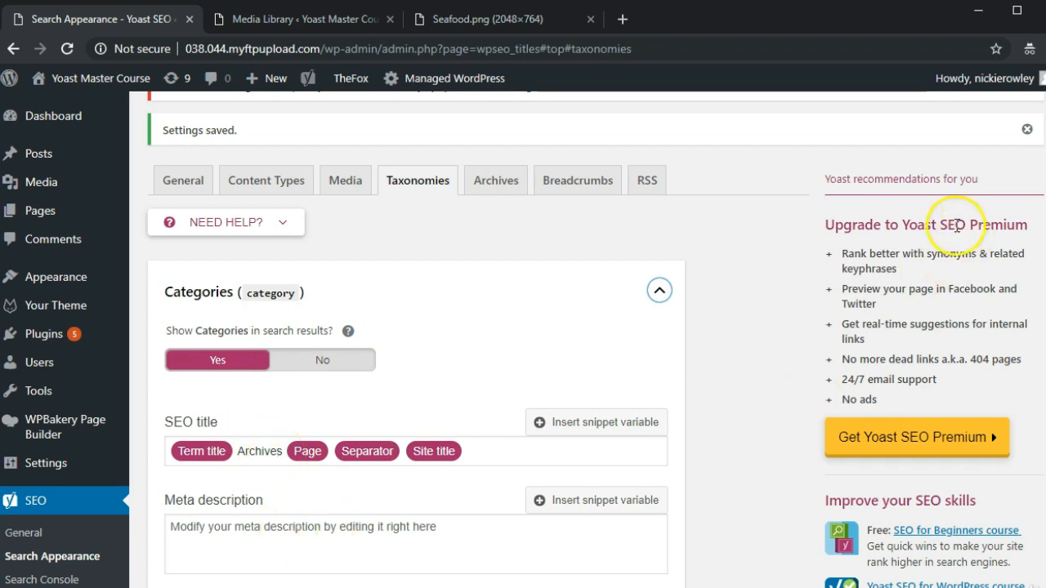
pyautogui.scroll(-2, 1041, 163)
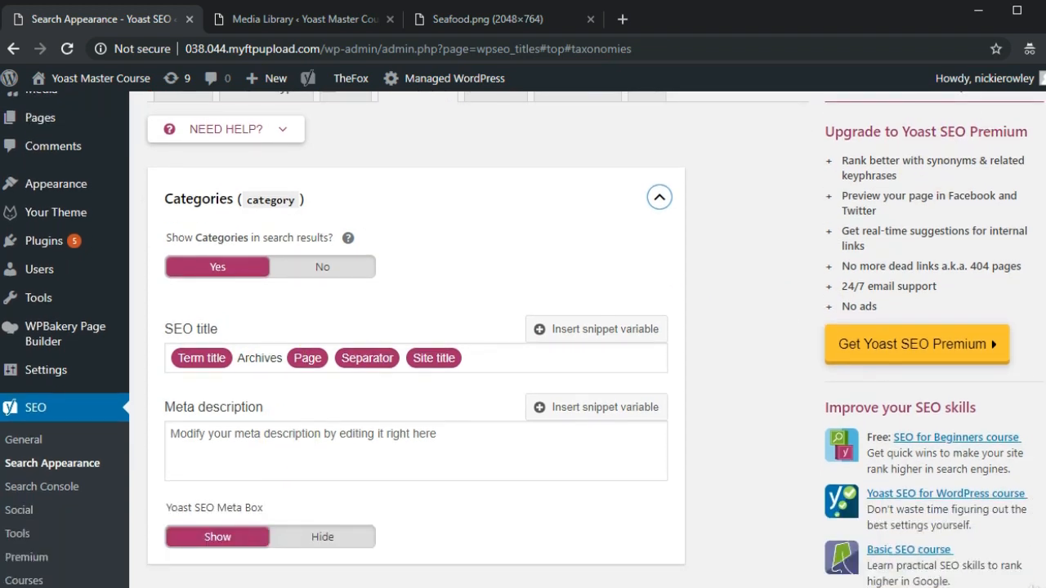
pyautogui.scroll(-3, 523, 340)
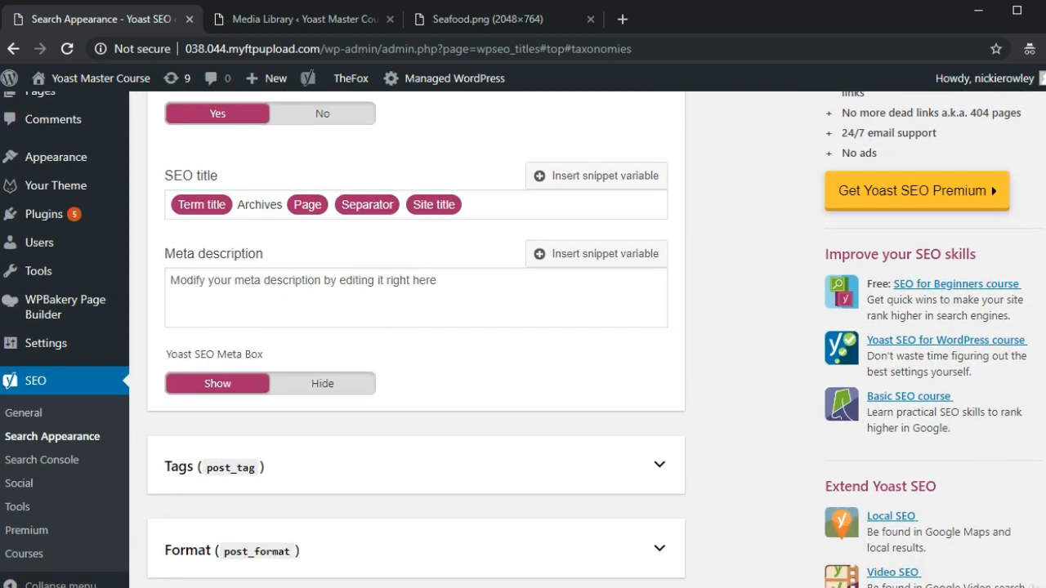
# - Expand the Tags section of the Taxonomies settings and show the help text for removing the categories prefix
pyautogui.scroll(-4, 543, 381)
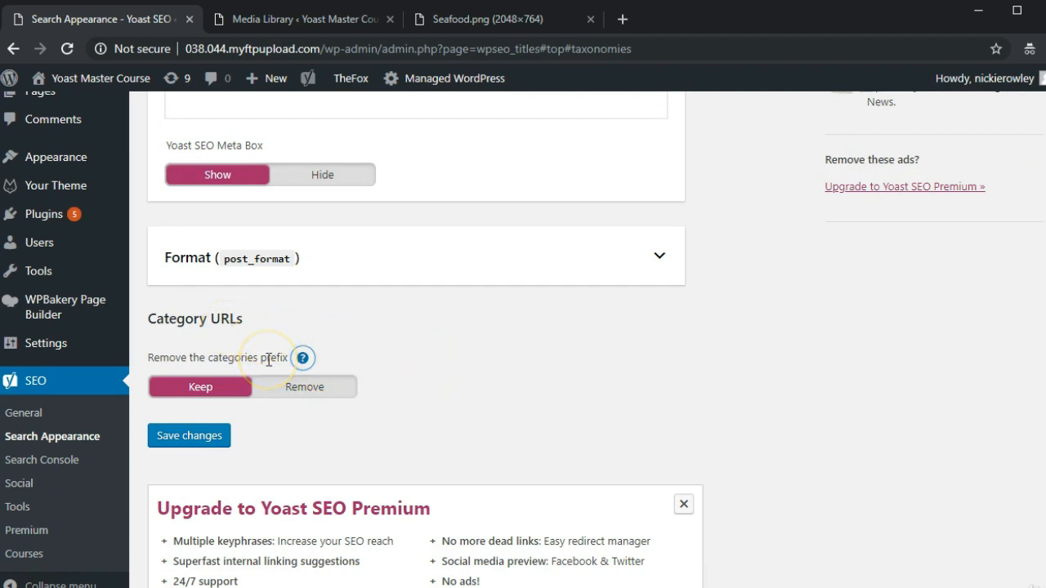
pyautogui.click(443, 344)
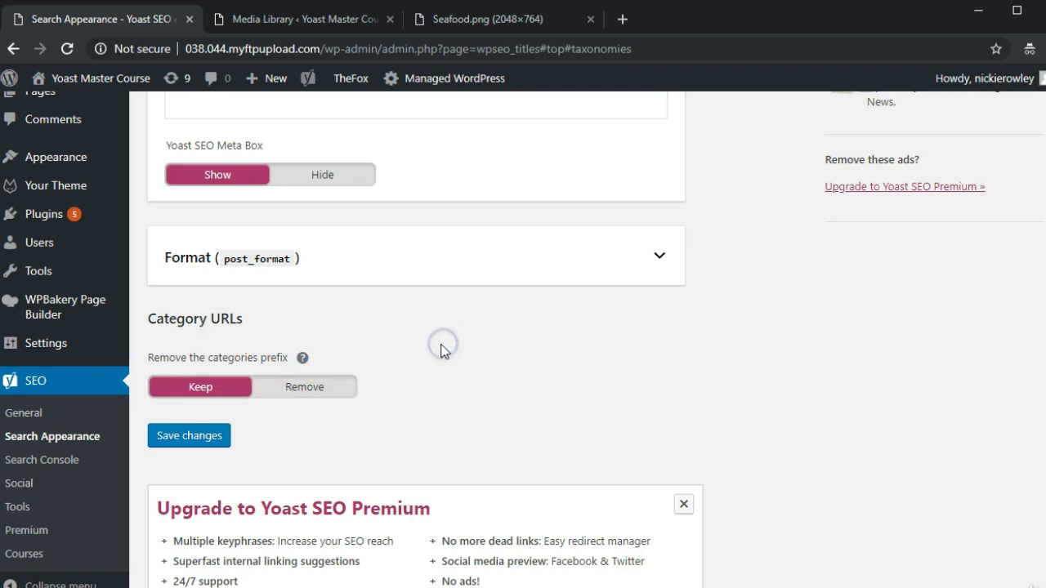
pyautogui.click(311, 360)
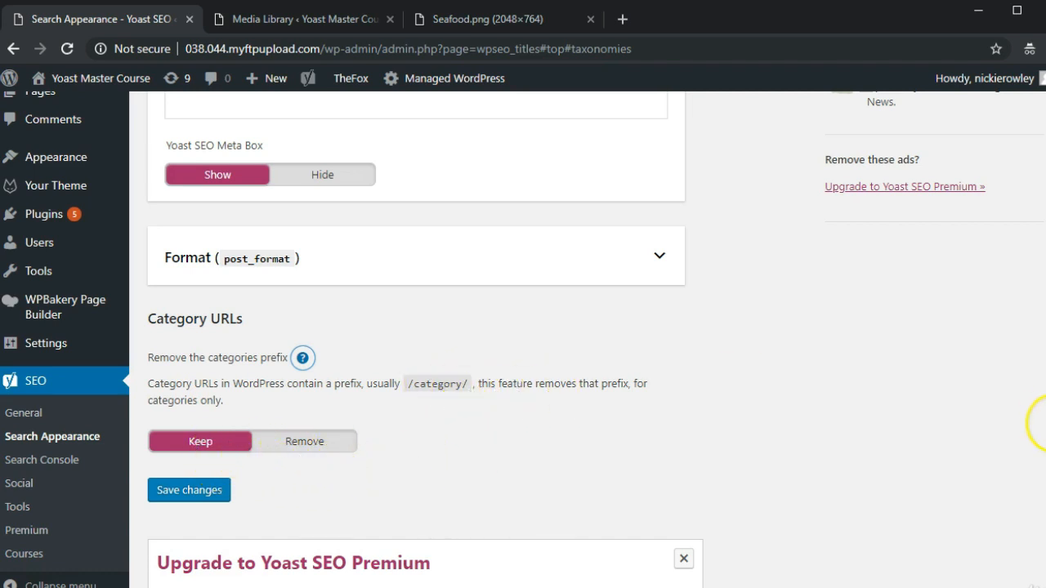
# - Review the Tags section of the Taxonomies settings, including its search results visibility, SEO title and meta description
pyautogui.scroll(8, 674, 407)
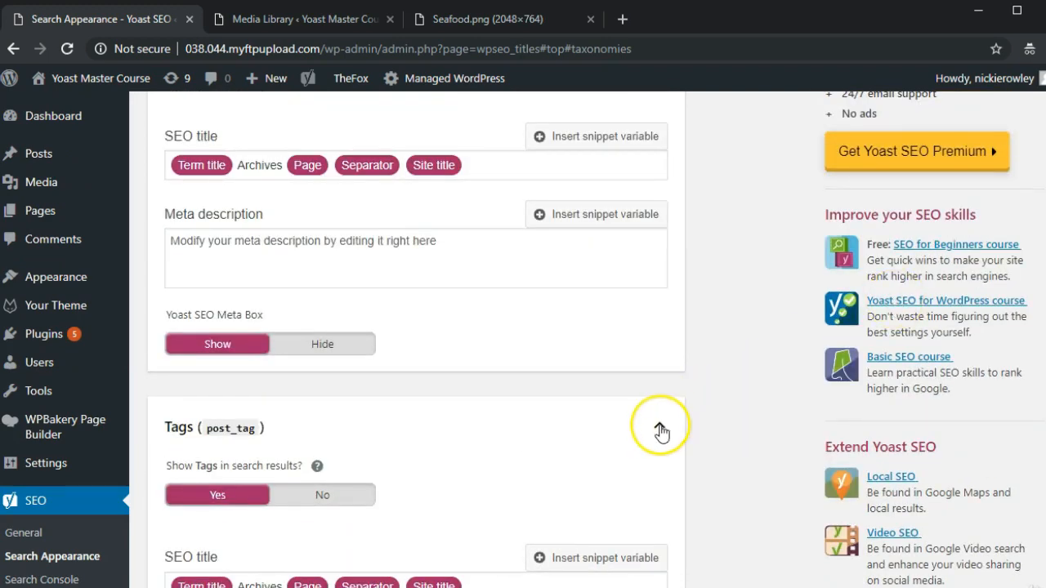
pyautogui.scroll(-3, 1042, 296)
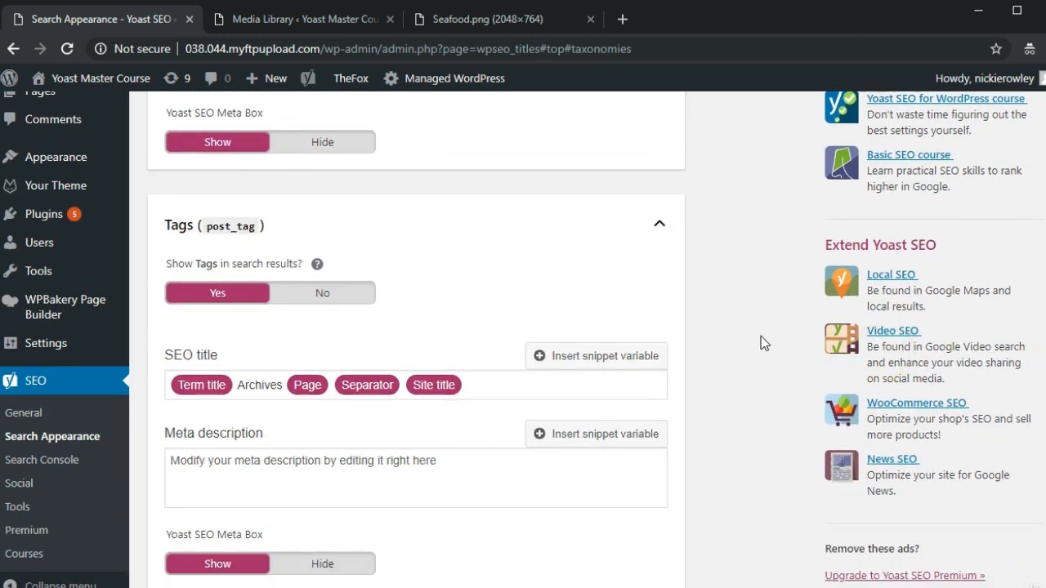
pyautogui.moveTo(742, 322); pyautogui.dragTo(790, 293)
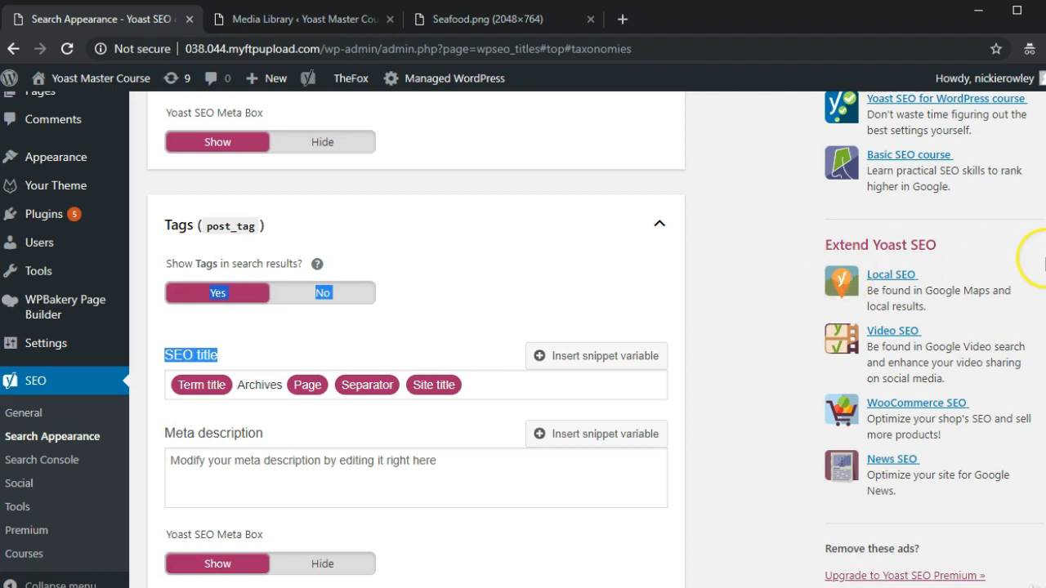
pyautogui.moveTo(1045, 264); pyautogui.dragTo(1045, 260)
pyautogui.scroll(1, 1038, 262)
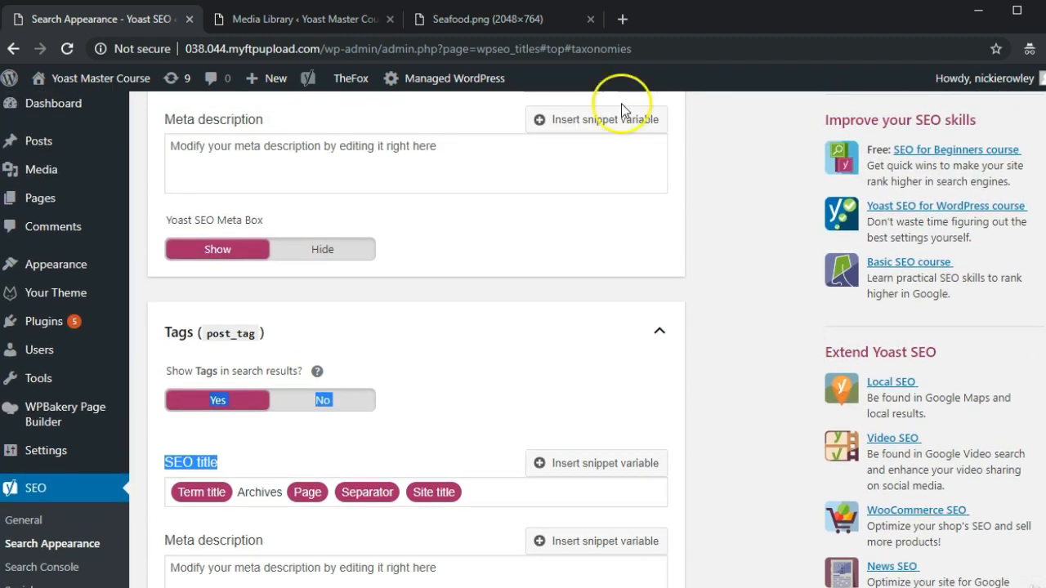
pyautogui.moveTo(85, 142)
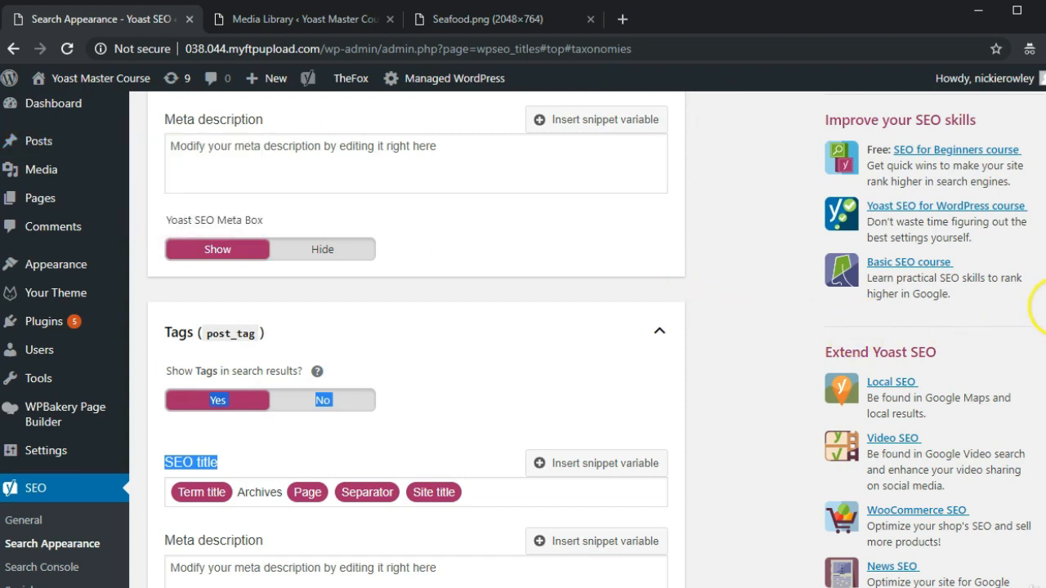
pyautogui.moveTo(1045, 304); pyautogui.dragTo(1045, 328)
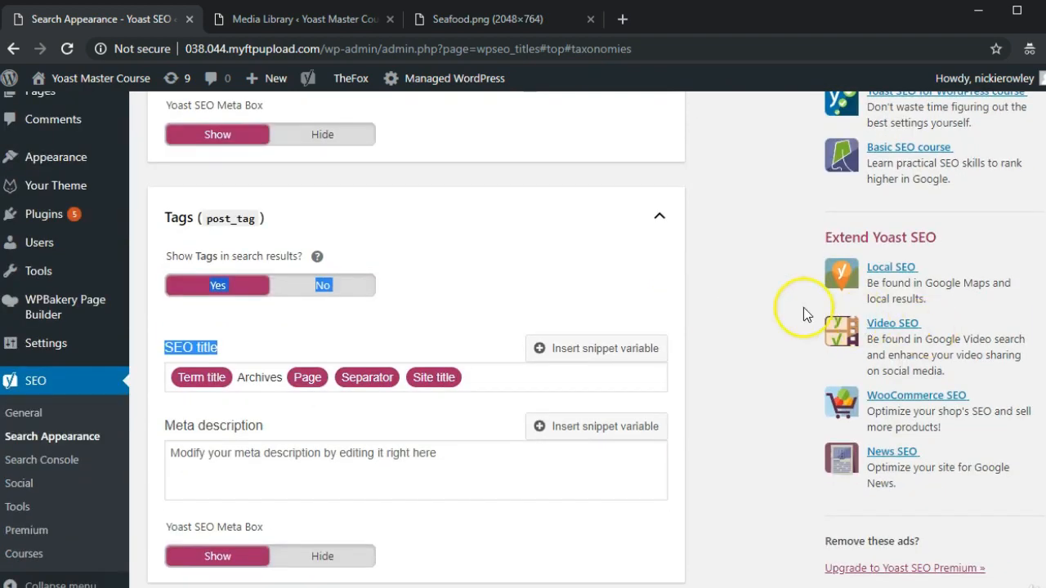
pyautogui.click(730, 284)
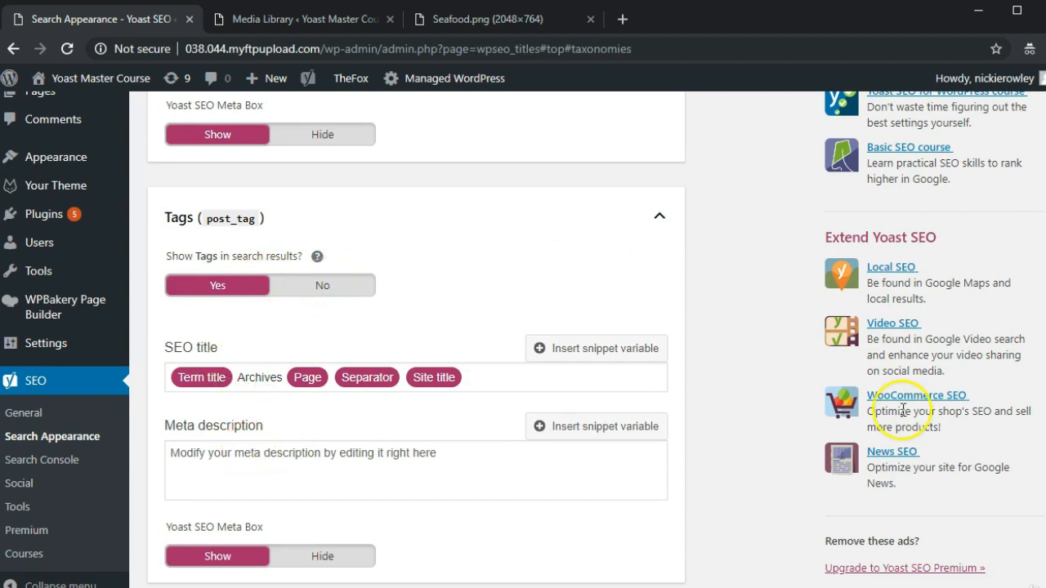
# - Expand the Format section of the Taxonomies settings and review its archive, search results and SEO title options
pyautogui.moveTo(1045, 369); pyautogui.dragTo(1043, 475)
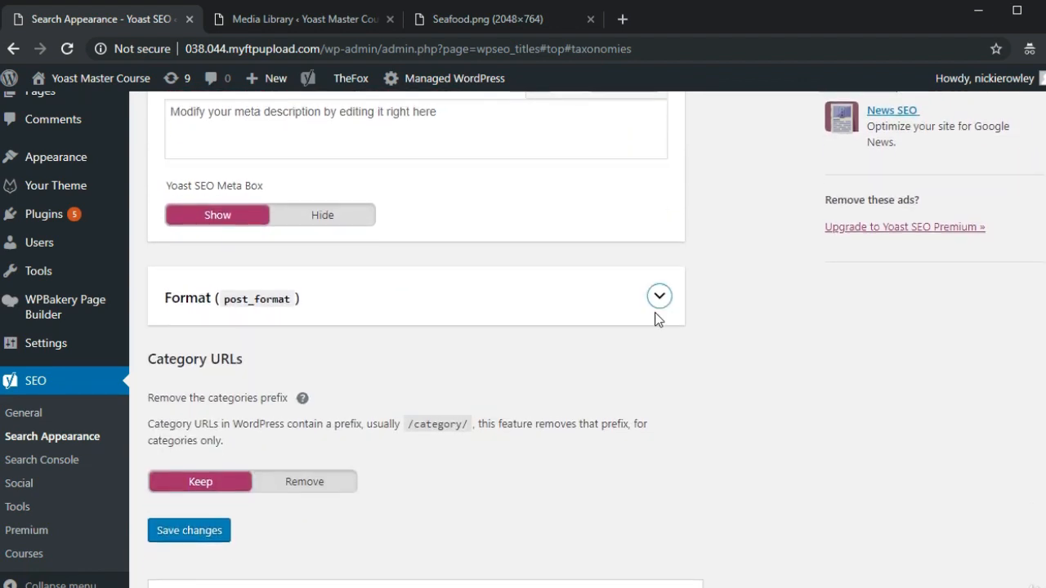
pyautogui.click(660, 305)
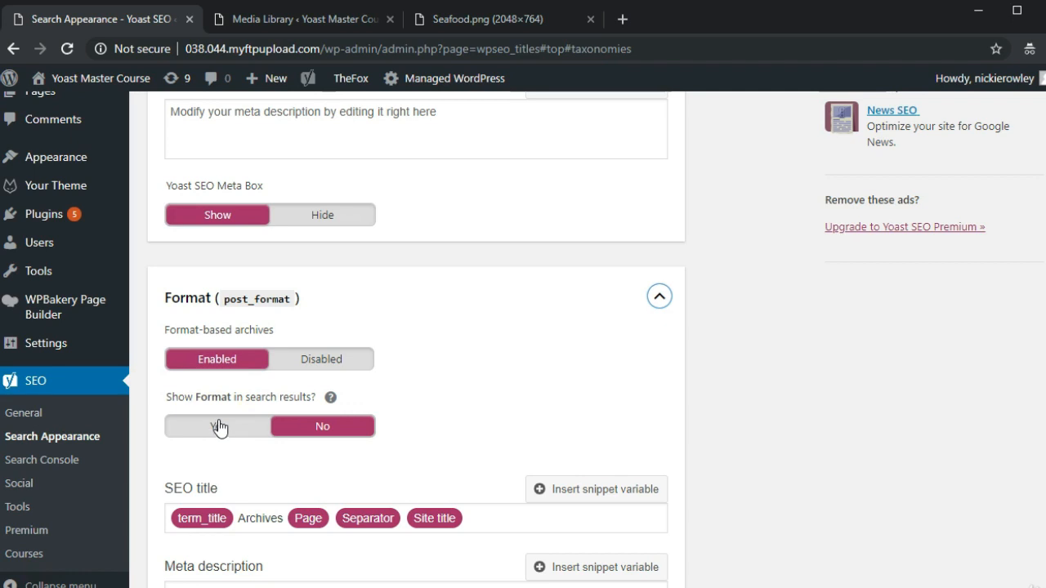
pyautogui.scroll(-4, 1044, 369)
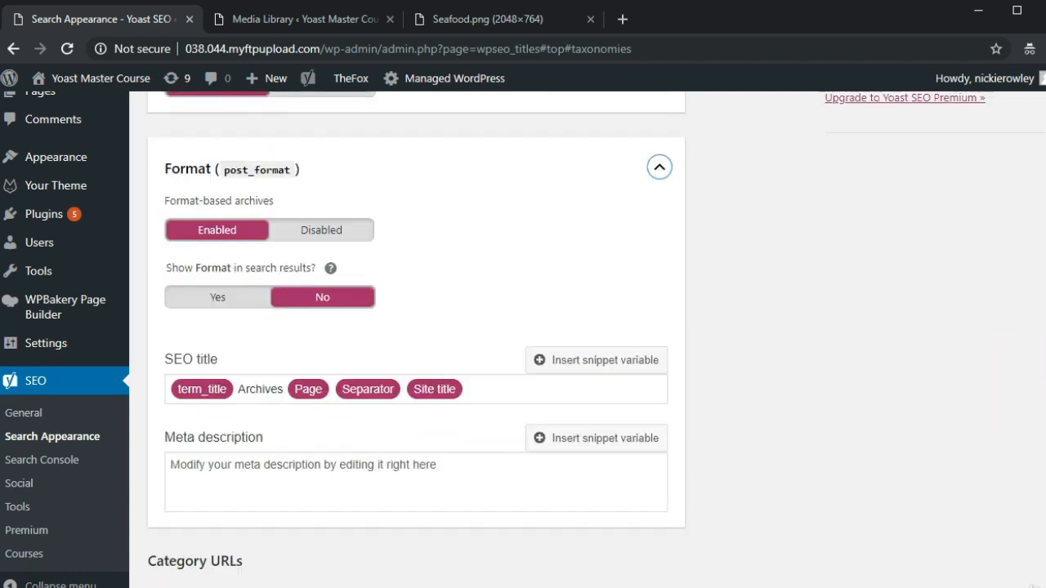
pyautogui.moveTo(1045, 448); pyautogui.dragTo(1045, 451)
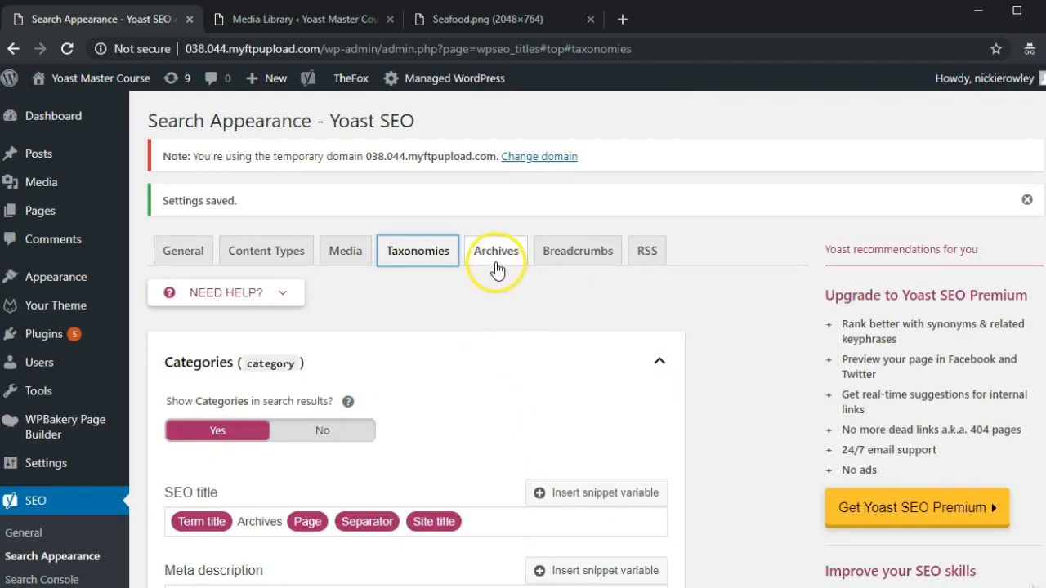
# - Open the Archives search appearance settings and set Author archives to Enabled
pyautogui.click(495, 255)
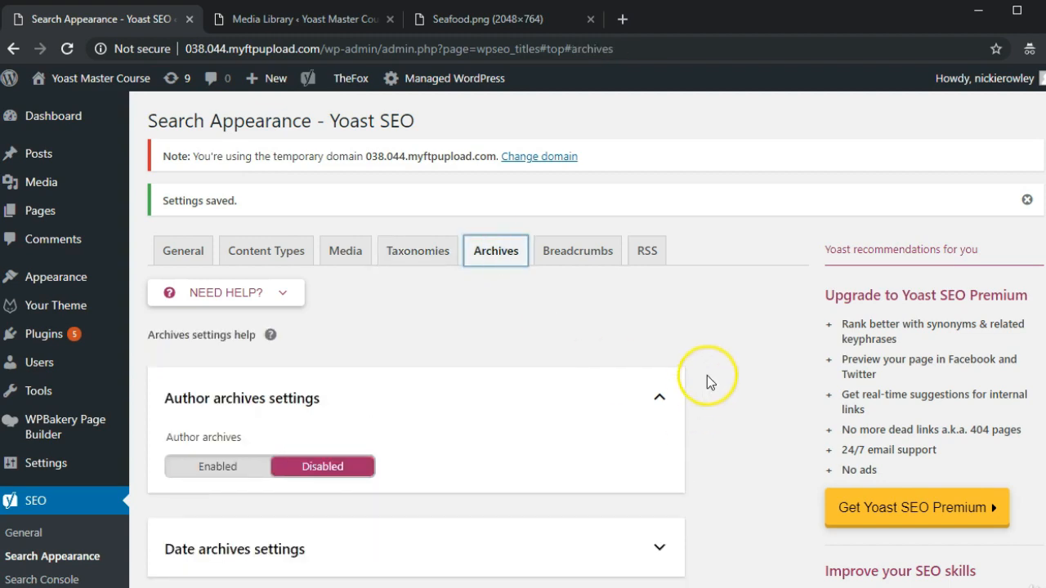
pyautogui.scroll(-2, 751, 273)
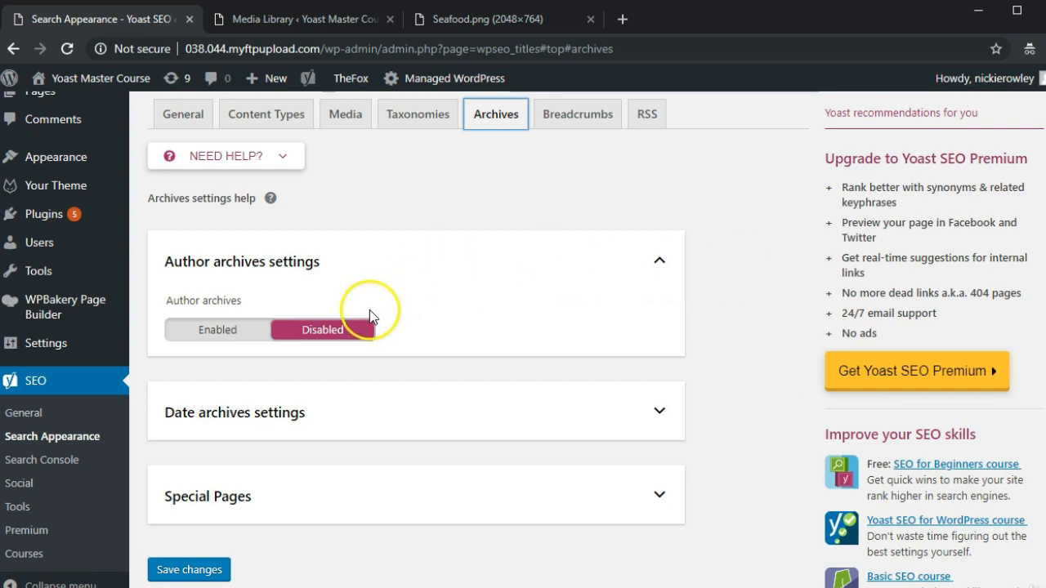
pyautogui.click(227, 331)
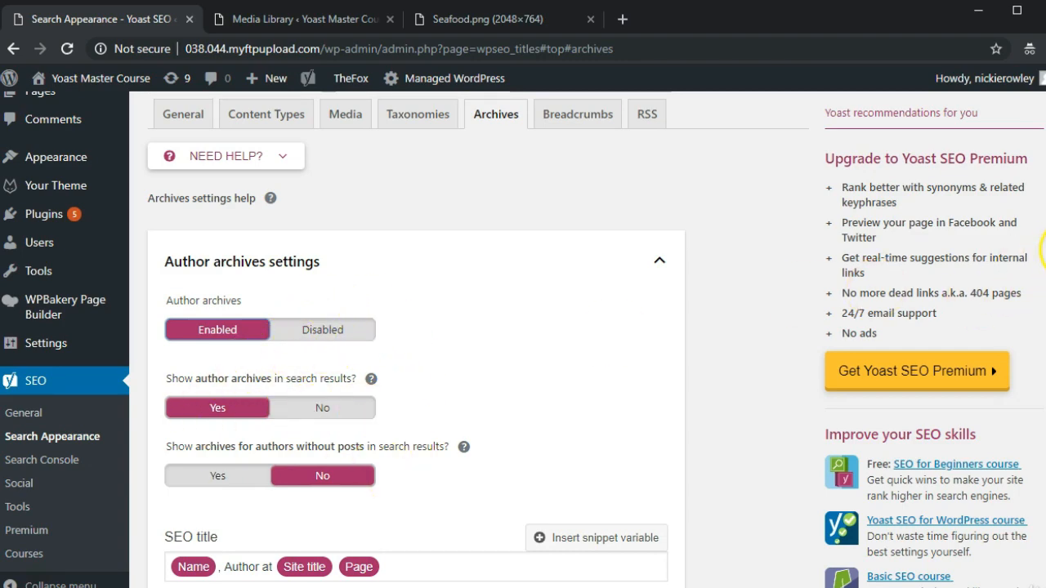
# - Review the author archives' search results, SEO title and meta description options, and collapse the Author archives section
pyautogui.scroll(-2, 1044, 250)
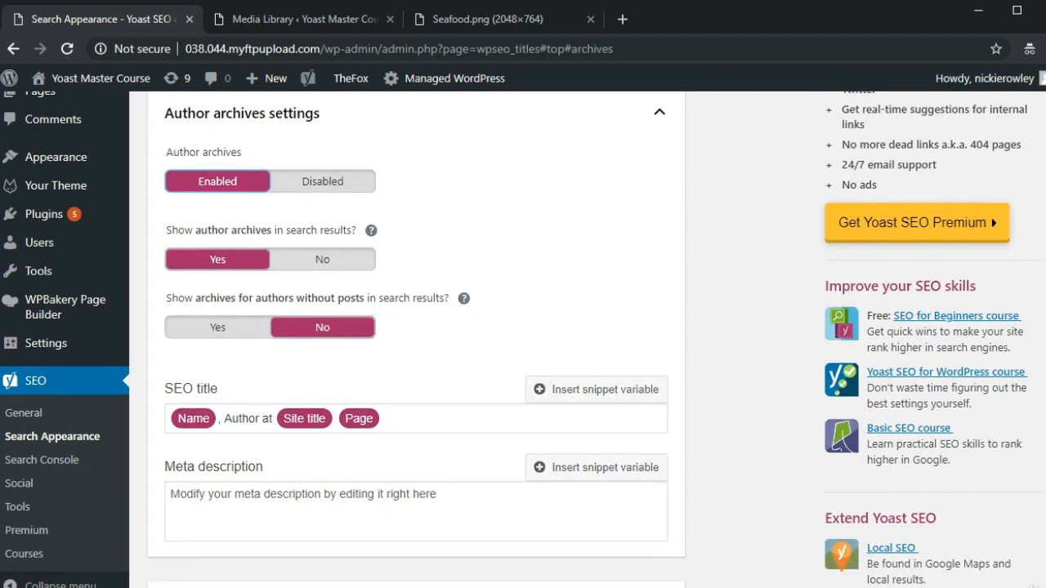
pyautogui.scroll(1, 1043, 277)
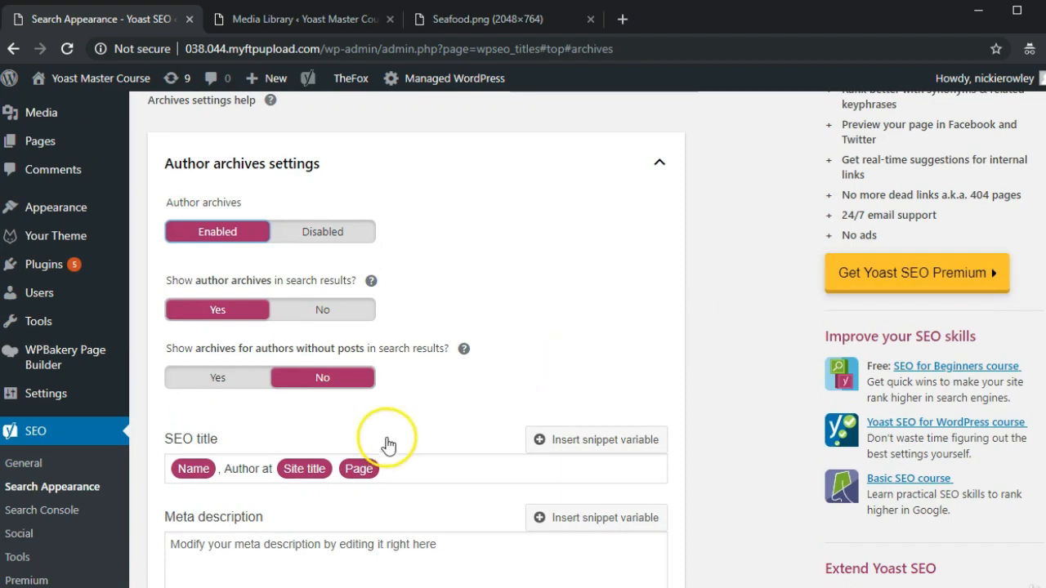
pyautogui.scroll(2, 1043, 229)
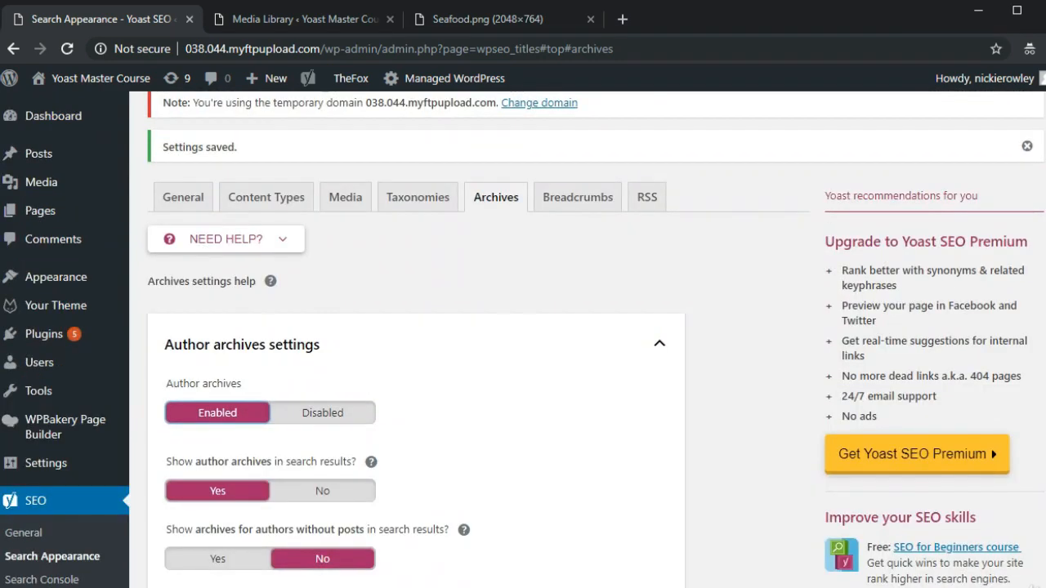
pyautogui.scroll(-2, 1045, 229)
pyautogui.scroll(-1, 1044, 229)
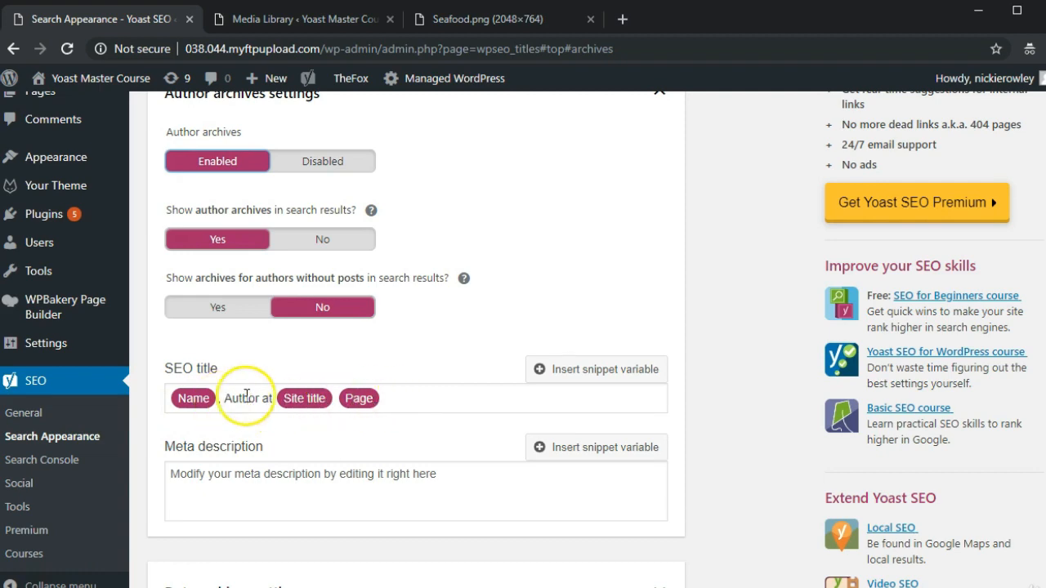
pyautogui.scroll(3, 665, 303)
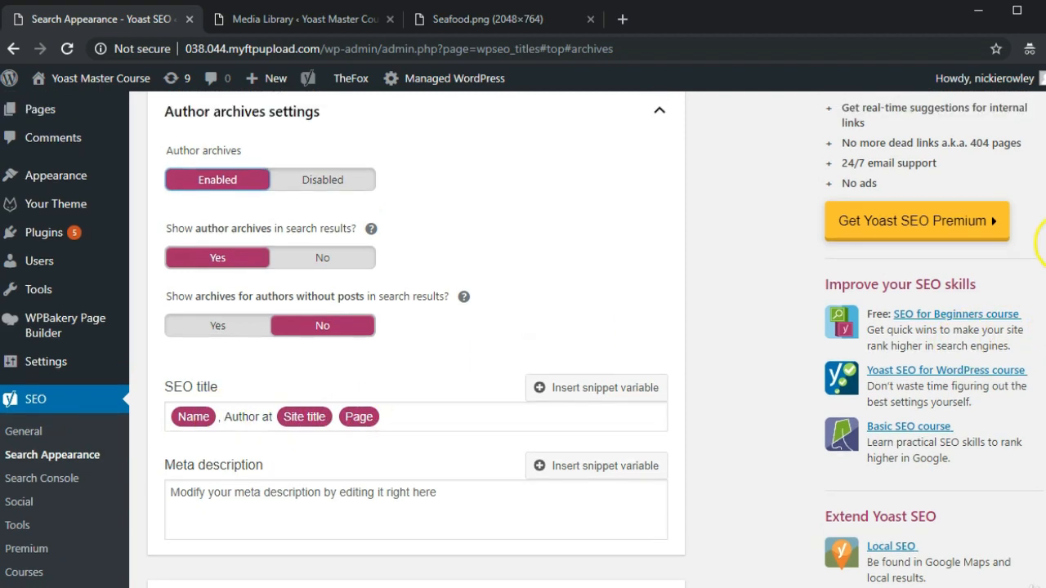
pyautogui.click(666, 302)
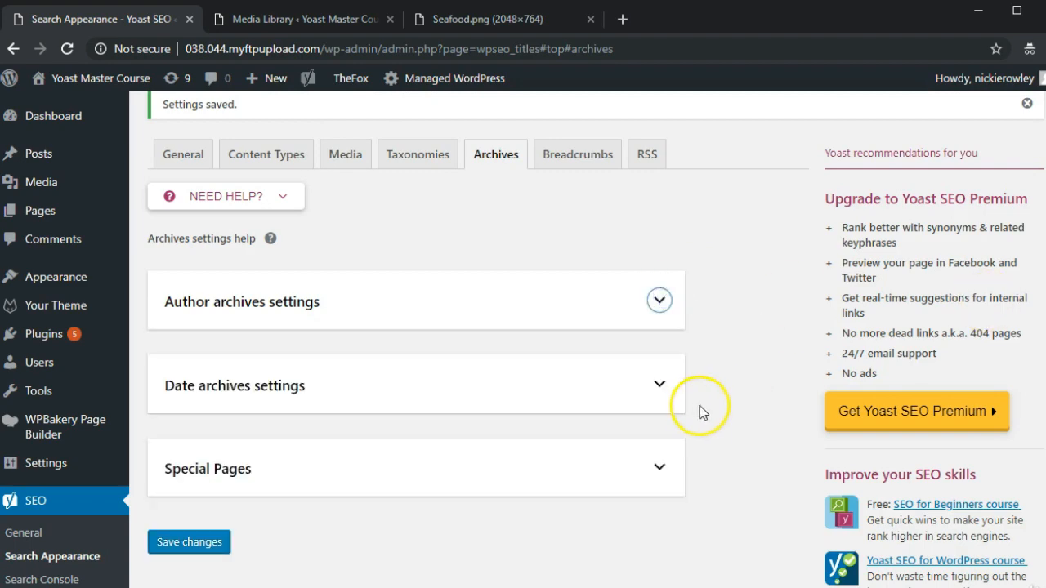
# - Review and collapse the Date archives section, and expand Special Pages to review the search and 404 page titles
pyautogui.click(658, 386)
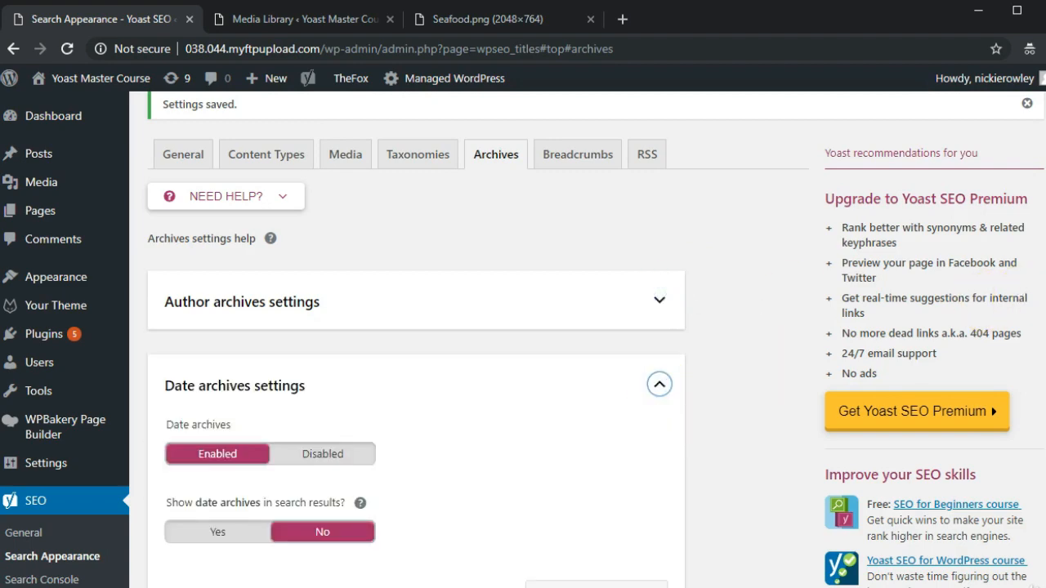
pyautogui.scroll(-1, 1022, 294)
pyautogui.scroll(-3, 594, 332)
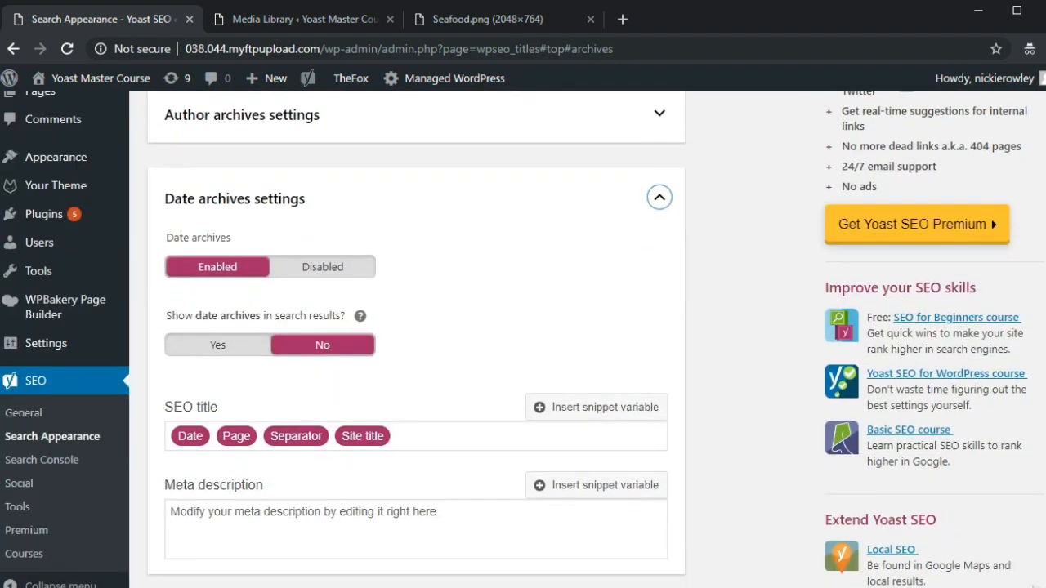
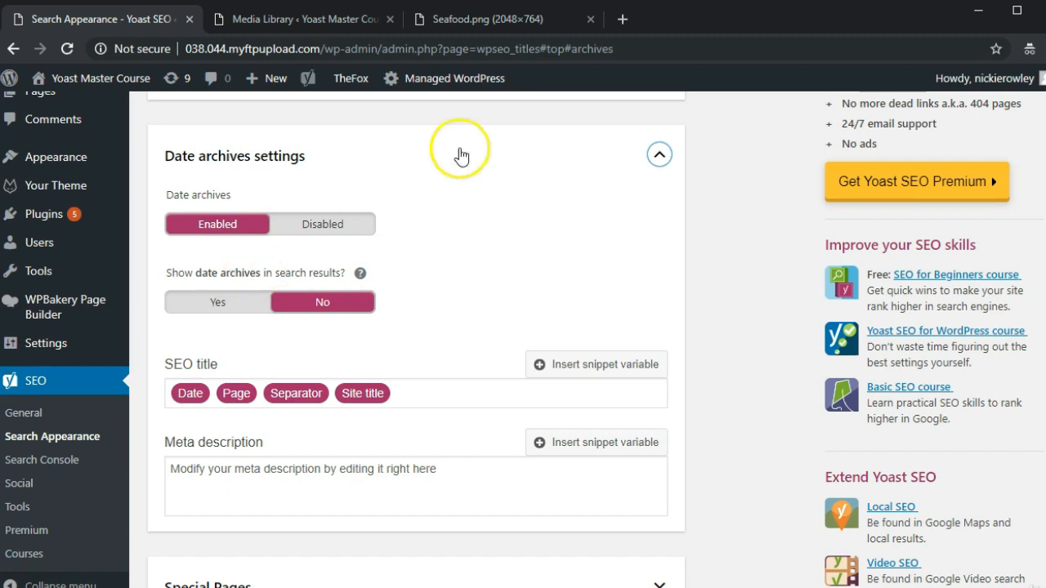
pyautogui.click(659, 154)
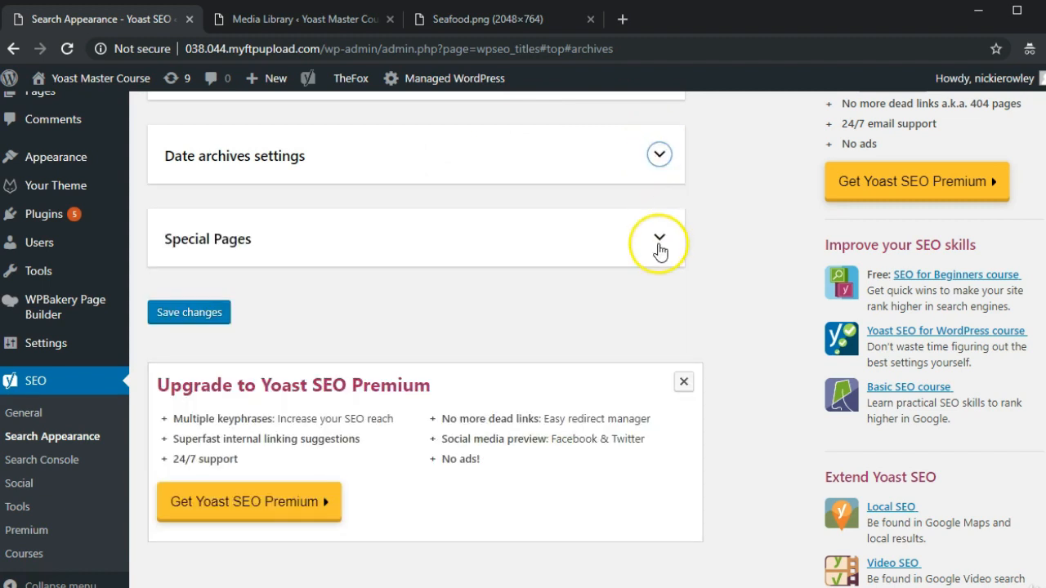
pyautogui.click(659, 237)
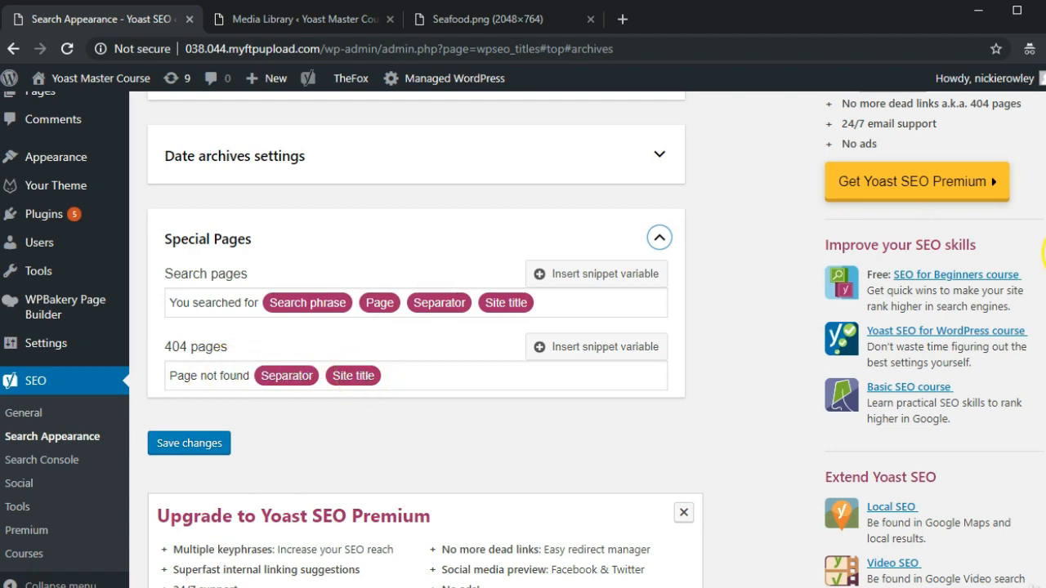
# - Open the Breadcrumbs search appearance settings and set Enable Breadcrumbs to Enabled
pyautogui.scroll(4, 366, 378)
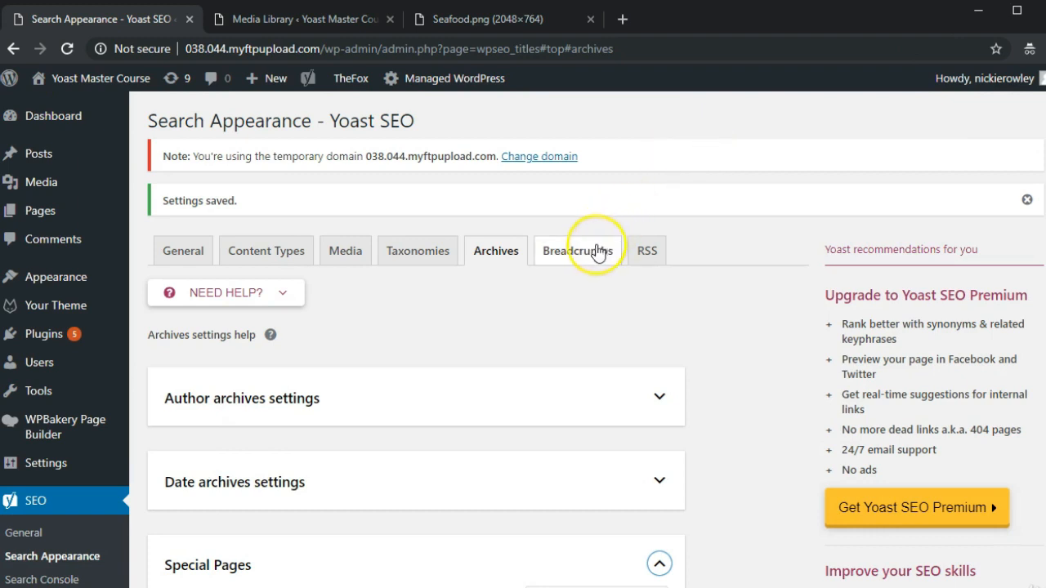
pyautogui.click(596, 250)
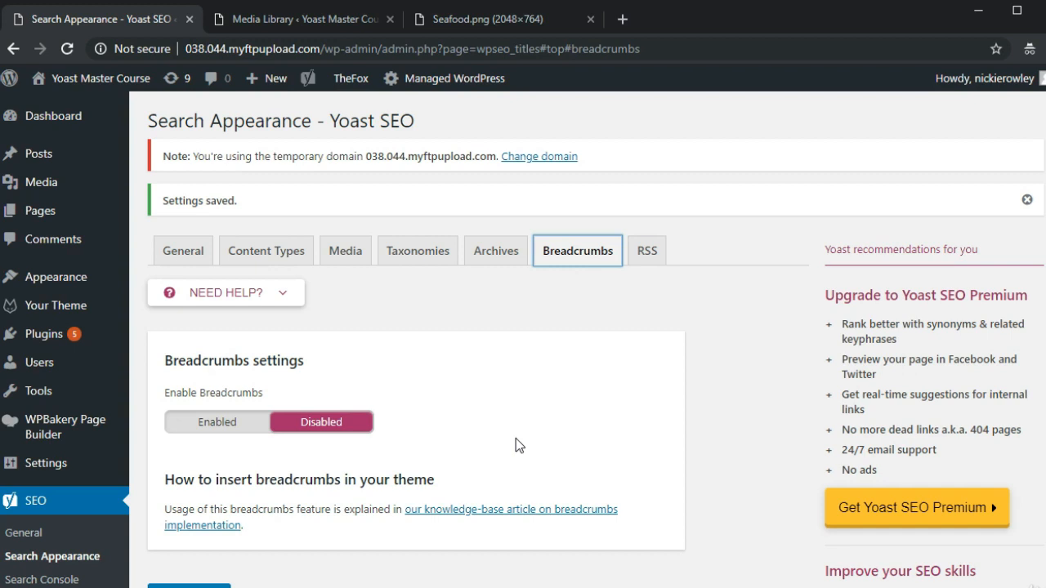
pyautogui.click(594, 452)
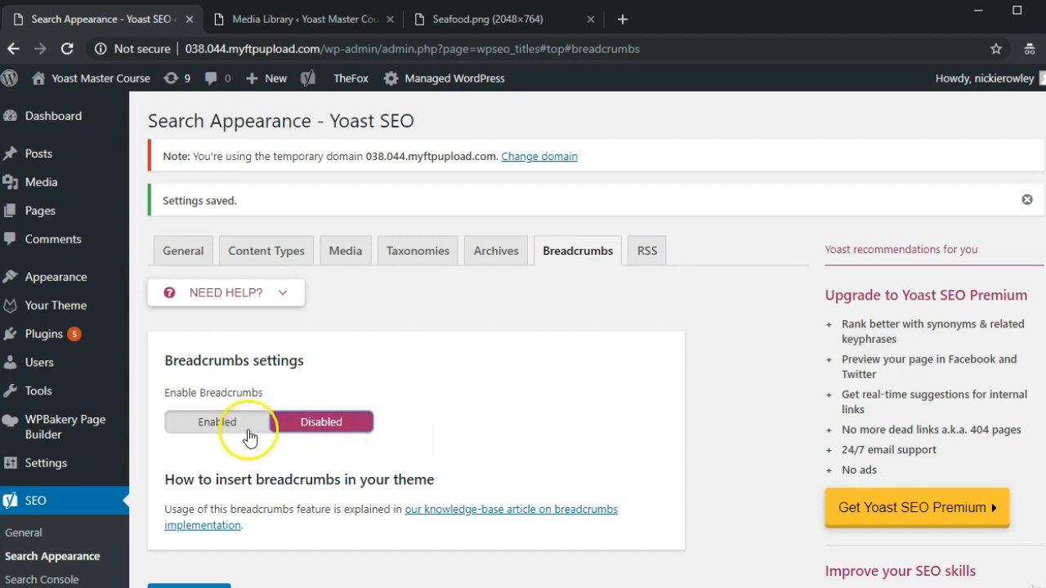
pyautogui.click(227, 425)
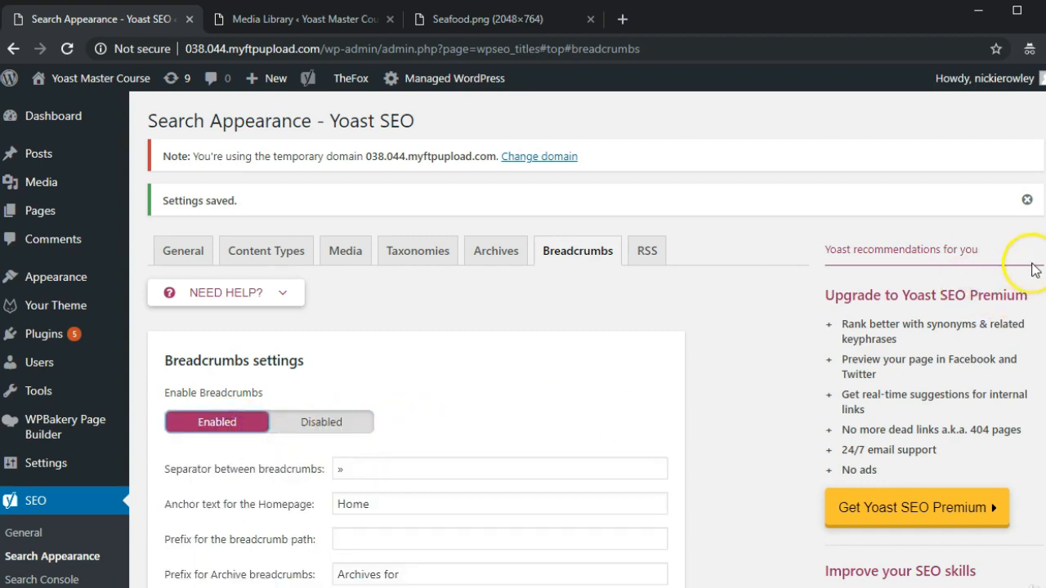
# - Review the breadcrumb separator, homepage anchor text, prefixes, last-page bolding and taxonomy options for posts
pyautogui.scroll(-2, 1042, 246)
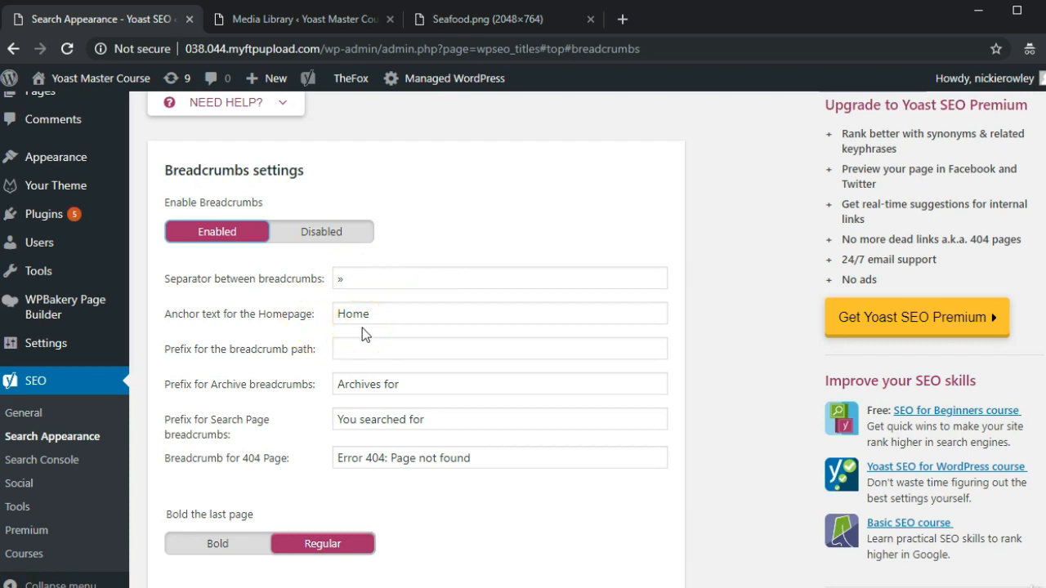
pyautogui.click(391, 321)
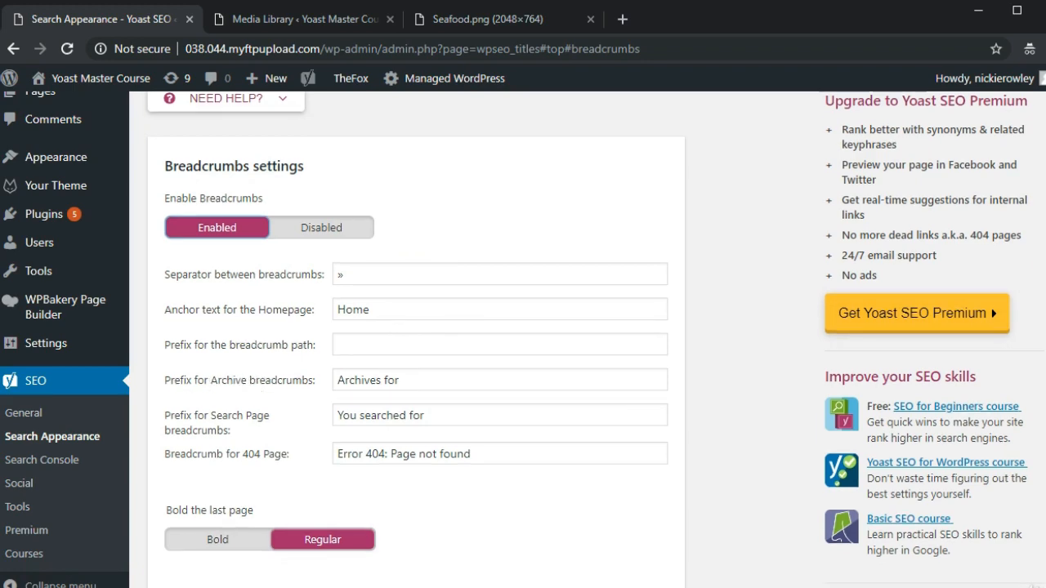
pyautogui.scroll(-2, 1042, 272)
pyautogui.scroll(-6, 1042, 272)
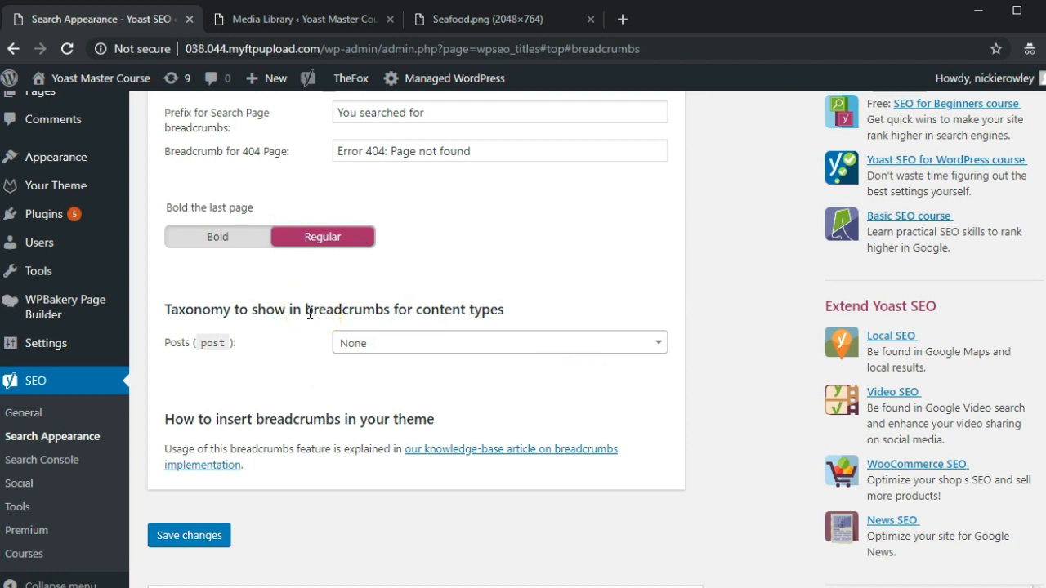
# - Check which taxonomies can be shown in the breadcrumbs for posts, keeping None selected
pyautogui.click(360, 342)
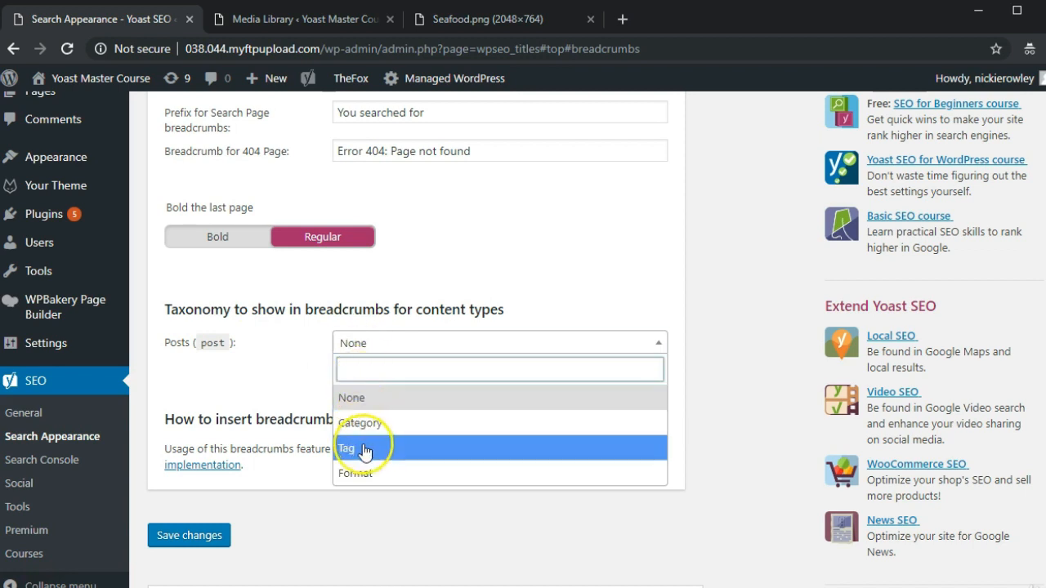
pyautogui.click(733, 402)
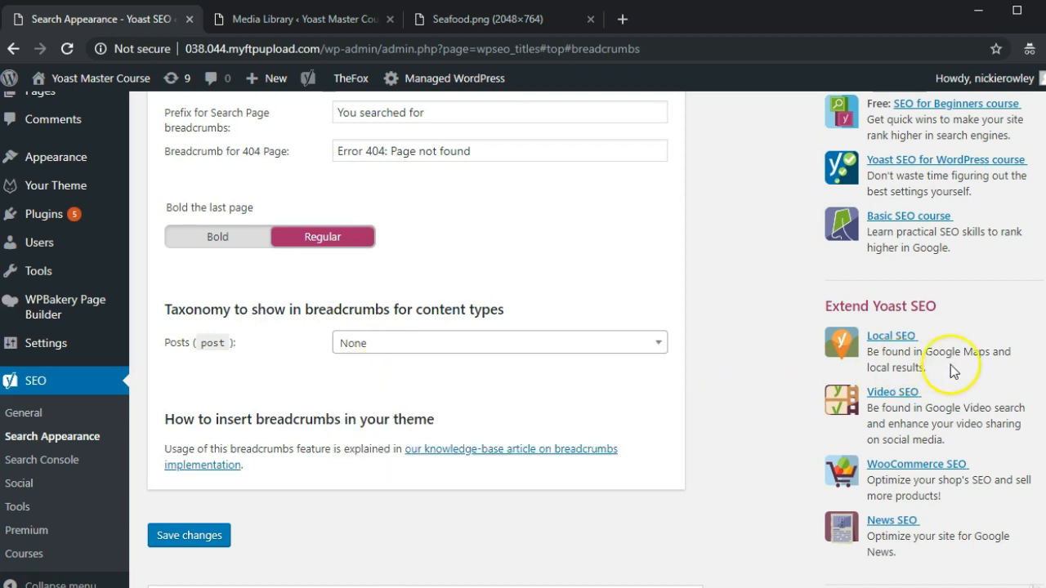
pyautogui.scroll(4, 523, 339)
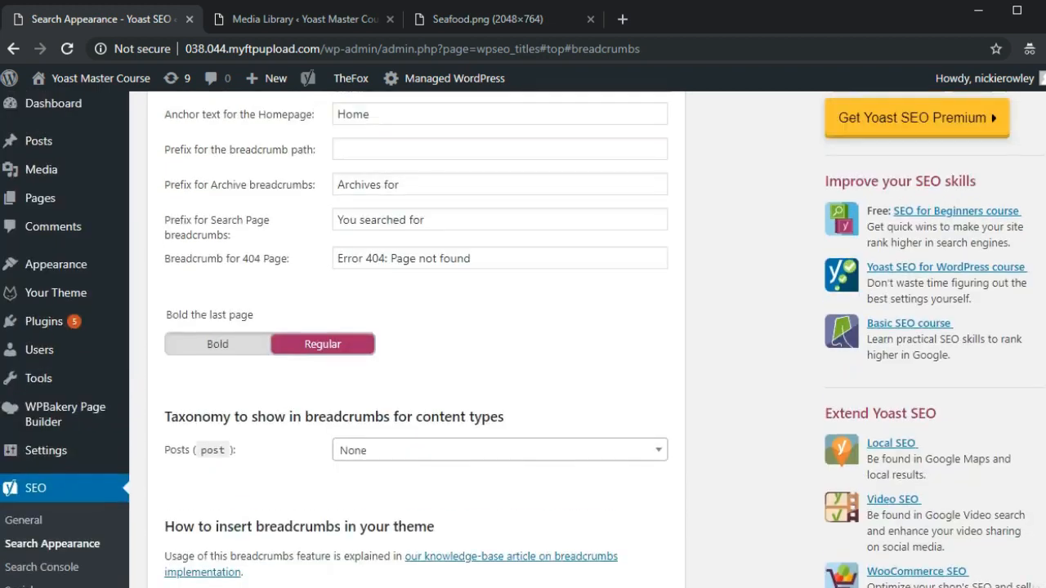
pyautogui.scroll(3, 858, 205)
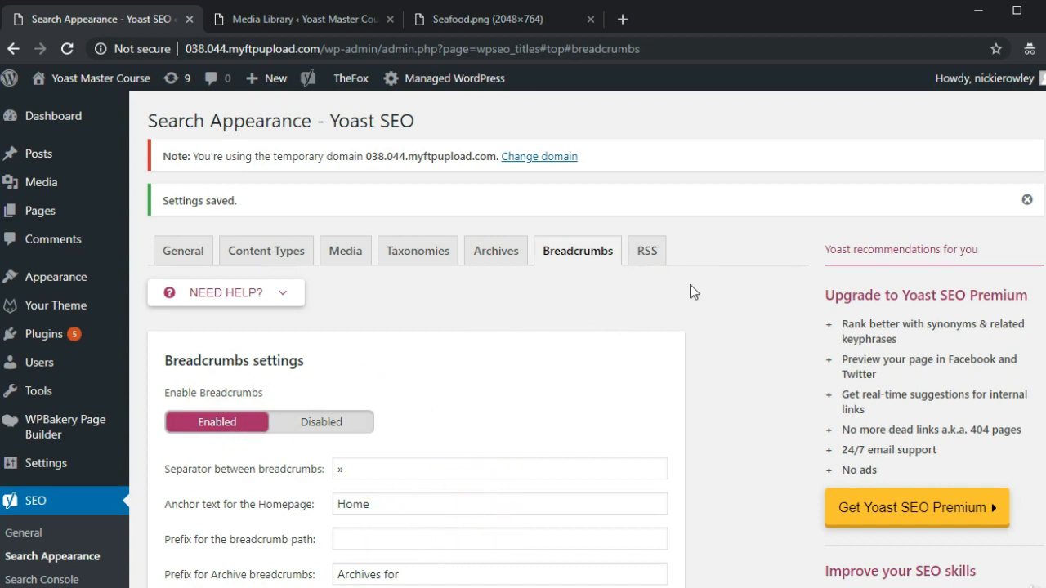
# - Open the RSS search appearance settings and review the feed content before and after posts and the available variables such as %%AUTHORLINK%%
pyautogui.click(654, 257)
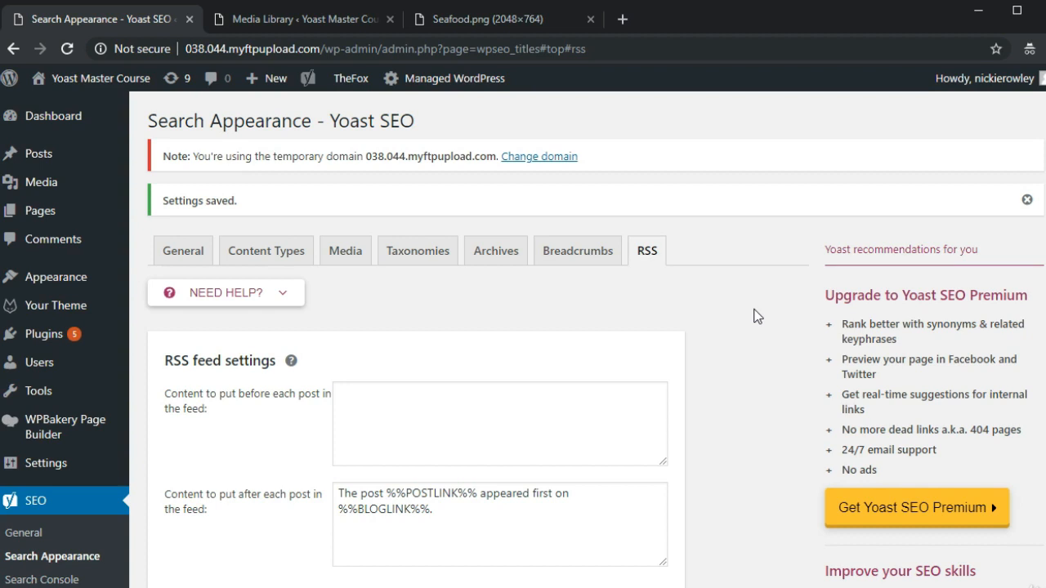
pyautogui.scroll(-1, 1040, 192)
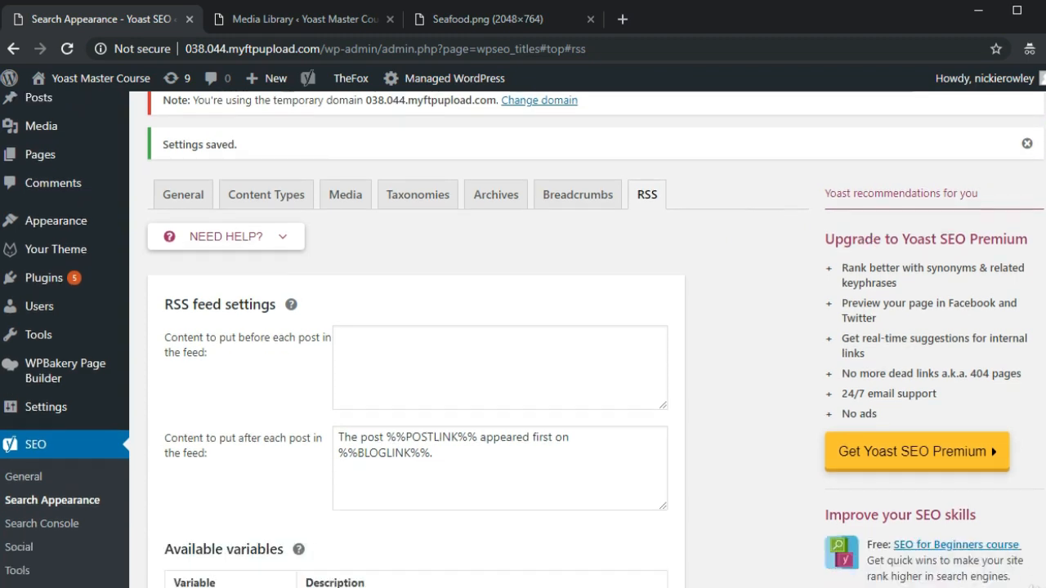
pyautogui.scroll(-1, 1039, 192)
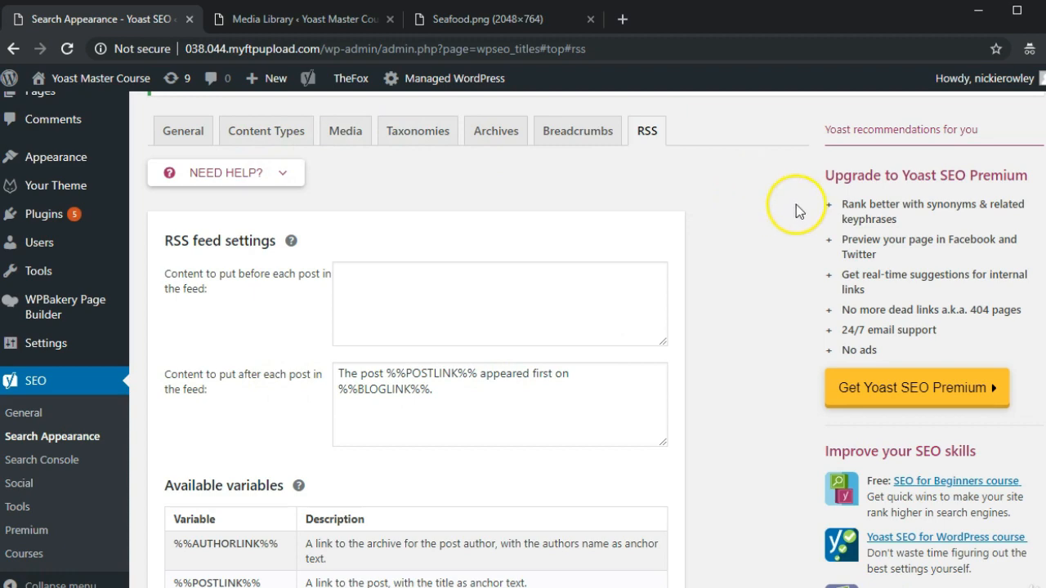
pyautogui.scroll(-2, 1044, 242)
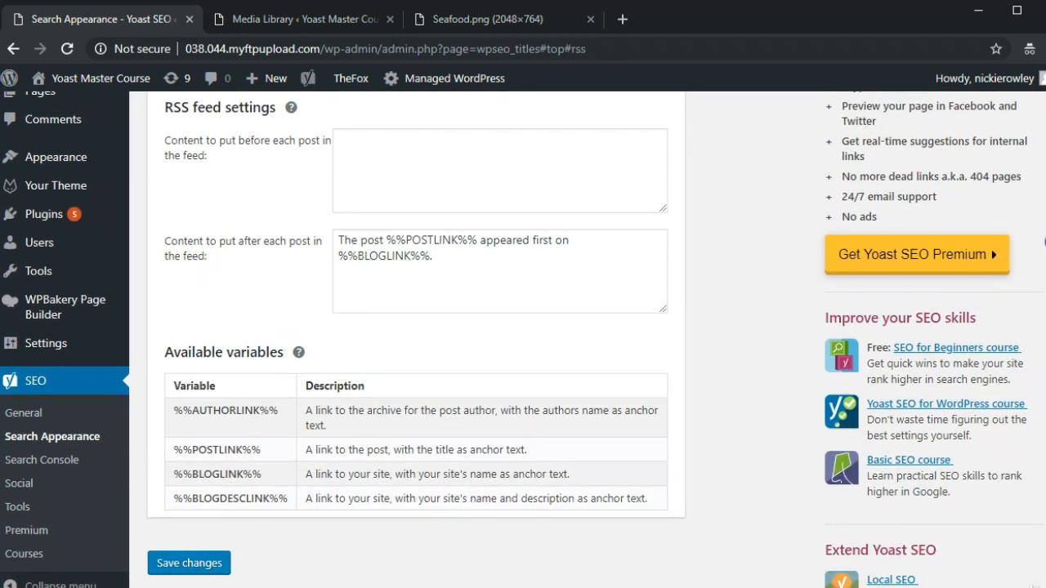
pyautogui.moveTo(1045, 242); pyautogui.dragTo(1045, 248)
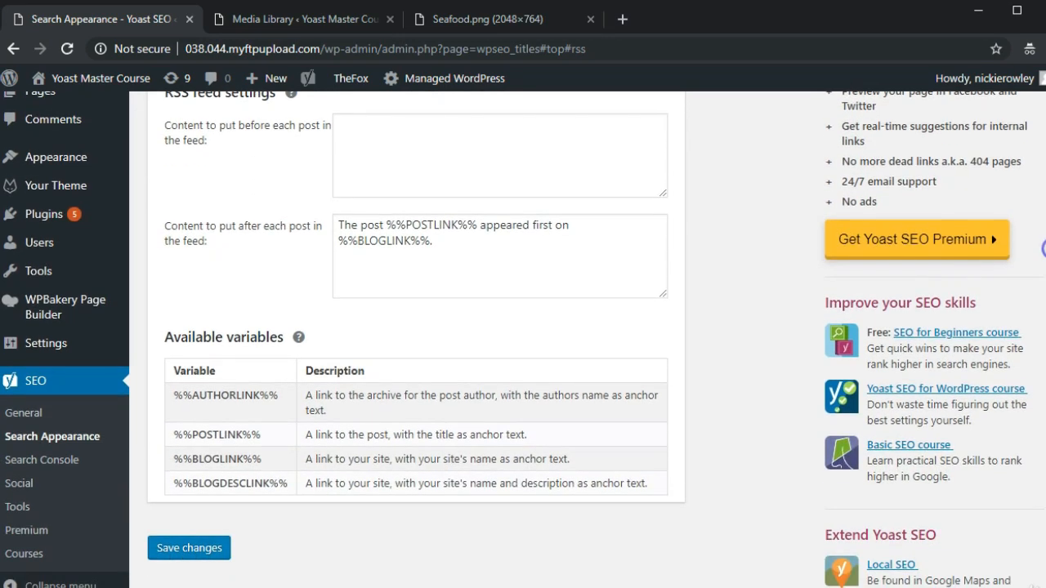
pyautogui.moveTo(281, 398); pyautogui.dragTo(175, 395)
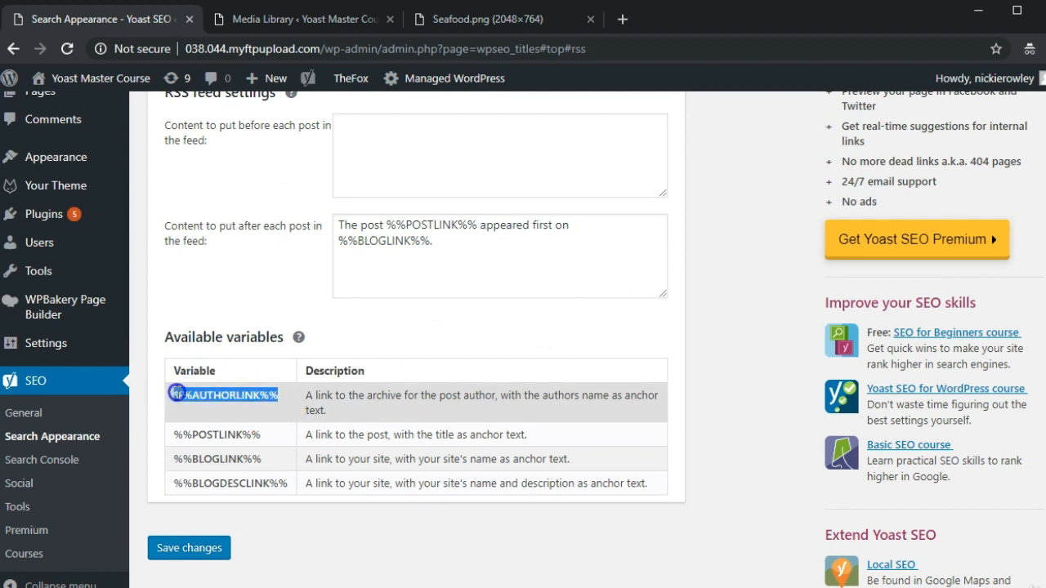
pyautogui.click(701, 266)
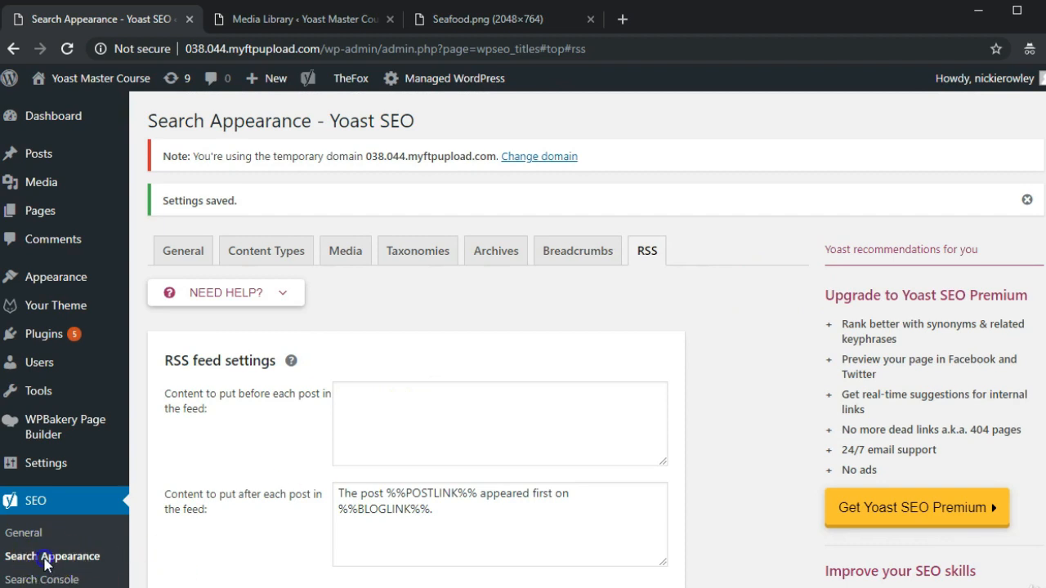
# - Open Yoast's Search Console page and consult Wikipedia's list of HTTP status codes for the meaning of 404 Not Found
pyautogui.click(49, 579)
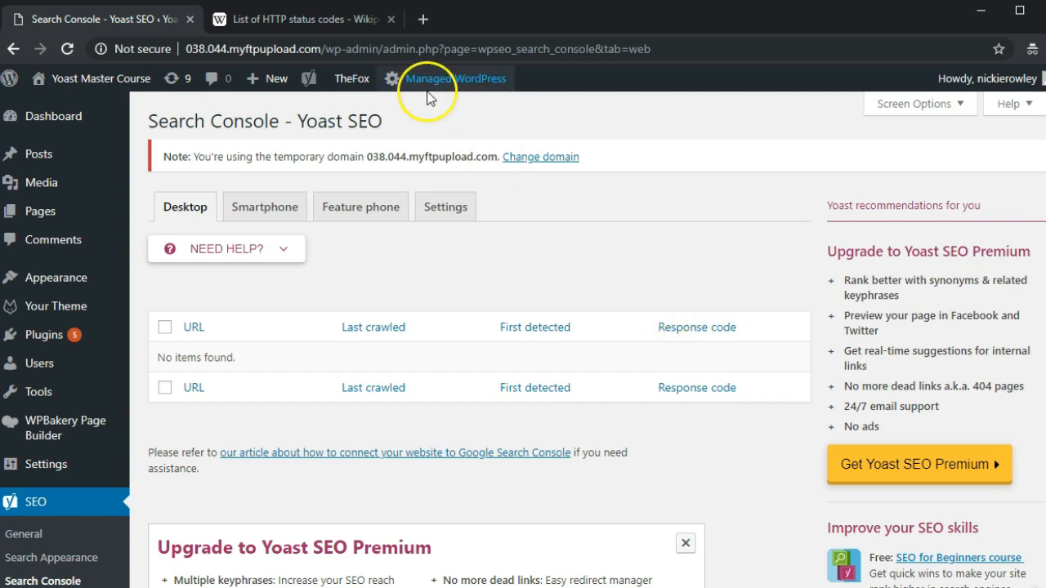
pyautogui.click(335, 25)
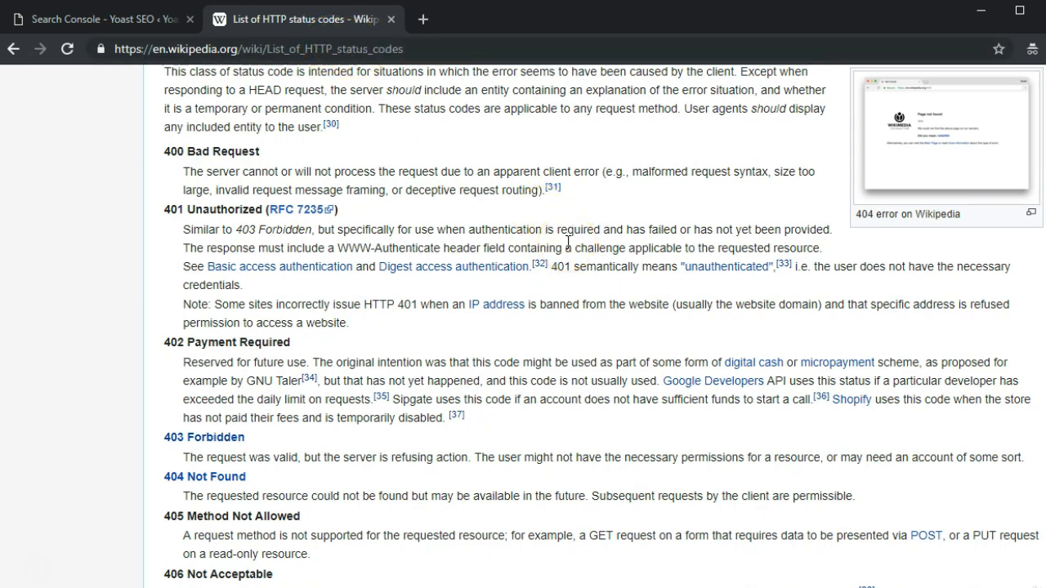
pyautogui.moveTo(184, 477)
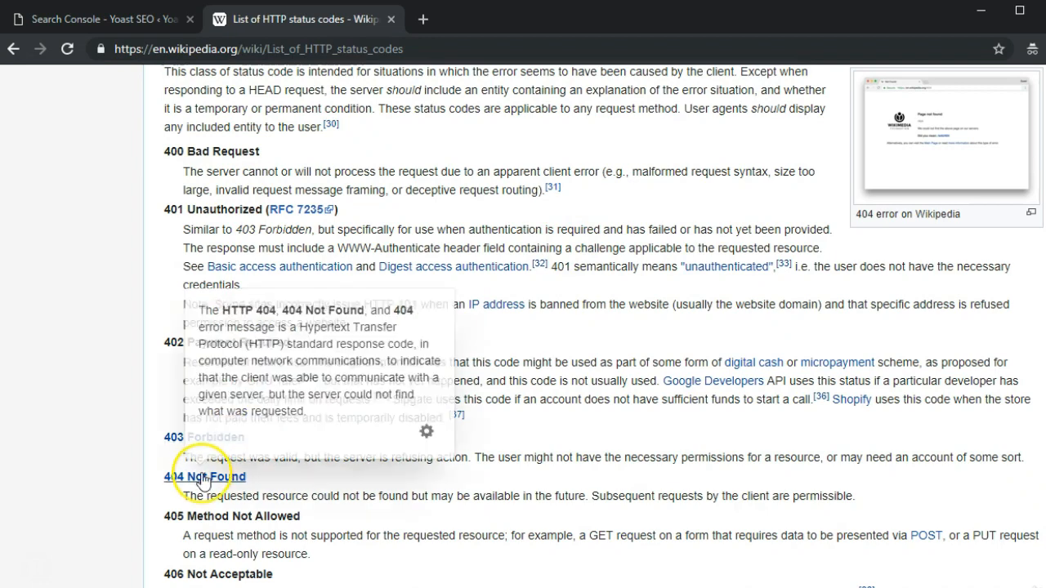
pyautogui.click(155, 20)
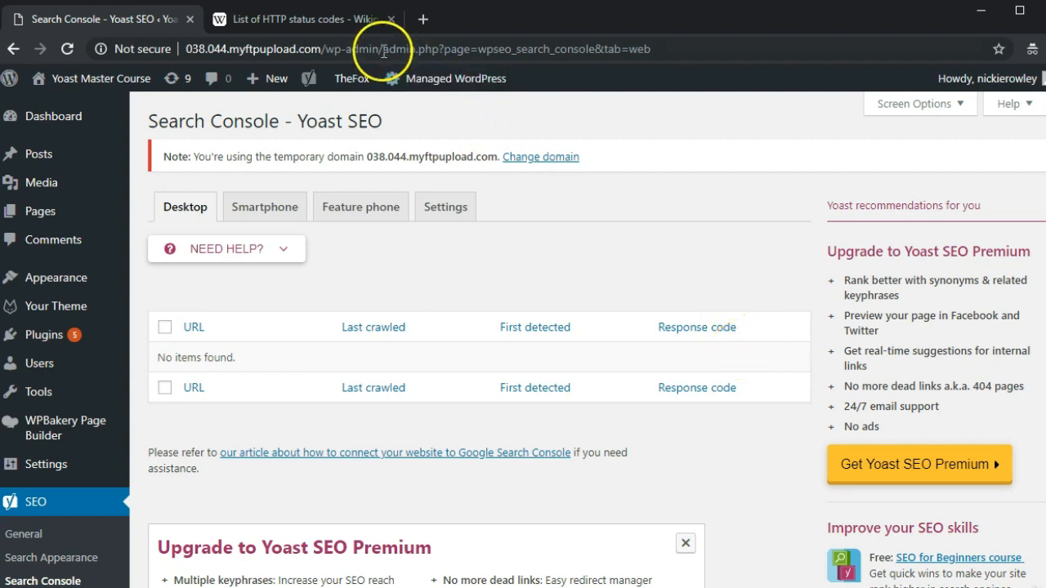
pyautogui.click(315, 21)
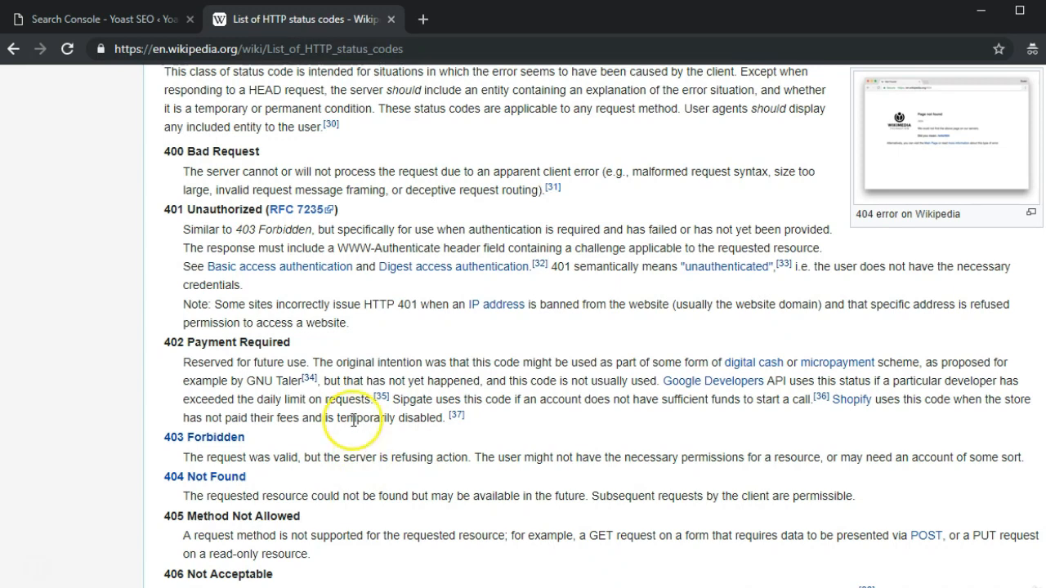
pyautogui.click(114, 29)
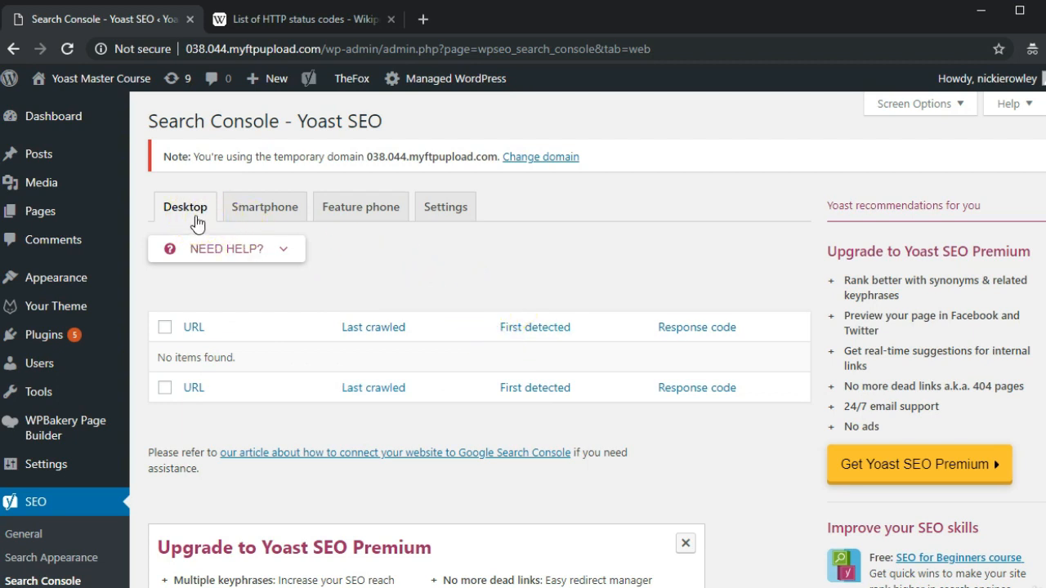
# - Check the Smartphone and Feature phone crawl error lists, and open the Search Console settings
pyautogui.click(270, 209)
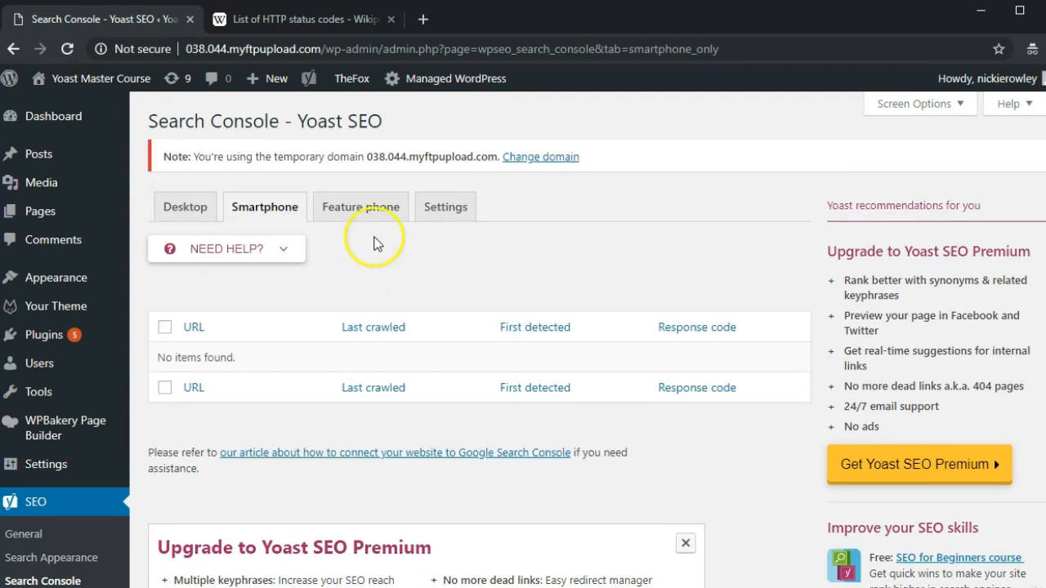
pyautogui.click(365, 209)
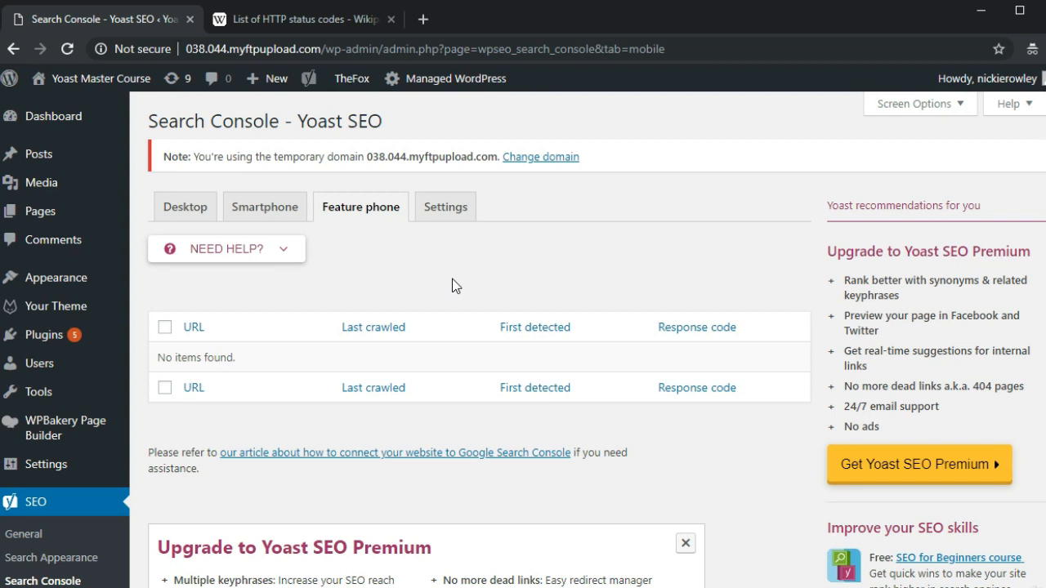
pyautogui.click(445, 208)
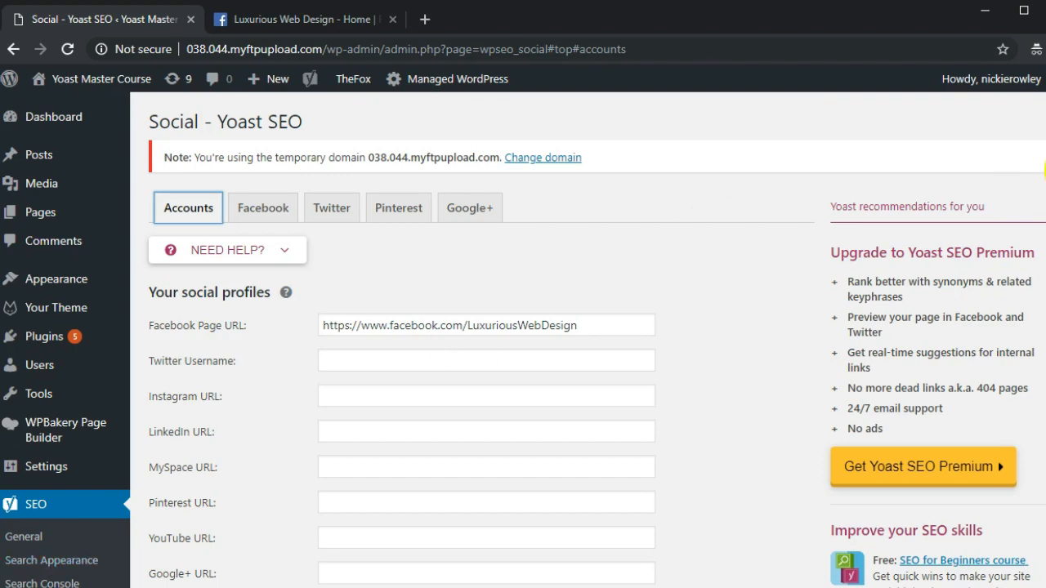
# - Open the Yoast Social settings and compare the Facebook Page URL with the Luxurious Web Design page on Facebook
pyautogui.scroll(-2, 523, 339)
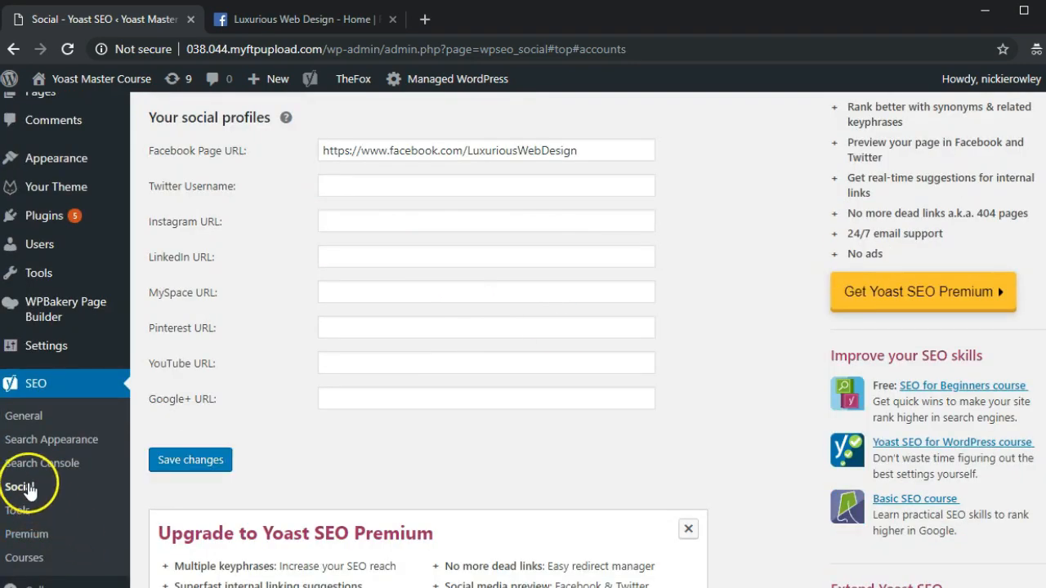
pyautogui.click(27, 487)
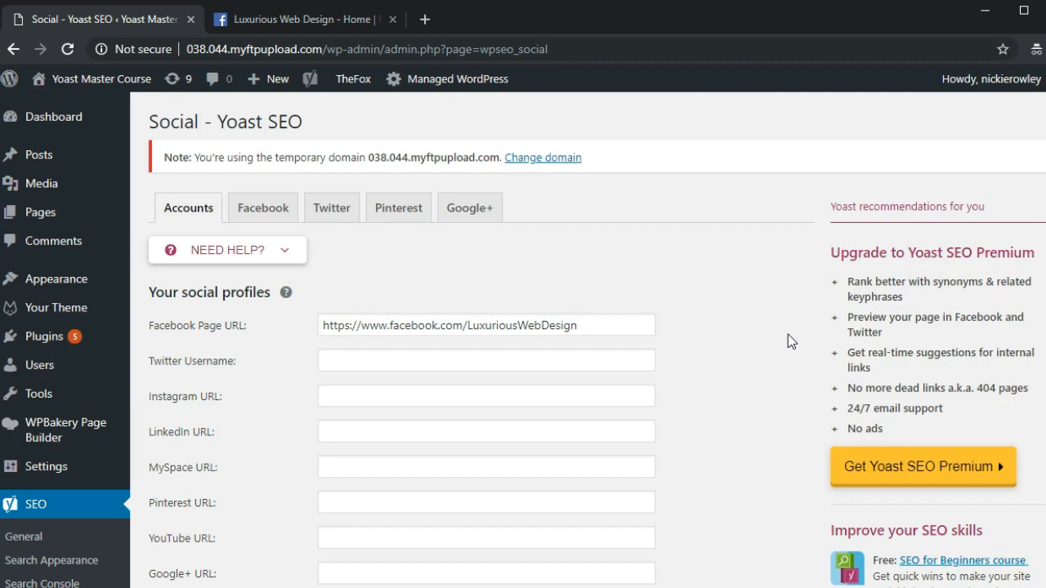
pyautogui.click(347, 20)
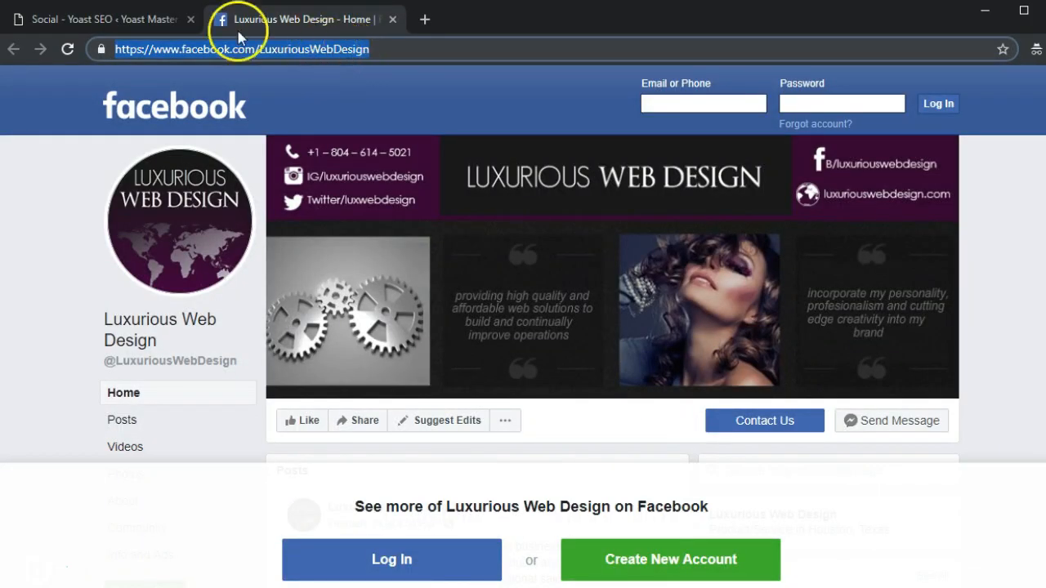
pyautogui.click(150, 25)
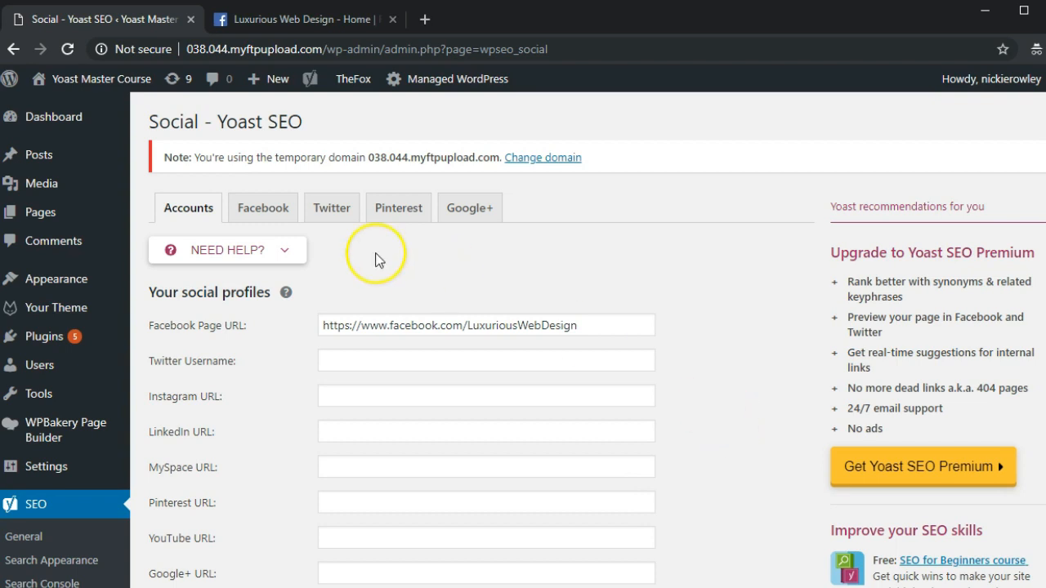
# - Review the Facebook social settings for Open Graph meta data, the App ID and the default image
pyautogui.click(272, 210)
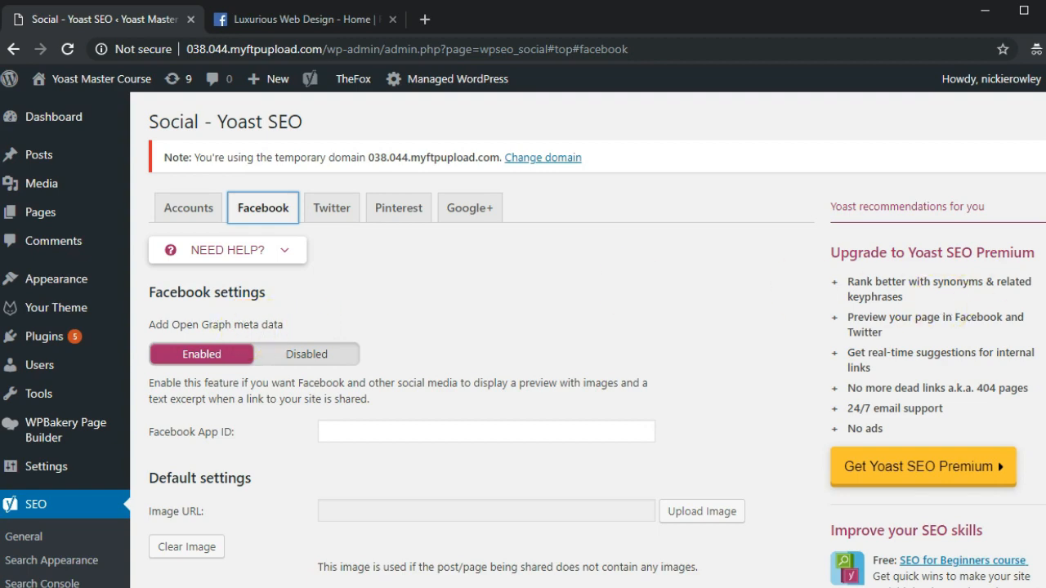
pyautogui.scroll(-2, 806, 384)
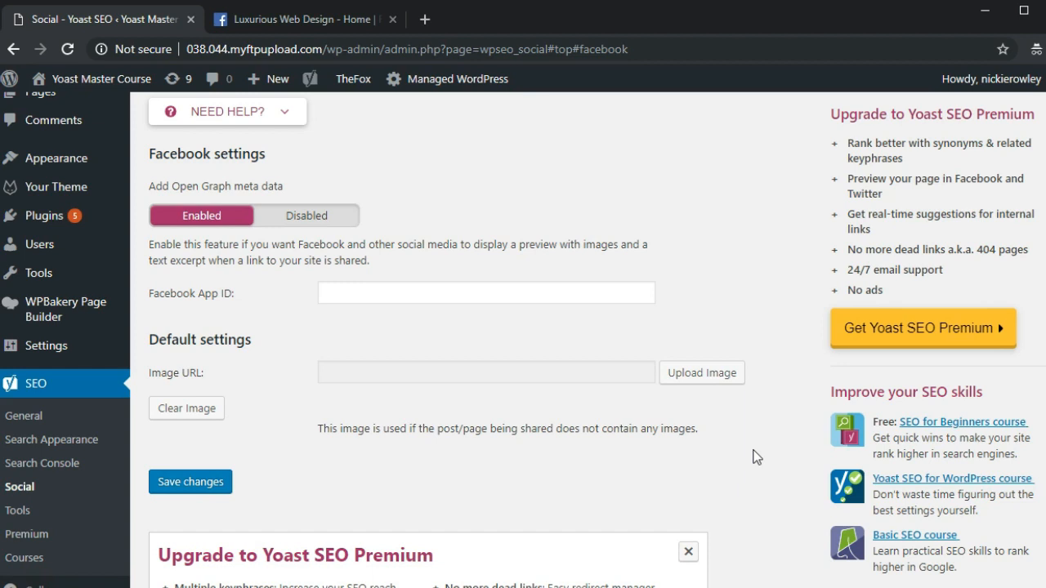
pyautogui.click(776, 428)
pyautogui.click(168, 488)
pyautogui.scroll(2, 1036, 178)
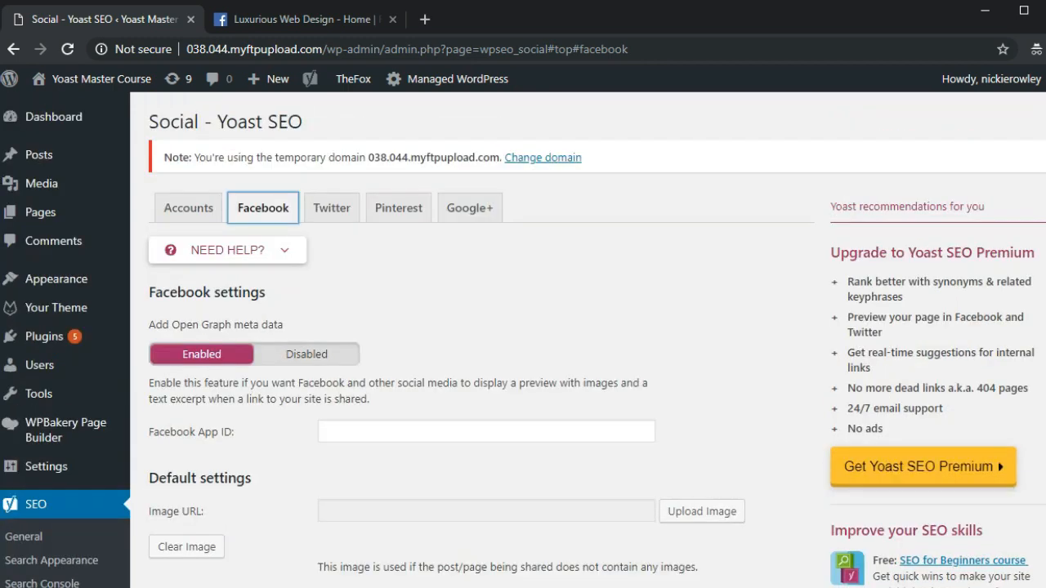
# - Review the Twitter card meta data setting and the default card types, keeping Summary with large image
pyautogui.click(329, 212)
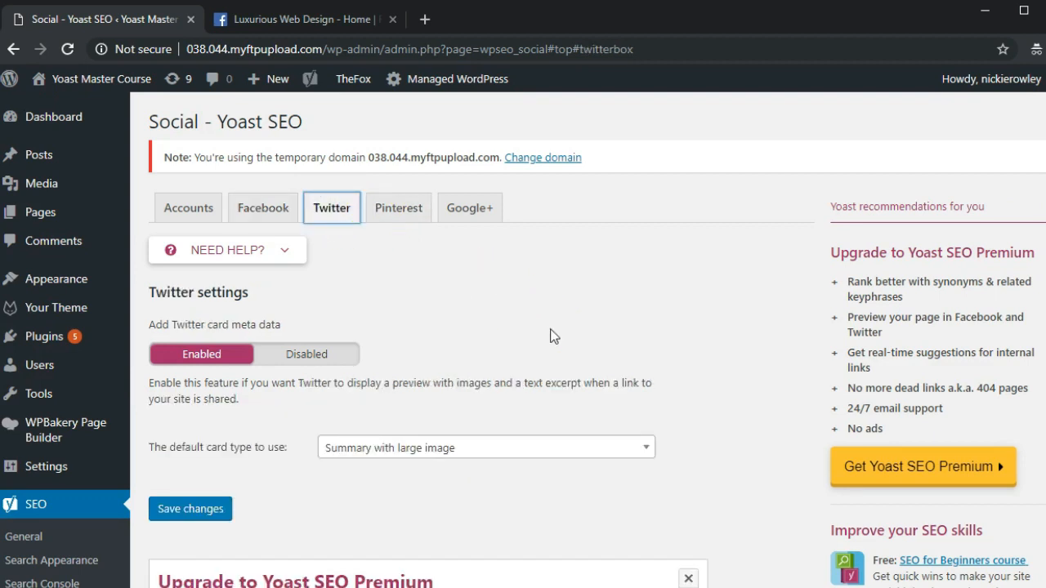
pyautogui.click(433, 448)
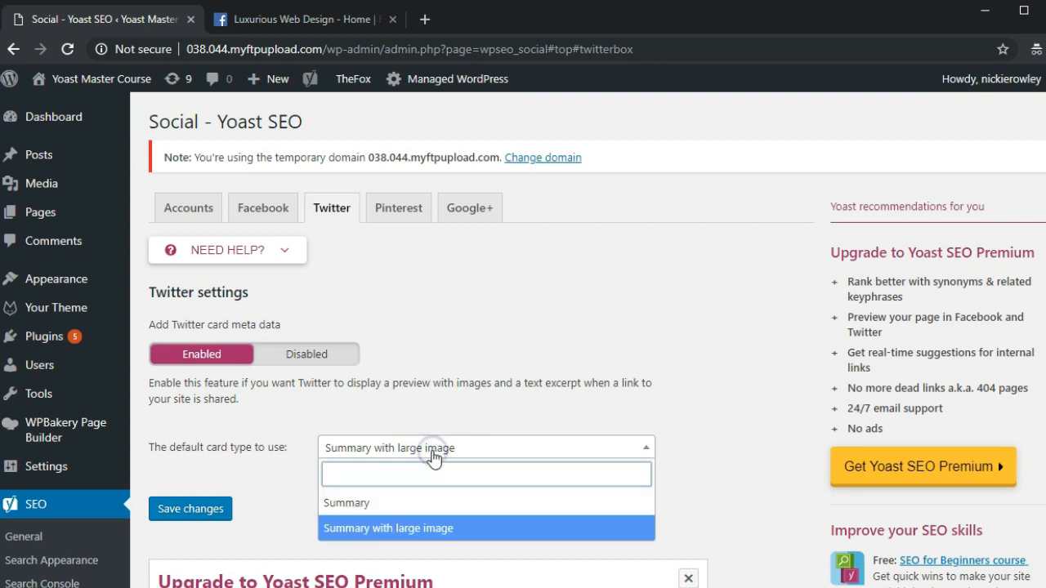
pyautogui.click(468, 329)
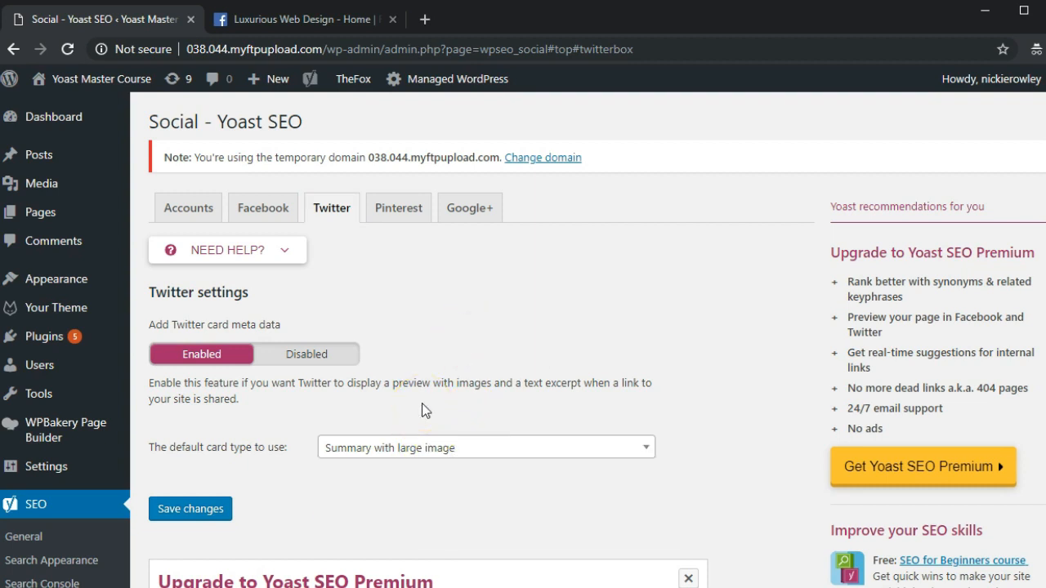
# - Review the Pinterest confirmation and Google+ publisher page settings, and return to the social profile accounts
pyautogui.click(385, 217)
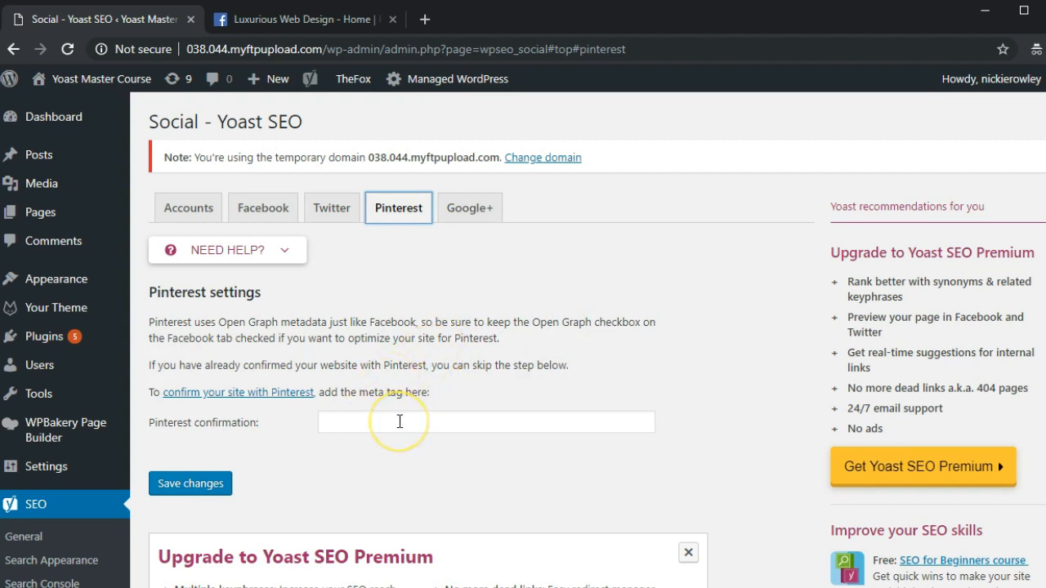
pyautogui.click(471, 209)
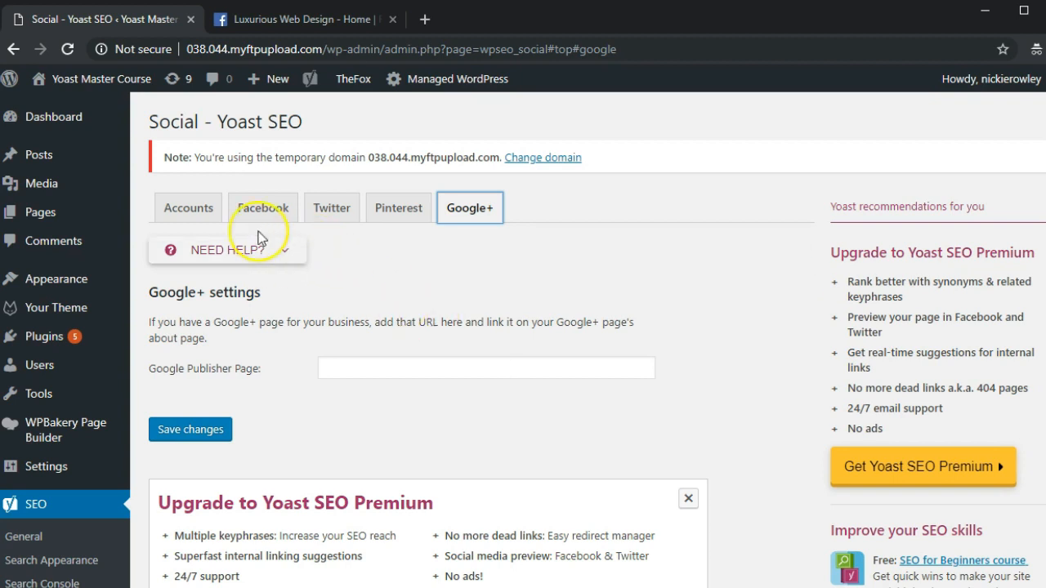
pyautogui.click(191, 206)
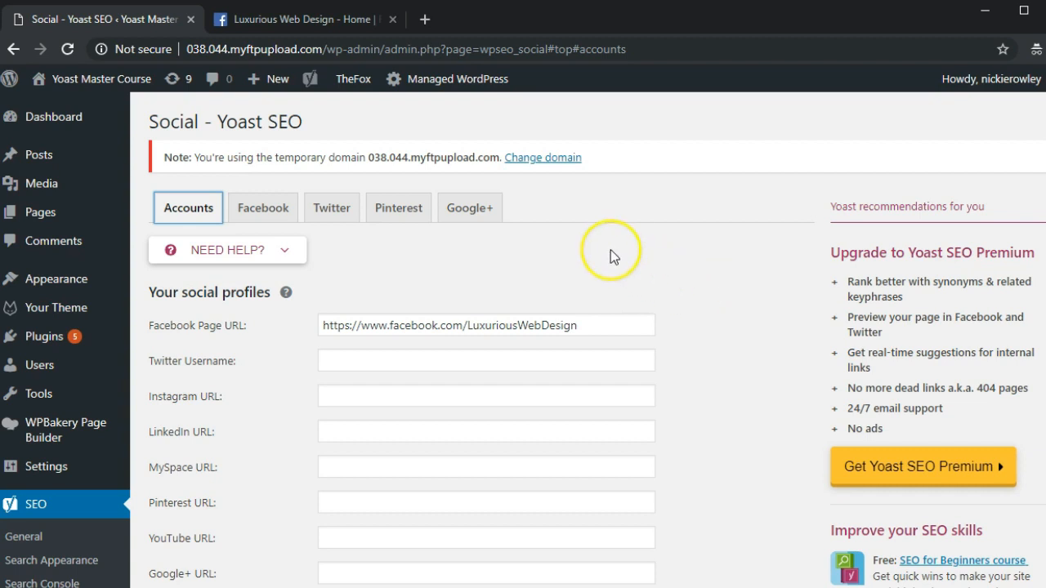
# - Open the list of all posts
pyautogui.moveTo(19, 157)
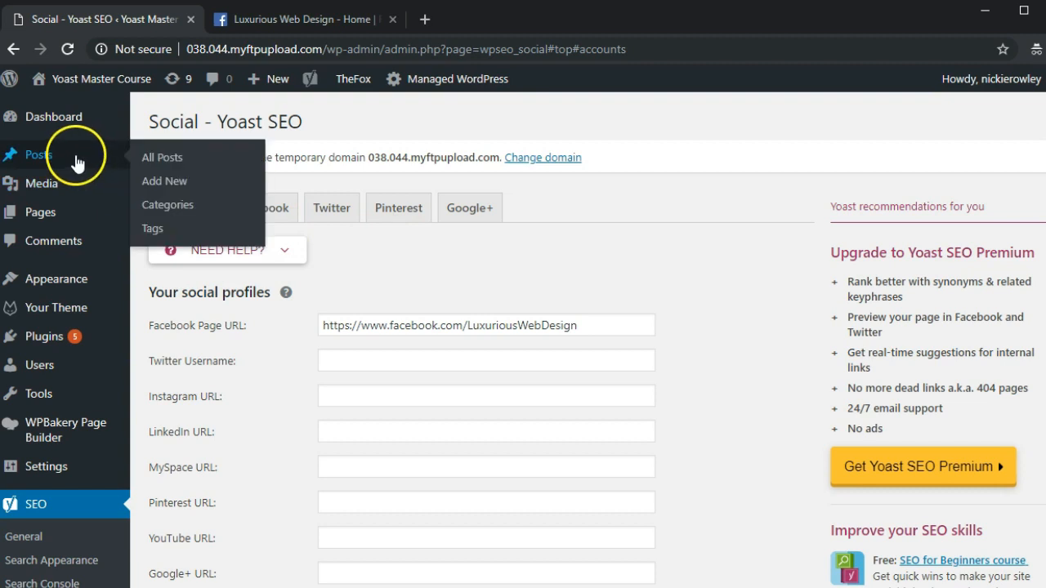
pyautogui.click(155, 161)
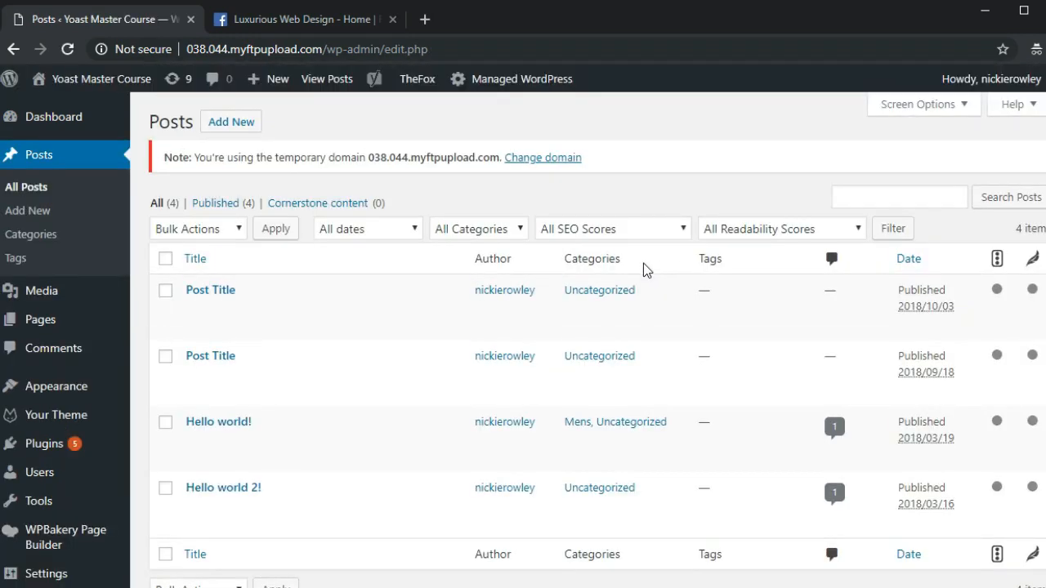
# - Open the most recent post for editing and show its social sharing settings in the Yoast SEO section
pyautogui.moveTo(368, 297)
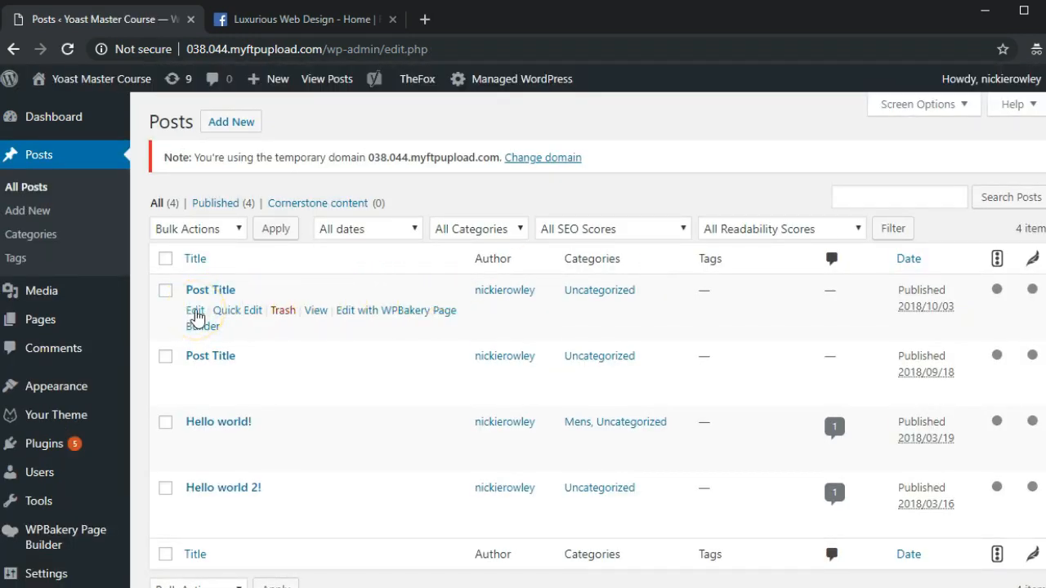
pyautogui.click(195, 312)
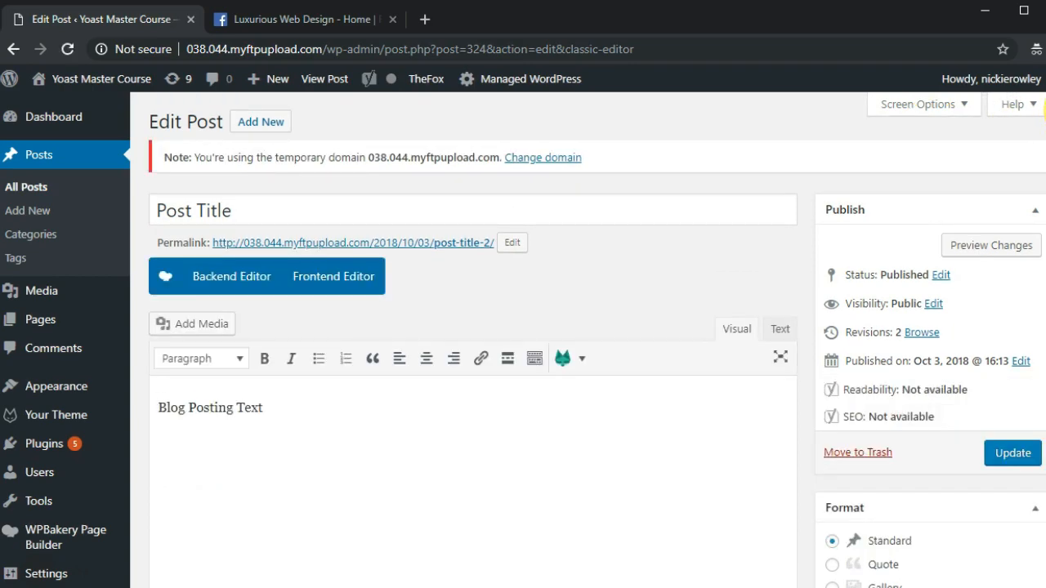
pyautogui.scroll(-6, 1043, 111)
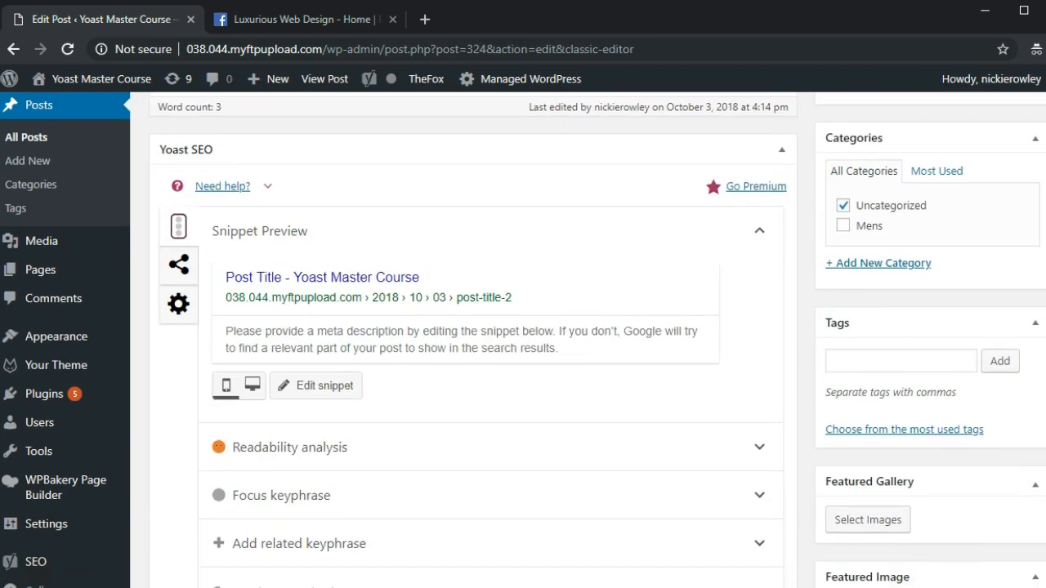
pyautogui.click(175, 268)
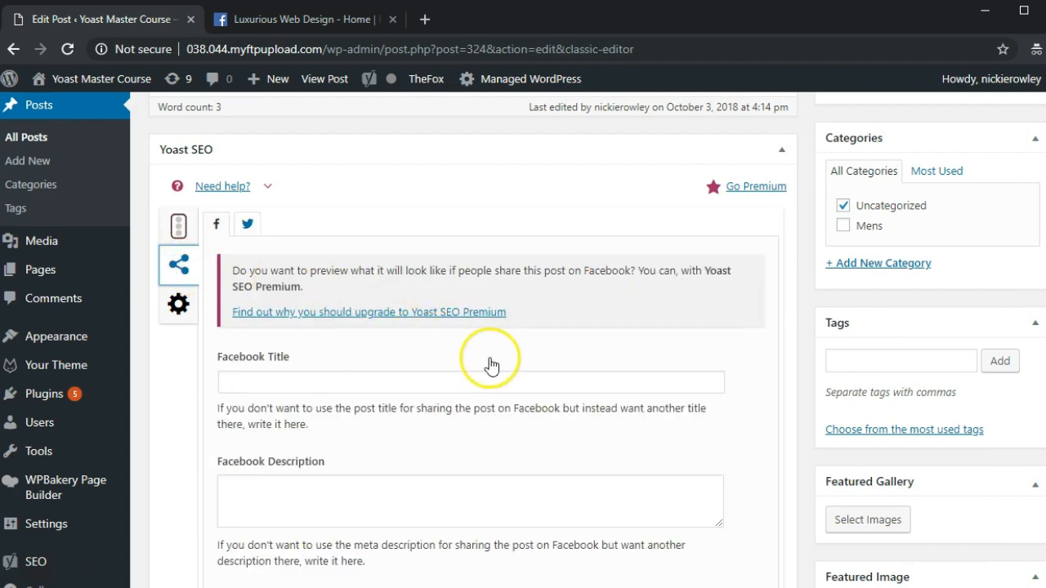
# - Review the post's Facebook title, description and image fields, along with the post's own title and text
pyautogui.click(431, 383)
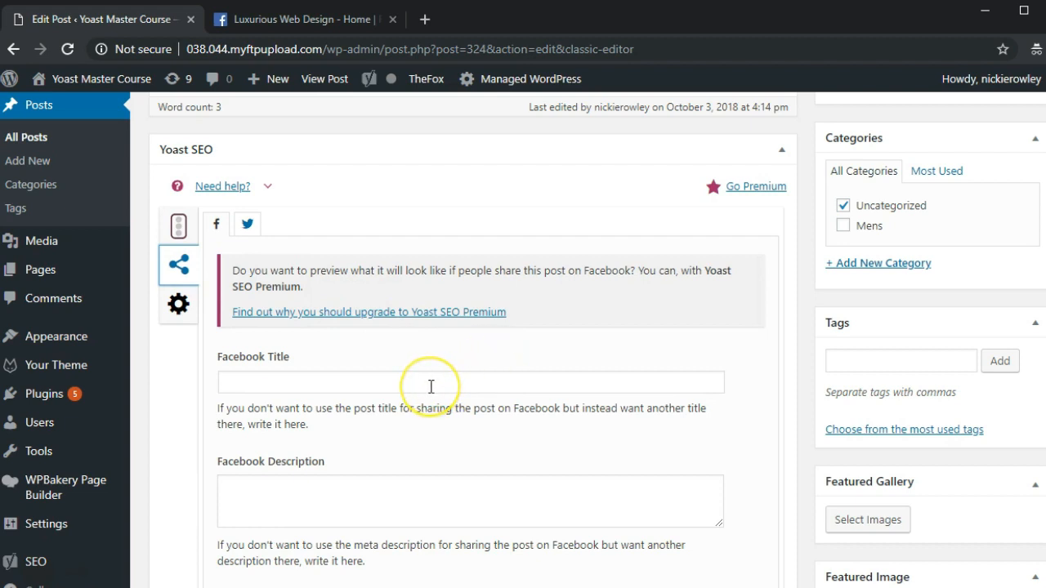
pyautogui.click(431, 383)
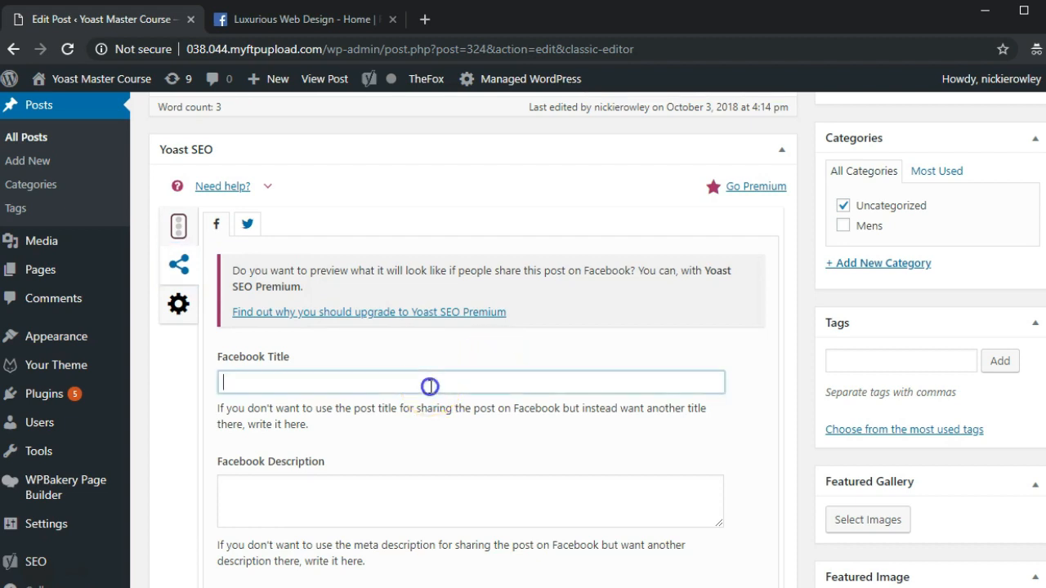
pyautogui.click(393, 500)
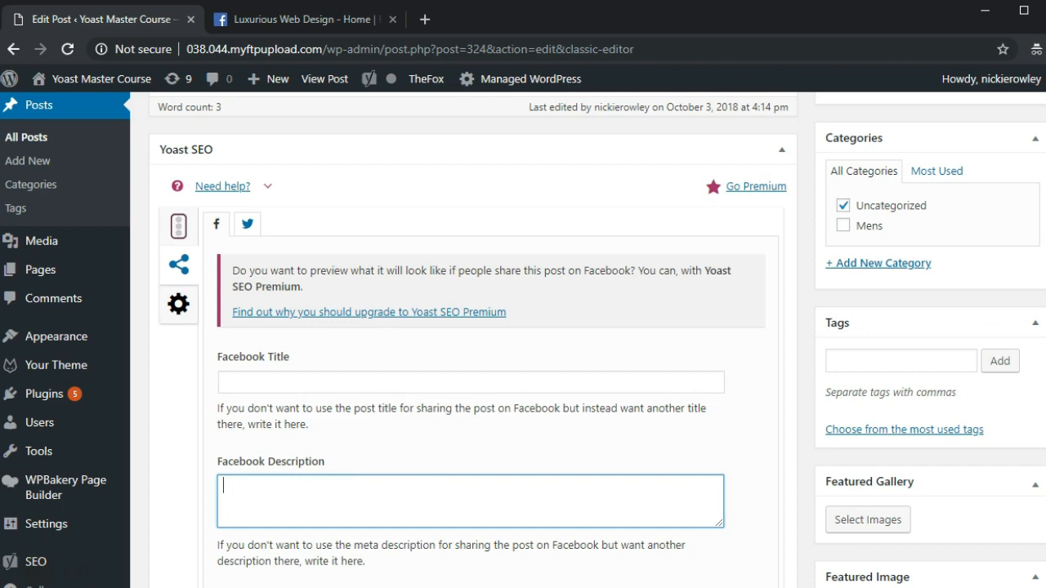
pyautogui.scroll(-3, 1038, 286)
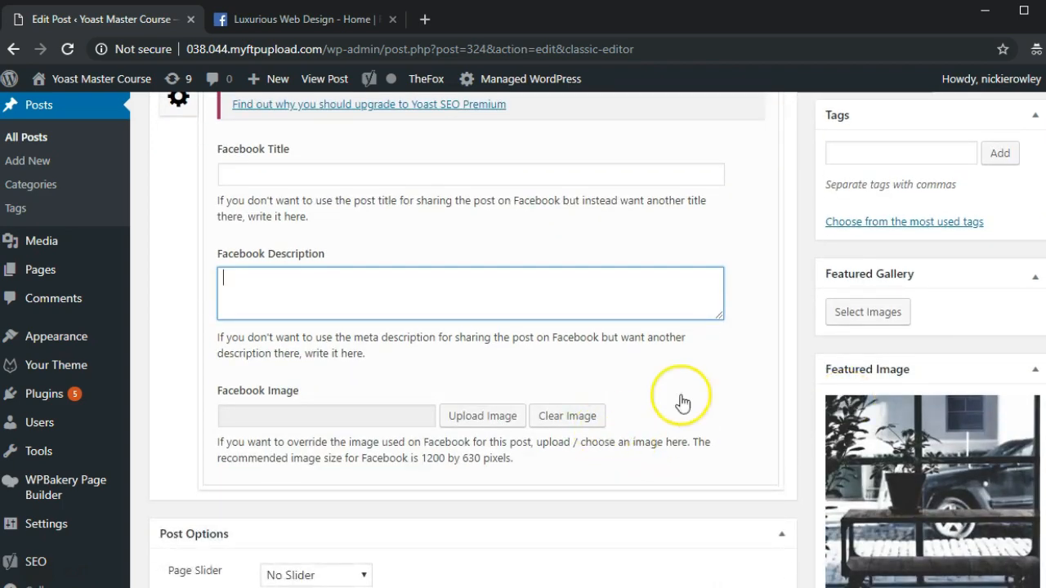
pyautogui.scroll(15, 1038, 277)
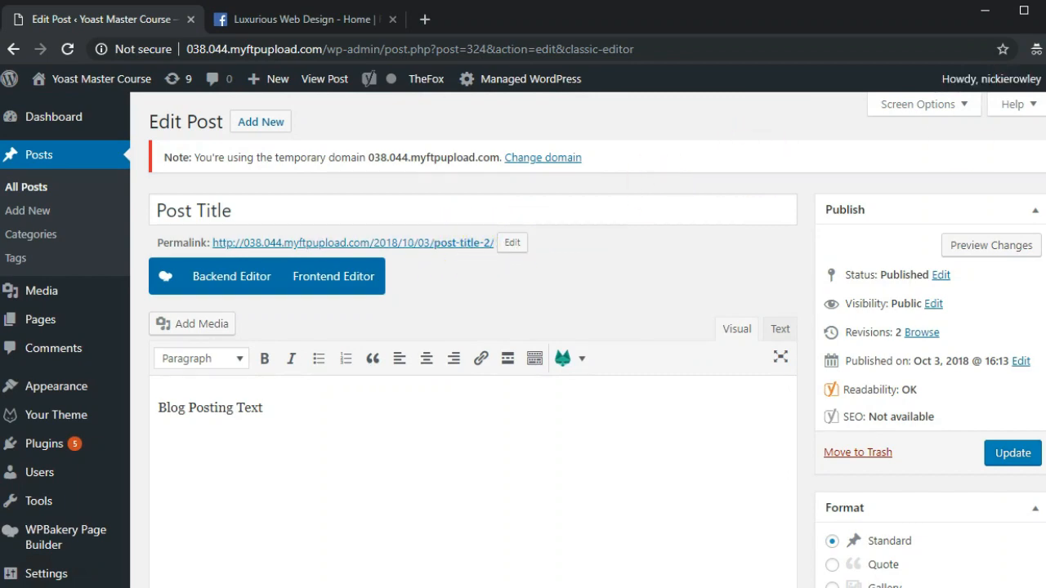
pyautogui.moveTo(1045, 170); pyautogui.dragTo(1045, 253)
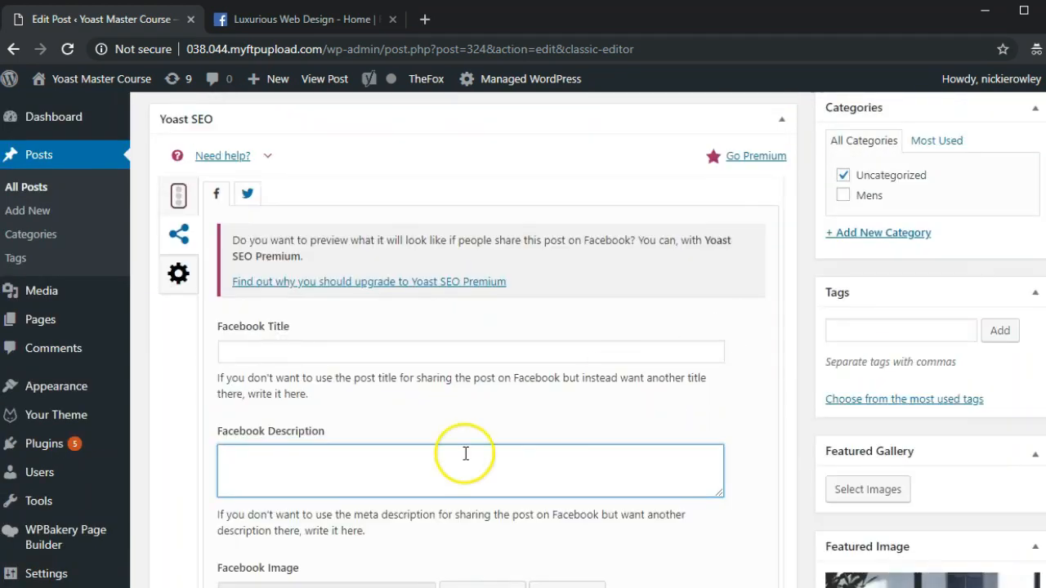
# - Set the post's Facebook title to "Post Title 1"
pyautogui.click(335, 353)
pyautogui.write('Post')
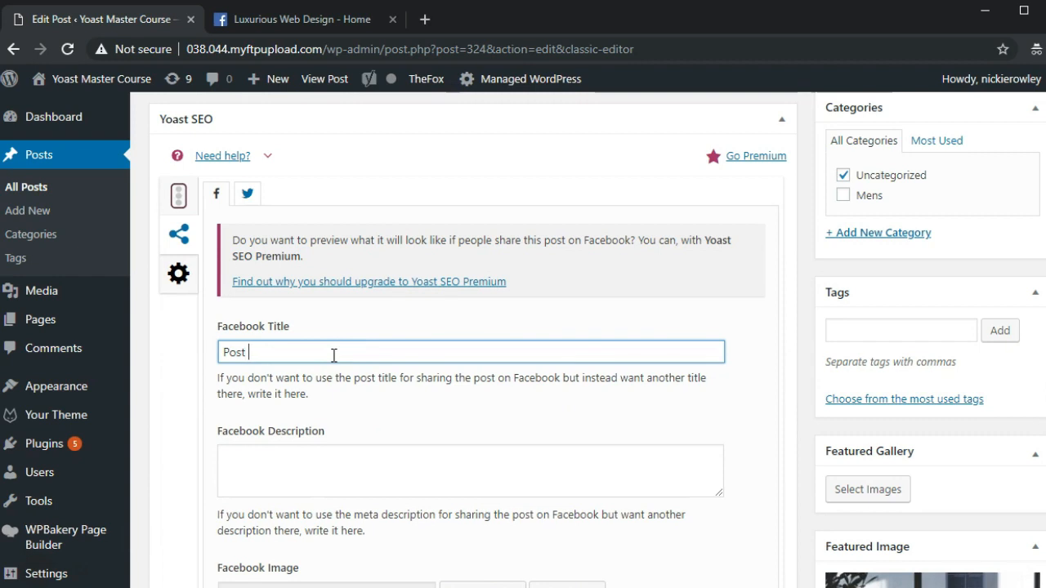
pyautogui.write(' Title 1')
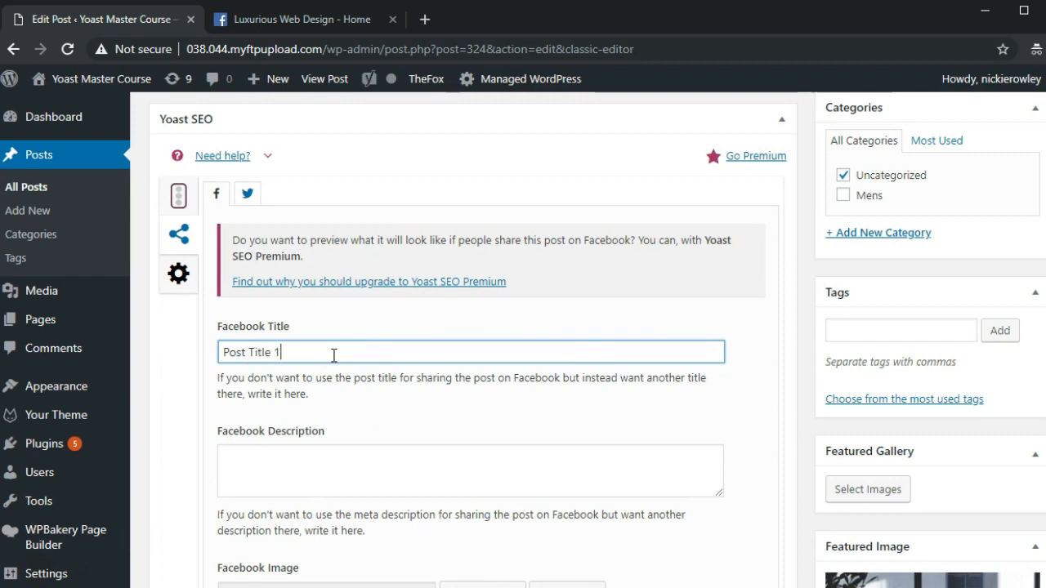
# - Enter "Description of post tile one as a part of the Yoast SEO Master Course" as the Facebook description and check the image field
pyautogui.click(338, 455)
pyautogui.write('Descript')
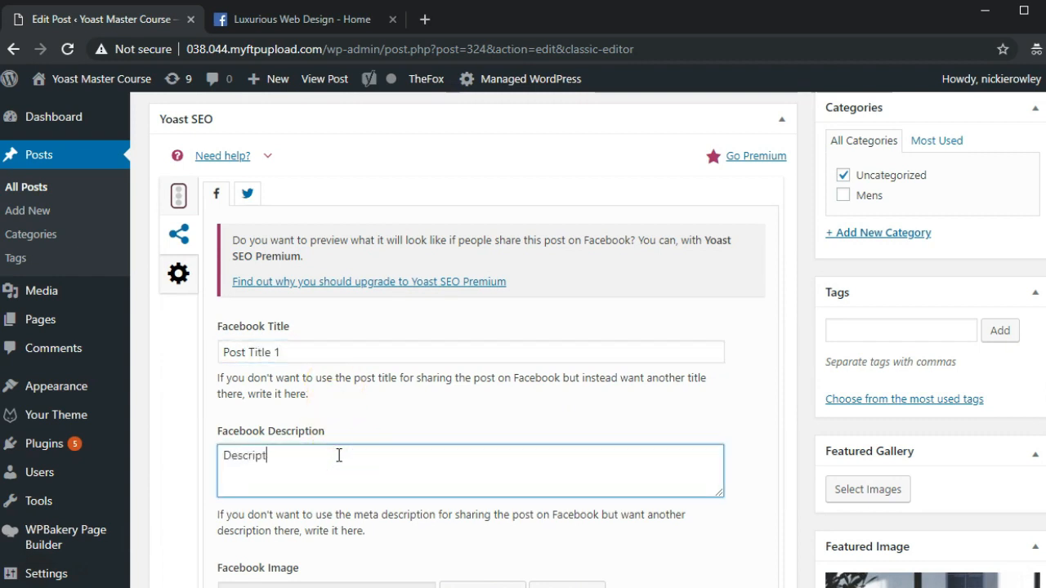
pyautogui.write('ion of post title one')
pyautogui.write(' as a part o')
pyautogui.write('f the Y')
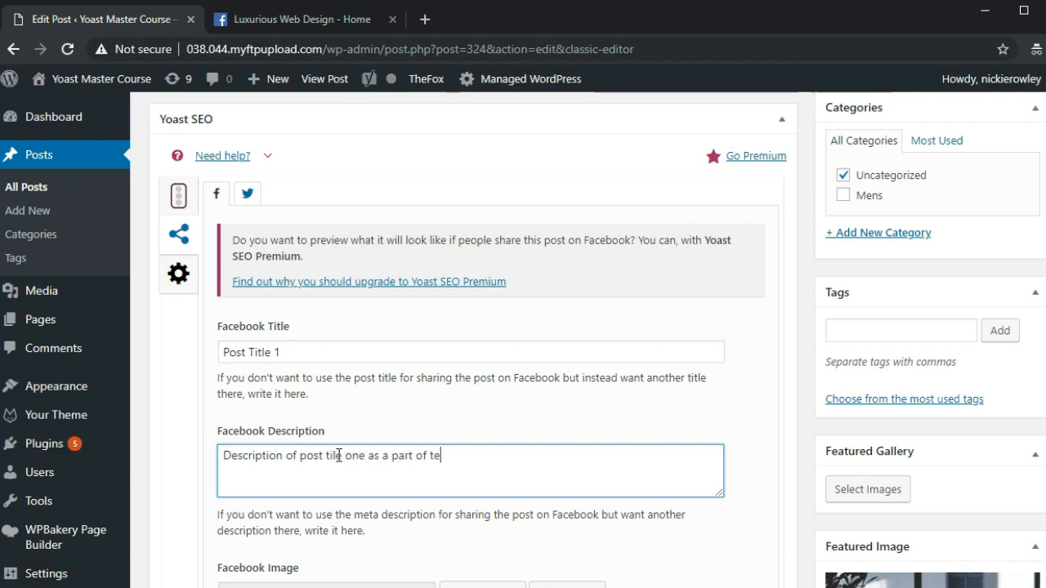
pyautogui.write('oast SEO')
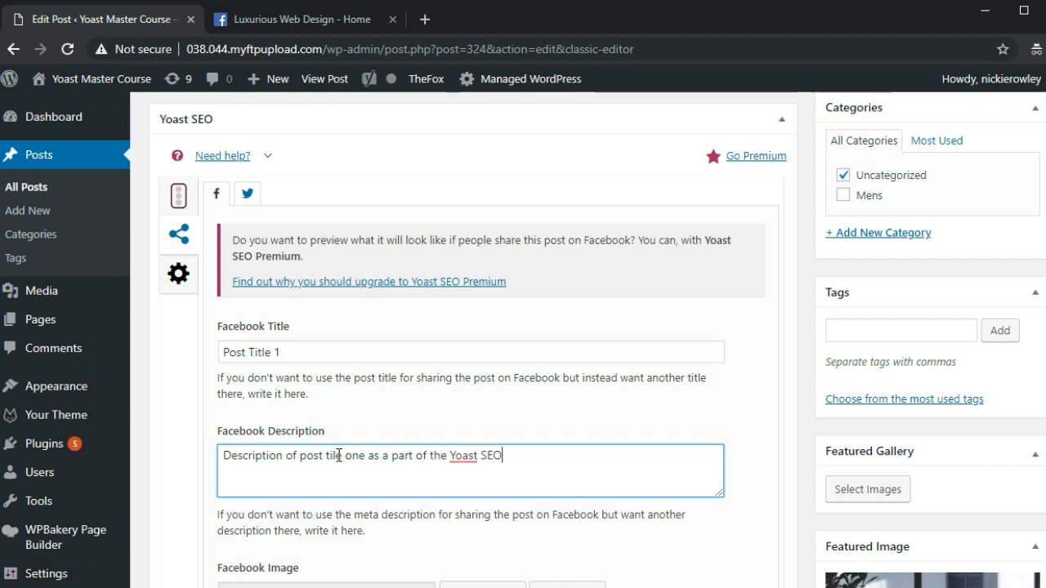
pyautogui.write(' Master Course')
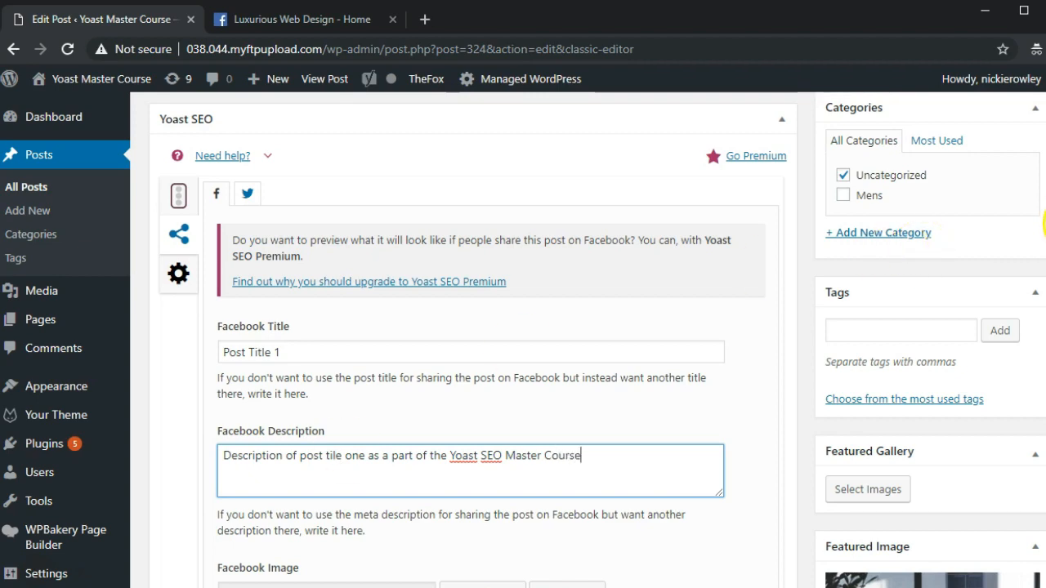
pyautogui.scroll(-6, 1043, 225)
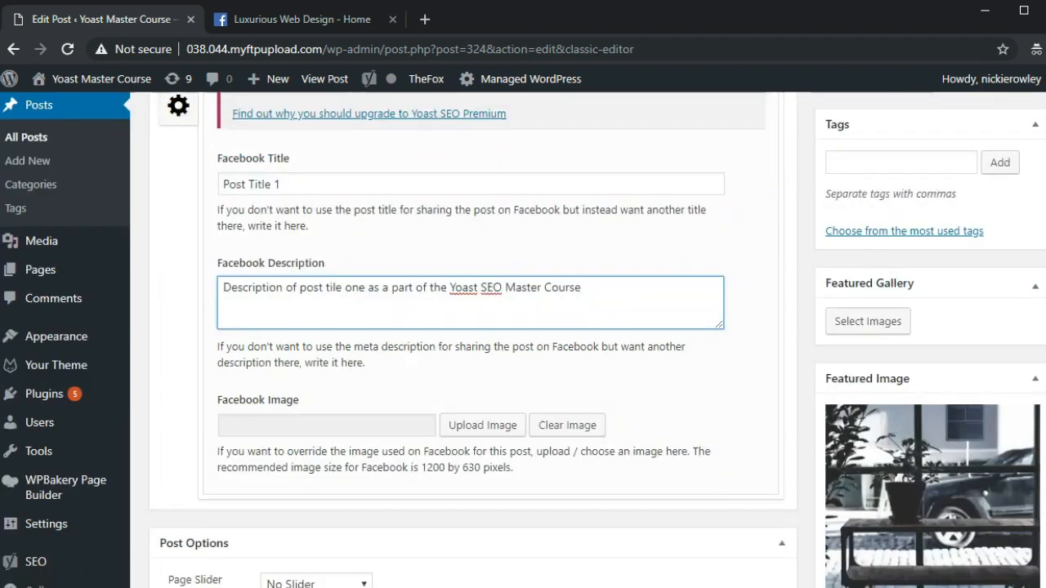
pyautogui.scroll(5, 1043, 224)
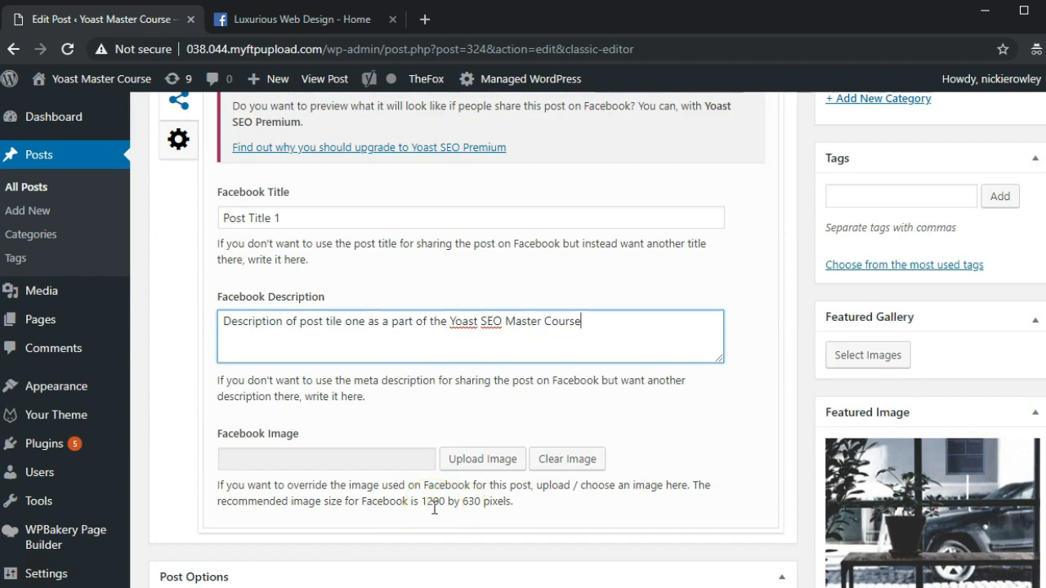
# - Set Seafood.png from the media library as the post's Facebook image and update the post
pyautogui.click(482, 460)
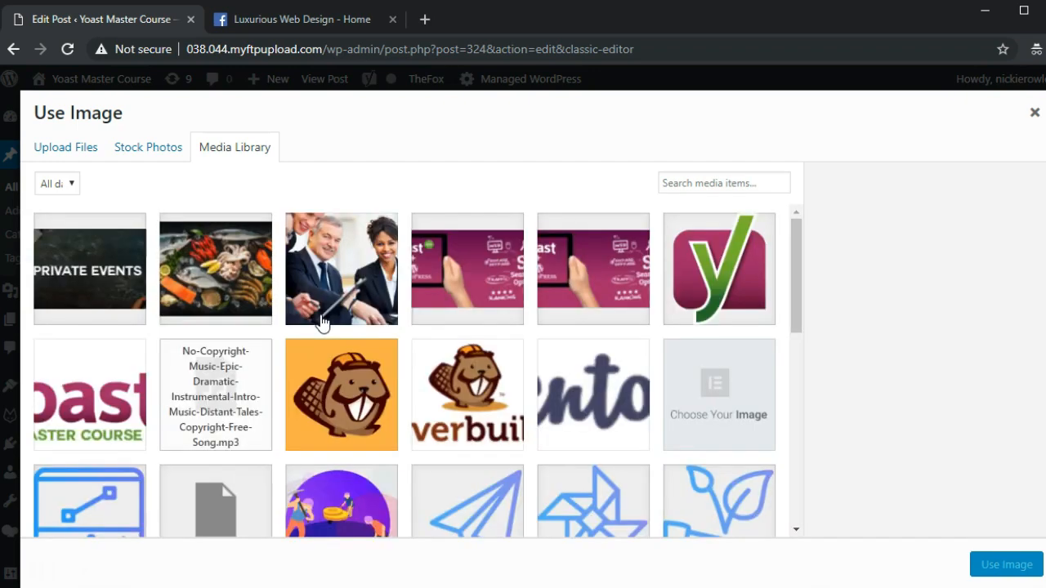
pyautogui.click(233, 274)
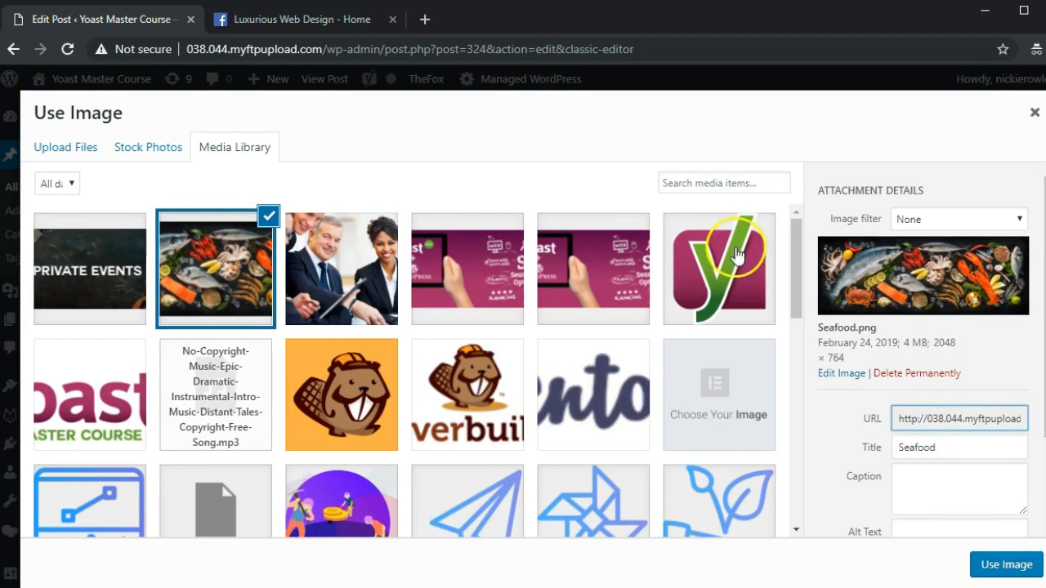
pyautogui.click(1005, 564)
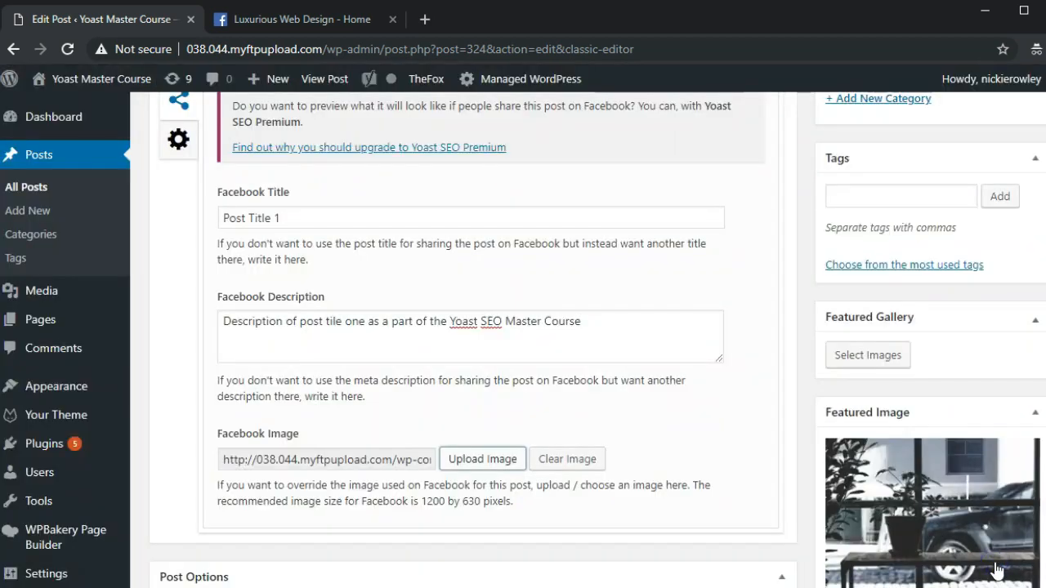
pyautogui.click(829, 350)
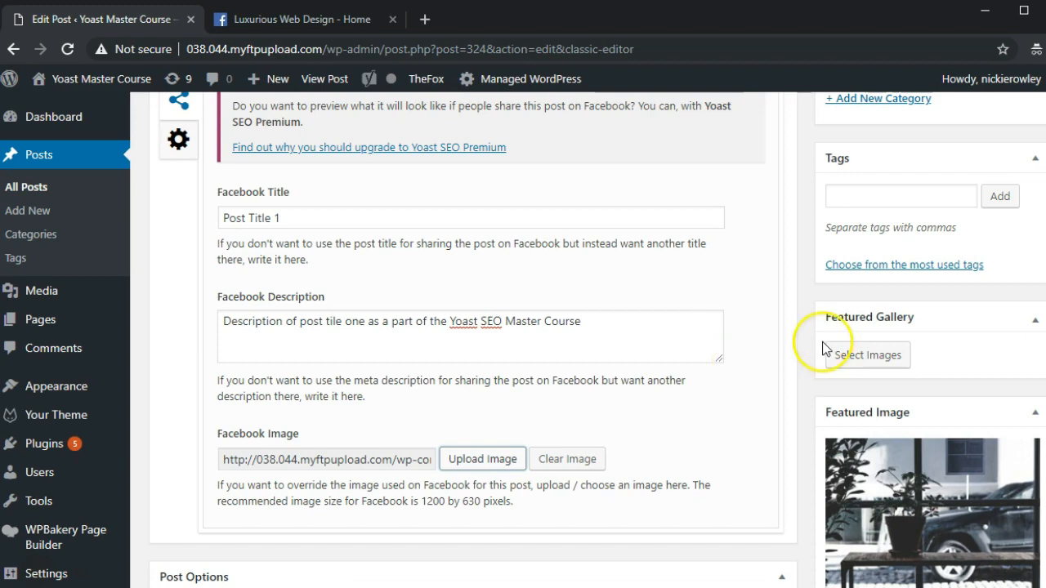
pyautogui.scroll(10, 596, 340)
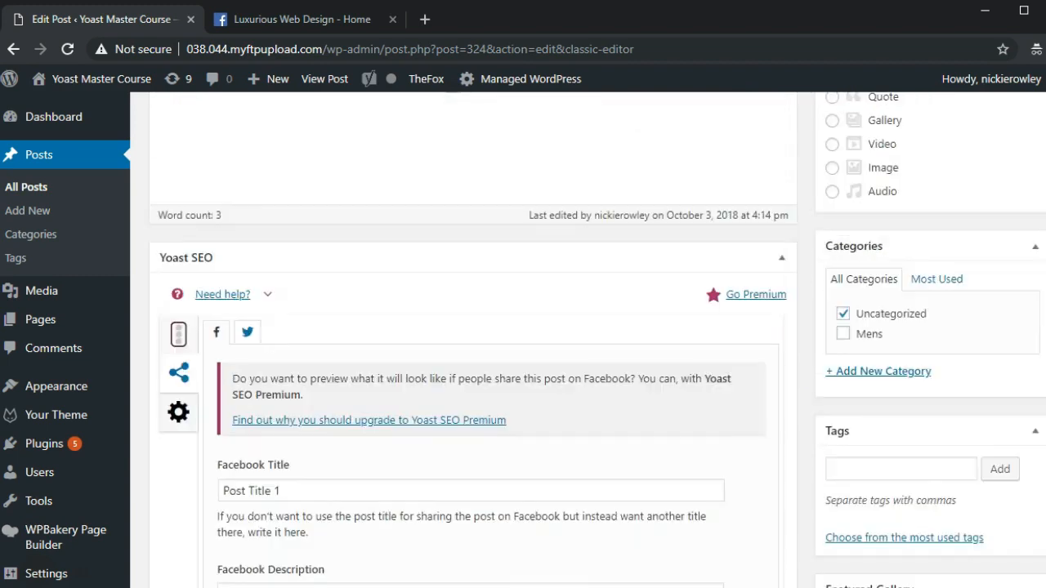
pyautogui.click(1011, 406)
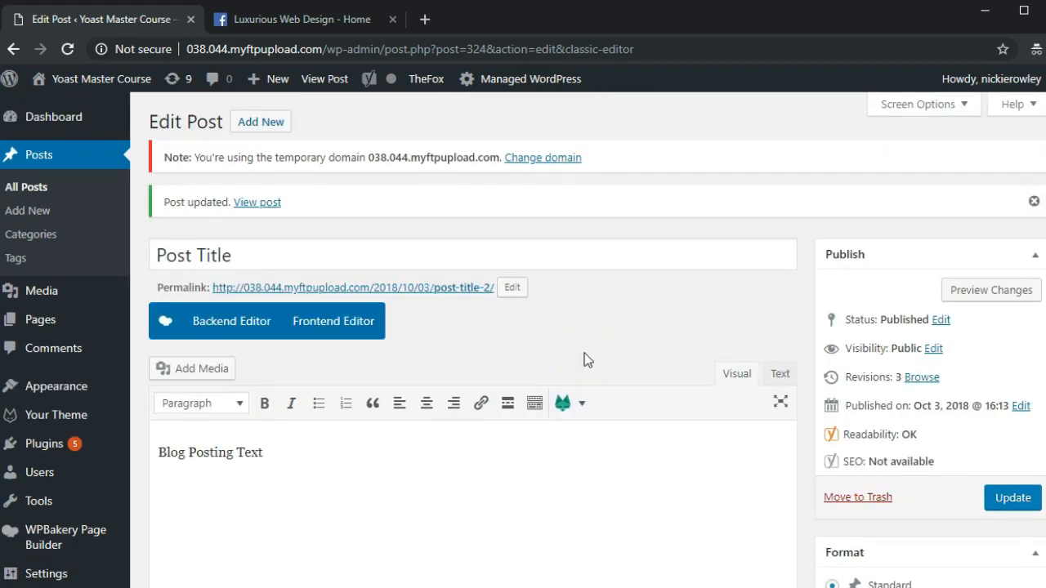
# - Copy the post's full permalink from beneath its title
pyautogui.click(517, 311)
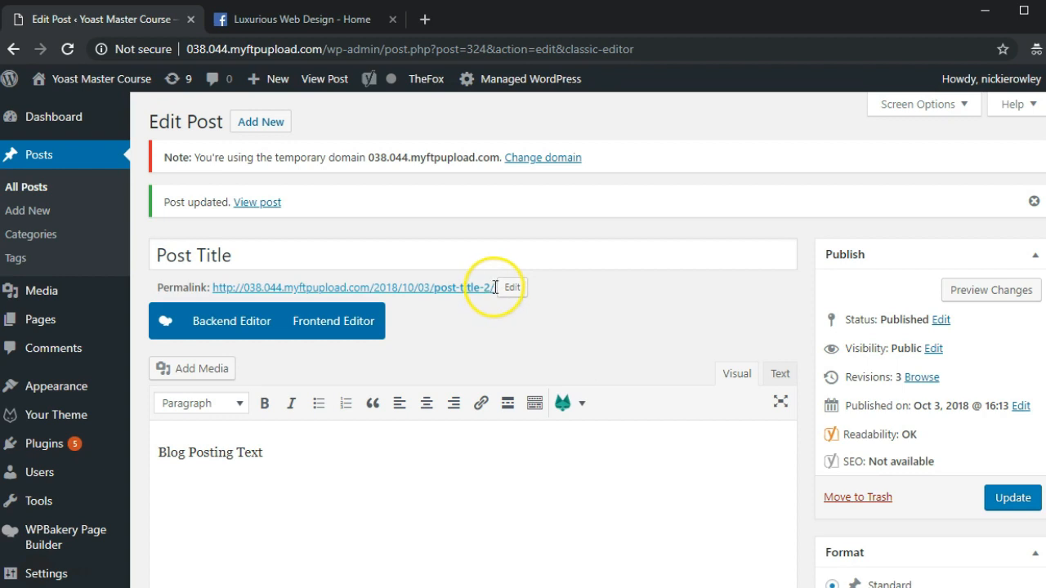
pyautogui.moveTo(491, 286); pyautogui.dragTo(209, 288)
pyautogui.rightClick(219, 292)
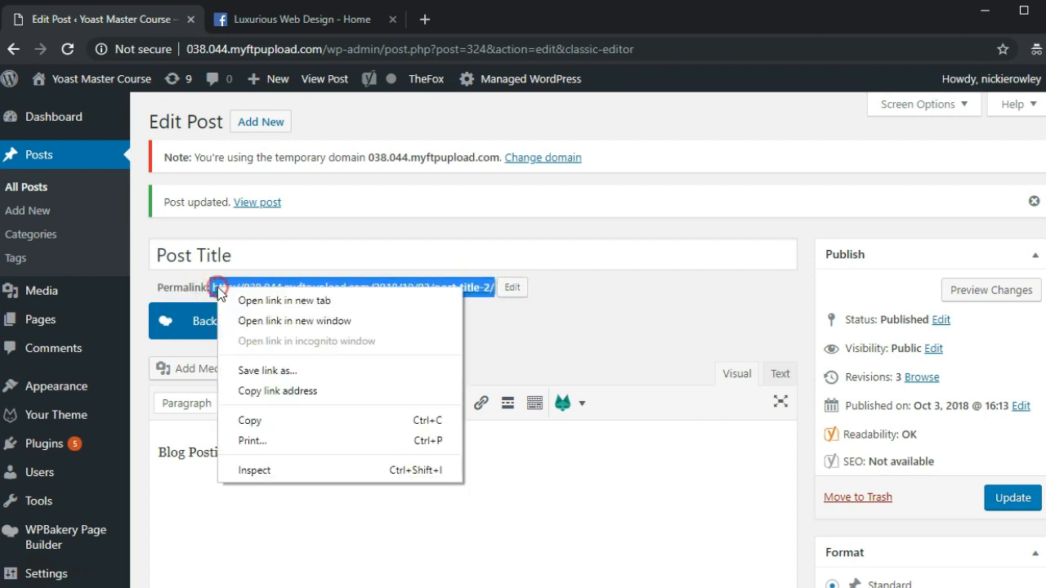
pyautogui.click(255, 421)
# - Switch to the Luxurious Web Design Facebook page and paste the copied permalink into a new post to generate its link preview
pyautogui.click(303, 21)
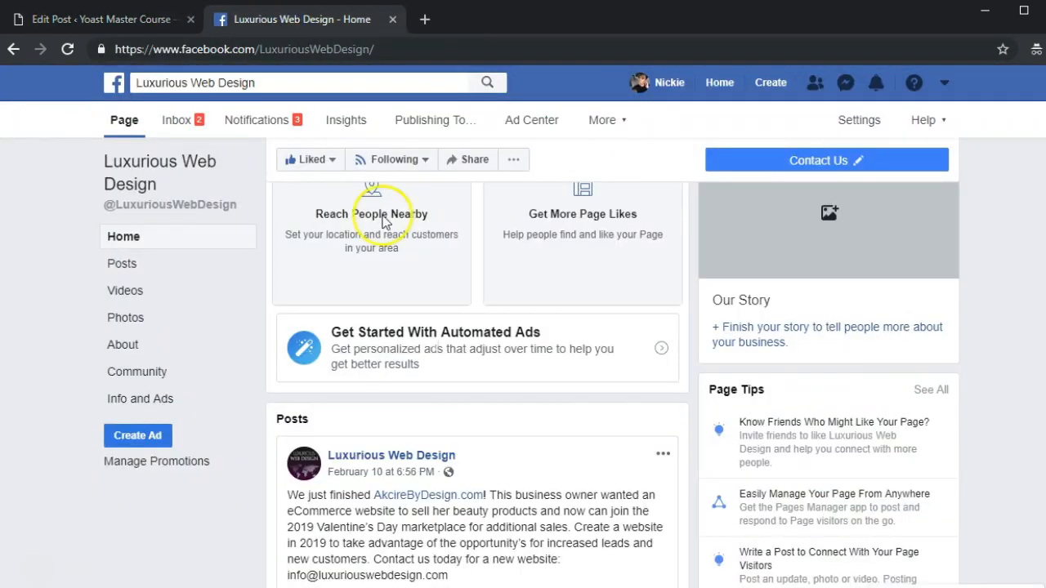
pyautogui.scroll(5, 1043, 196)
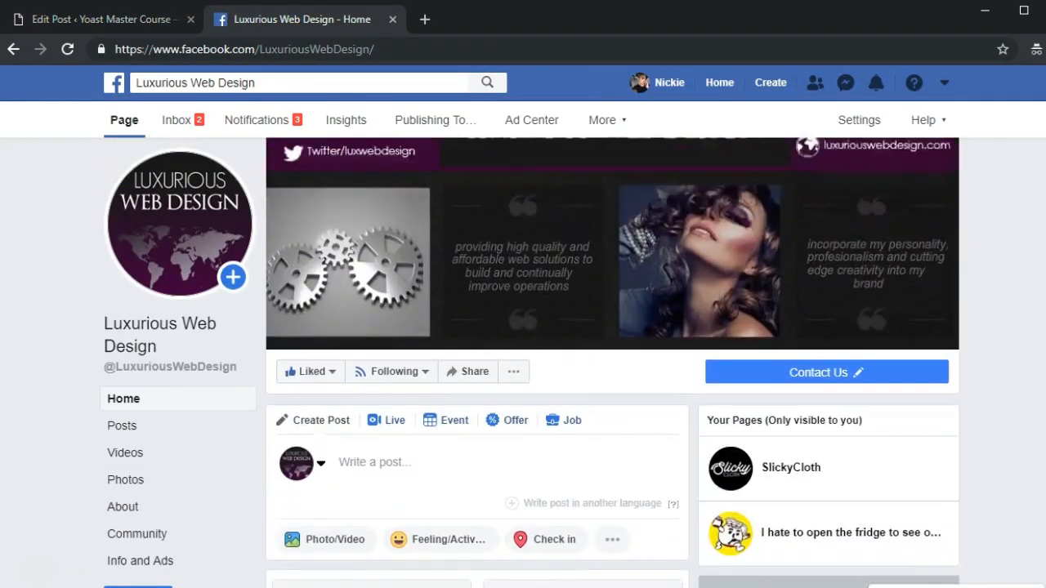
pyautogui.click(489, 464)
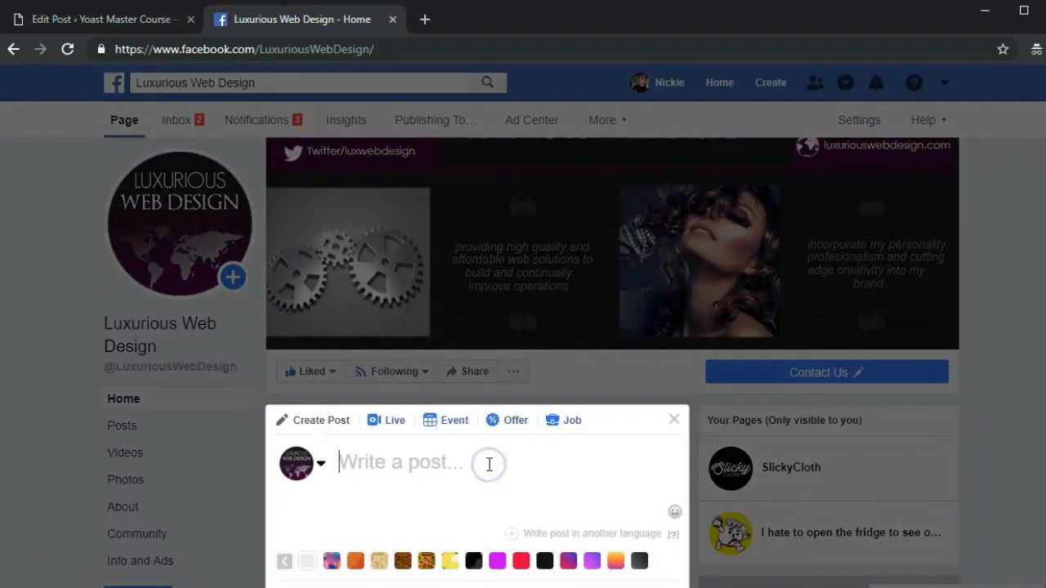
pyautogui.hotkey('ctrl', 'v')
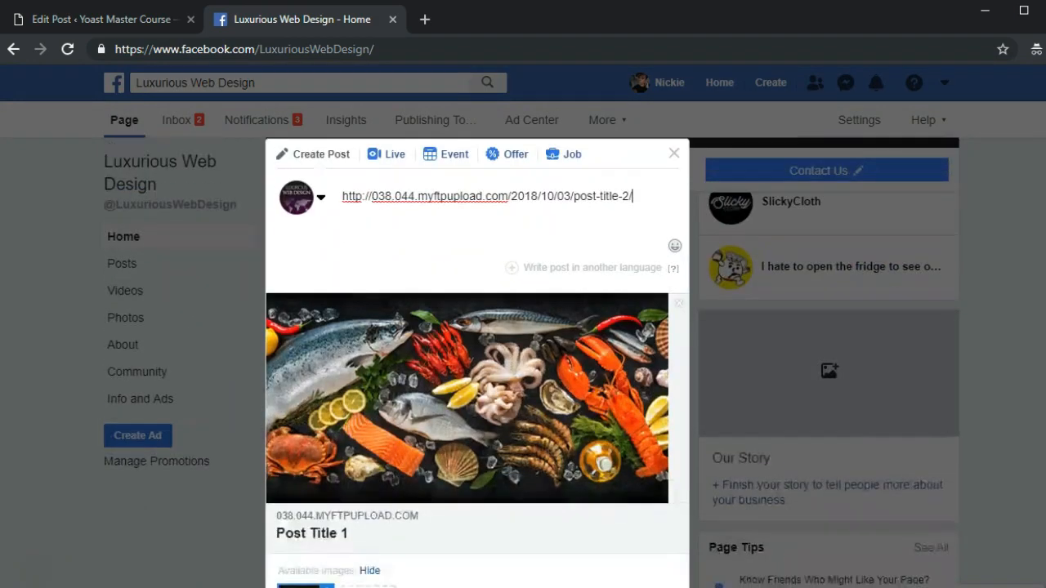
pyautogui.scroll(-2, 477, 343)
pyautogui.scroll(3, 477, 344)
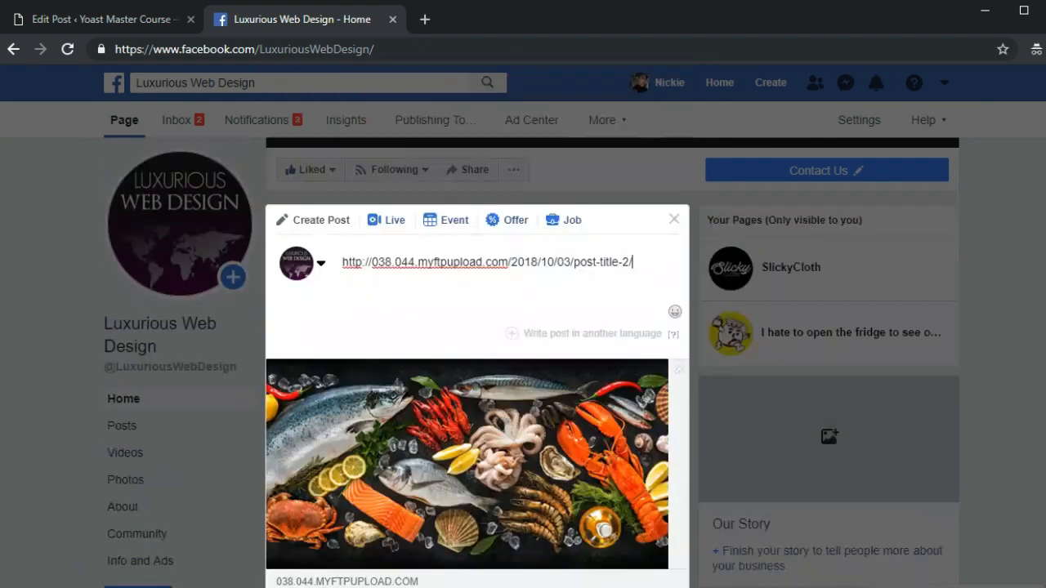
pyautogui.scroll(-1, 478, 343)
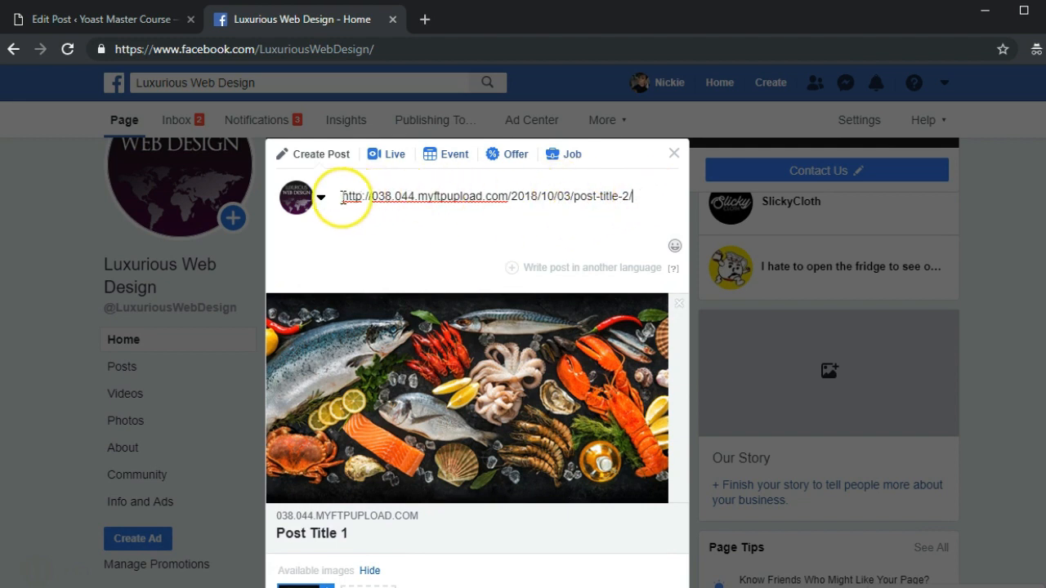
# - Replace the pasted URL in the Facebook post with the text "Additional Content", keeping the link preview
pyautogui.moveTo(343, 196); pyautogui.dragTo(636, 195)
pyautogui.press('BackSpace')
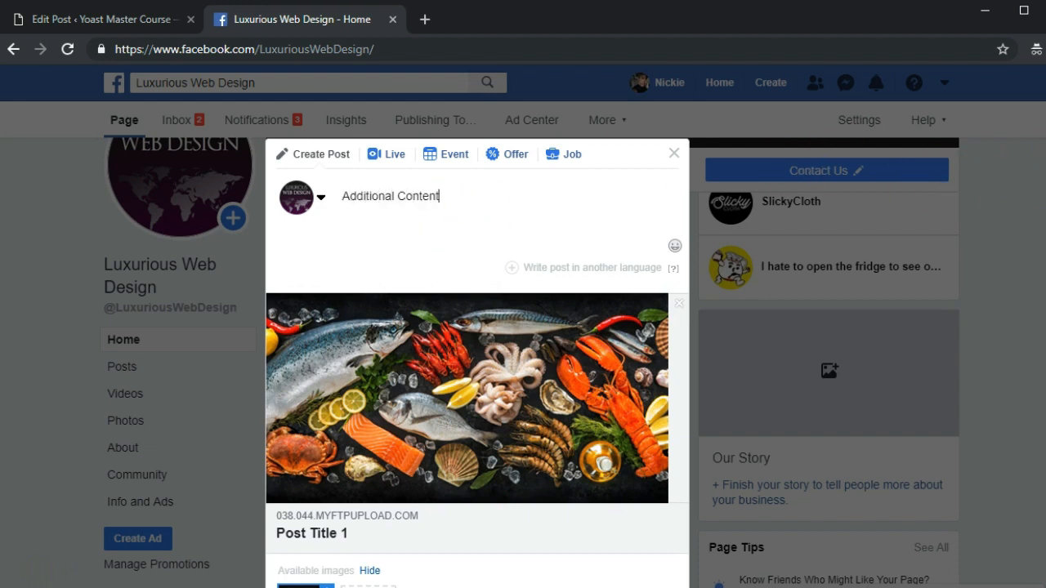
pyautogui.scroll(-6, 946, 256)
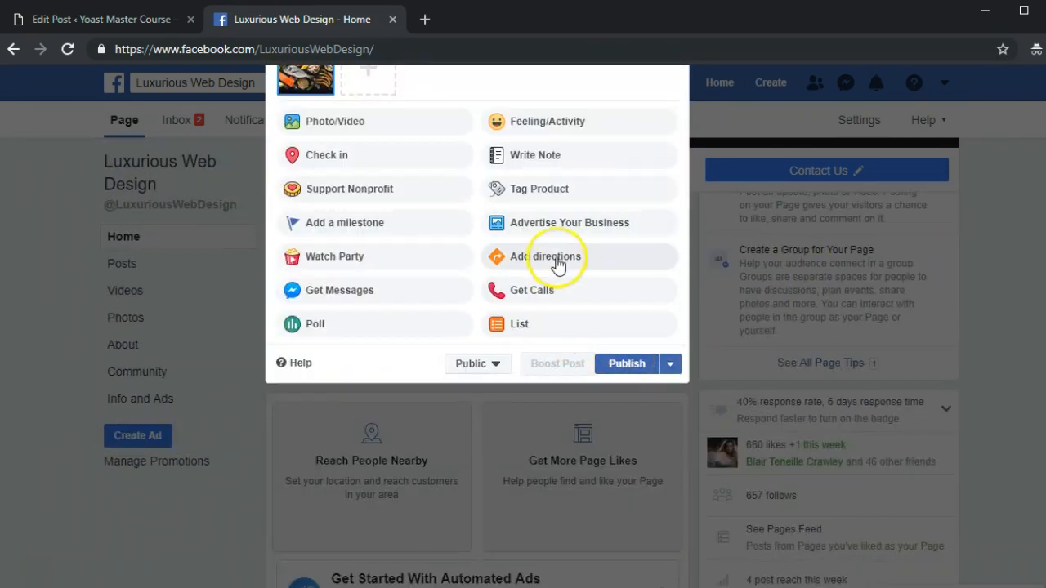
# - Compare the WordPress post with the image and title in the Facebook draft's link preview
pyautogui.click(135, 19)
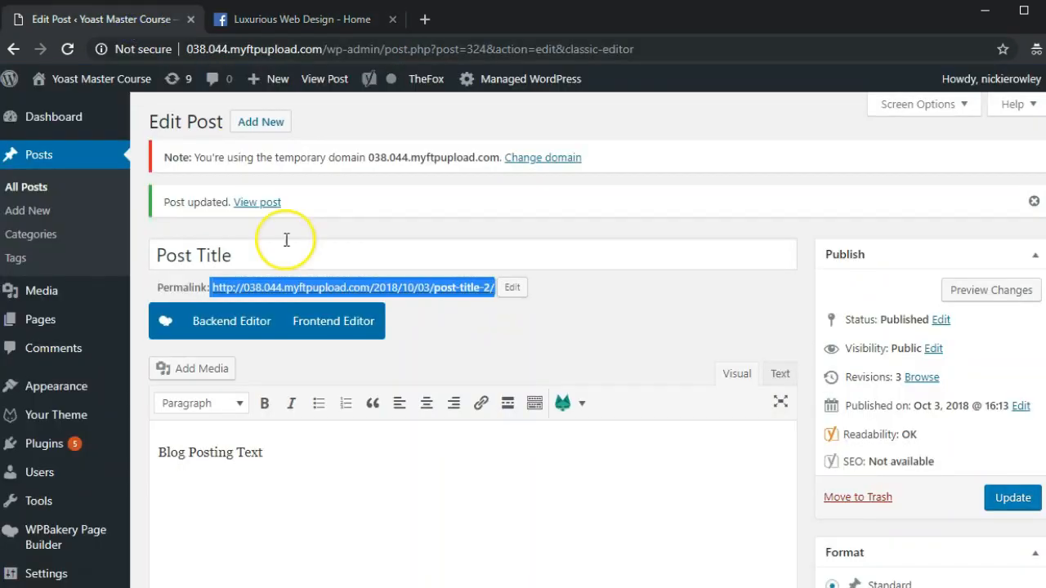
pyautogui.click(347, 33)
pyautogui.scroll(4, 1040, 249)
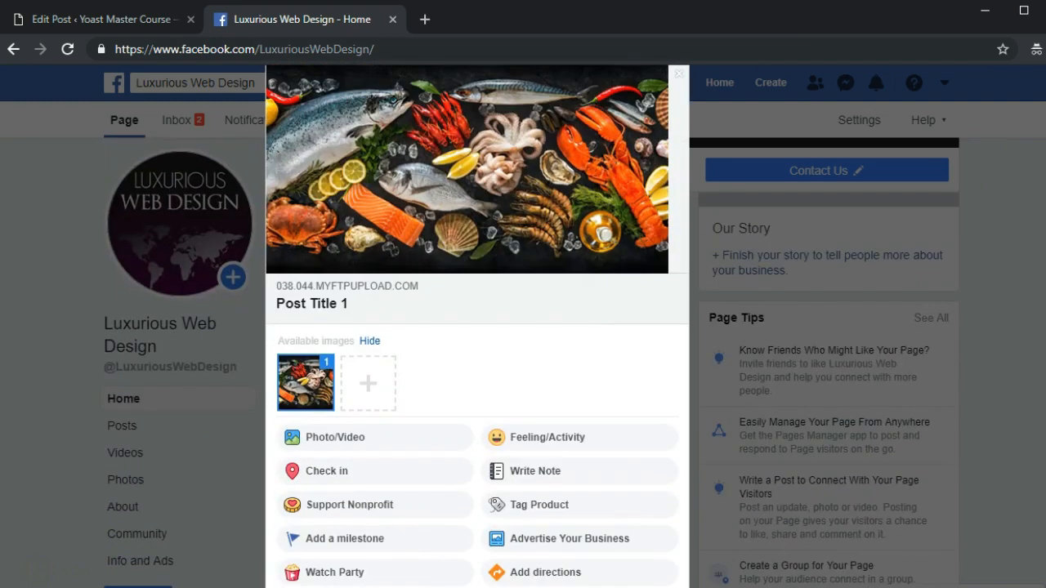
pyautogui.scroll(3, 612, 326)
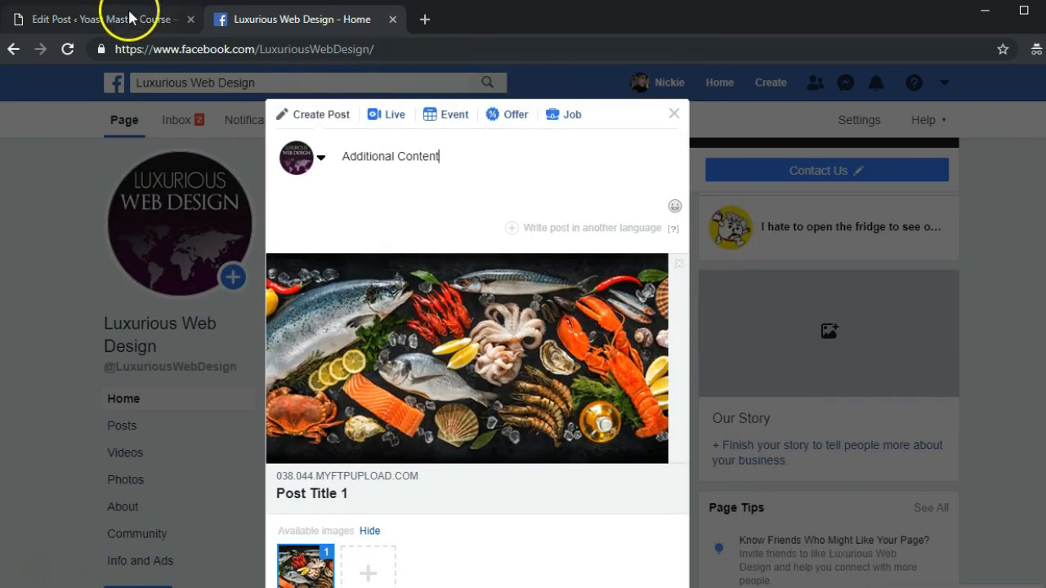
# - Switch to the WordPress post editor and review the Facebook title and description in the Yoast SEO social settings
pyautogui.click(129, 18)
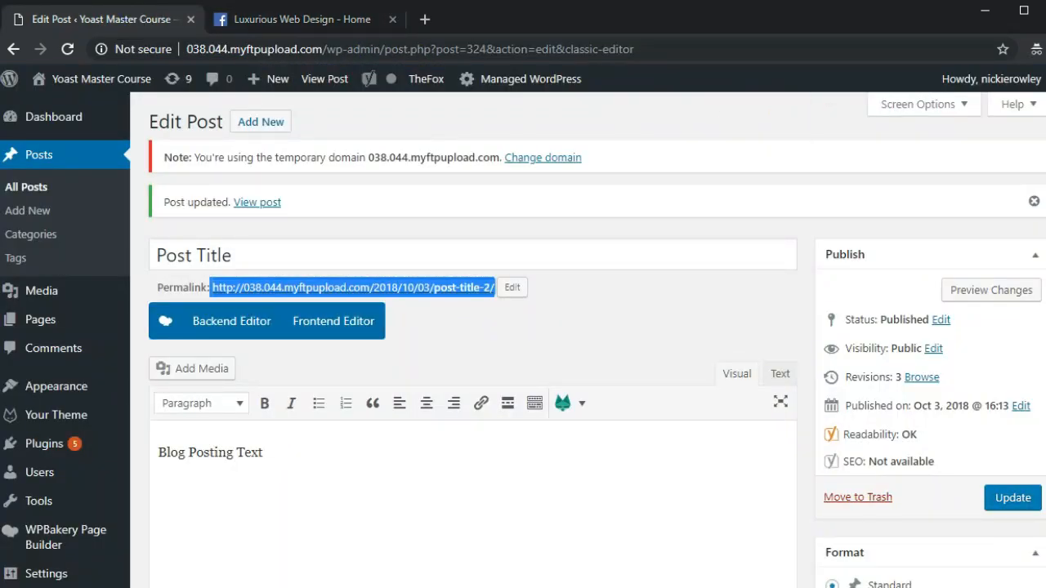
pyautogui.scroll(-4, 522, 340)
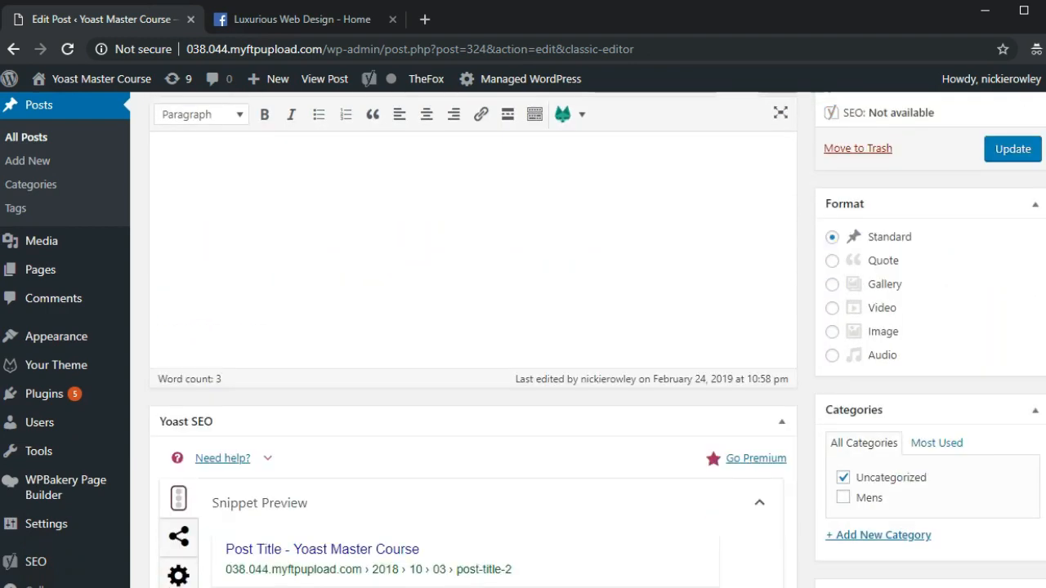
pyautogui.scroll(-3, 327, 299)
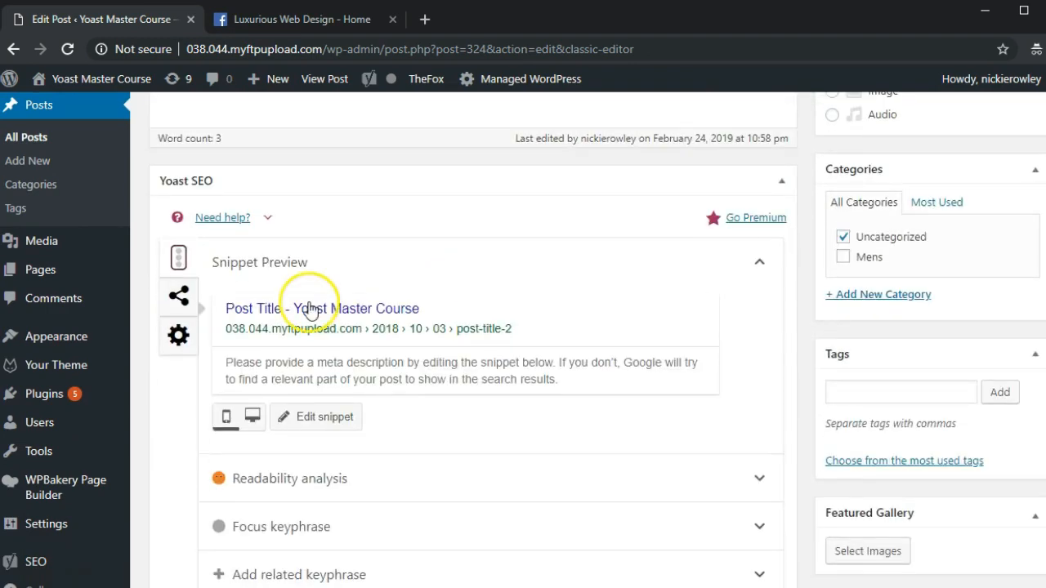
pyautogui.click(188, 306)
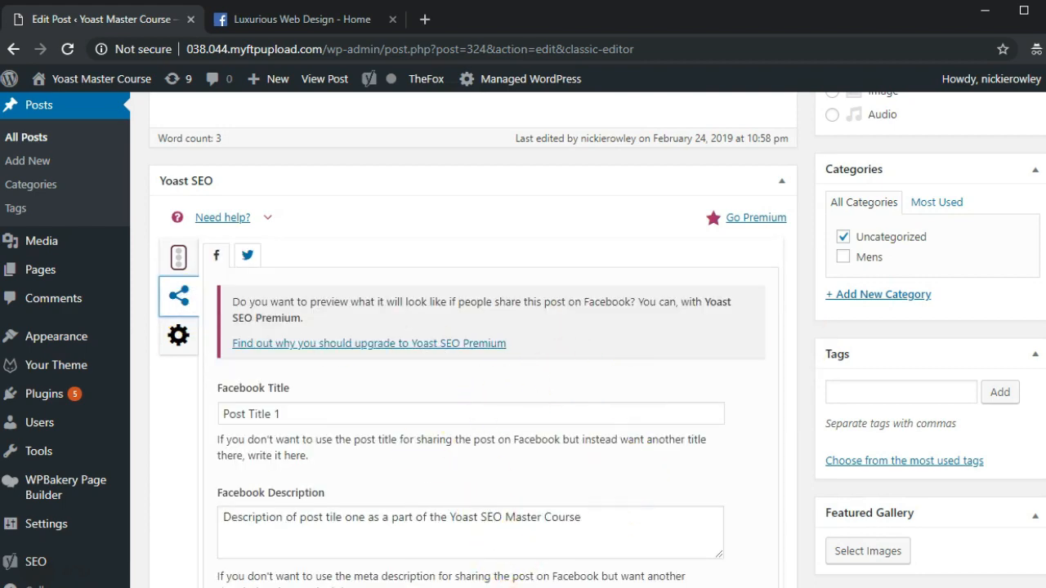
pyautogui.scroll(-4, 284, 458)
pyautogui.scroll(3, 284, 457)
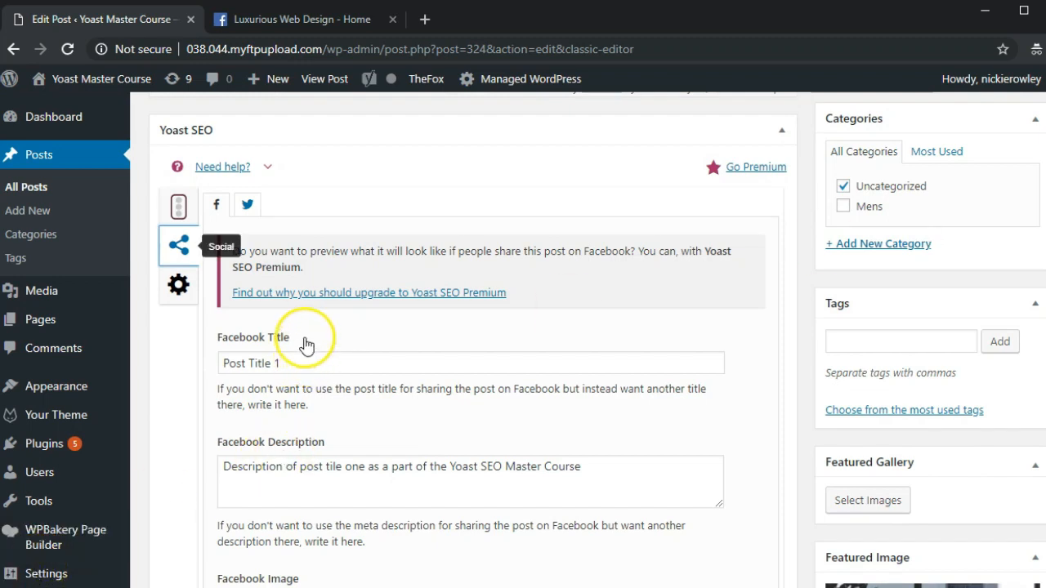
# - Examine the Twitter title, description and image fields in the post's Yoast SEO social settings
pyautogui.click(248, 205)
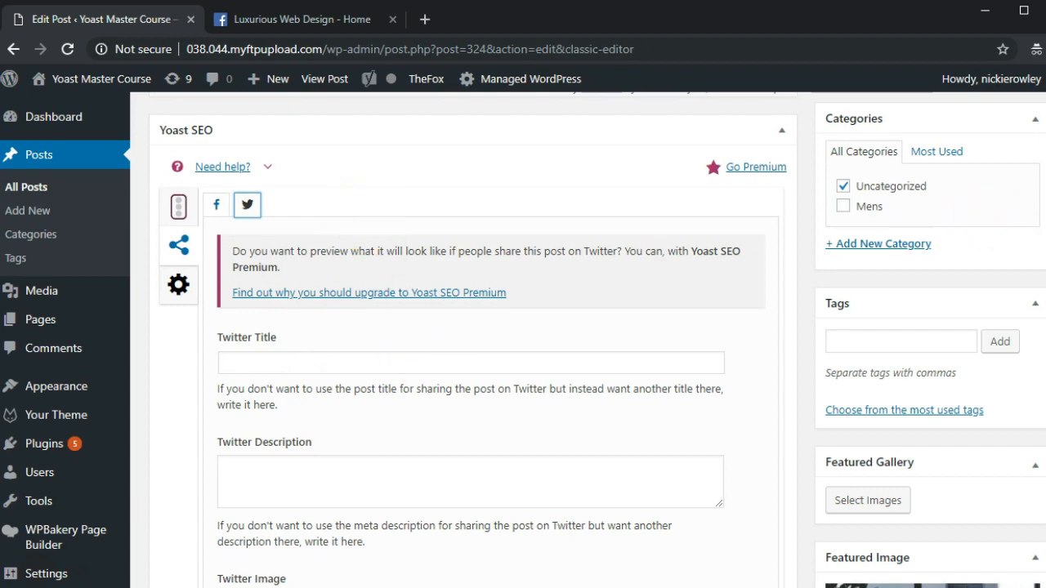
pyautogui.scroll(-2, 597, 340)
pyautogui.scroll(1, 596, 340)
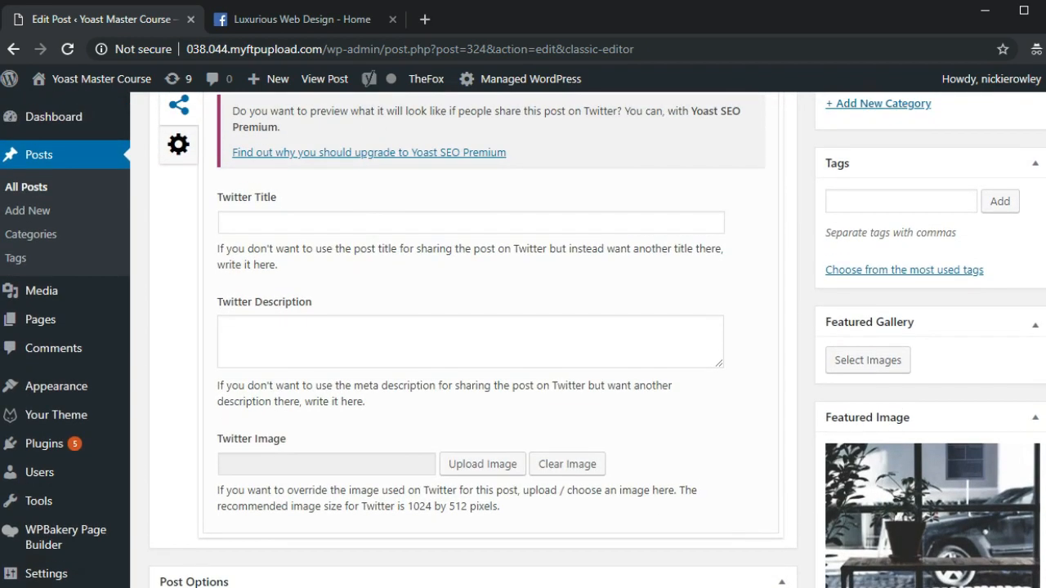
pyautogui.scroll(1, 523, 340)
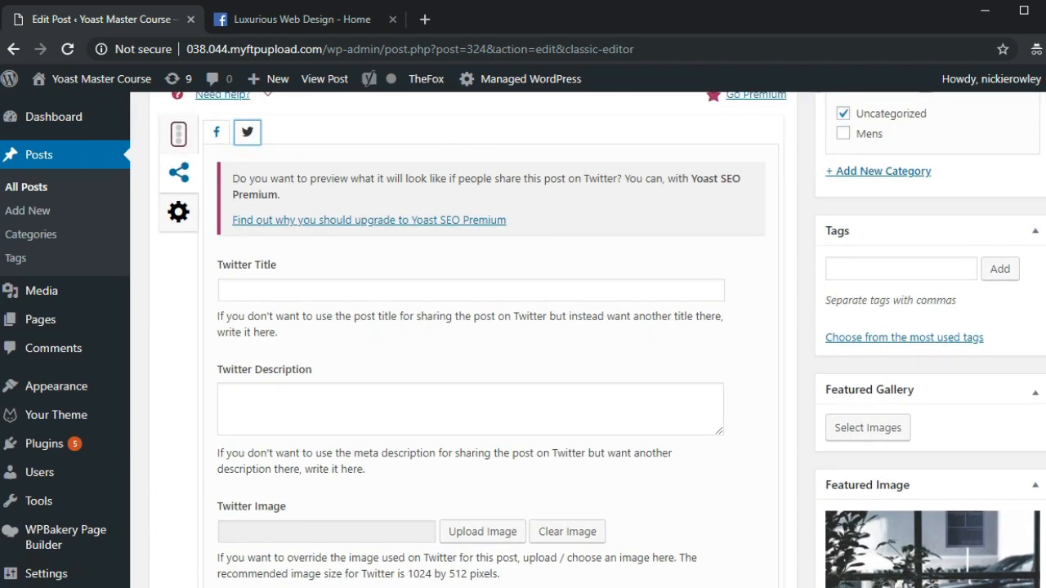
pyautogui.scroll(2, 523, 340)
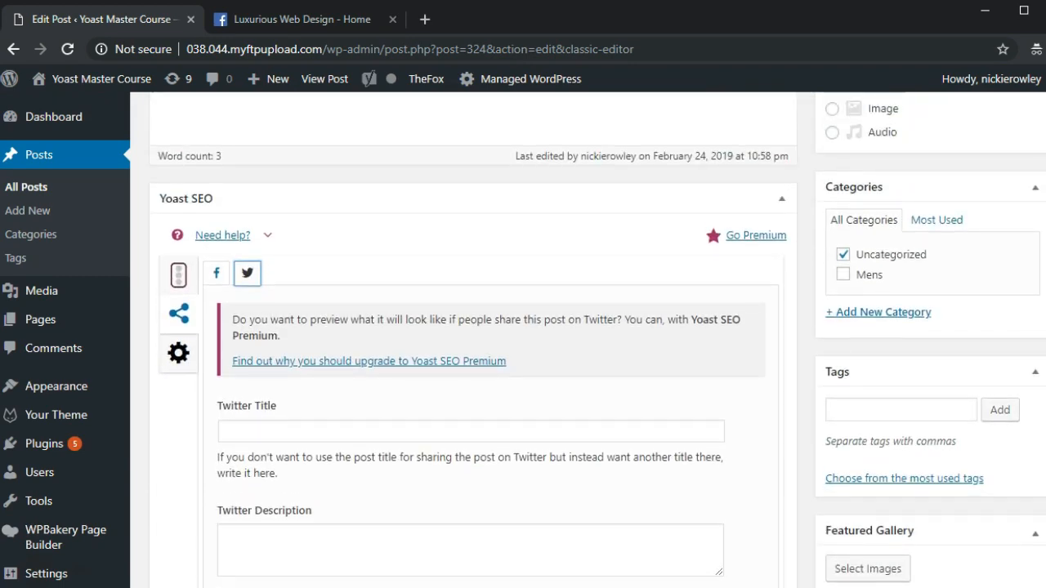
pyautogui.scroll(4, 523, 340)
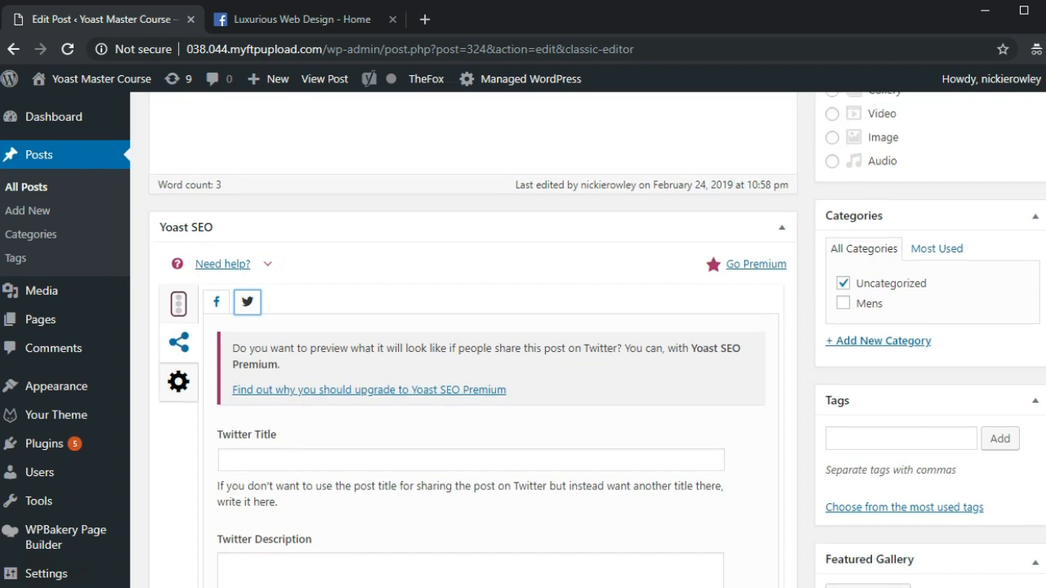
pyautogui.scroll(3, 523, 339)
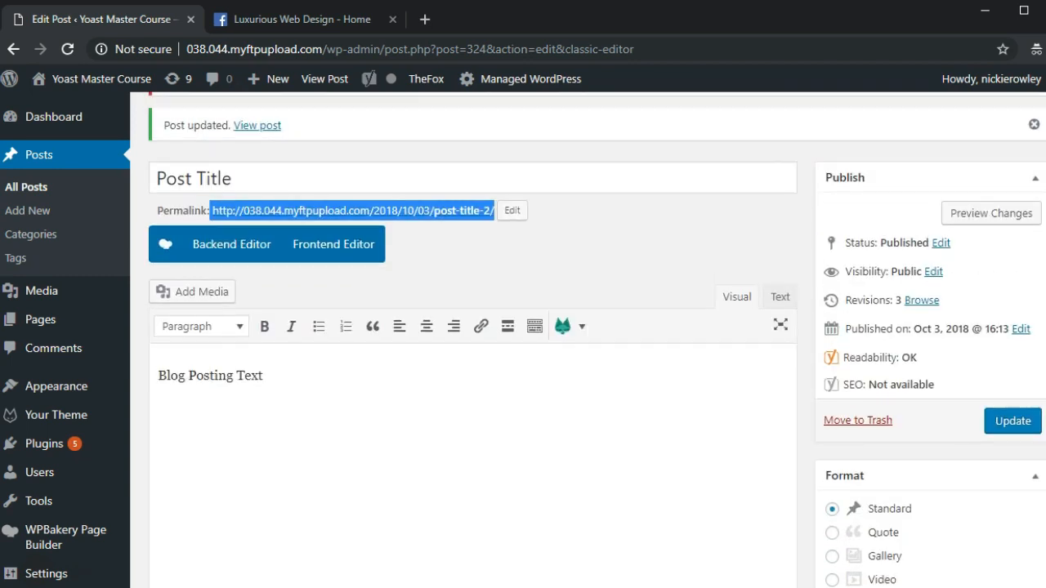
pyautogui.scroll(-2, 523, 339)
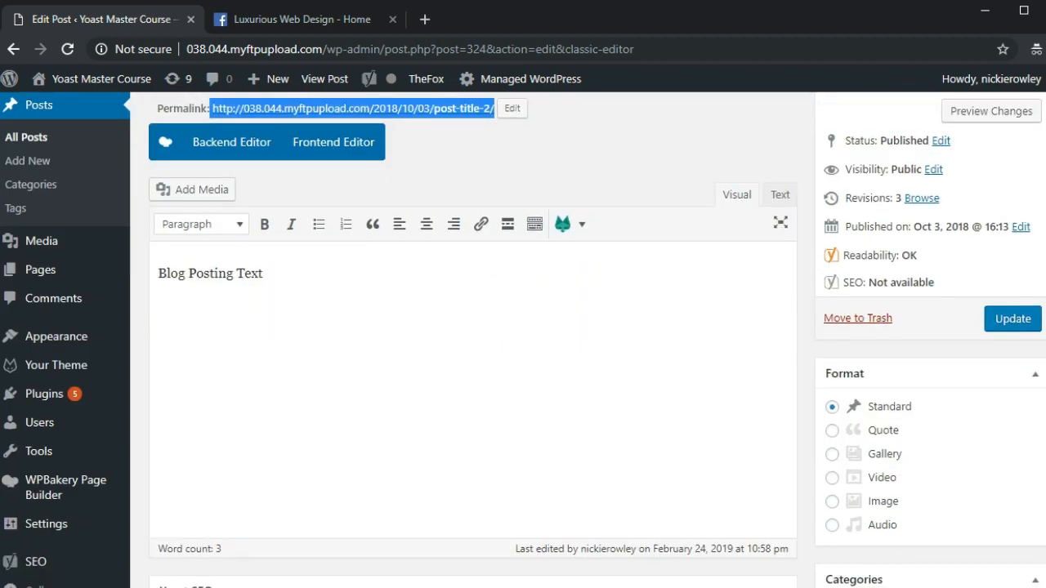
pyautogui.scroll(-7, 523, 340)
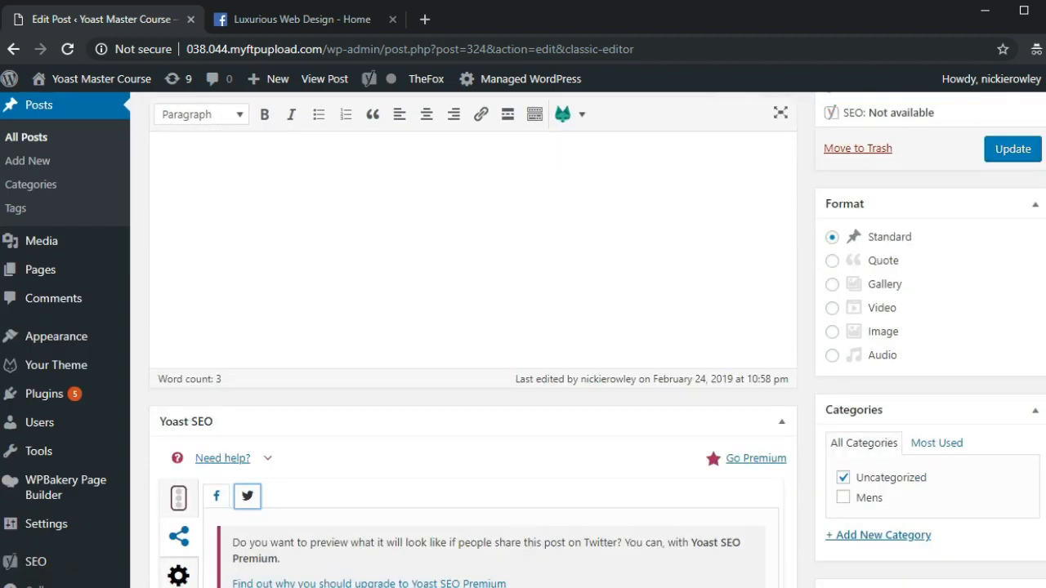
pyautogui.scroll(-1, 1041, 251)
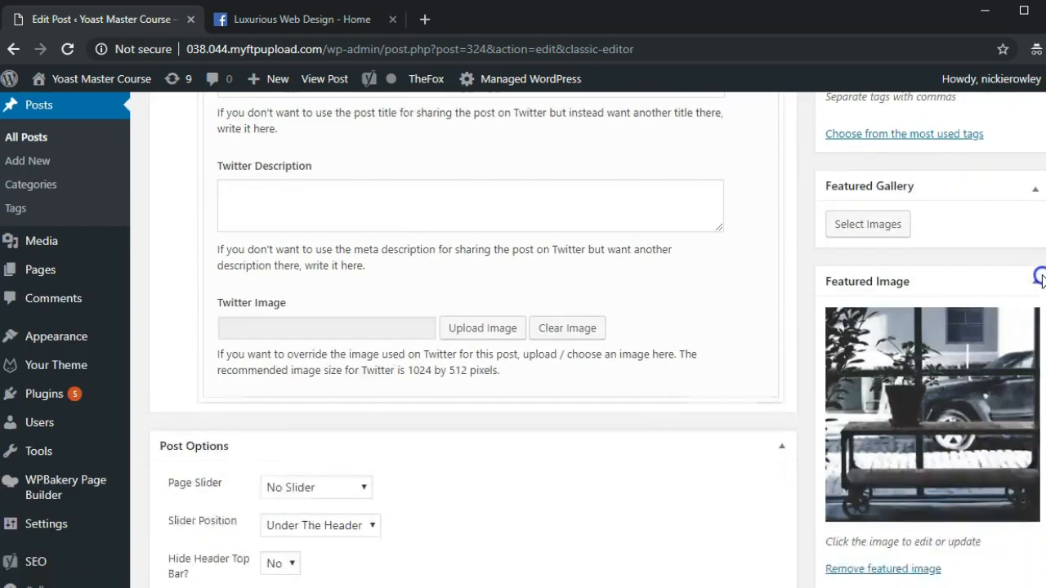
# - Return to the Facebook page to view the draft post with its link preview
pyautogui.scroll(9, 1038, 205)
pyautogui.scroll(2, 1037, 131)
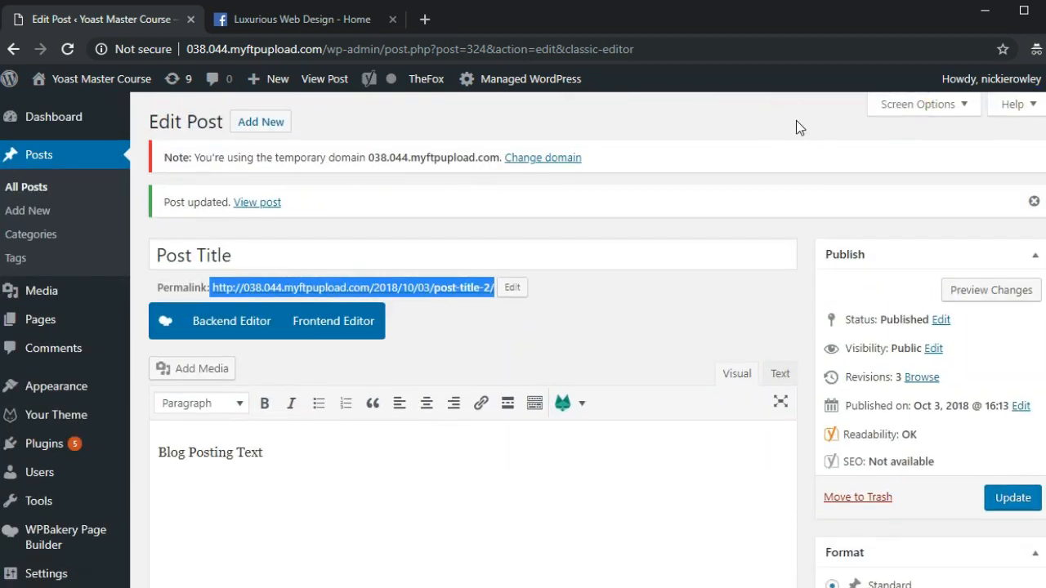
pyautogui.click(336, 20)
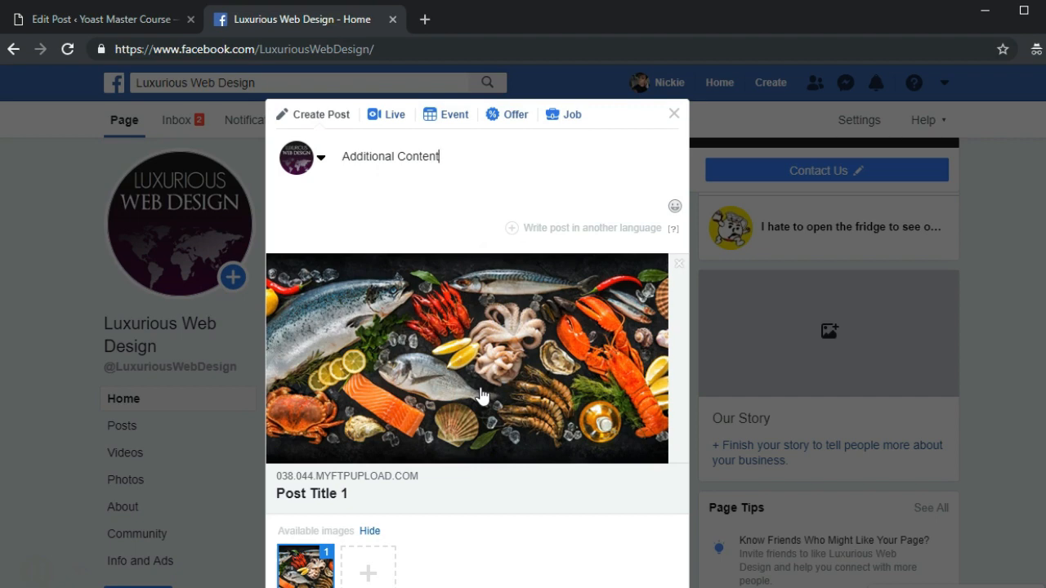
# - Switch to the WordPress post editor, review its Facebook title, description and image fields, and locate the Yoast SEO social settings
pyautogui.click(138, 16)
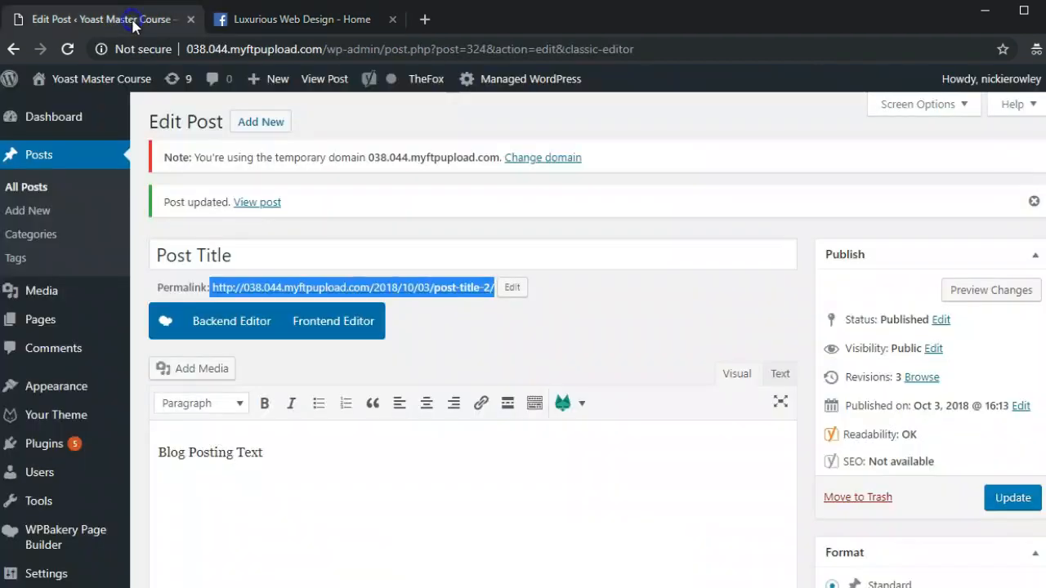
pyautogui.scroll(-10, 642, 456)
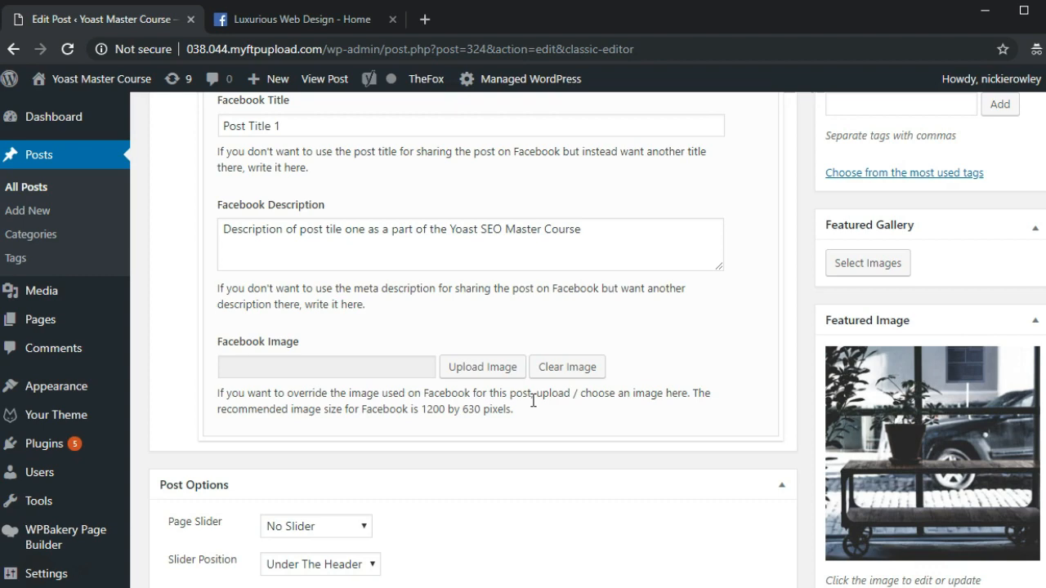
pyautogui.scroll(-6, 1044, 260)
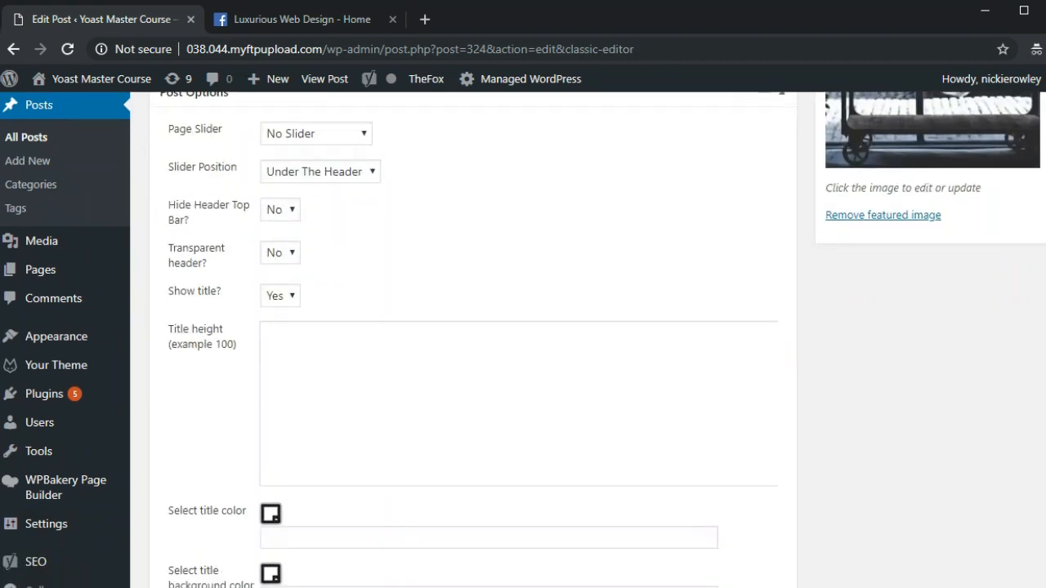
pyautogui.moveTo(89, 562)
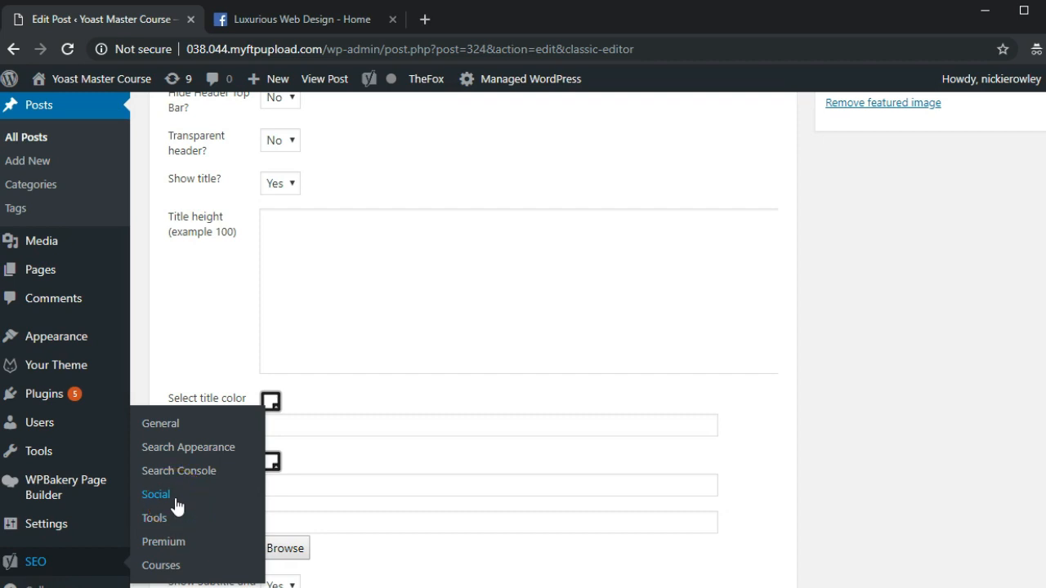
pyautogui.scroll(6, 958, 346)
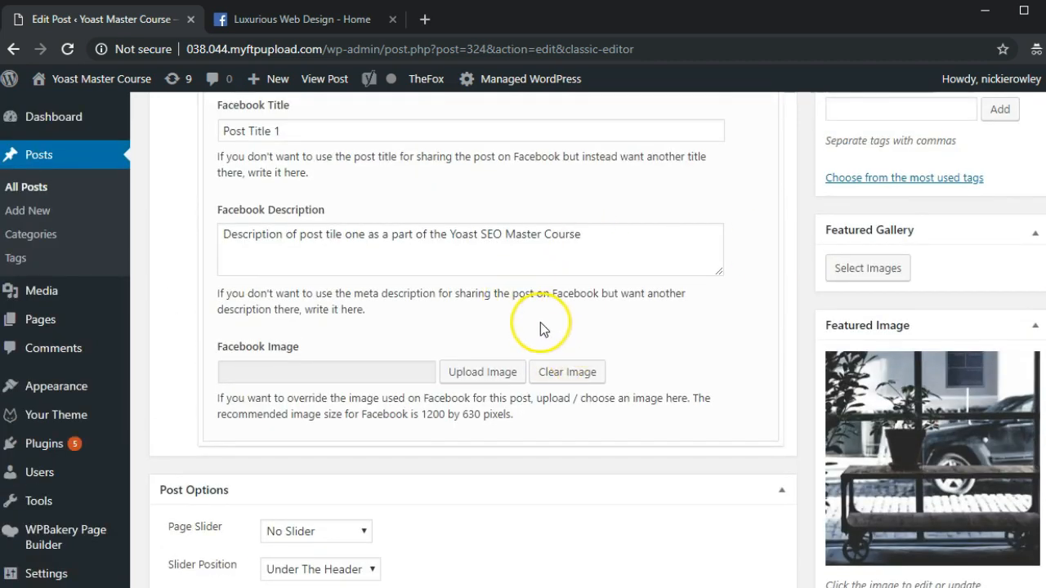
pyautogui.scroll(-6, 1044, 250)
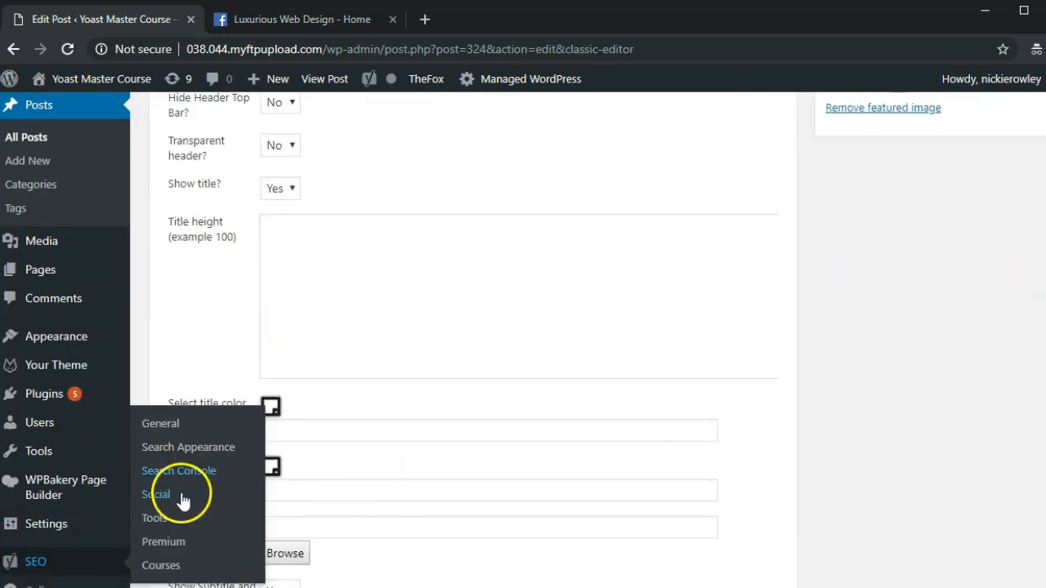
pyautogui.click(180, 498)
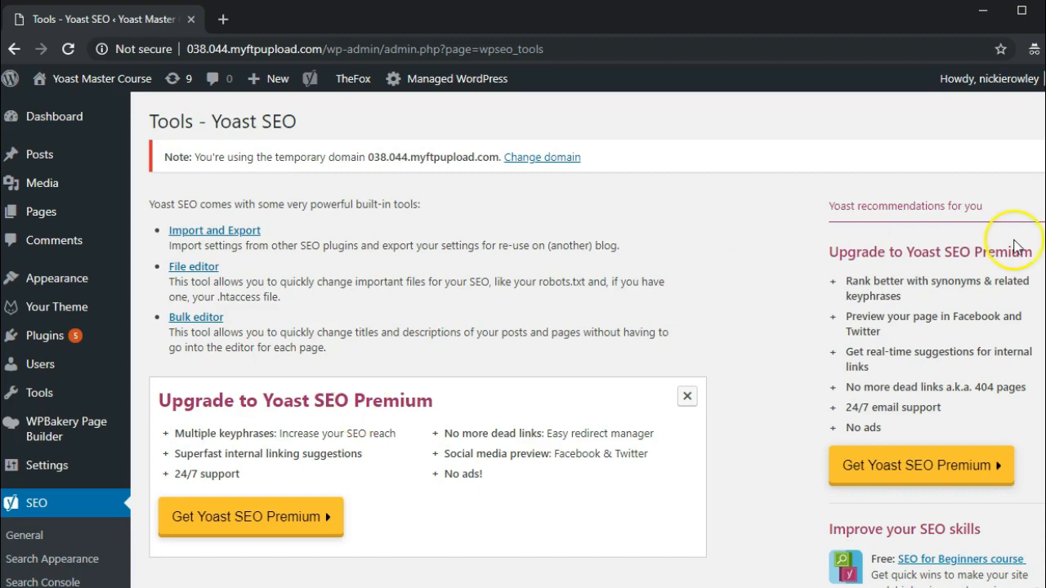
# - Open the Import and Export feature in the Yoast SEO tools and export the Yoast SEO settings
pyautogui.scroll(-2, 523, 340)
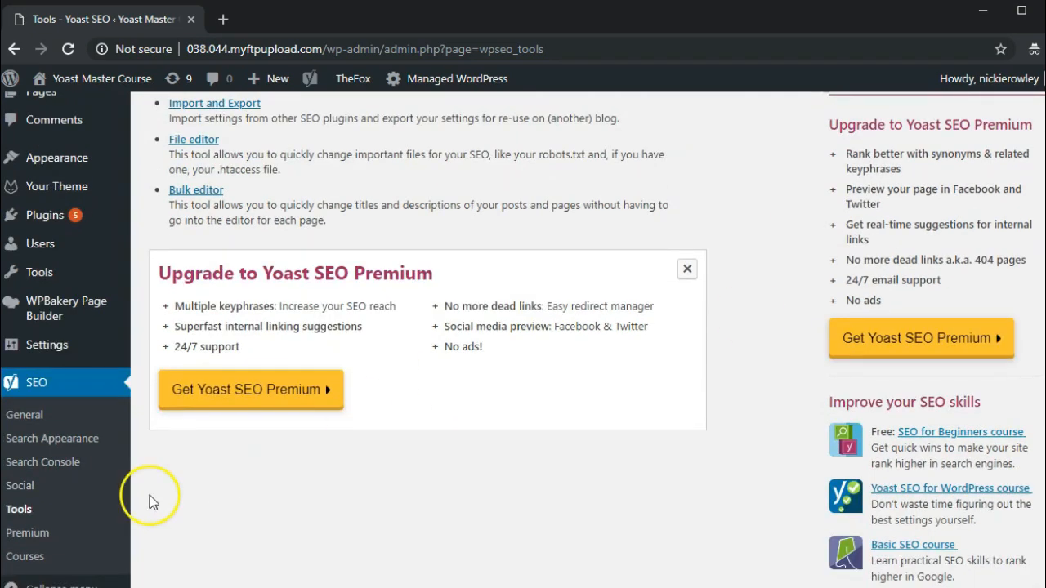
pyautogui.click(43, 515)
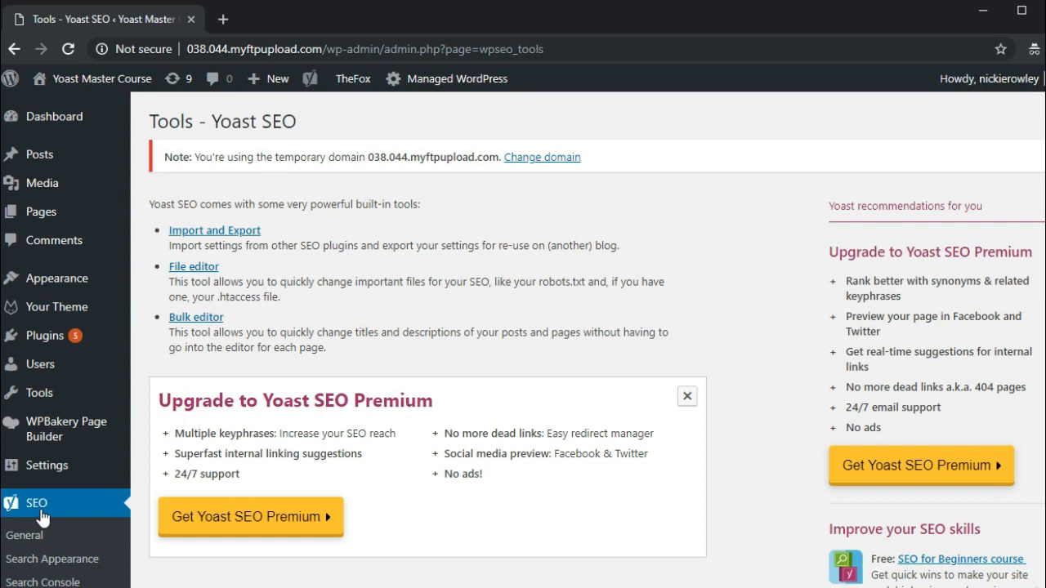
pyautogui.click(245, 234)
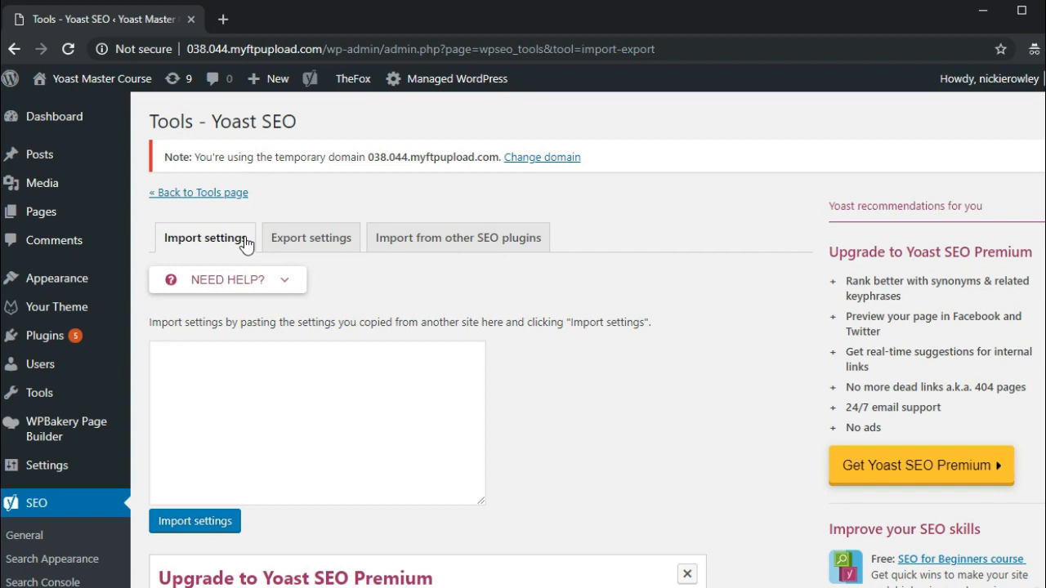
pyautogui.click(322, 229)
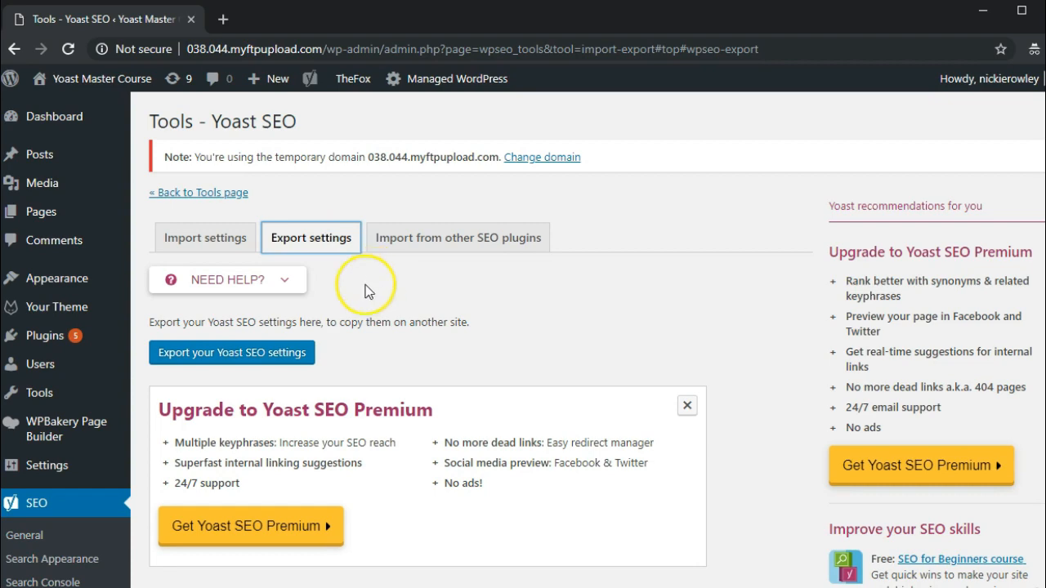
pyautogui.click(234, 359)
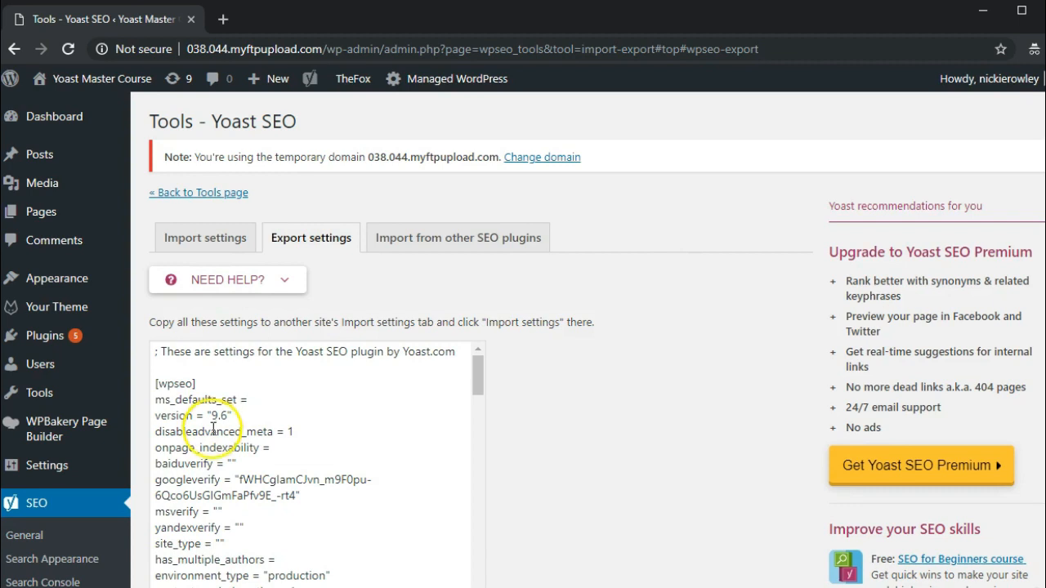
# - Select the entire text of the exported Yoast SEO settings
pyautogui.click(229, 439)
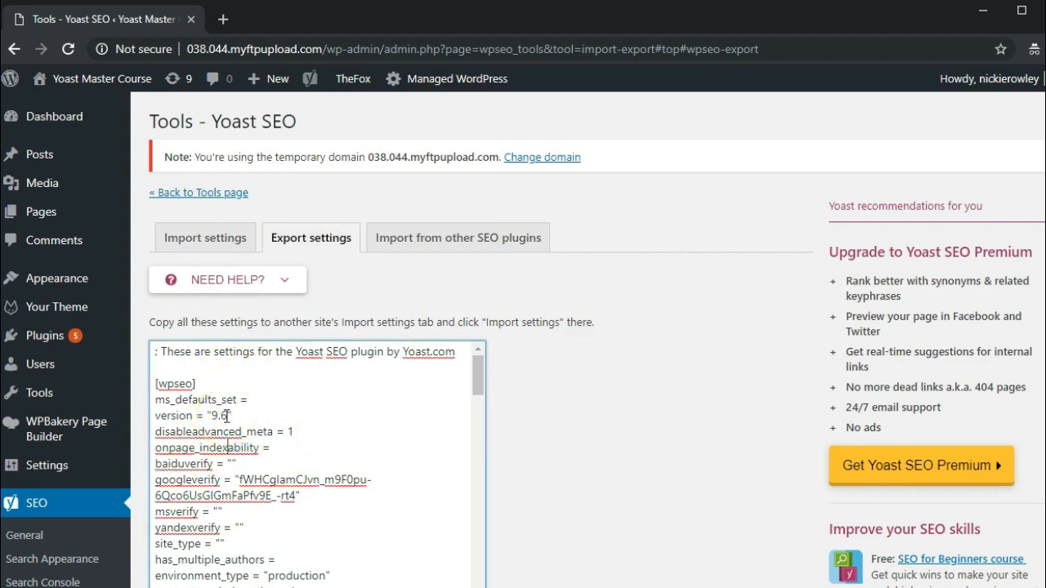
pyautogui.click(226, 373)
pyautogui.hotkey('ctrl', 'a')
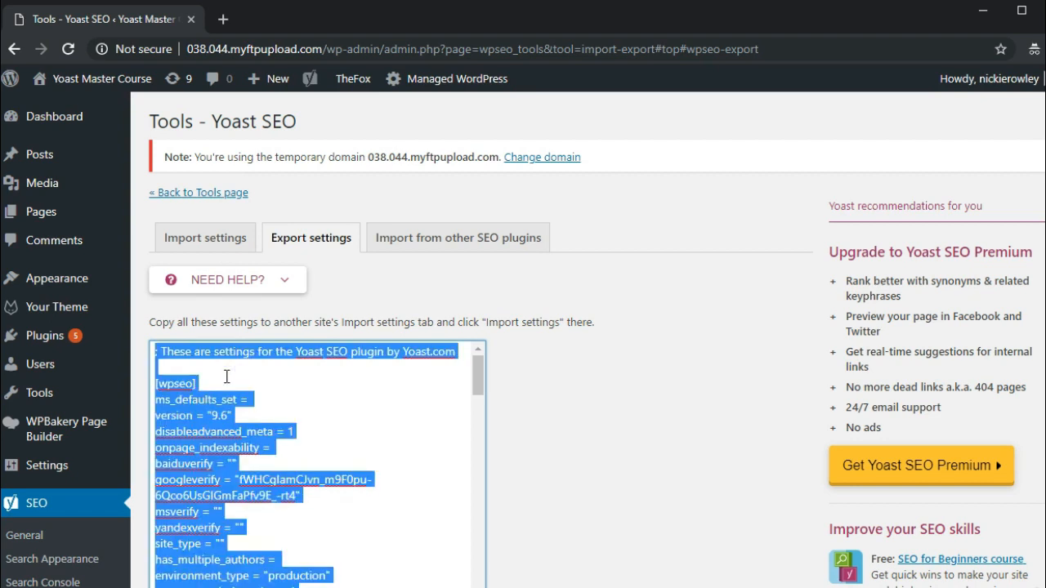
# - View the settings import box and the import options for other SEO plugins, and return to the Yoast tools overview
pyautogui.click(205, 239)
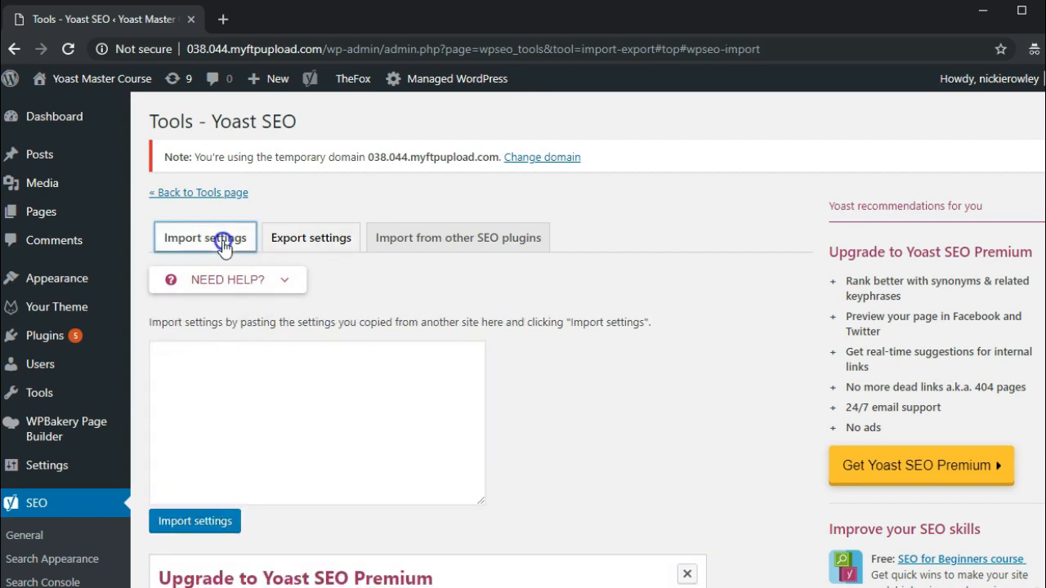
pyautogui.click(286, 349)
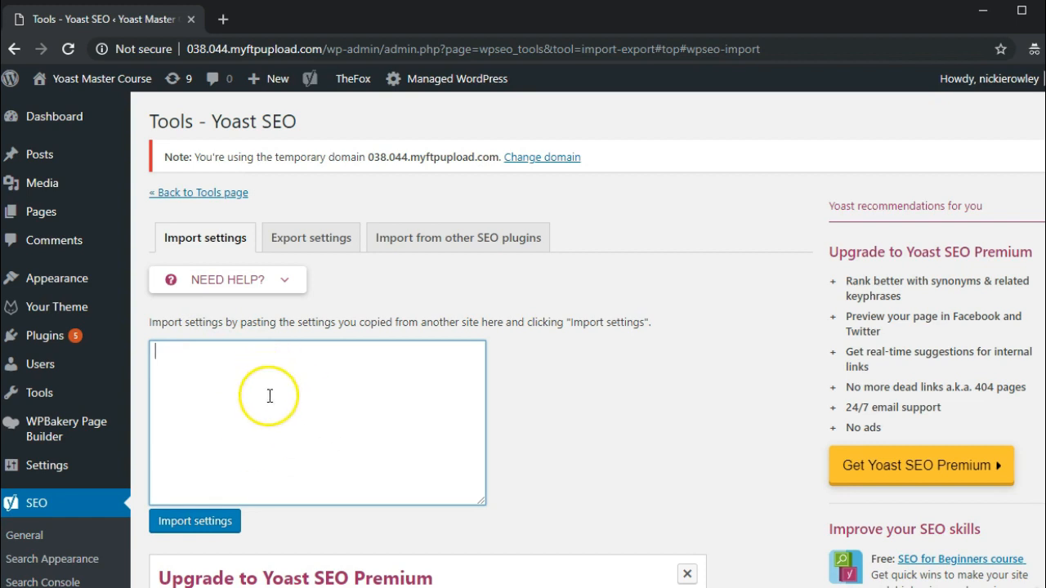
pyautogui.click(437, 249)
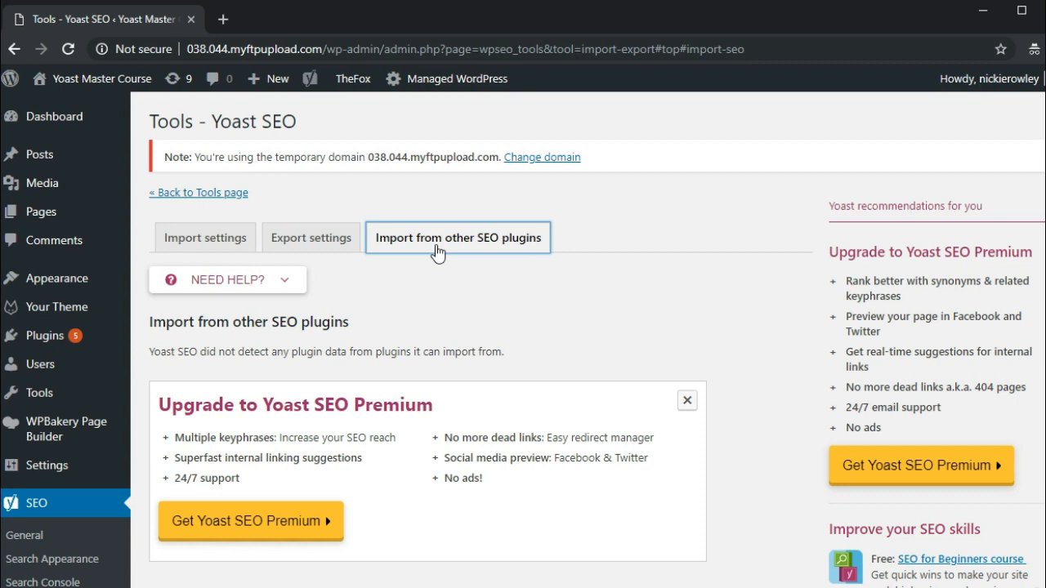
pyautogui.click(209, 201)
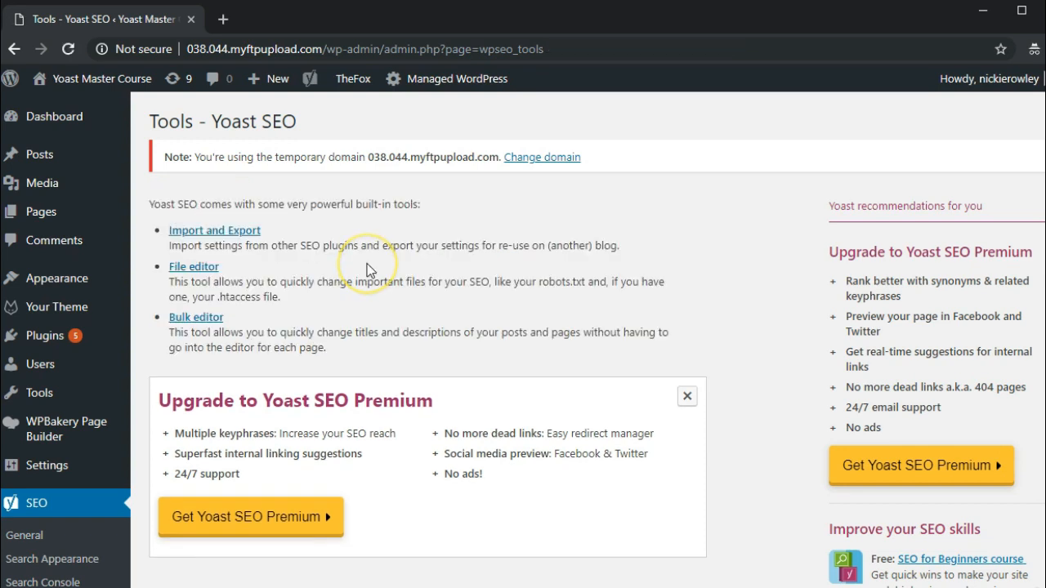
# - Open the Yoast SEO file editor and examine the contents of the robots.txt and .htaccess files
pyautogui.click(194, 269)
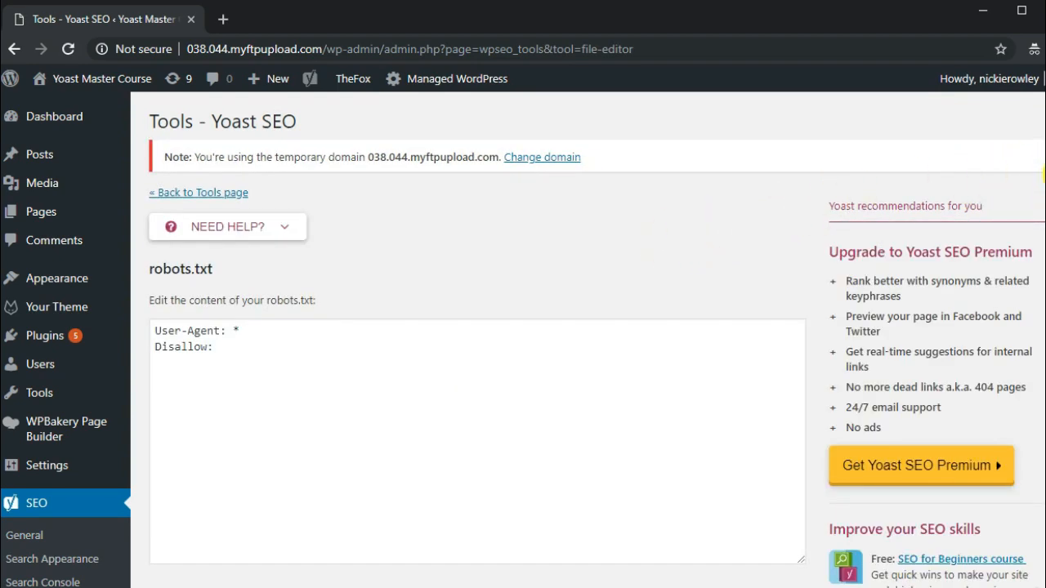
pyautogui.scroll(-5, 1043, 173)
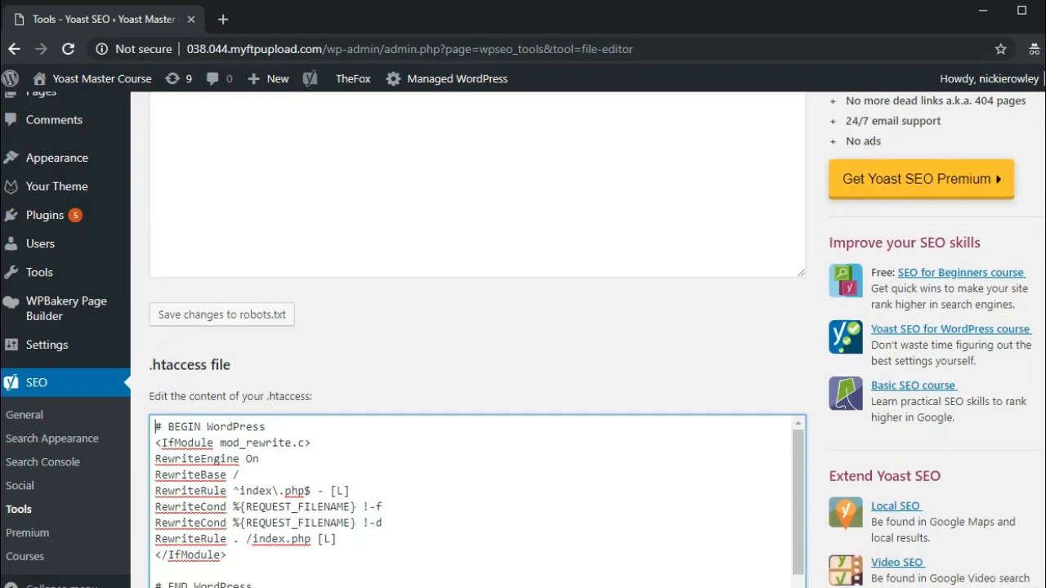
pyautogui.scroll(5, 523, 340)
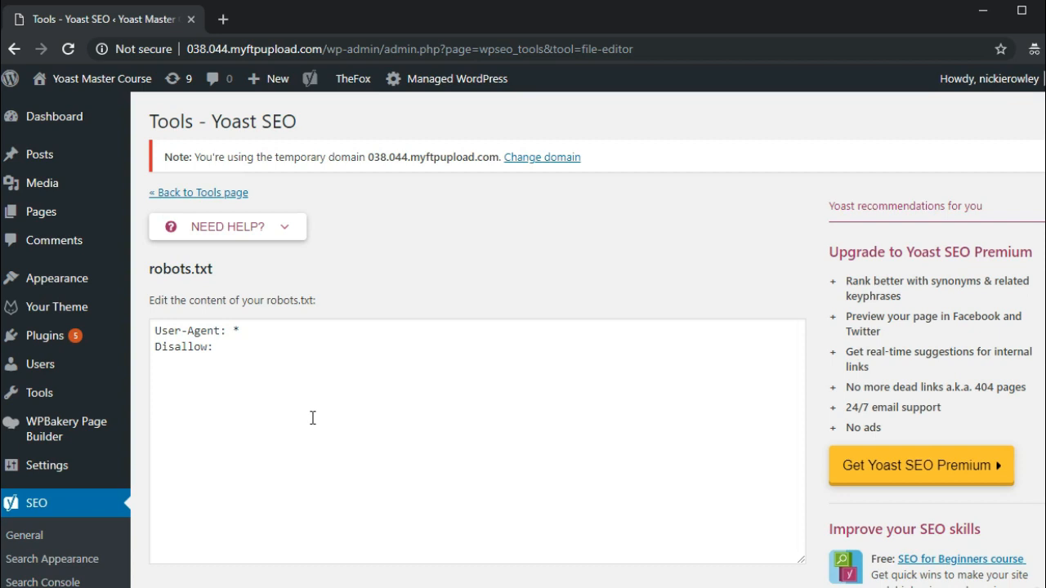
pyautogui.click(362, 414)
pyautogui.scroll(-2, 998, 126)
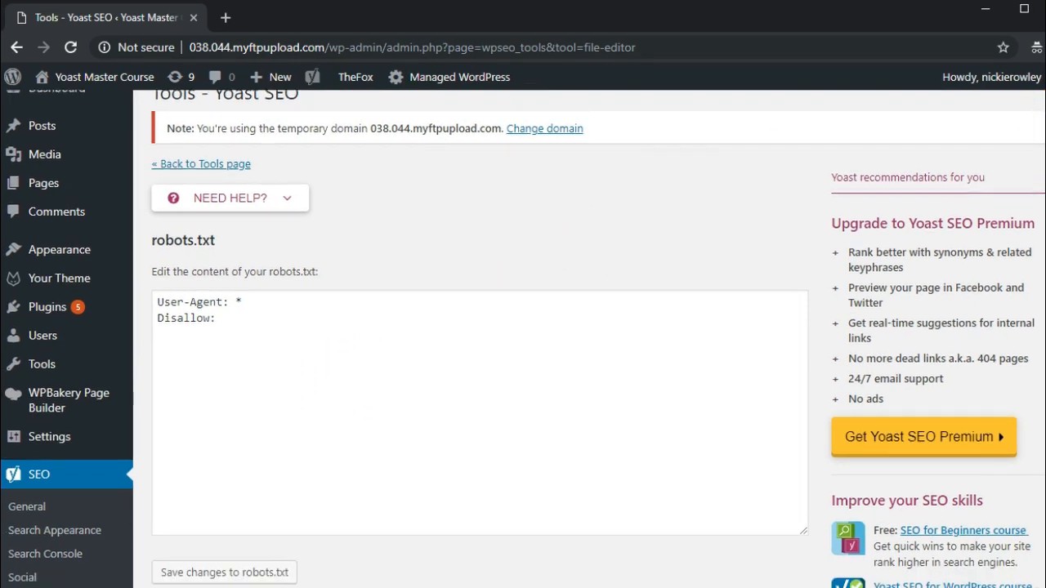
pyautogui.scroll(-3, 523, 339)
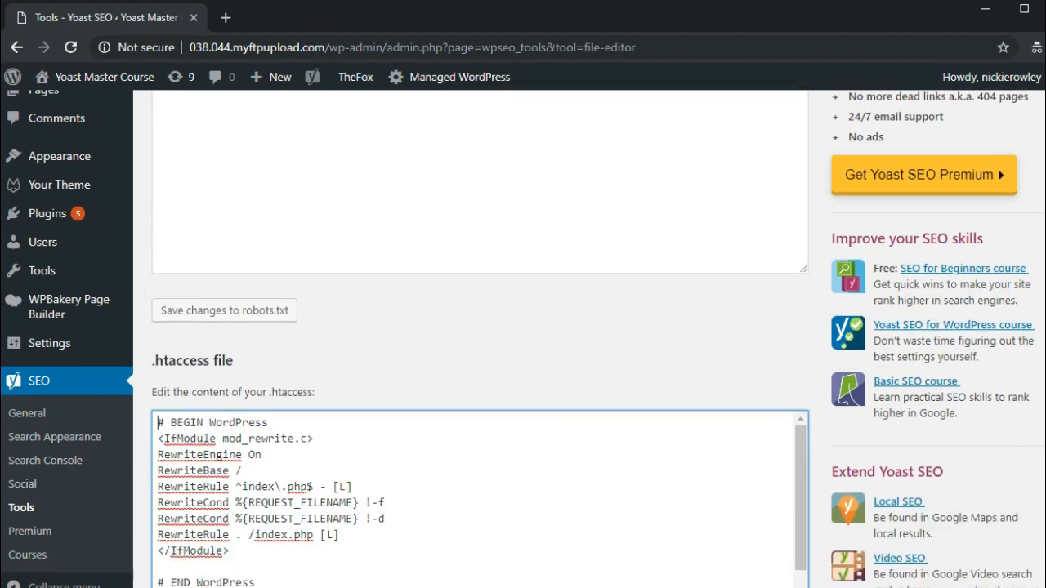
pyautogui.scroll(-1, 522, 339)
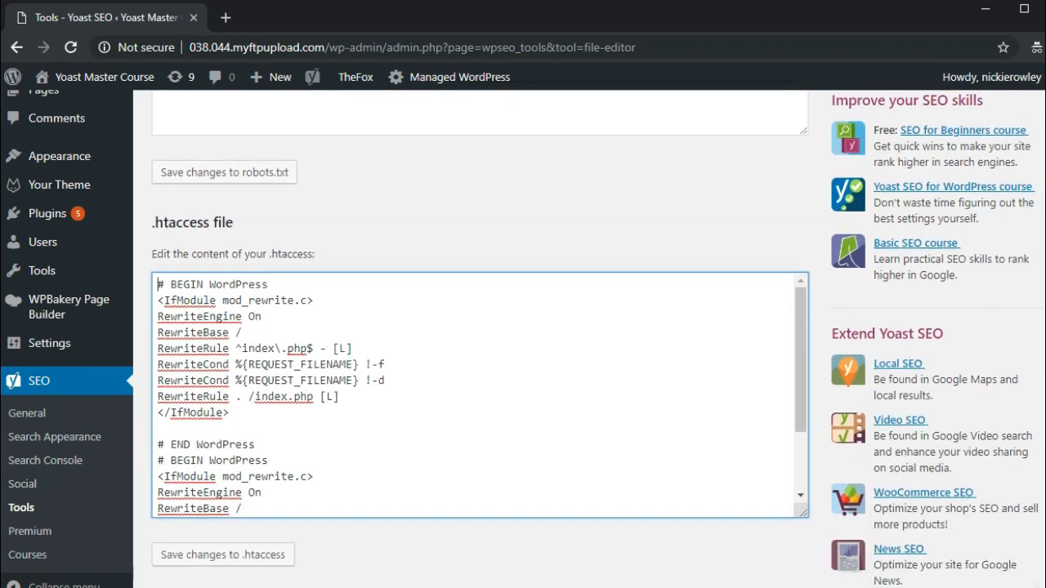
pyautogui.scroll(-1, 523, 339)
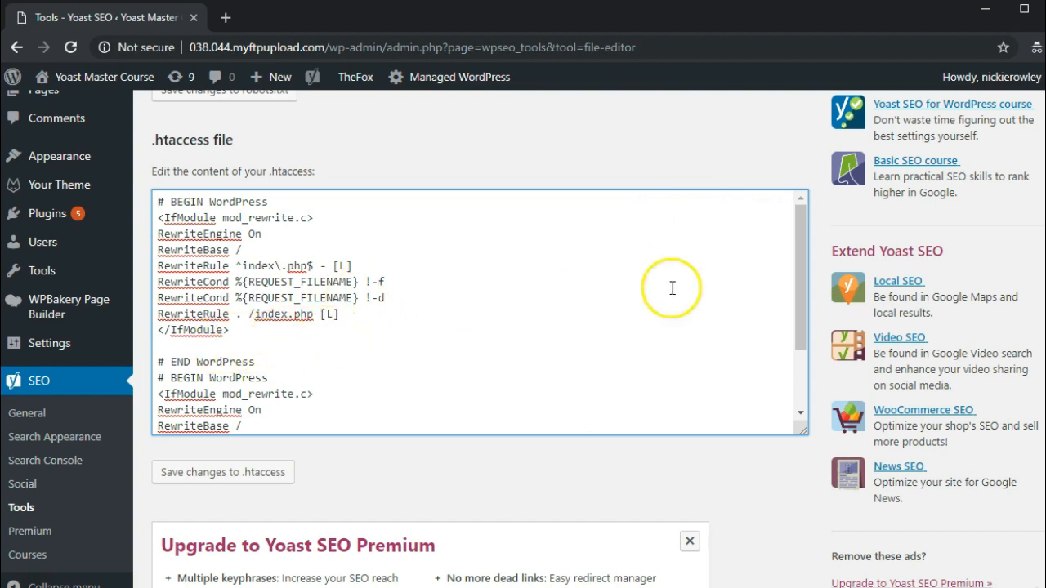
pyautogui.moveTo(800, 281); pyautogui.dragTo(800, 212)
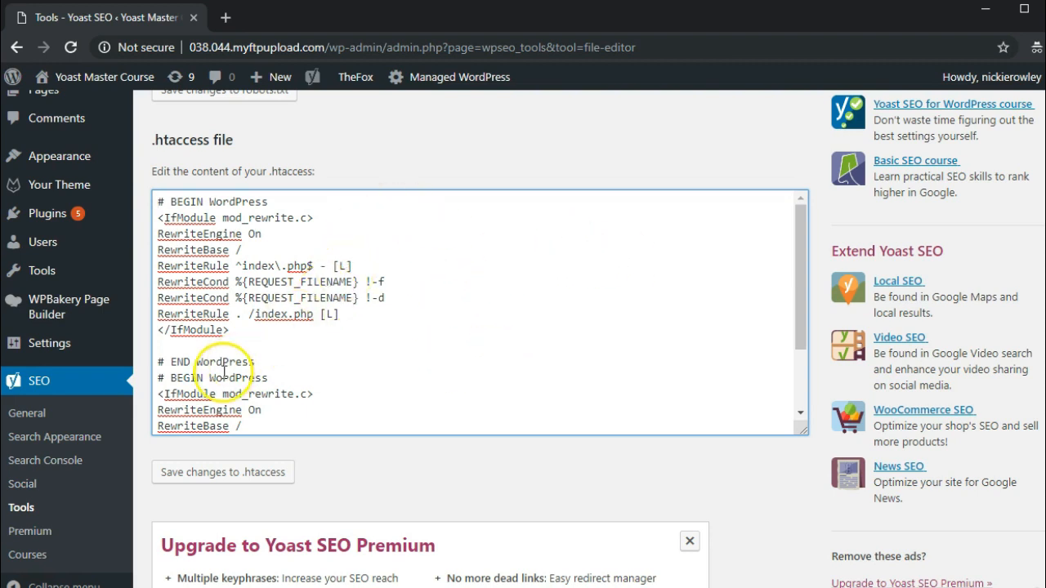
# - Open the Yoast SEO bulk editor and inspect the new SEO title fields for the listed pages and posts
pyautogui.click(48, 513)
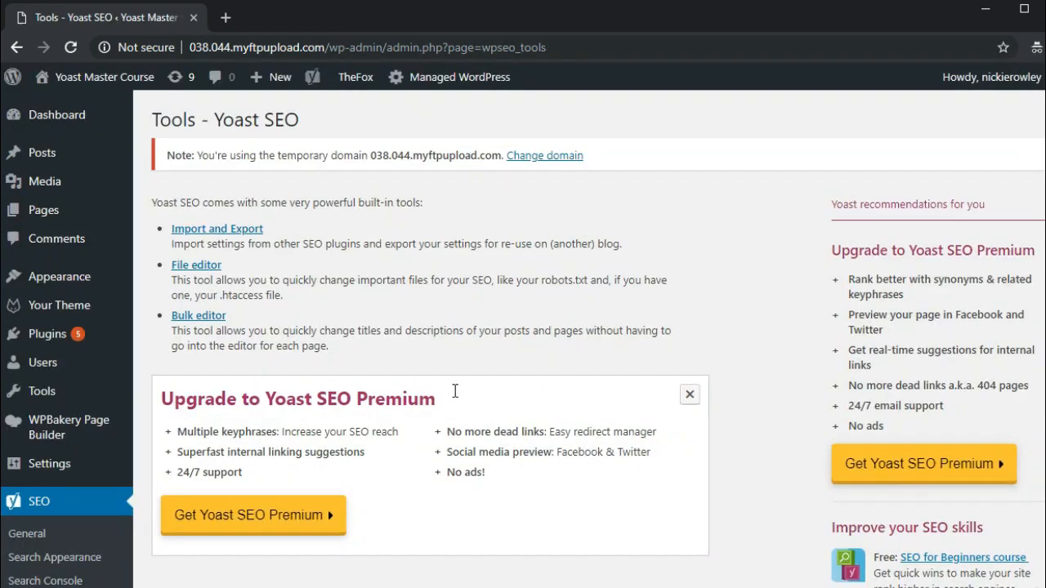
pyautogui.click(197, 318)
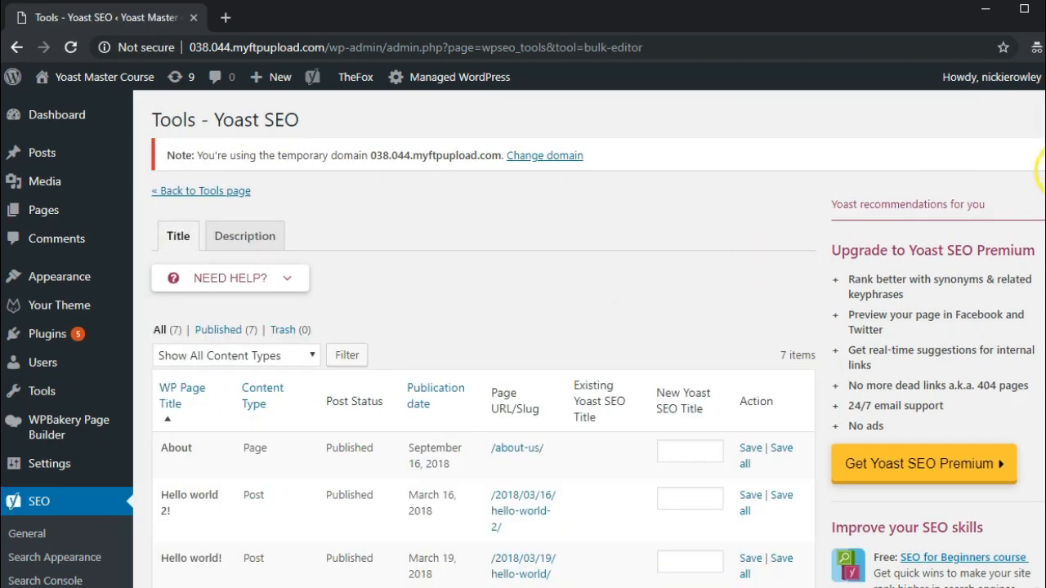
pyautogui.scroll(-1, 1042, 157)
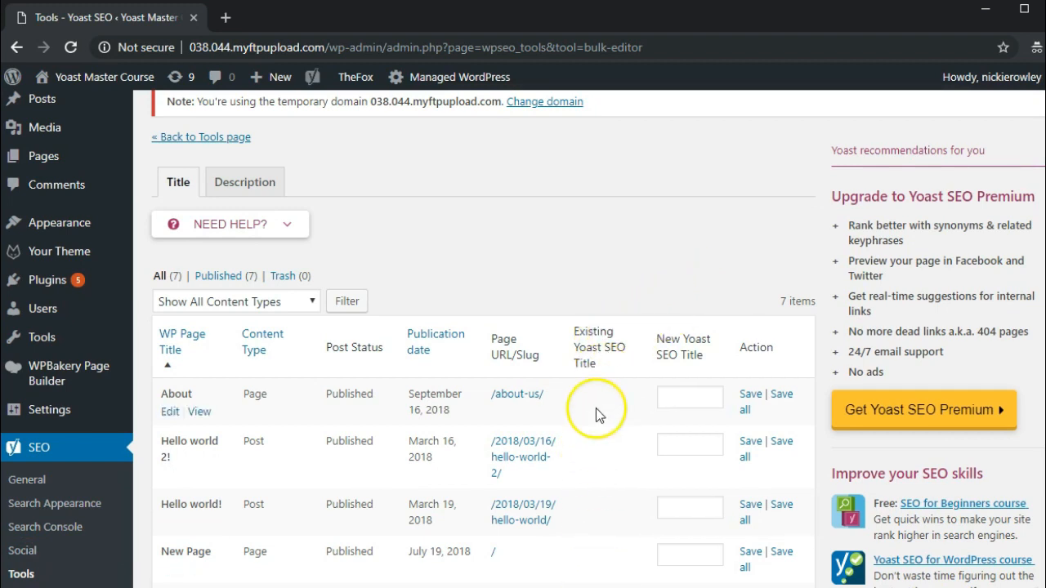
pyautogui.click(681, 399)
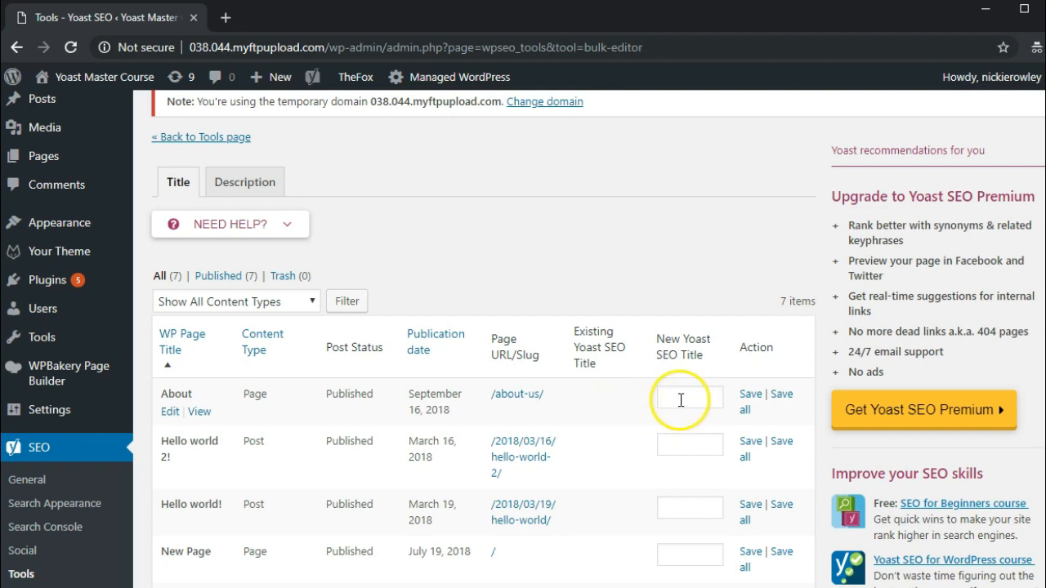
pyautogui.click(681, 399)
pyautogui.click(675, 448)
pyautogui.click(676, 512)
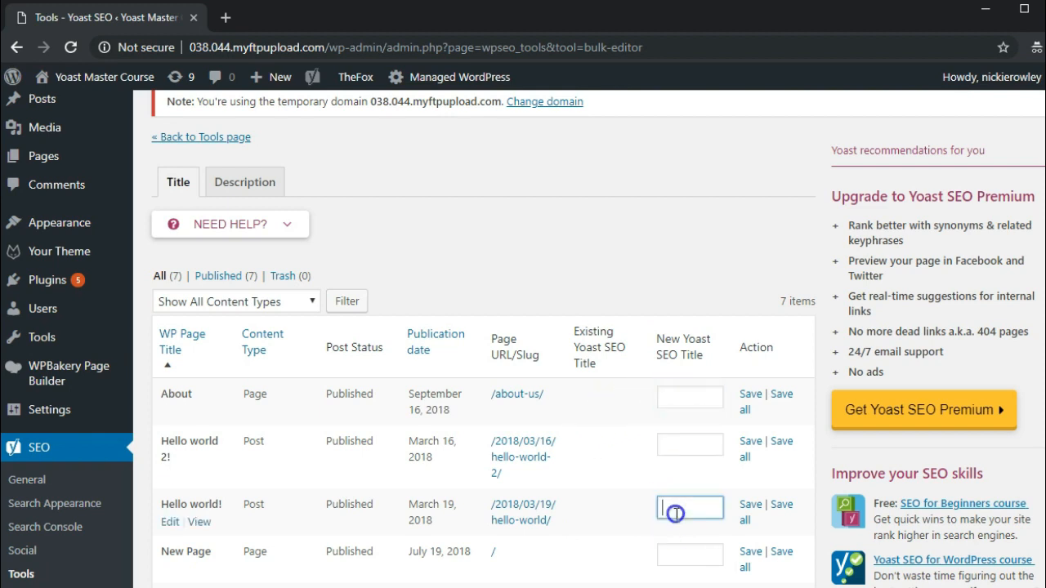
pyautogui.click(681, 556)
pyautogui.click(887, 411)
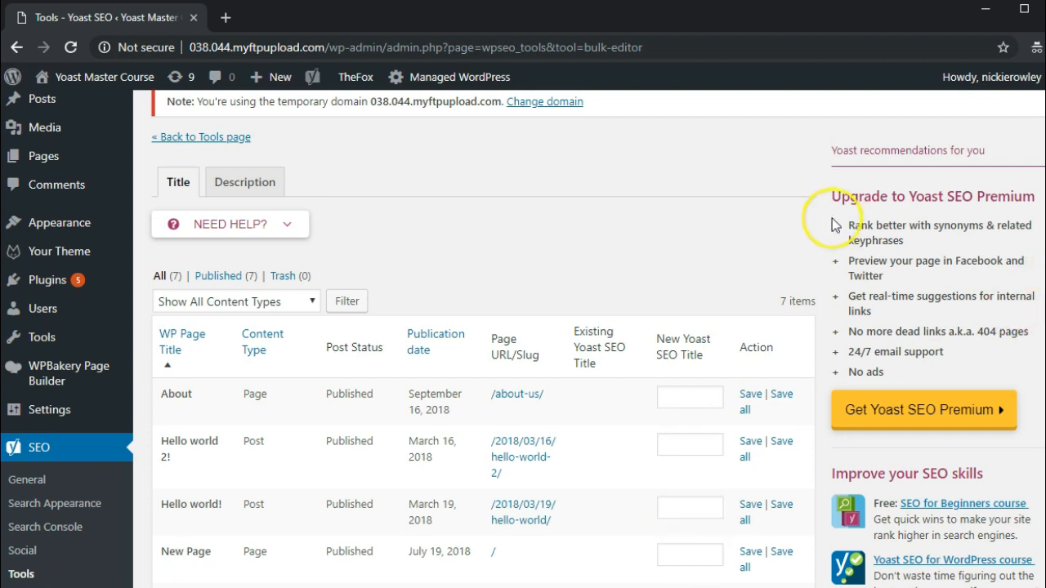
# - Open the list of all WordPress pages in a new browser tab and view it
pyautogui.moveTo(49, 151)
pyautogui.click(156, 166)
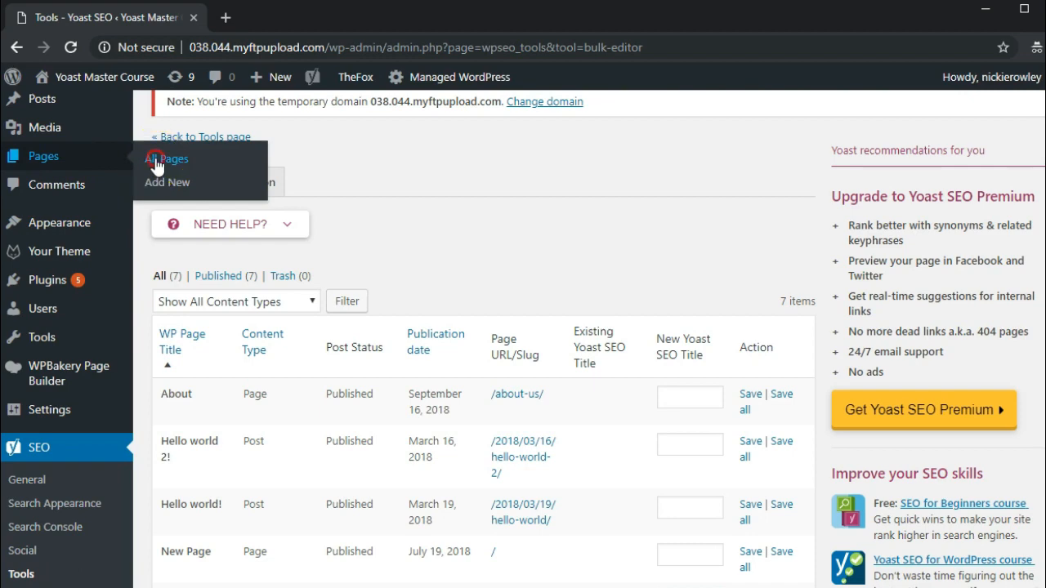
pyautogui.rightClick(156, 166)
pyautogui.click(177, 171)
pyautogui.click(286, 20)
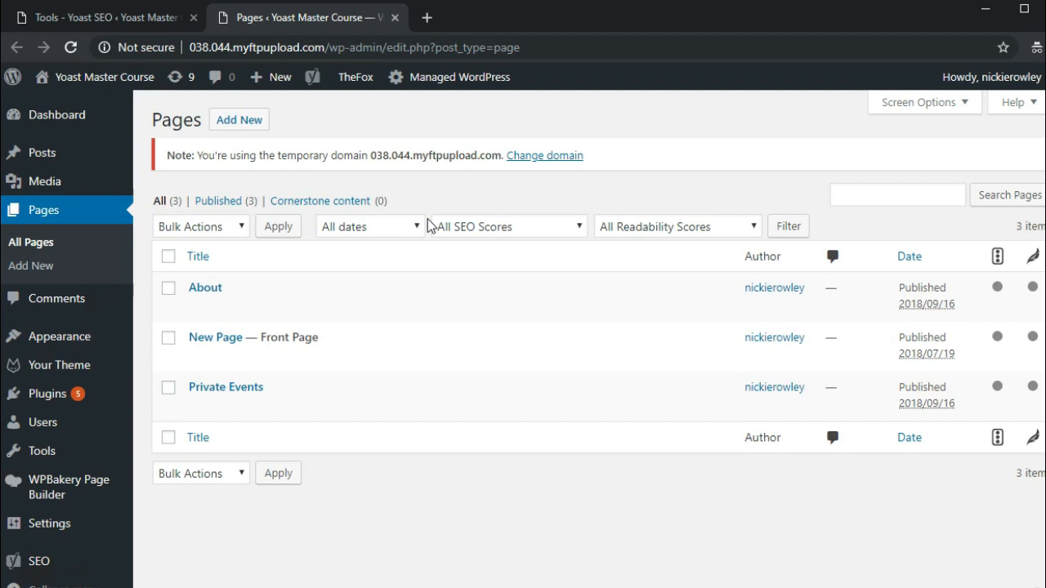
pyautogui.moveTo(229, 293)
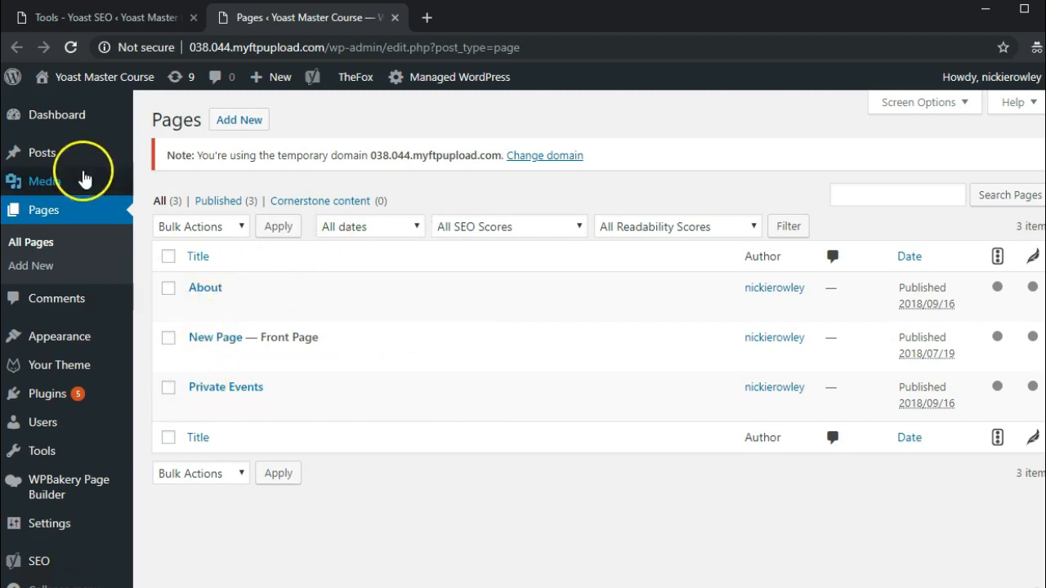
# - Open the list of all WordPress posts, and return to the Yoast bulk editor to review its SEO title table
pyautogui.moveTo(30, 152)
pyautogui.click(217, 160)
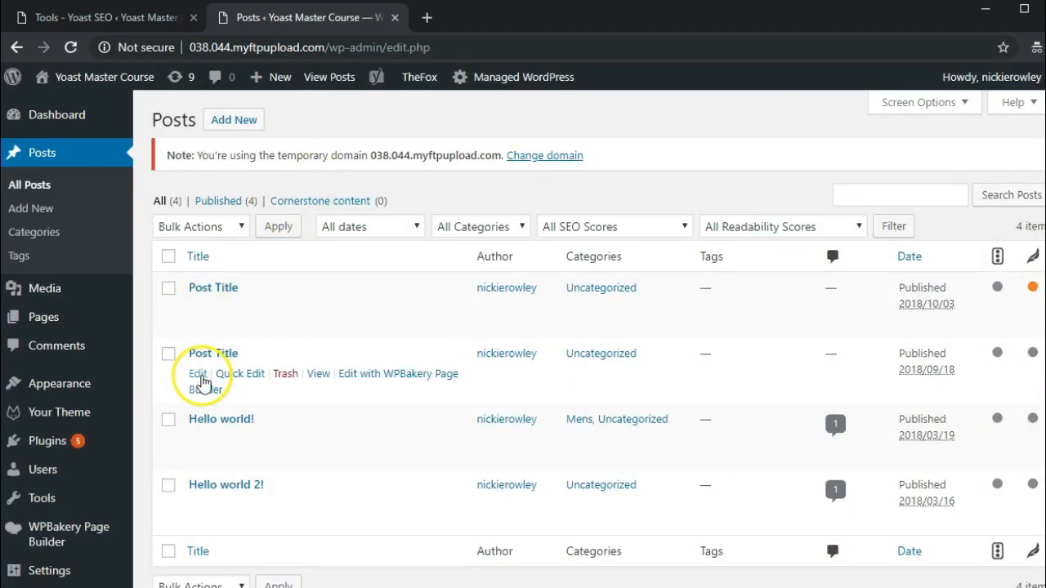
pyautogui.click(96, 24)
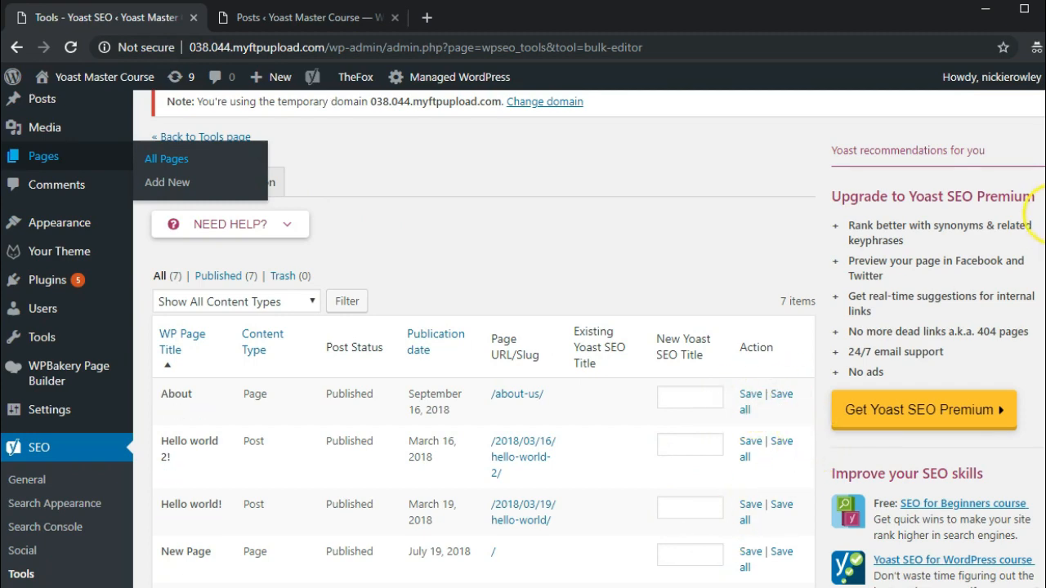
pyautogui.scroll(-3, 523, 338)
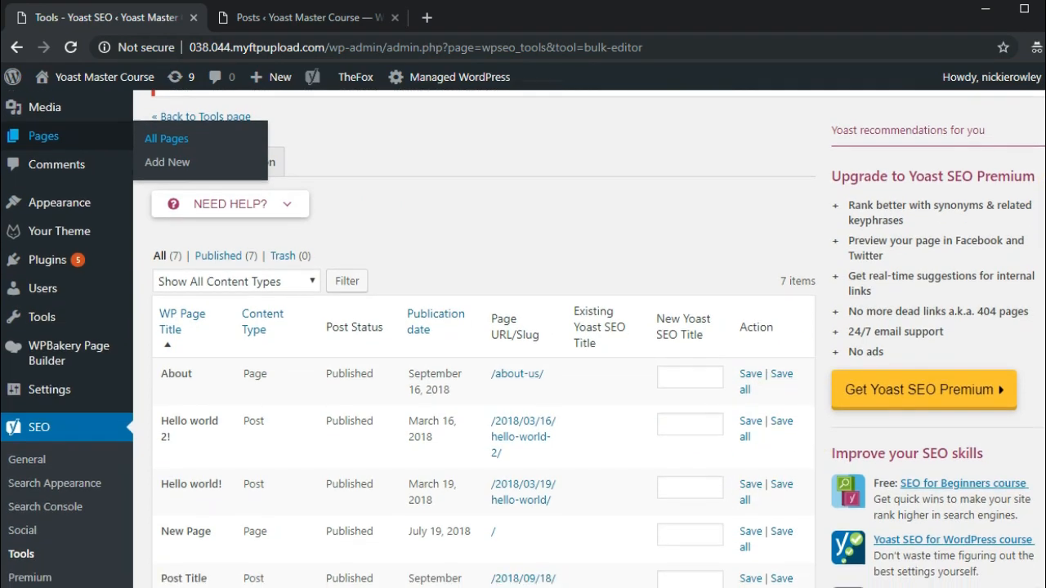
pyautogui.scroll(-2, 523, 338)
pyautogui.scroll(5, 523, 338)
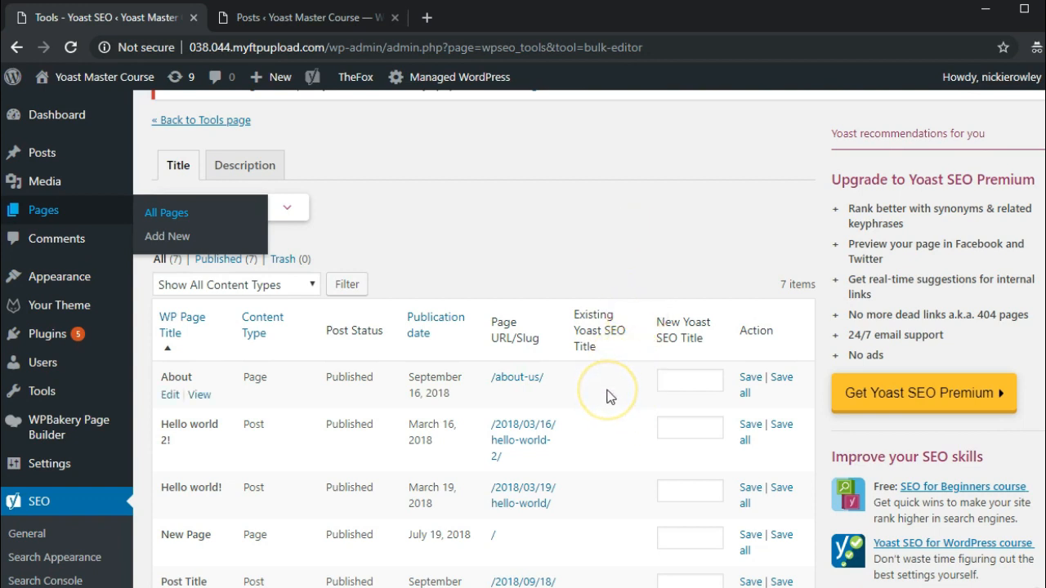
# - Switch the bulk editor to meta descriptions and review the new description fields and save options for all listed content
pyautogui.click(244, 166)
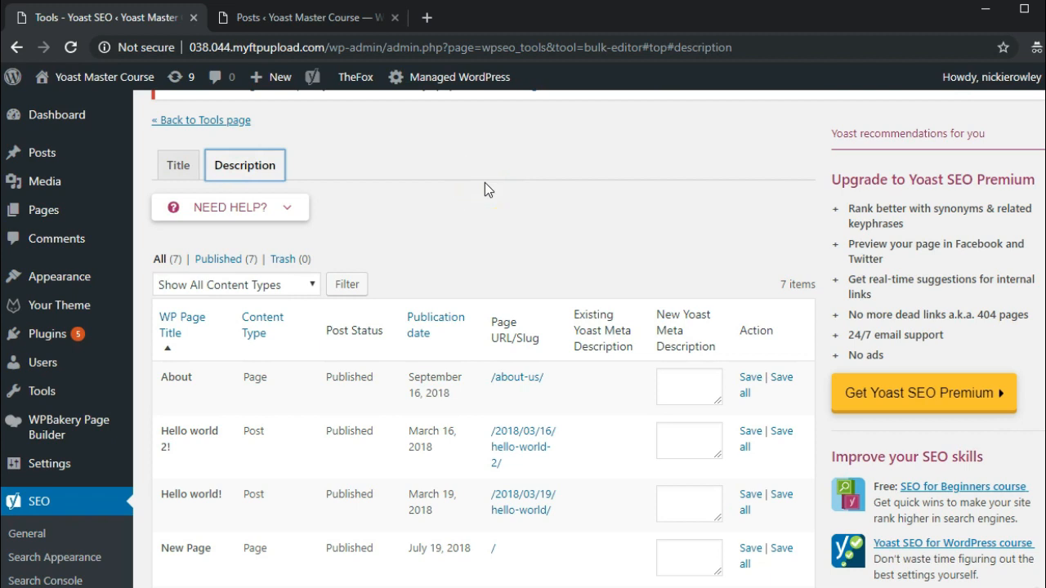
pyautogui.click(508, 212)
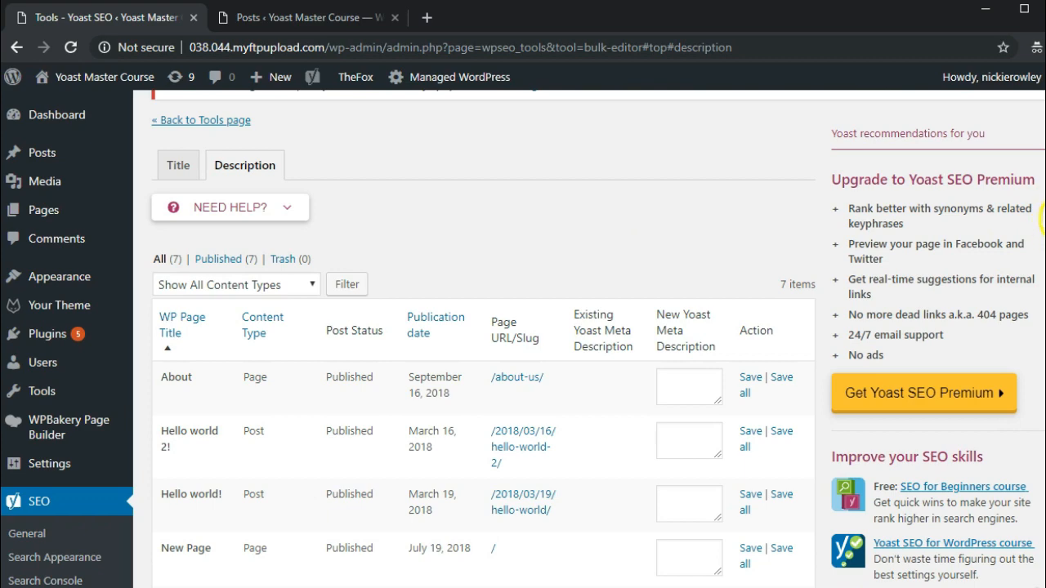
pyautogui.scroll(-4, 1044, 217)
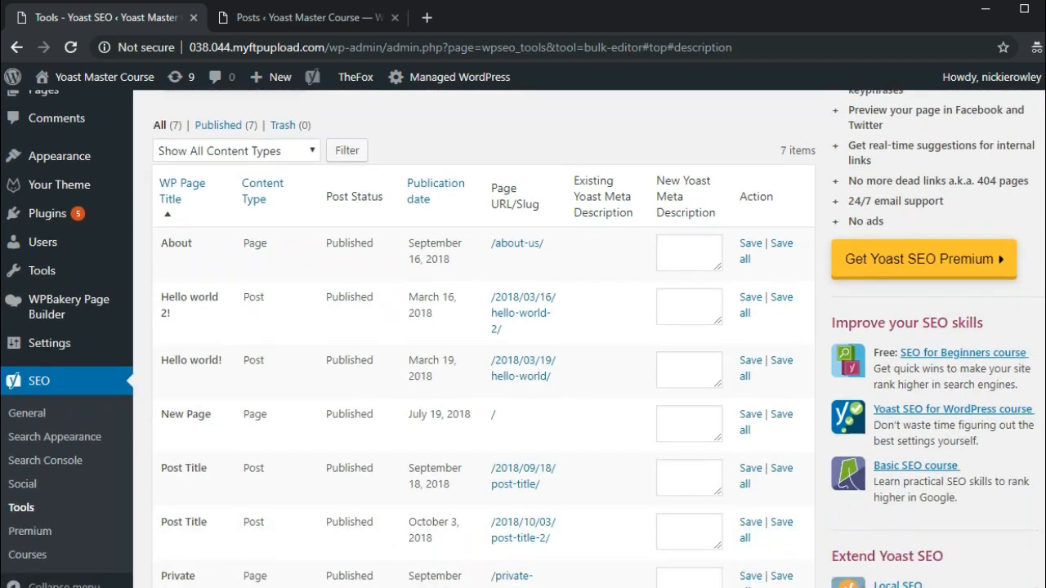
pyautogui.scroll(-3, 1043, 437)
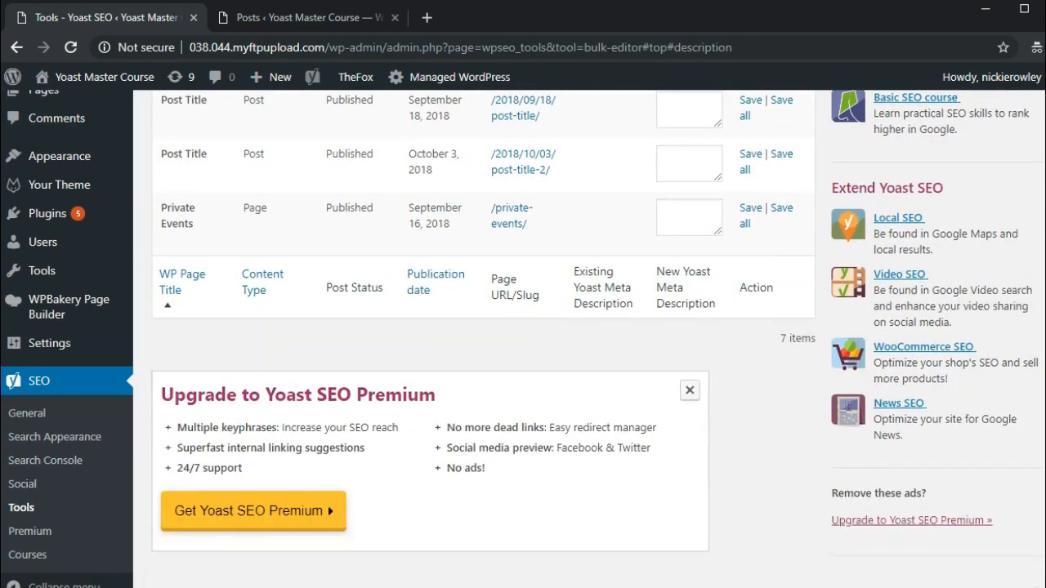
pyautogui.scroll(7, 1042, 437)
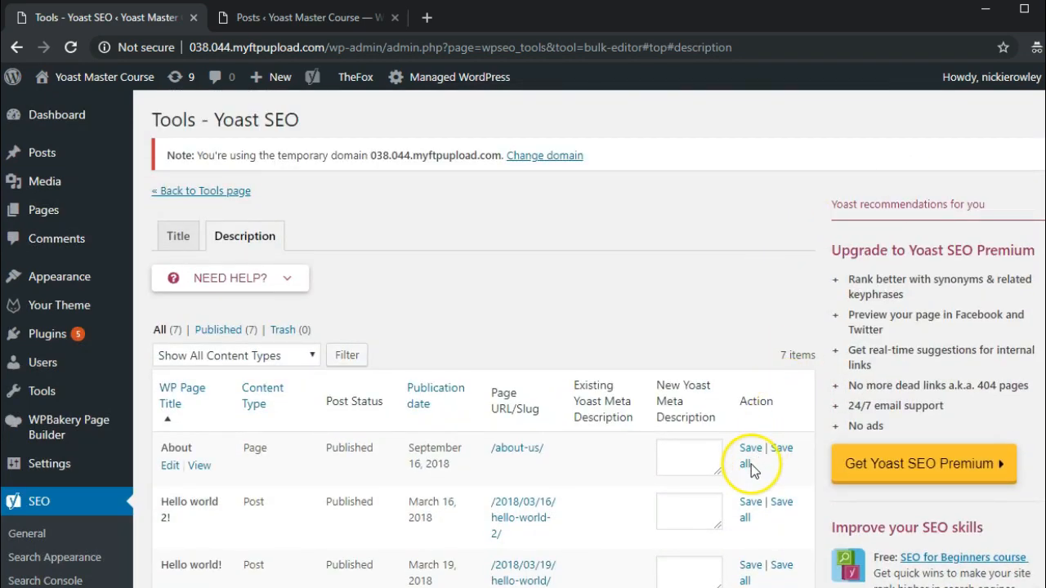
pyautogui.scroll(-7, 1039, 493)
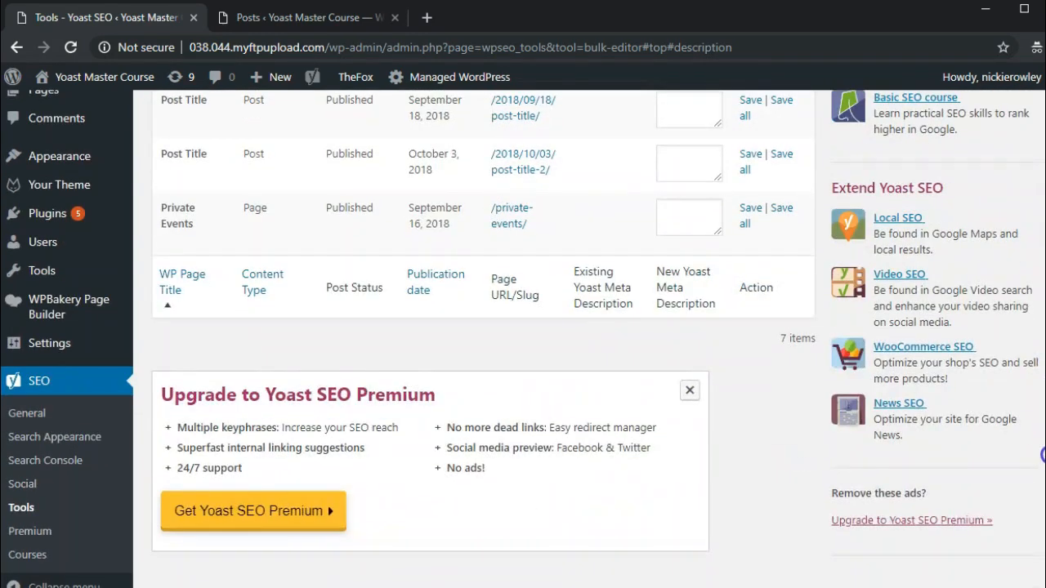
pyautogui.scroll(7, 1039, 492)
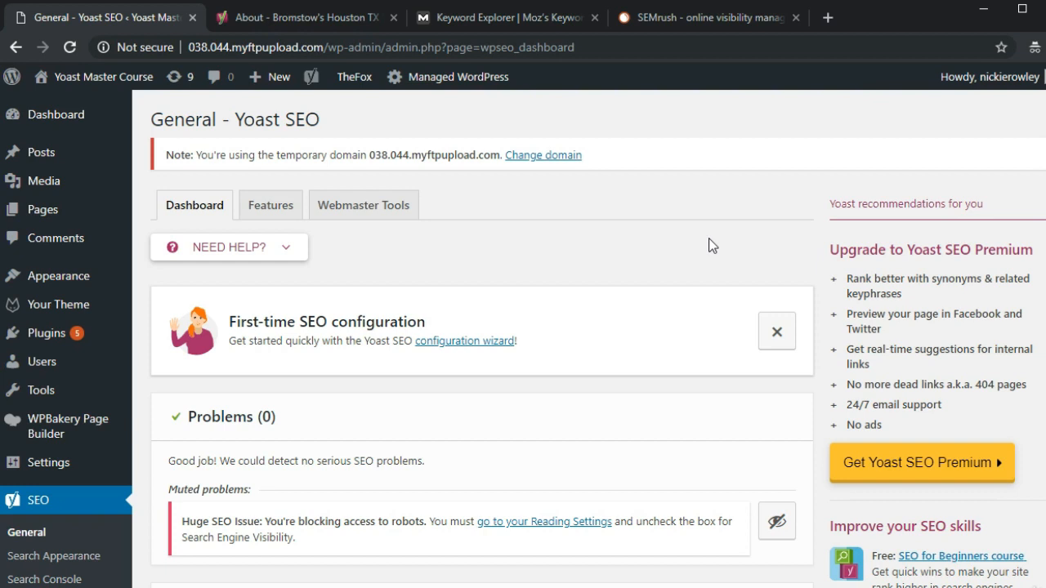
# - Open the list of all pages and check the SEO and readability scores of the About and Private Events pages
pyautogui.moveTo(68, 210)
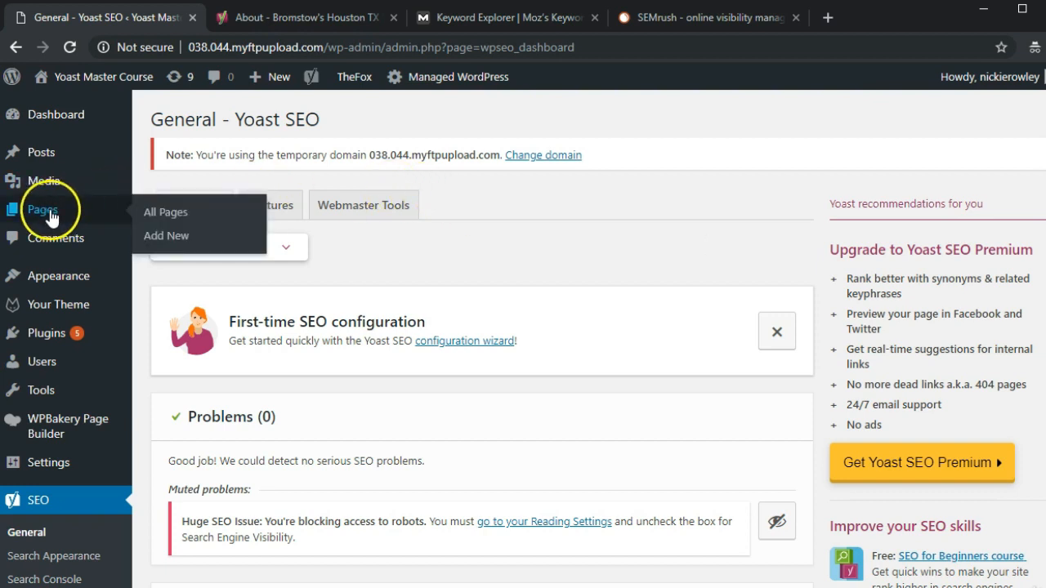
pyautogui.click(165, 214)
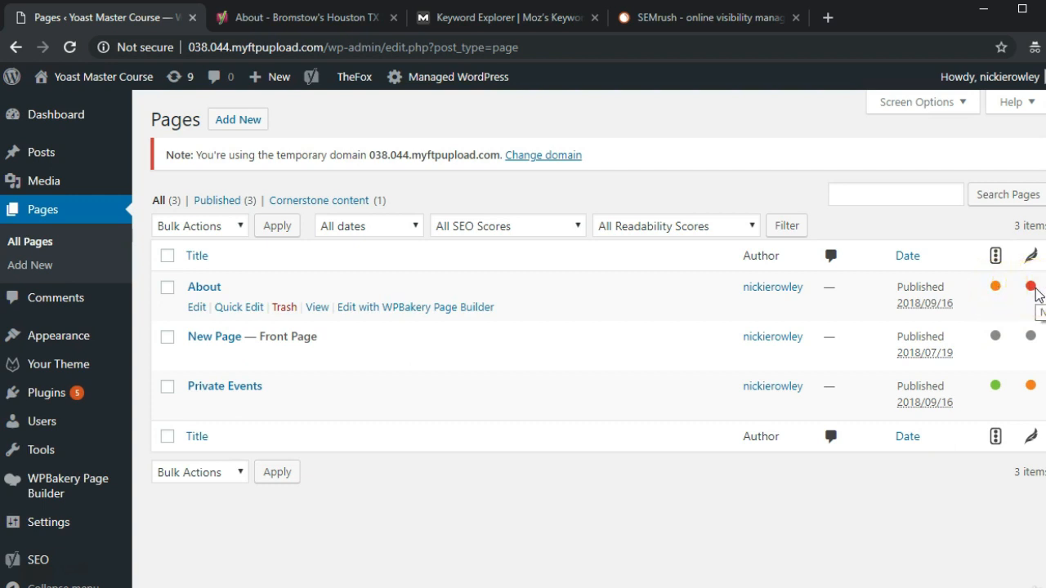
pyautogui.moveTo(996, 391)
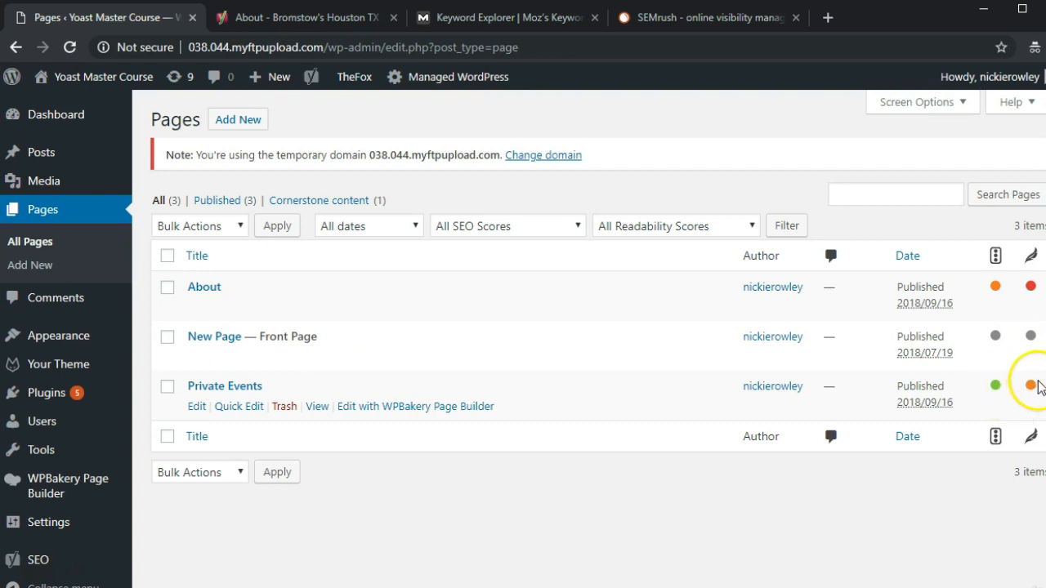
pyautogui.moveTo(1033, 392)
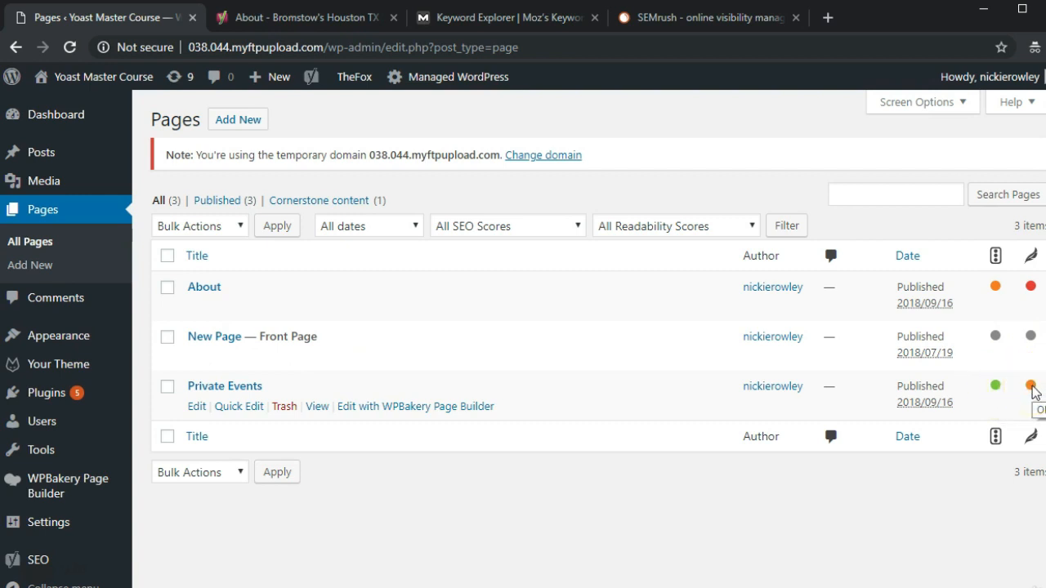
pyautogui.moveTo(329, 311)
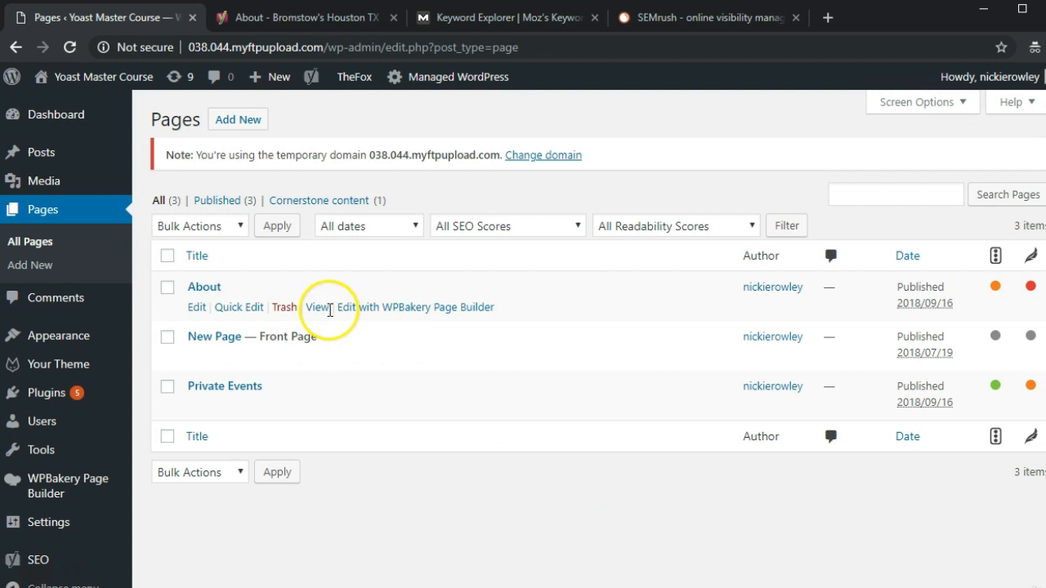
# - Open the About page for editing and inspect its Yoast snippet preview, briefly expanding and collapsing the snippet fields
pyautogui.click(197, 308)
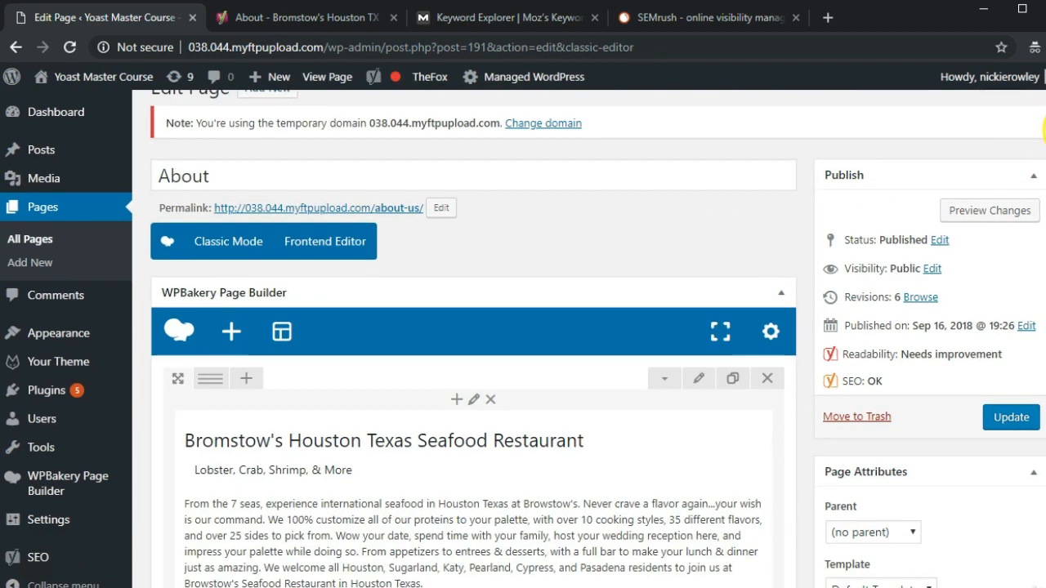
pyautogui.scroll(-10, 1044, 129)
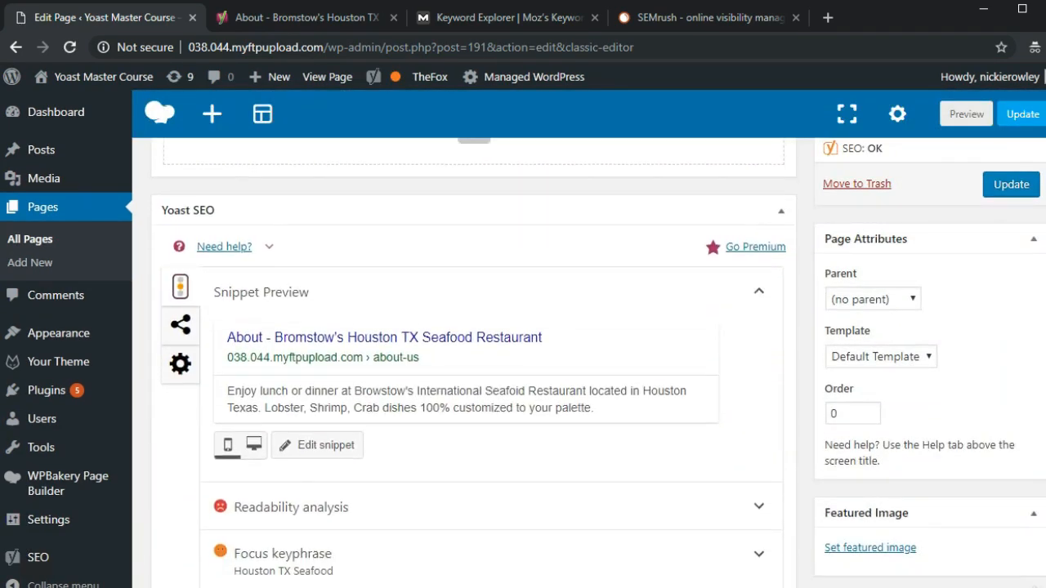
pyautogui.scroll(-2, 474, 359)
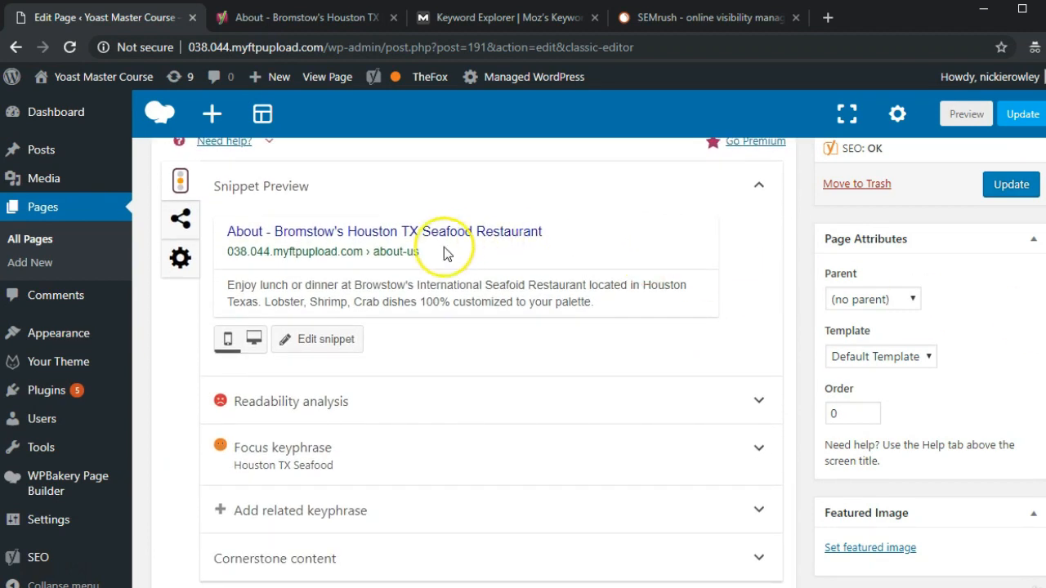
pyautogui.click(331, 343)
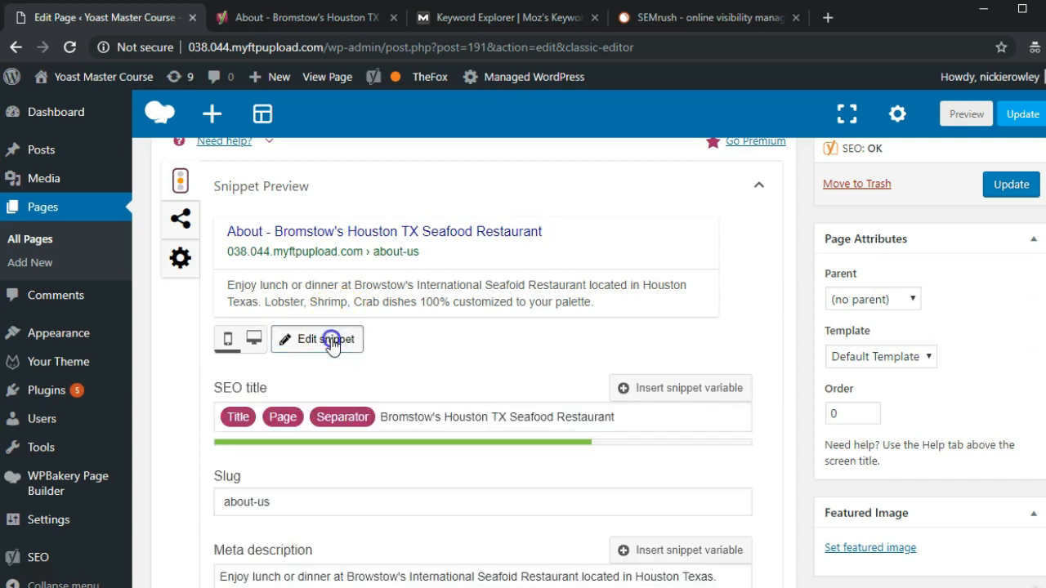
pyautogui.click(331, 342)
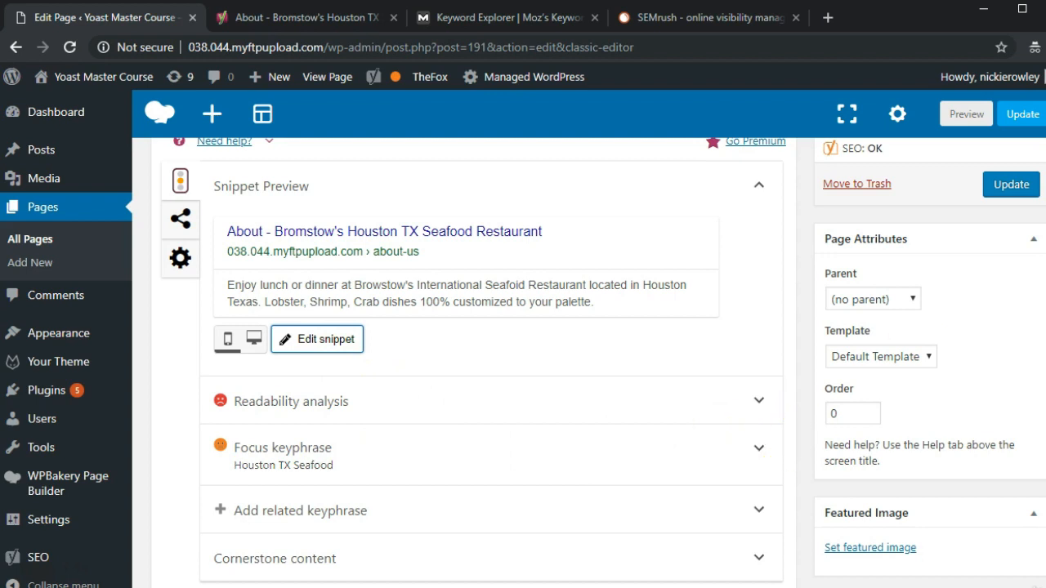
pyautogui.scroll(-2, 1042, 293)
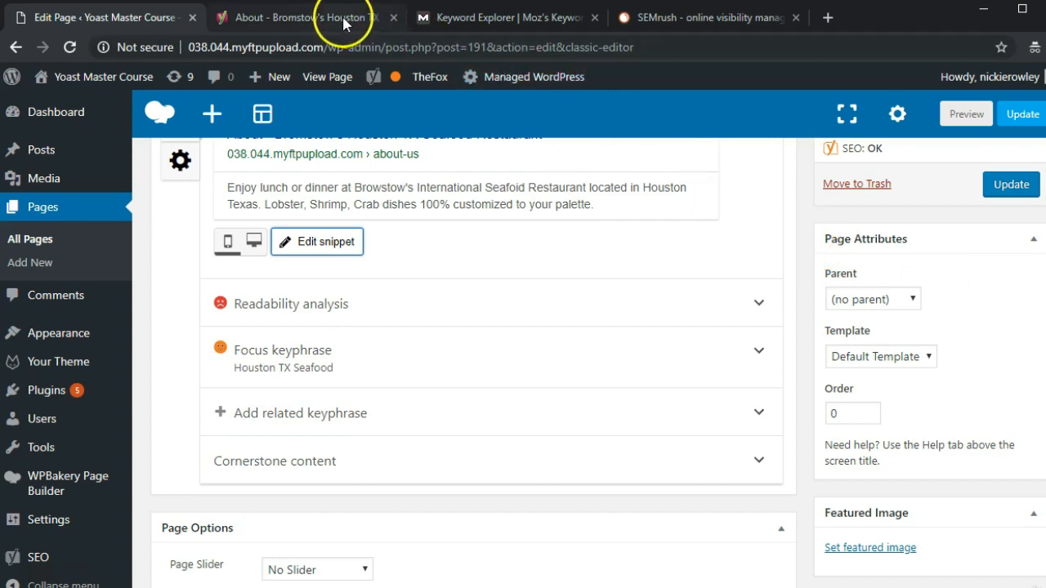
# - View the published About page's content in its browser tab, and return to the Yoast SEO section of the page editor
pyautogui.click(382, 20)
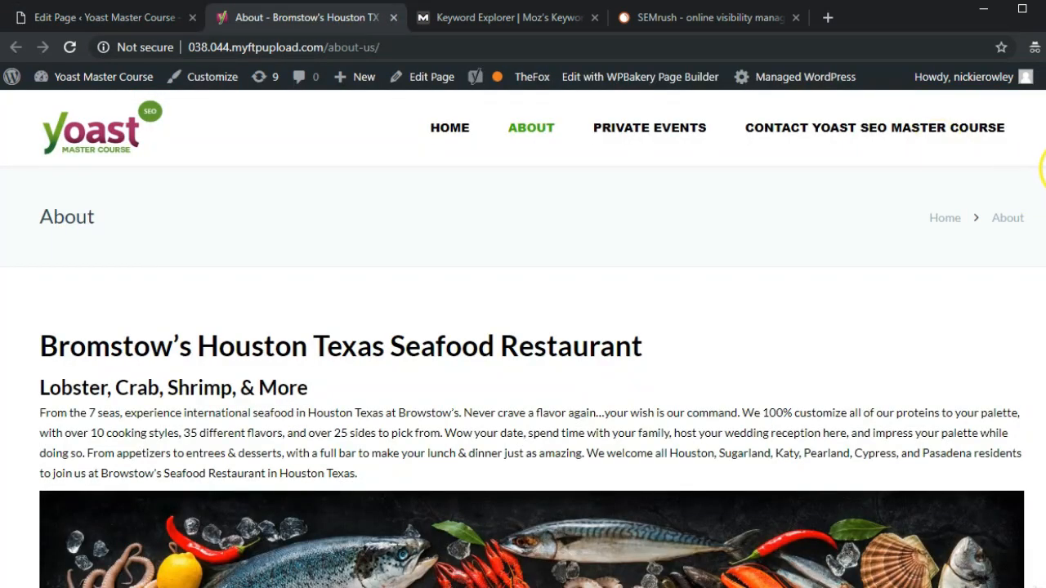
pyautogui.scroll(-1, 523, 339)
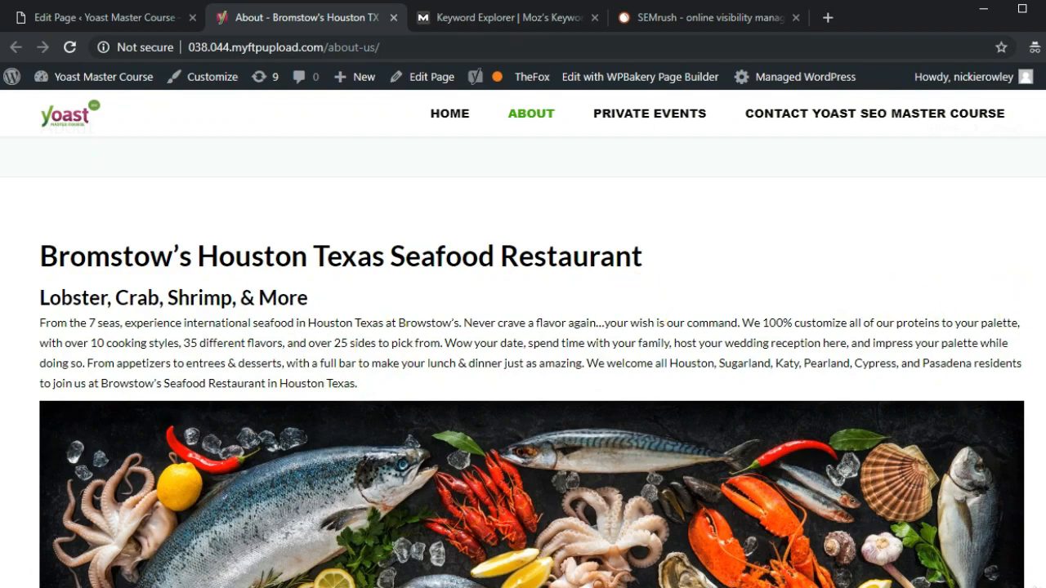
pyautogui.scroll(-3, 531, 368)
pyautogui.scroll(4, 523, 360)
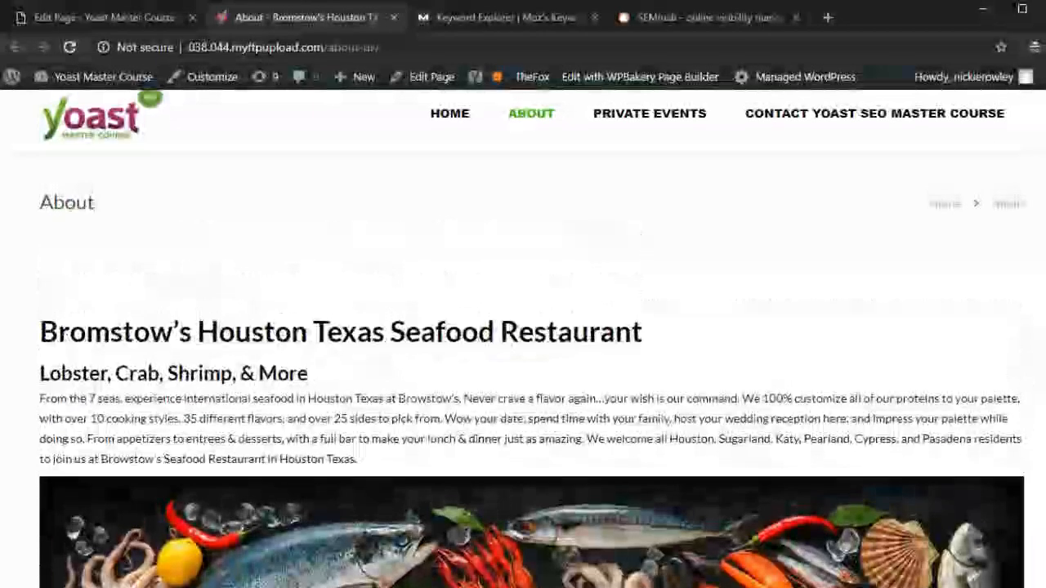
pyautogui.click(96, 17)
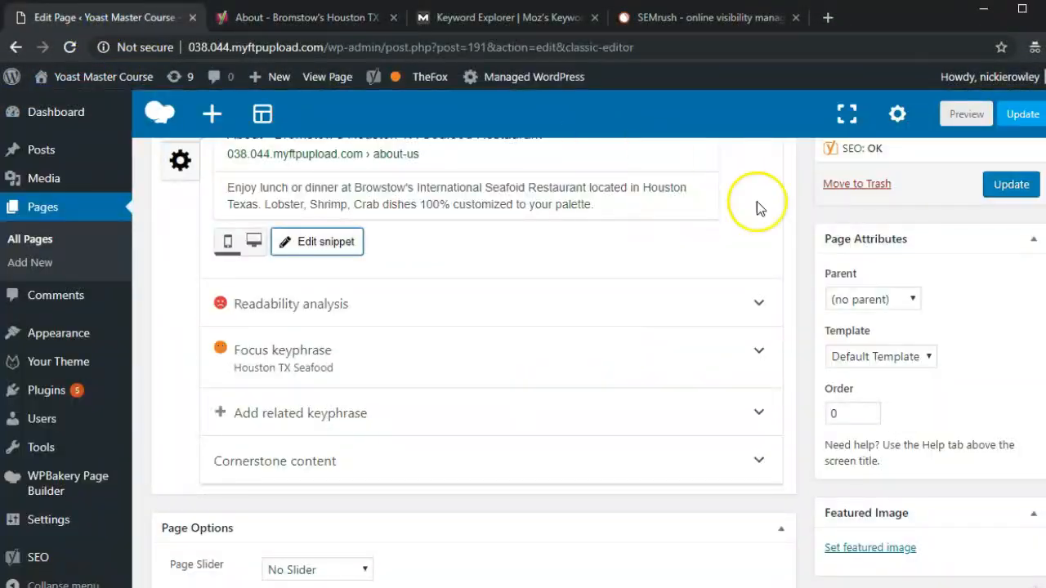
pyautogui.scroll(2, 1044, 315)
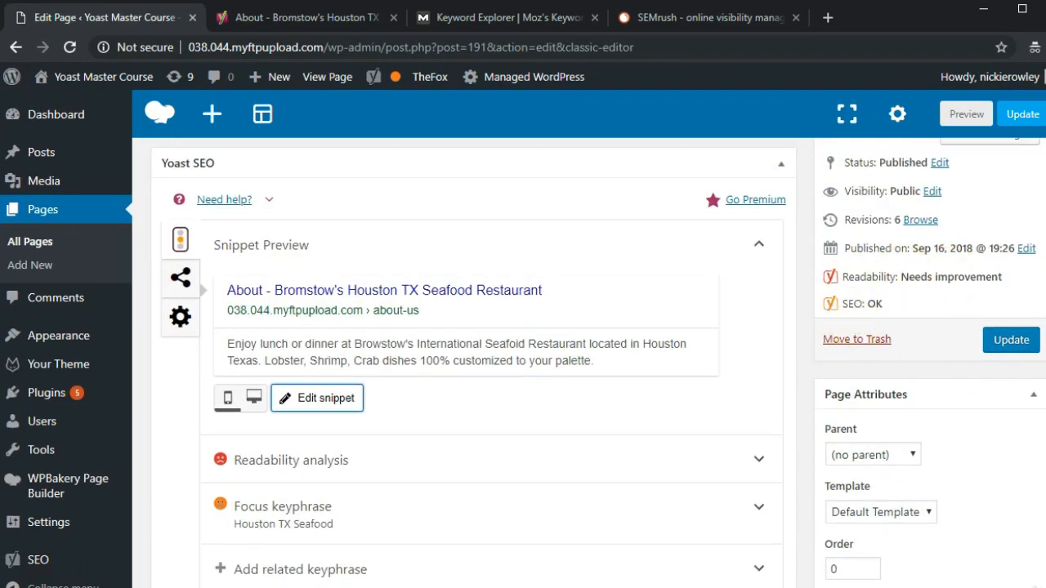
pyautogui.scroll(-1, 1043, 310)
pyautogui.scroll(-3, 1042, 310)
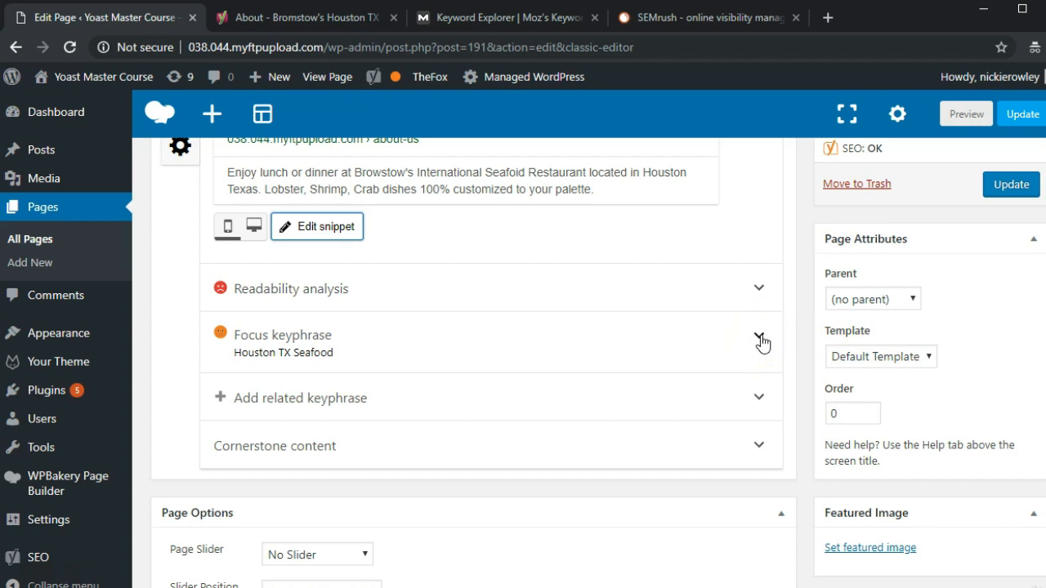
# - Expand the About page's focus keyphrase section and examine the problems, improvements and good results of its SEO analysis
pyautogui.click(760, 290)
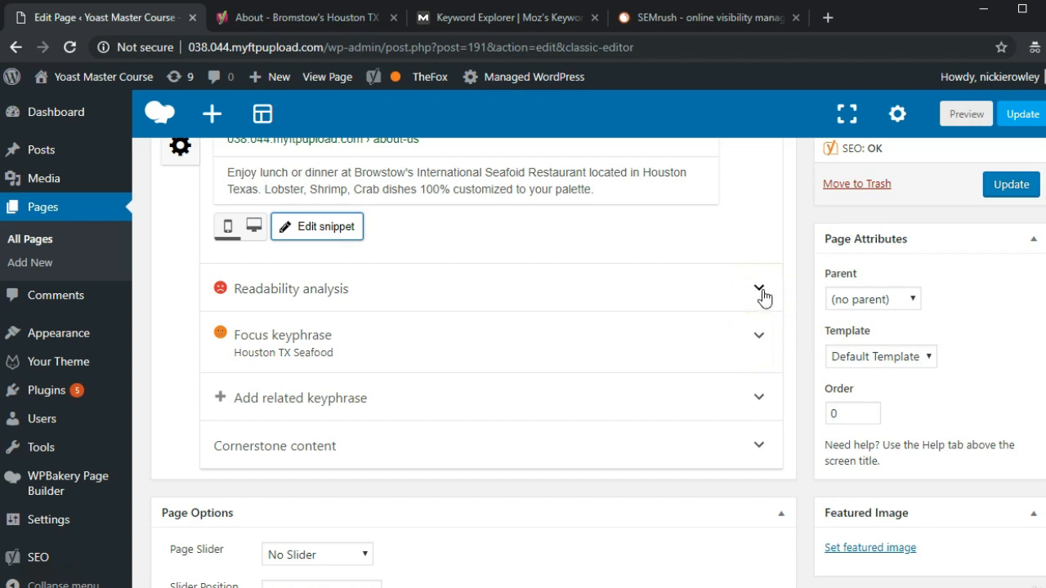
pyautogui.click(756, 336)
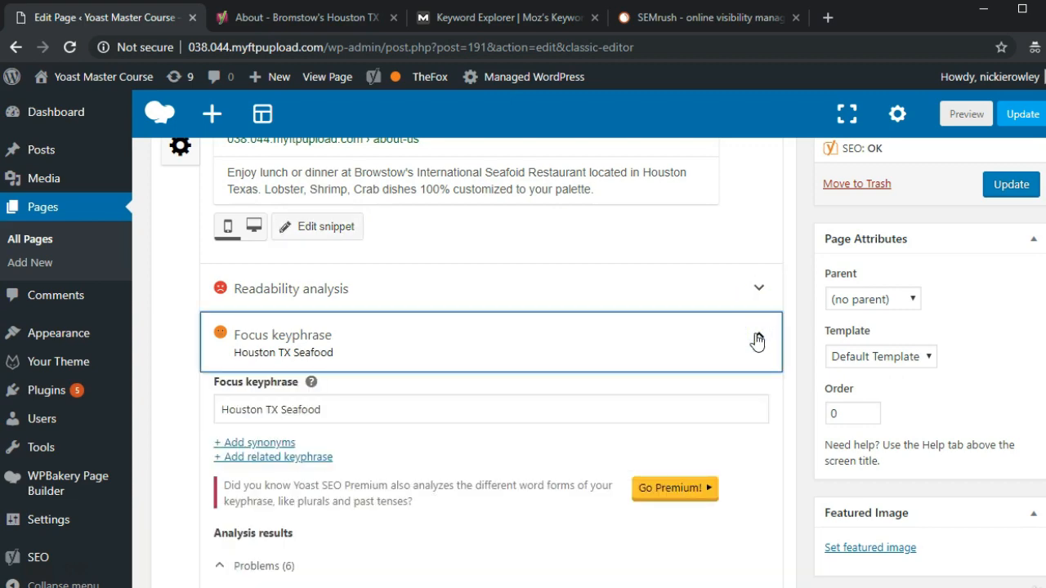
pyautogui.scroll(-2, 491, 363)
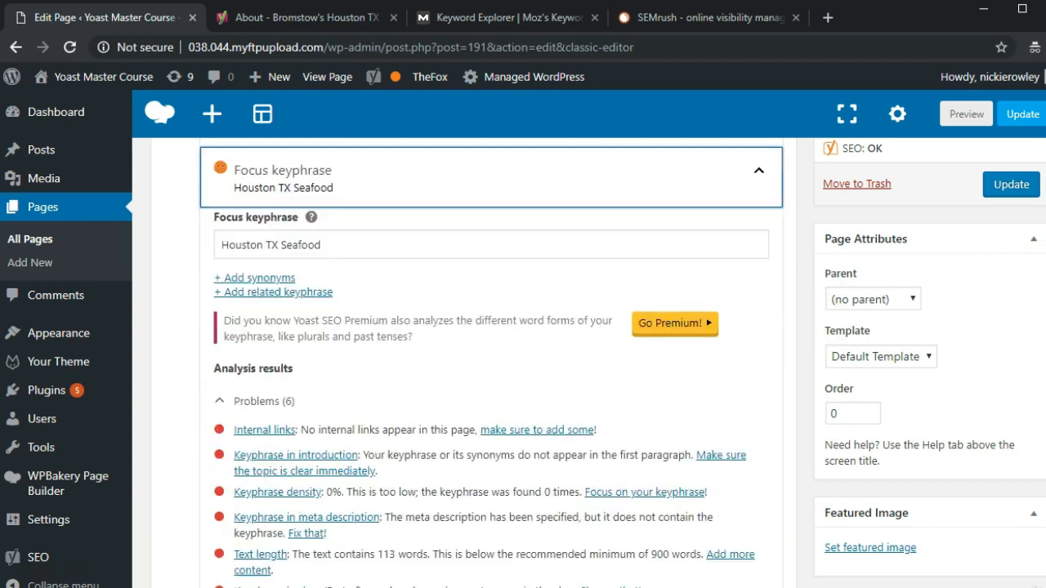
pyautogui.scroll(-1, 491, 363)
pyautogui.scroll(1, 759, 285)
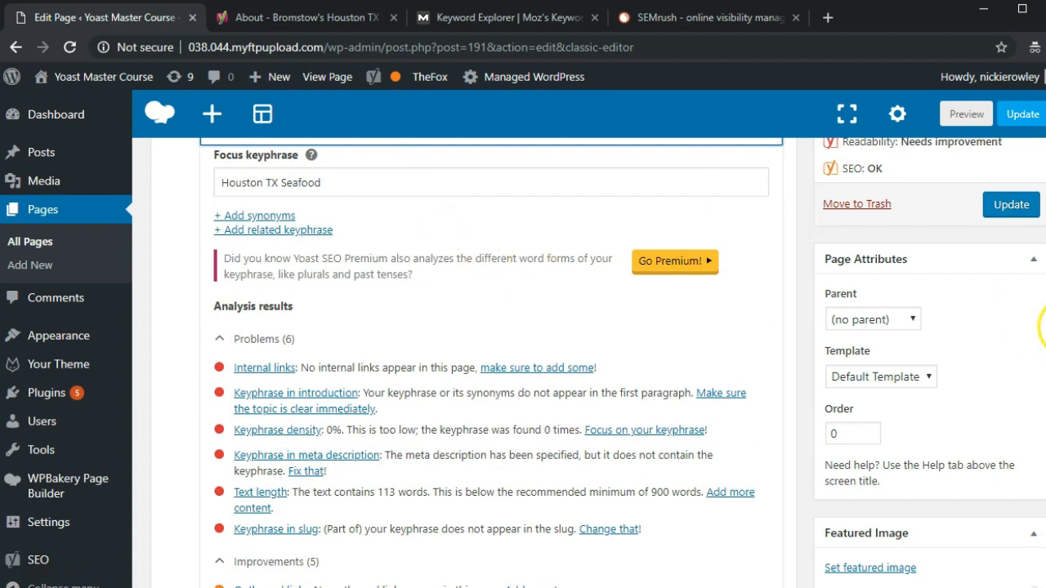
pyautogui.scroll(-1, 523, 364)
pyautogui.scroll(-1, 523, 364)
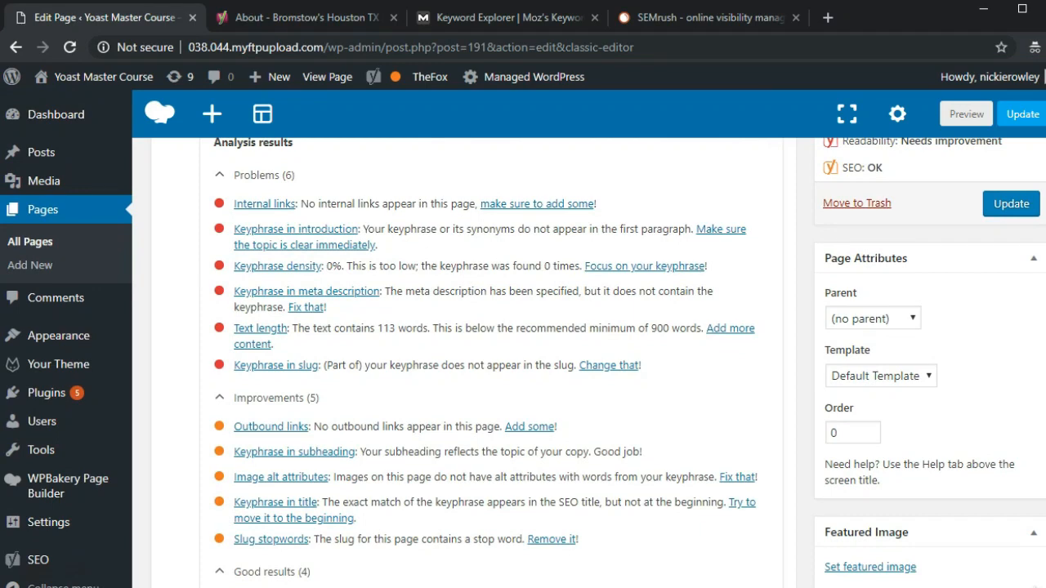
pyautogui.scroll(-2, 523, 364)
pyautogui.scroll(2, 523, 363)
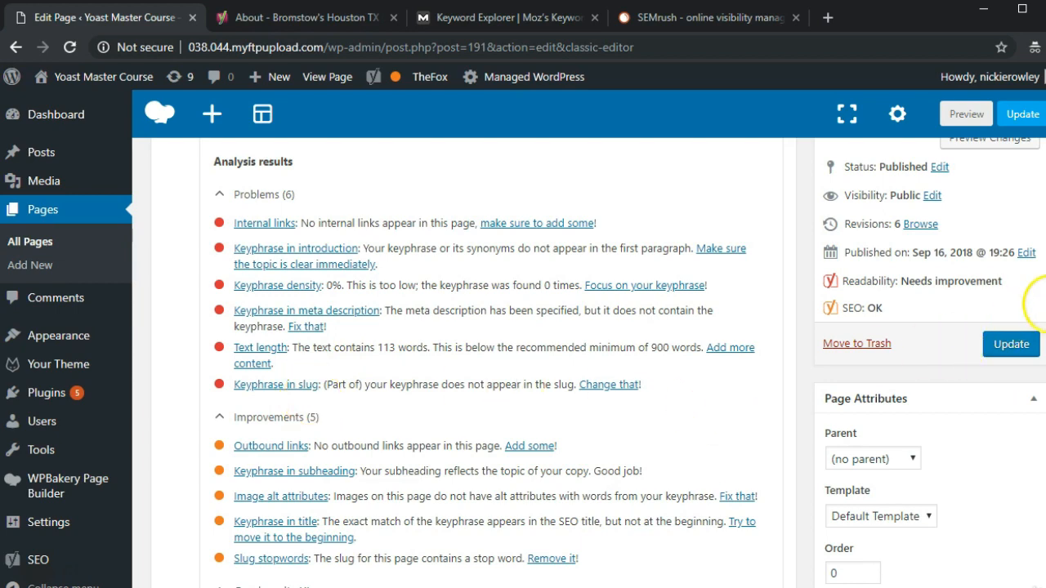
pyautogui.scroll(-3, 491, 319)
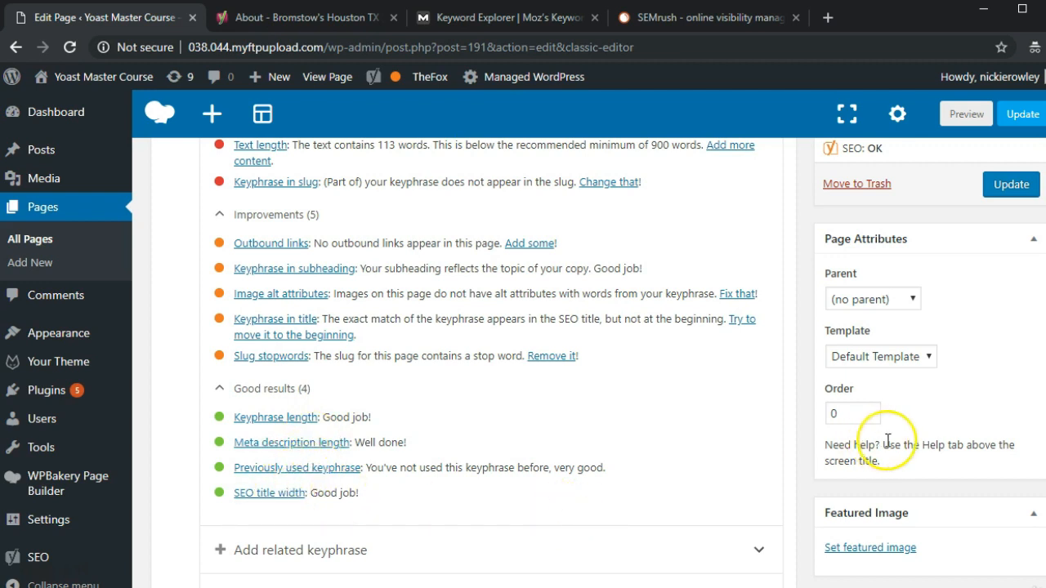
# - Remove "Bromstow's" from the start of the main heading in the About page's text block and save the block
pyautogui.scroll(-1, 492, 363)
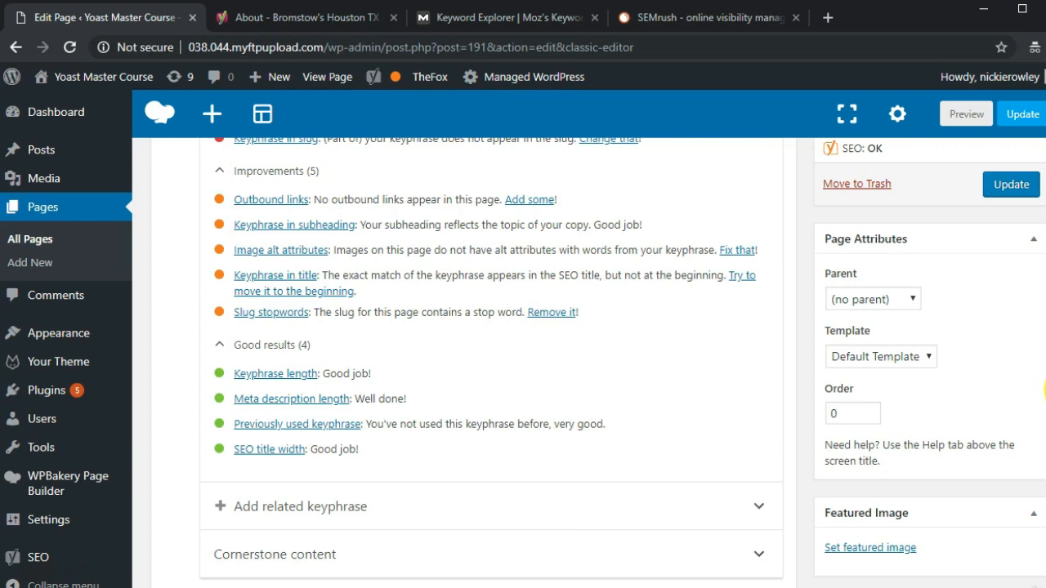
pyautogui.scroll(4, 523, 346)
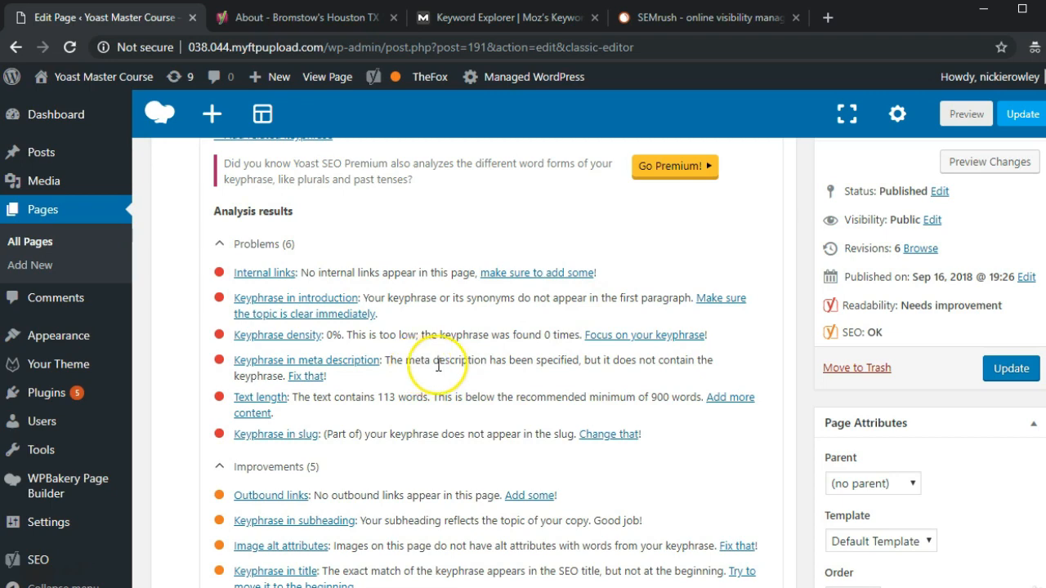
pyautogui.scroll(-2, 531, 355)
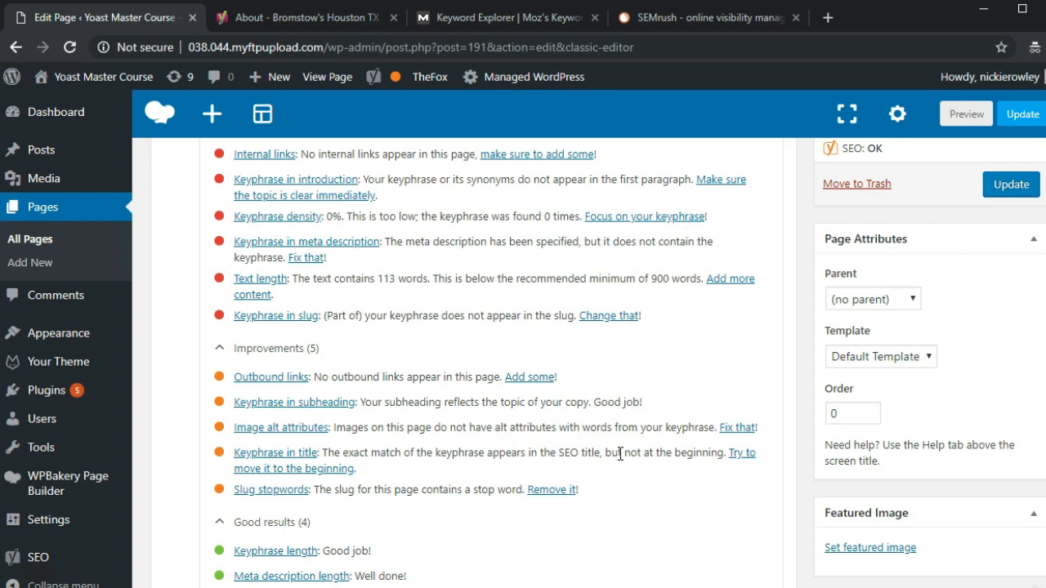
pyautogui.scroll(8, 1045, 376)
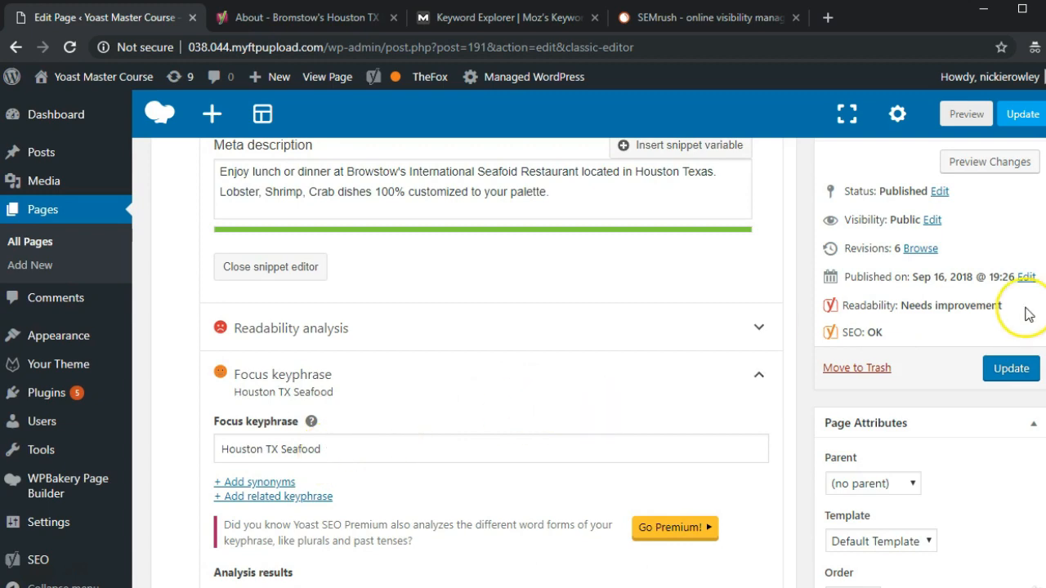
pyautogui.scroll(8, 1043, 298)
pyautogui.scroll(5, 1022, 246)
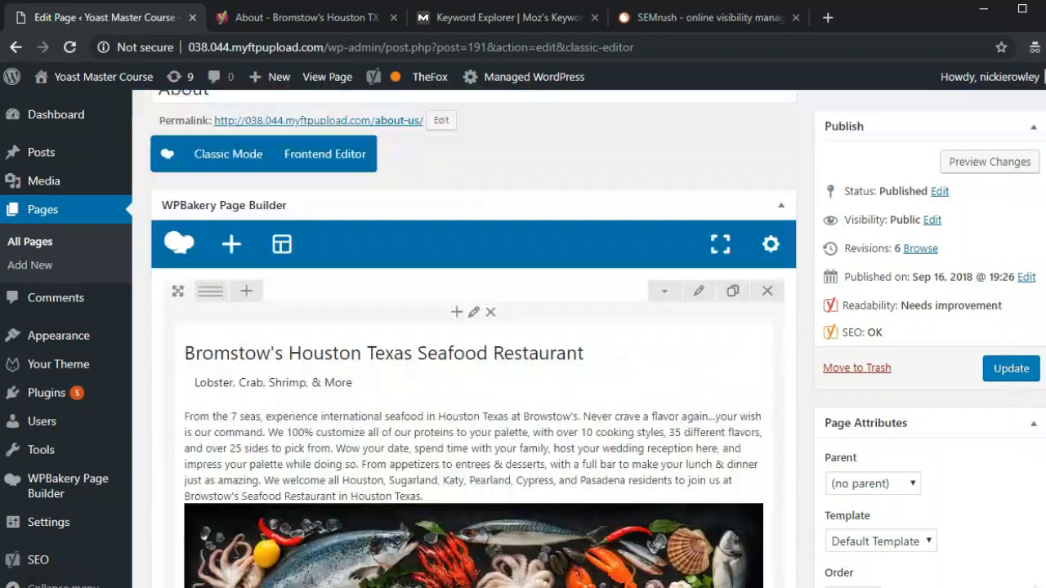
pyautogui.scroll(-1, 1015, 144)
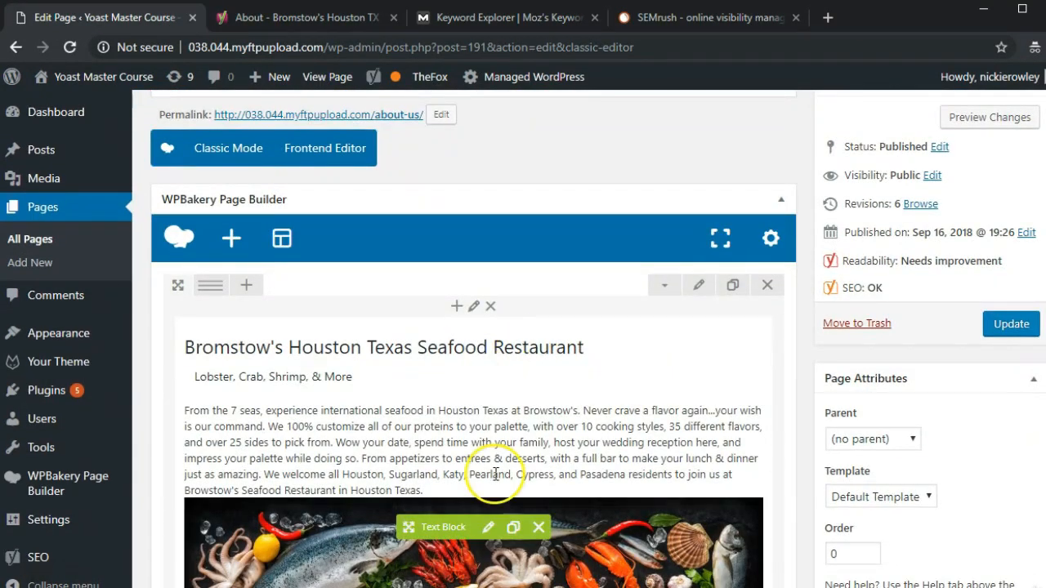
pyautogui.click(488, 527)
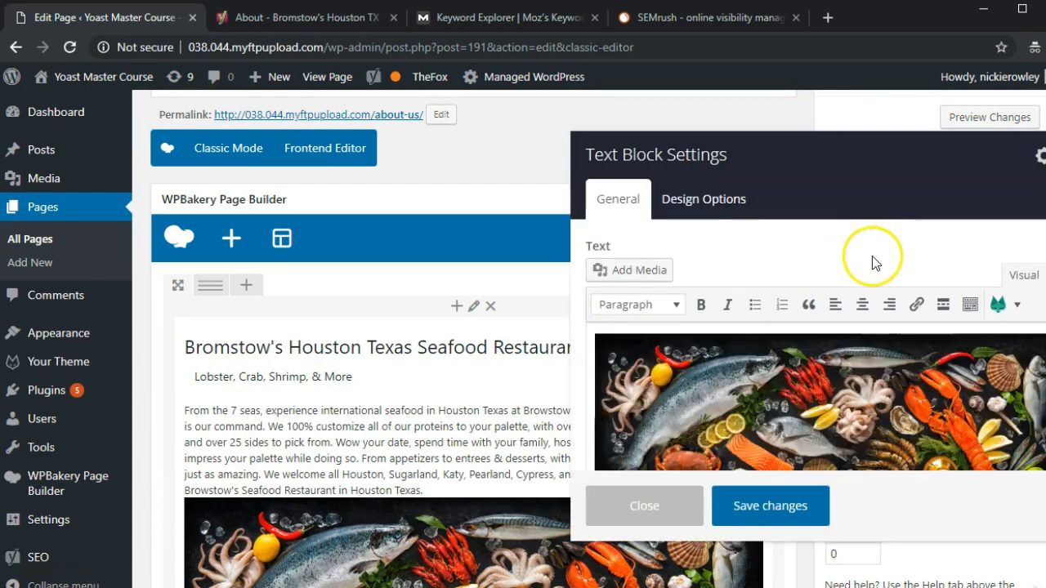
pyautogui.scroll(-1, 928, 316)
pyautogui.scroll(5, 928, 316)
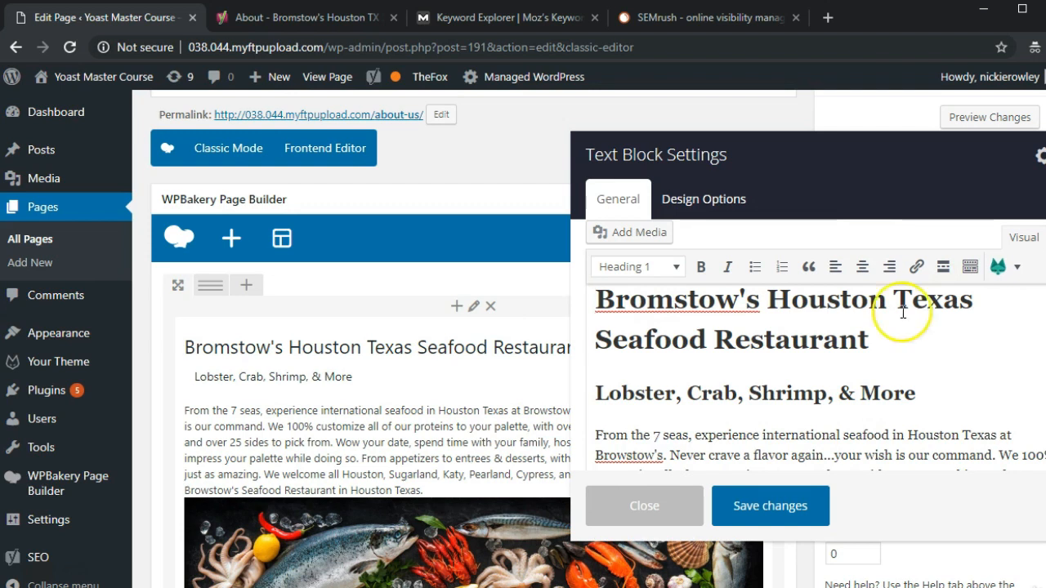
pyautogui.moveTo(768, 298); pyautogui.dragTo(596, 297)
pyautogui.press('Delete')
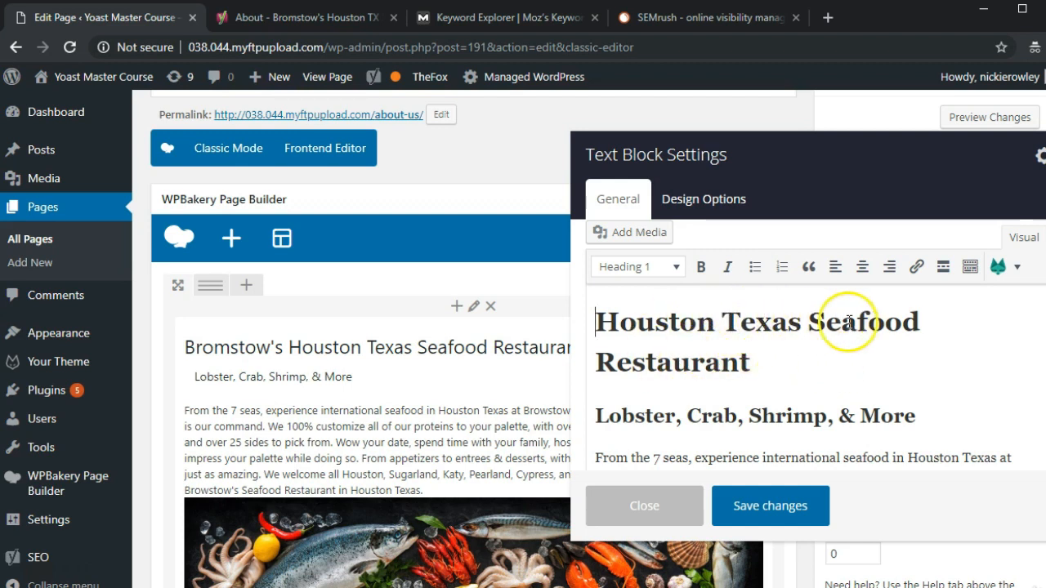
pyautogui.click(769, 507)
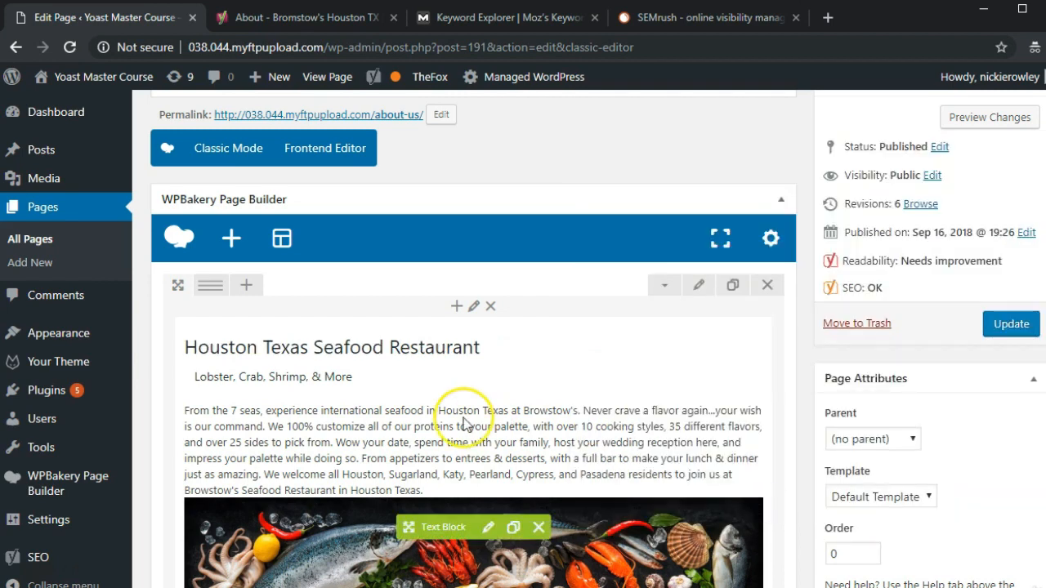
# - Delete "international seafood in" from the first sentence of the About page's introductory paragraph
pyautogui.click(488, 527)
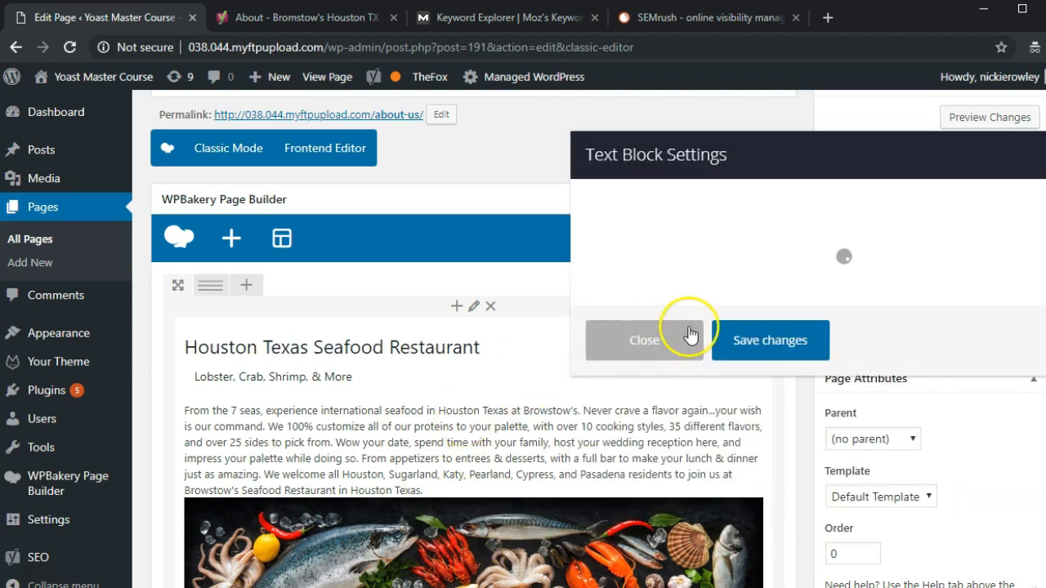
pyautogui.scroll(-1, 809, 392)
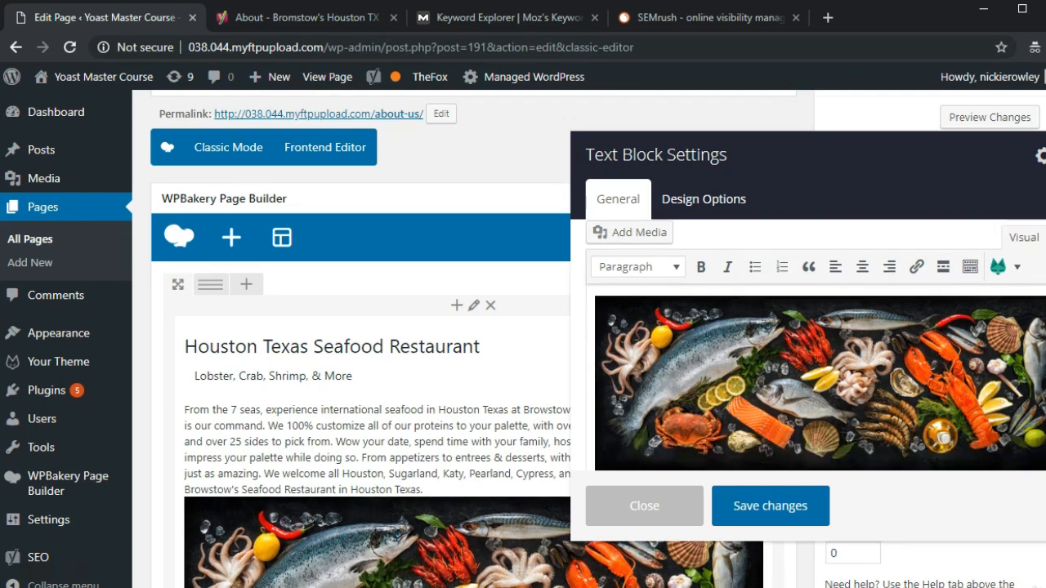
pyautogui.scroll(2, 809, 392)
pyautogui.press('Up')
pyautogui.press('Up')
pyautogui.press('Up')
pyautogui.press('Up')
pyautogui.press('Up')
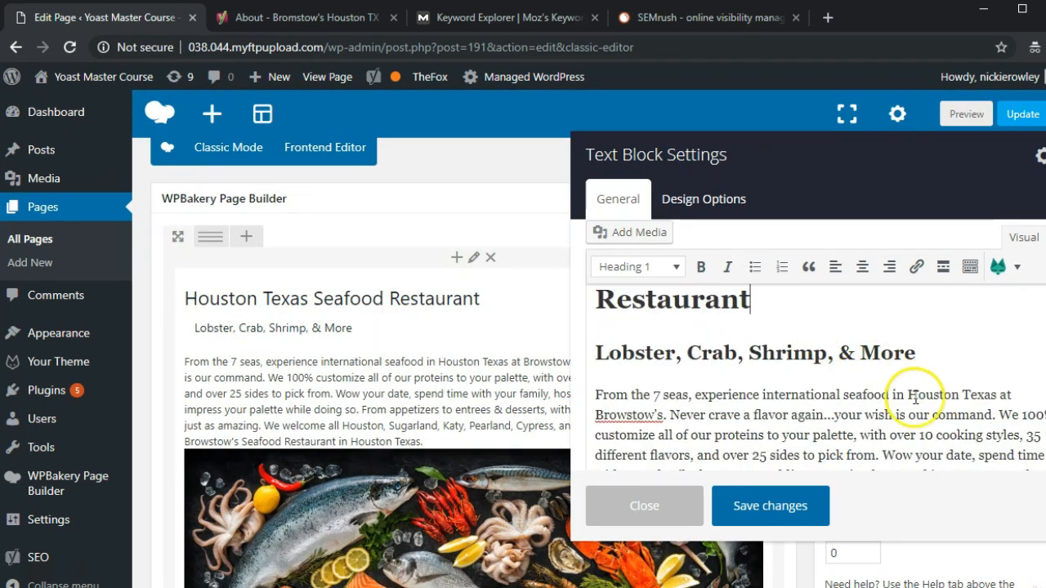
pyautogui.click(995, 396)
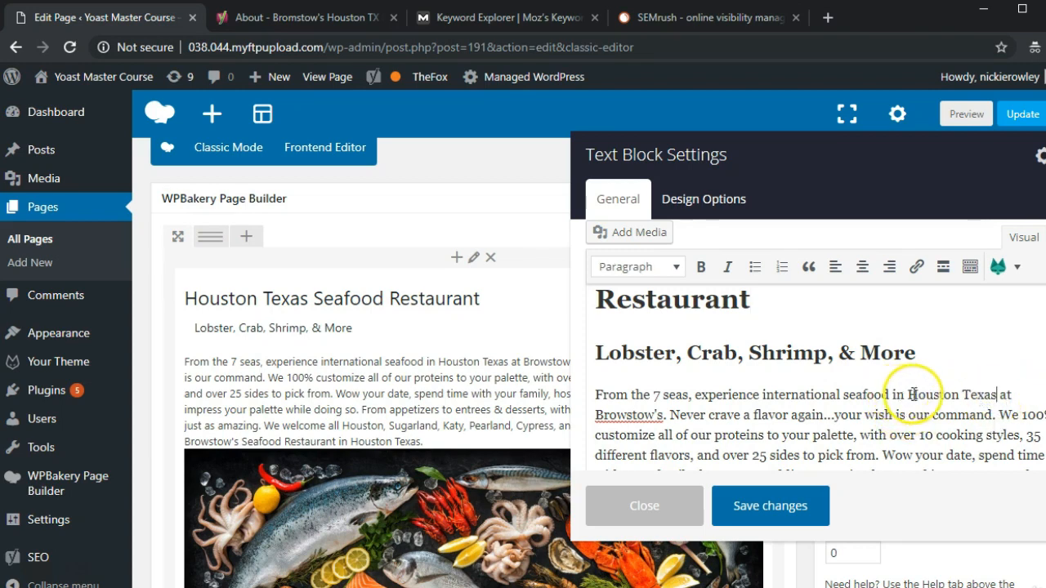
pyautogui.moveTo(910, 395); pyautogui.dragTo(757, 395)
pyautogui.press('BackSpace')
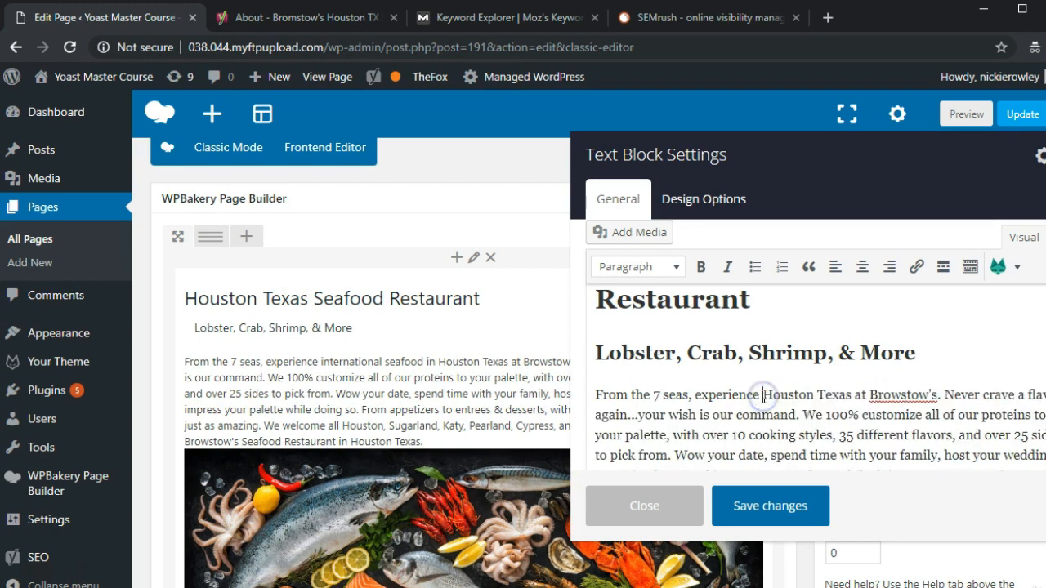
# - Insert "Seafood" after "Houston Texas" and "international" before it in the introduction's first sentence, and save the text block
pyautogui.click(852, 395)
pyautogui.write('Seafood')
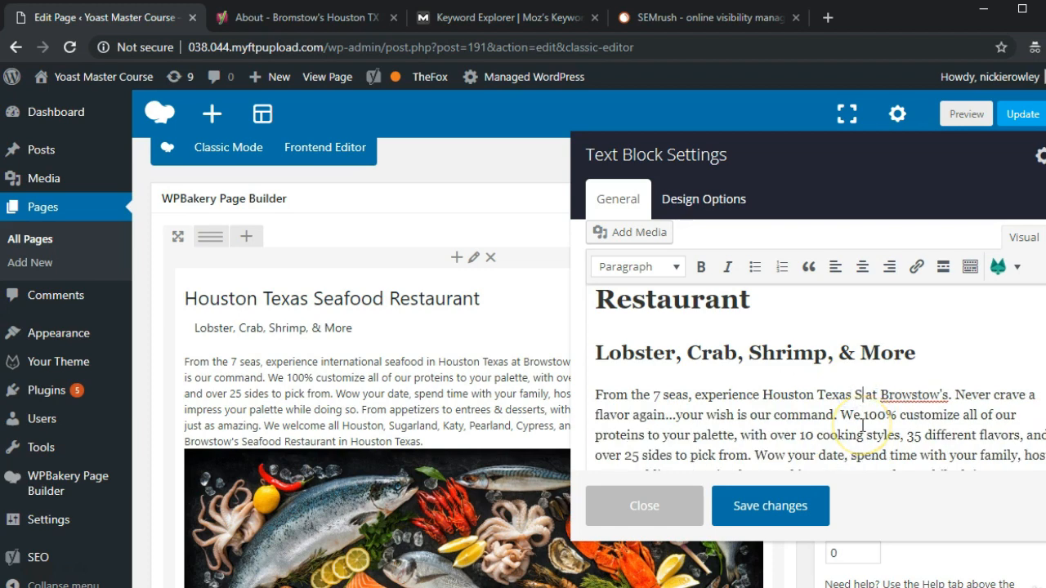
pyautogui.click(762, 396)
pyautogui.write('inter')
pyautogui.write('national')
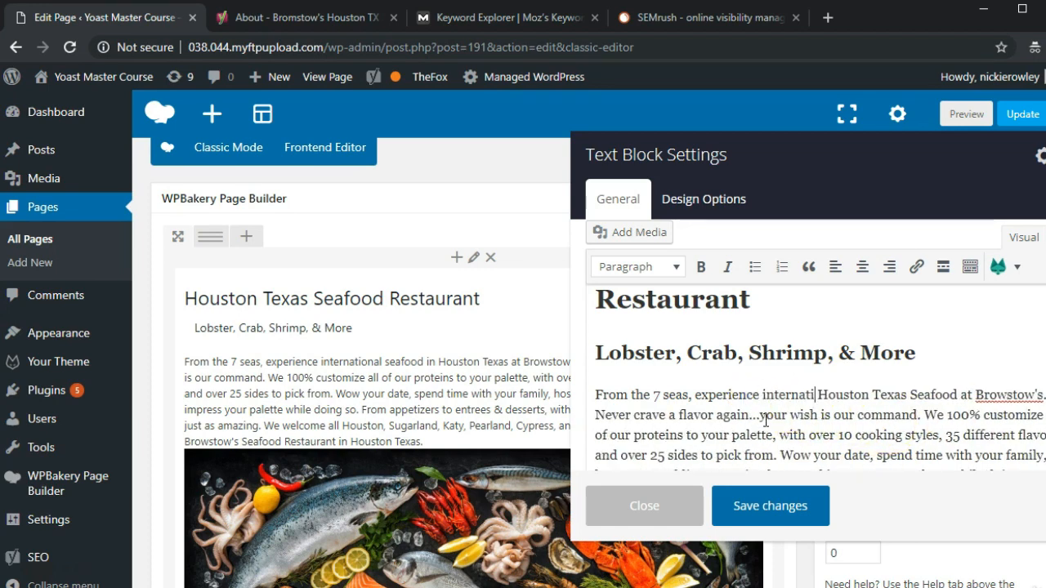
pyautogui.click(766, 436)
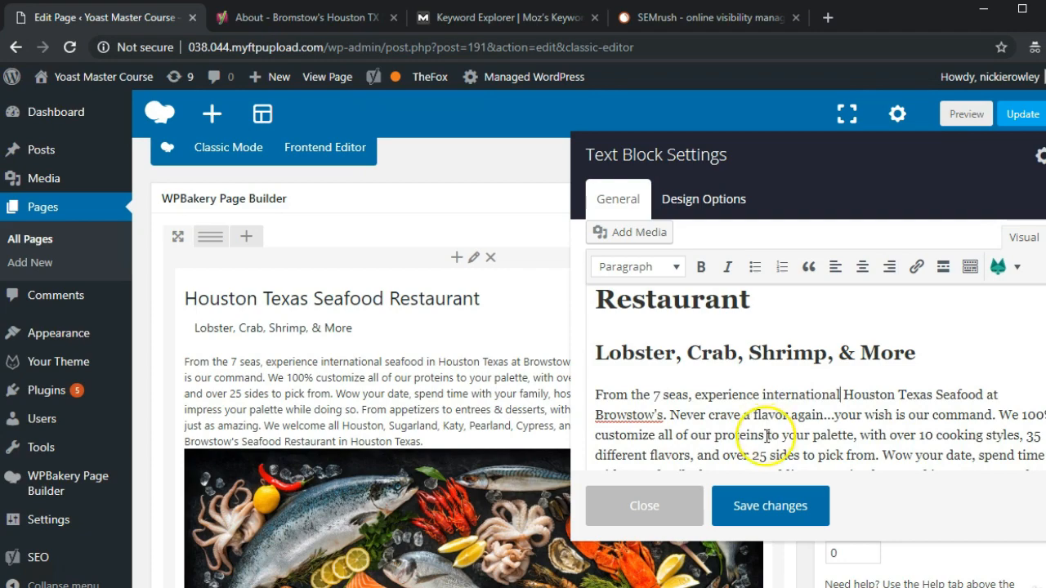
pyautogui.click(771, 507)
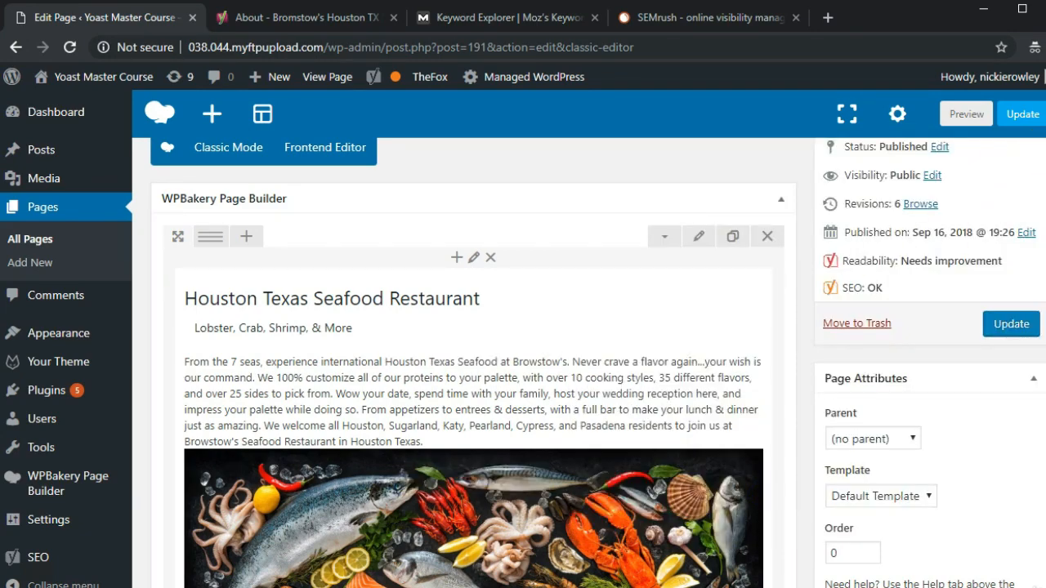
# - Recheck the keyphrase problems and replace the About page's slug with "Houston TX Seafood"
pyautogui.scroll(-15, 1039, 337)
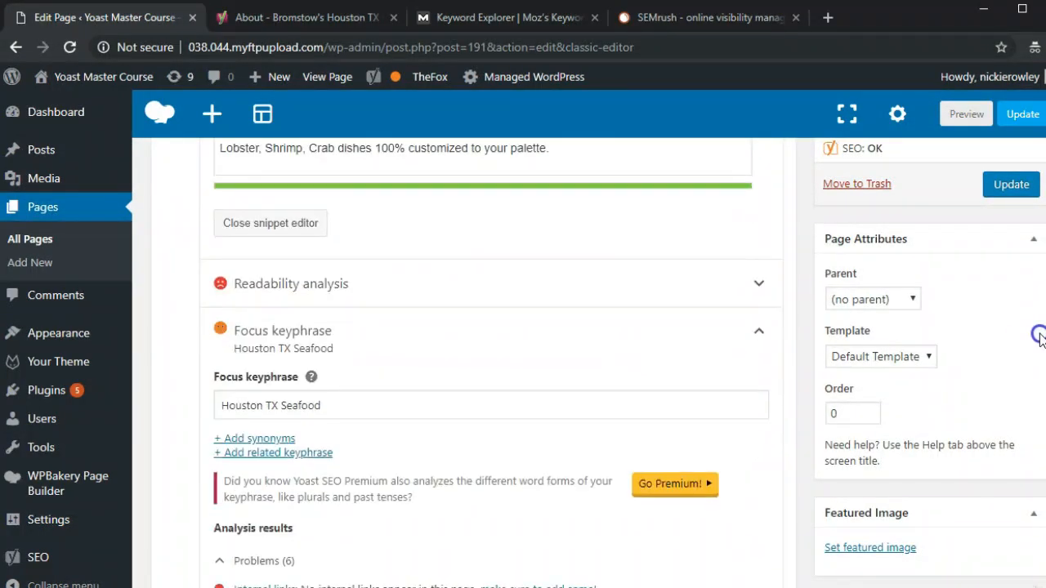
pyautogui.scroll(-4, 1039, 337)
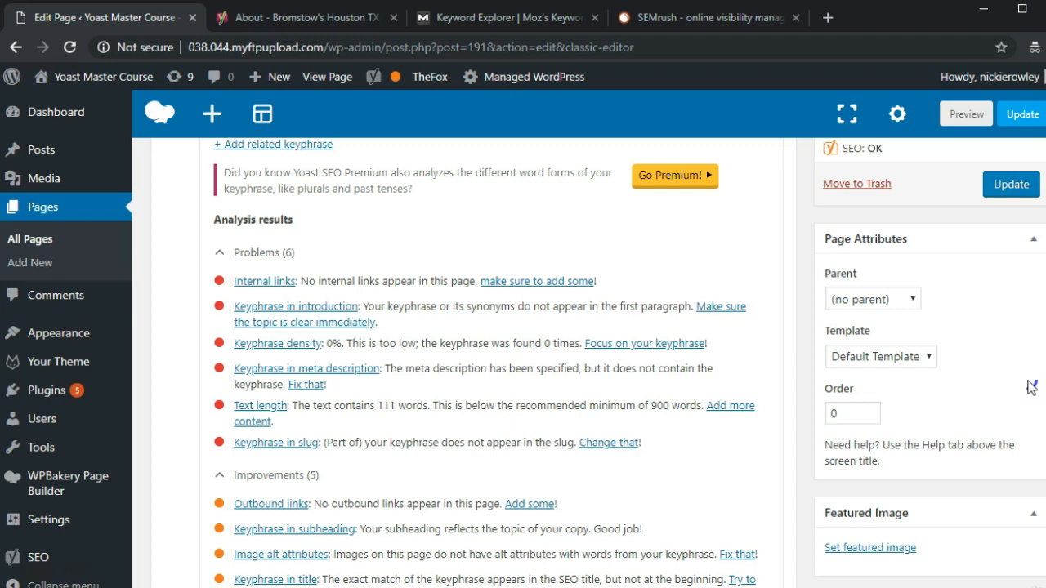
pyautogui.scroll(8, 1031, 387)
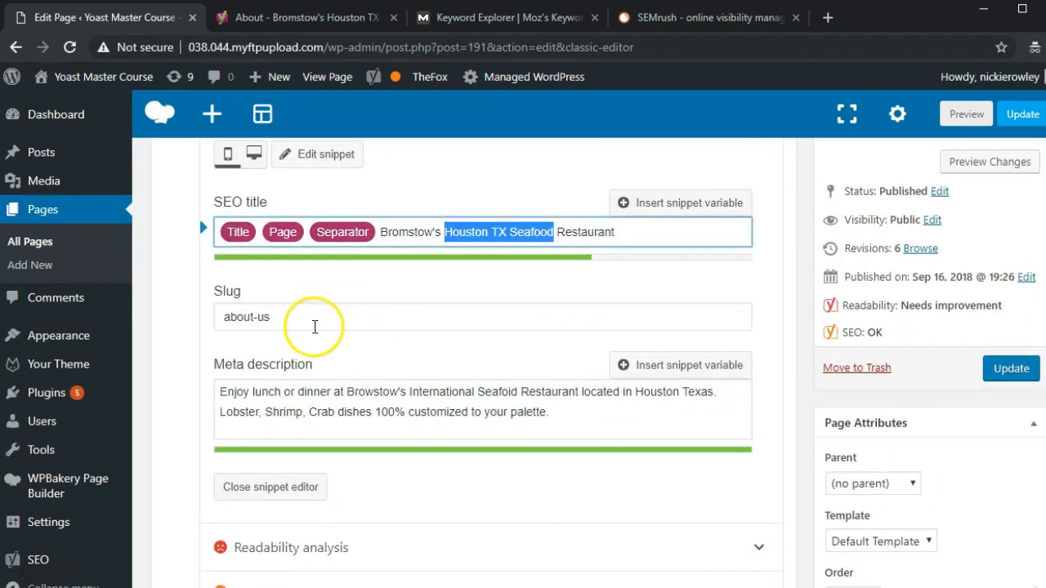
pyautogui.tripleClick(309, 325)
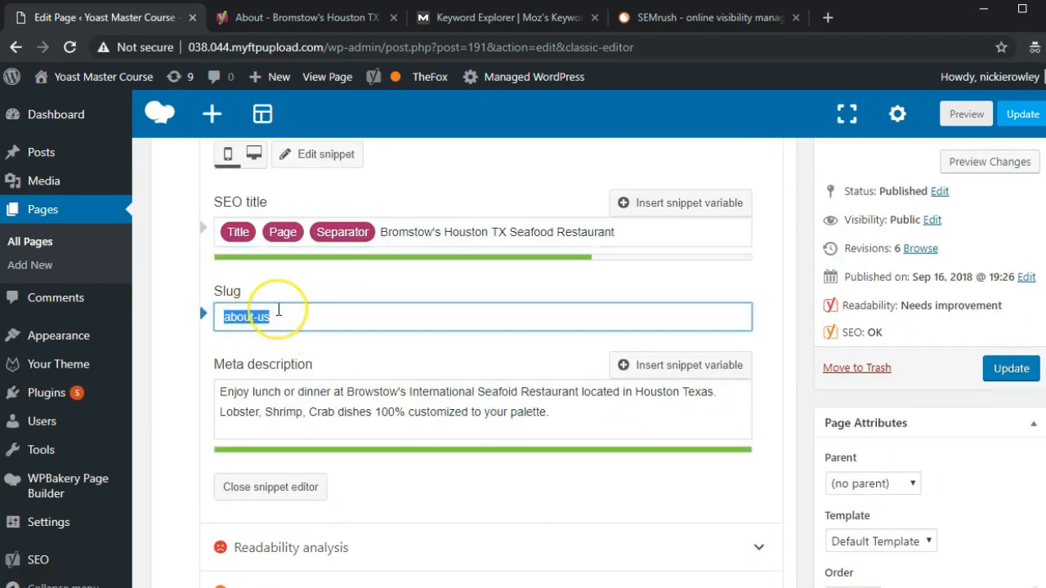
pyautogui.write('Houston TX Seafood')
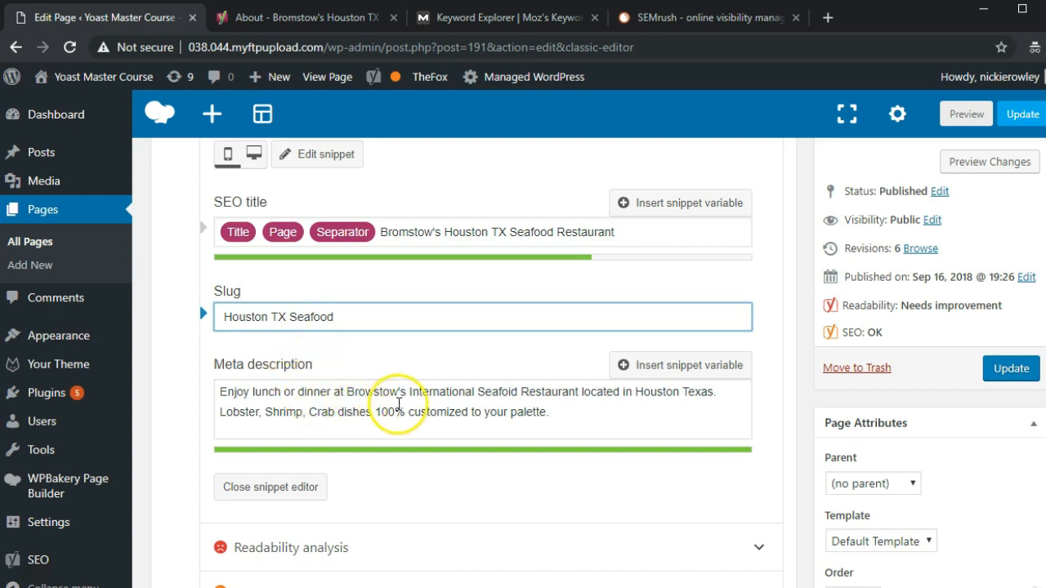
# - Replace "Seafoid Restaurant" in the meta description with "Houston TX Seafood restaurant"
pyautogui.click(349, 392)
pyautogui.moveTo(348, 391); pyautogui.dragTo(397, 392)
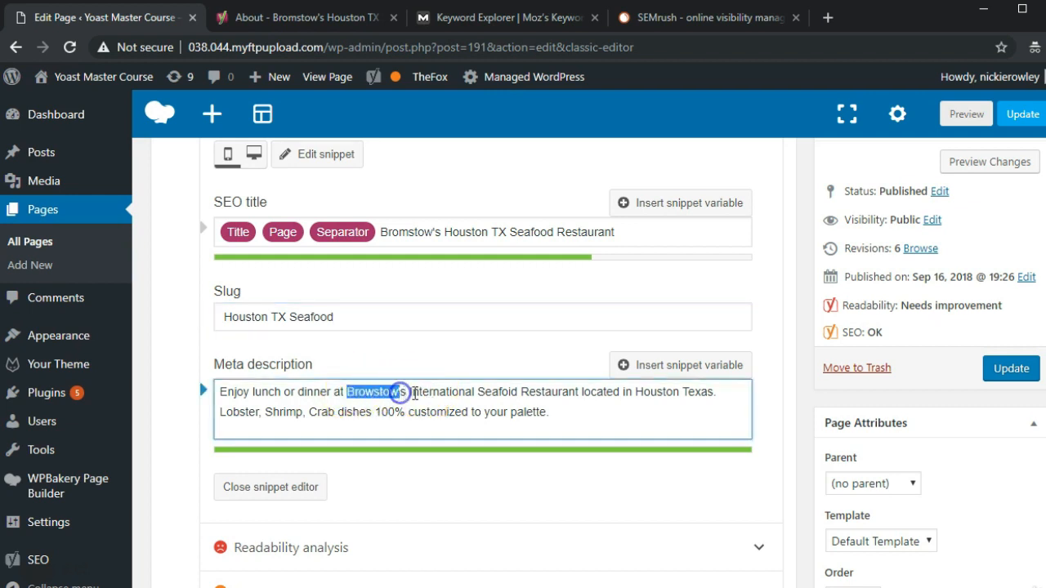
pyautogui.click(432, 395)
pyautogui.moveTo(486, 392); pyautogui.dragTo(577, 391)
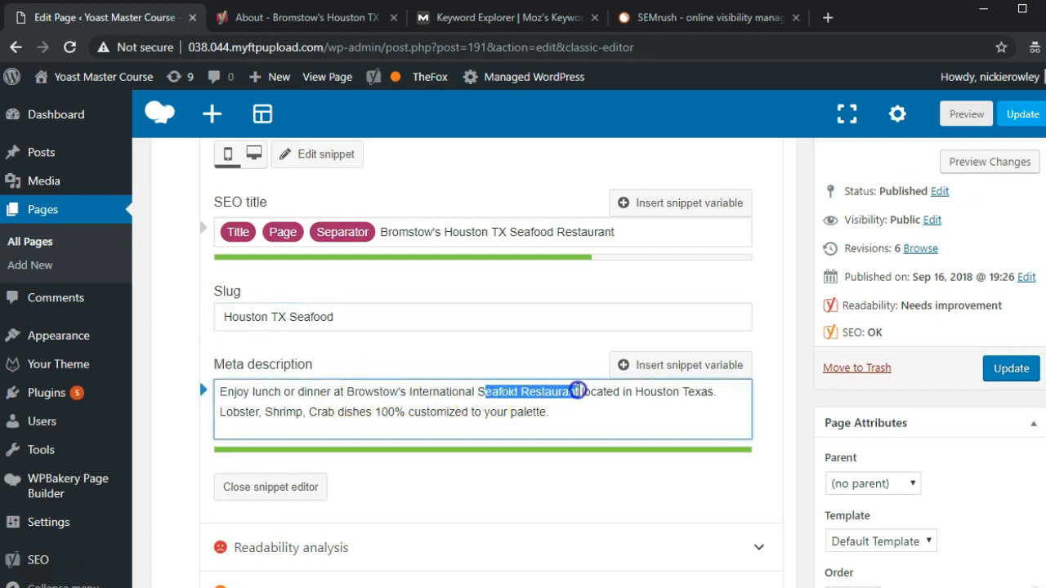
pyautogui.press('BackSpace')
pyautogui.press('BackSpace')
pyautogui.write('Houston TX Seafood')
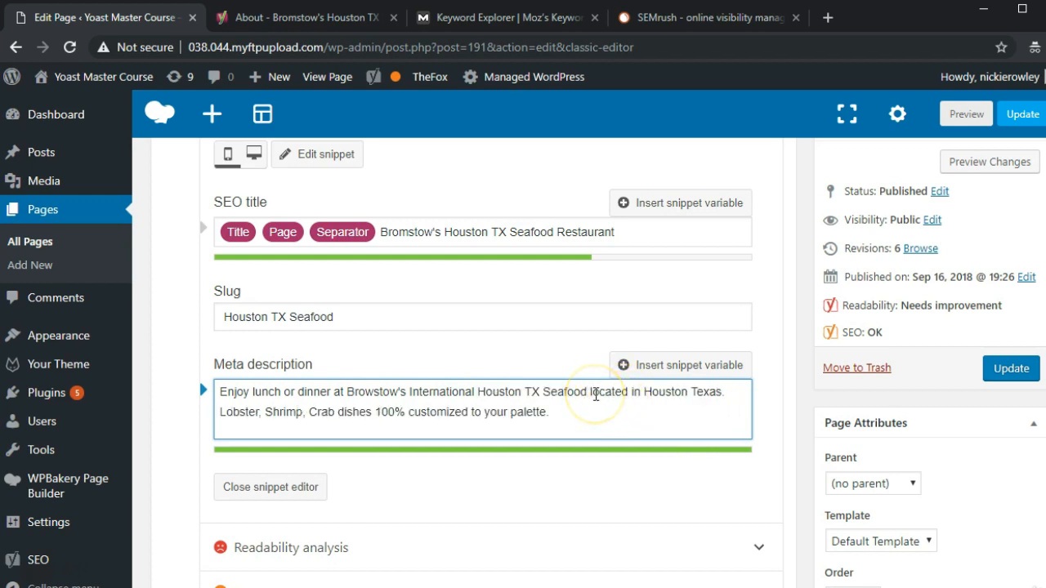
pyautogui.write('restaurant')
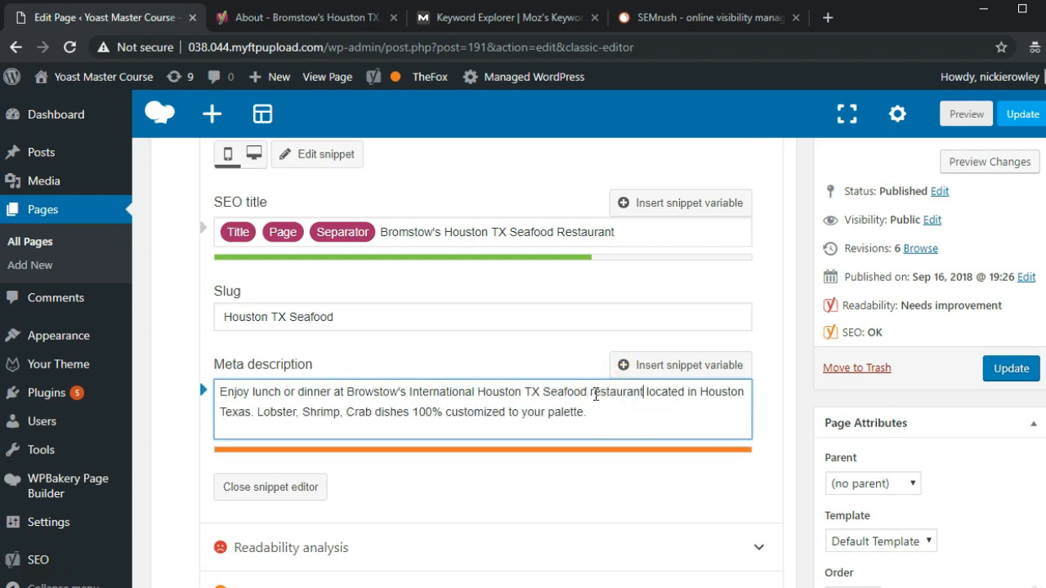
# - Remove "located in Houston Texas" from the meta description, ending its first sentence after "restaurant"
pyautogui.moveTo(646, 392); pyautogui.dragTo(261, 421)
pyautogui.press('BackSpace')
pyautogui.press('BackSpace')
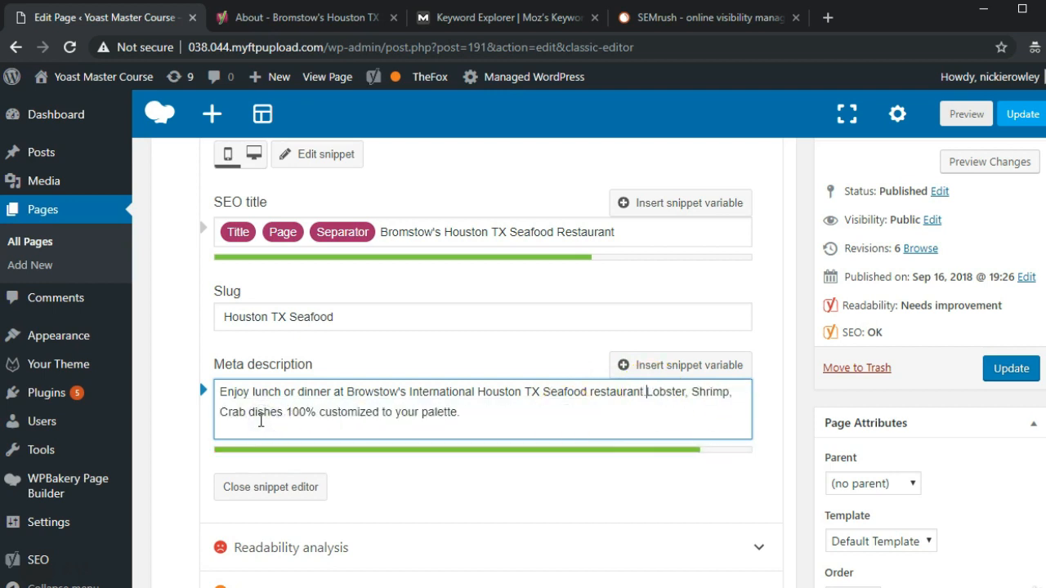
pyautogui.click(488, 413)
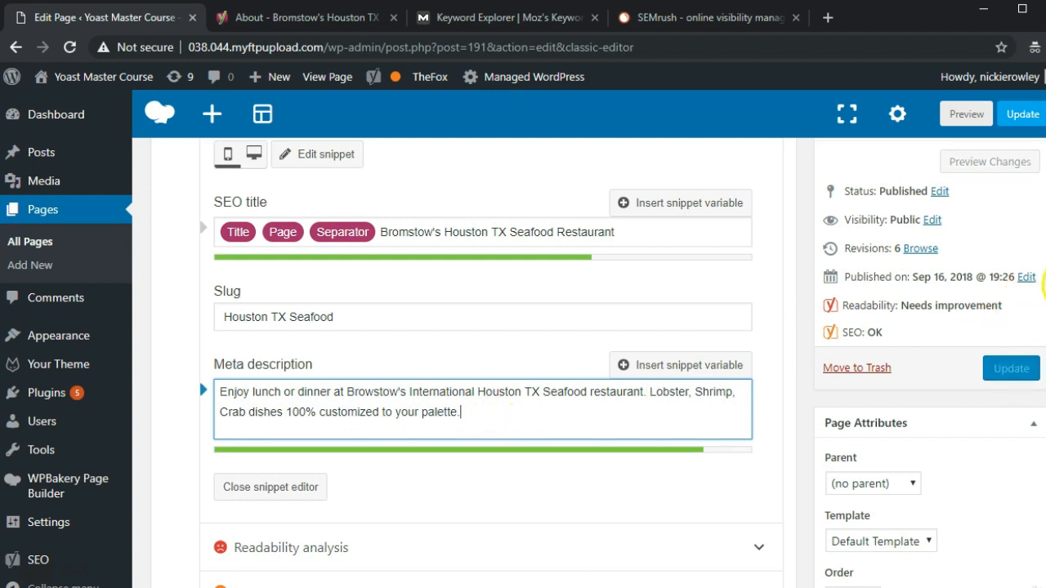
# - Update the About page and review its snippet preview and focus keyphrase analysis
pyautogui.moveTo(1045, 286); pyautogui.dragTo(1045, 335)
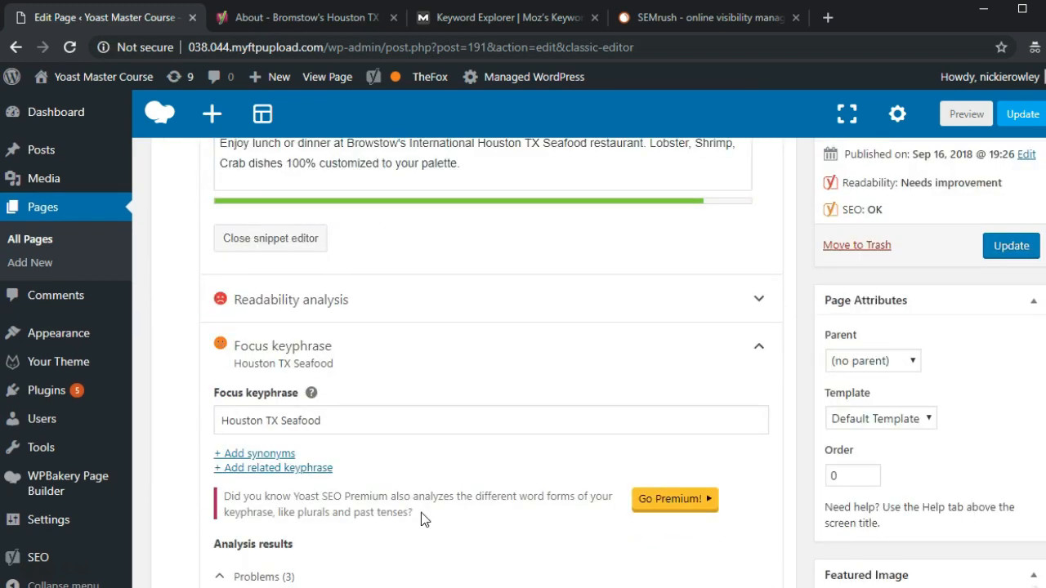
pyautogui.moveTo(1045, 317); pyautogui.dragTo(1045, 301)
pyautogui.click(1008, 367)
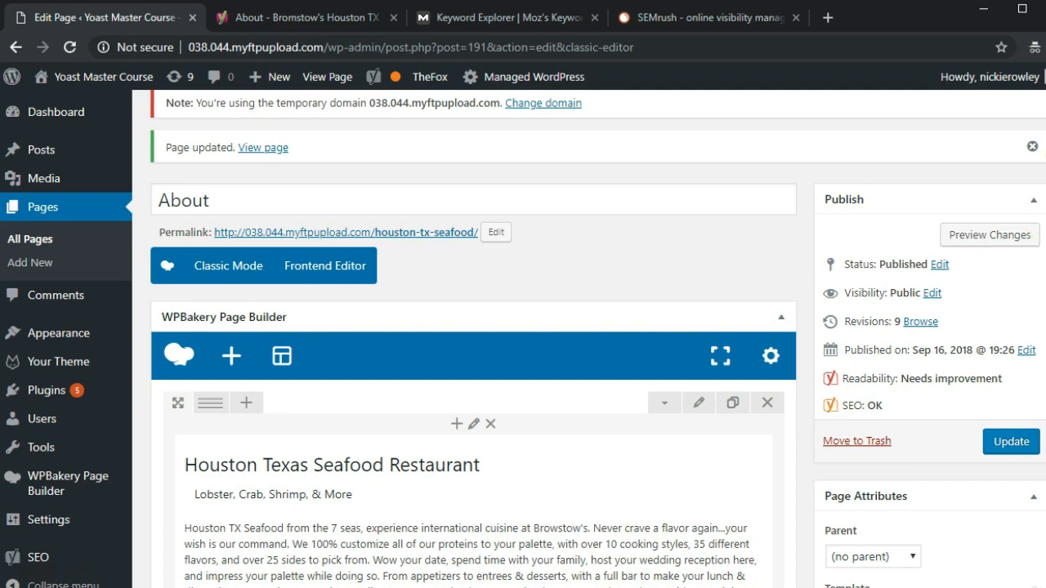
pyautogui.scroll(-3, 1043, 157)
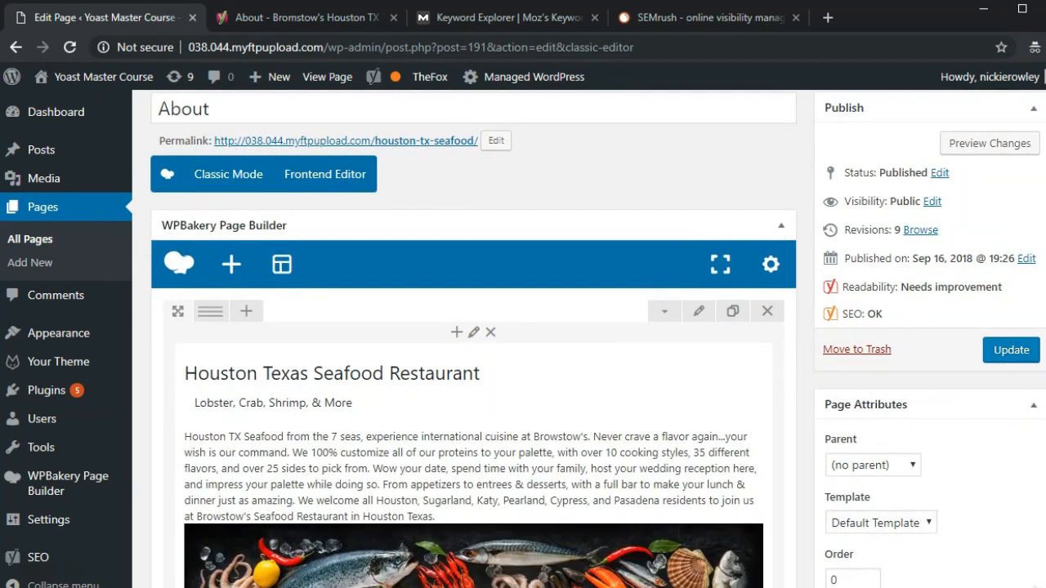
pyautogui.scroll(-20, 464, 360)
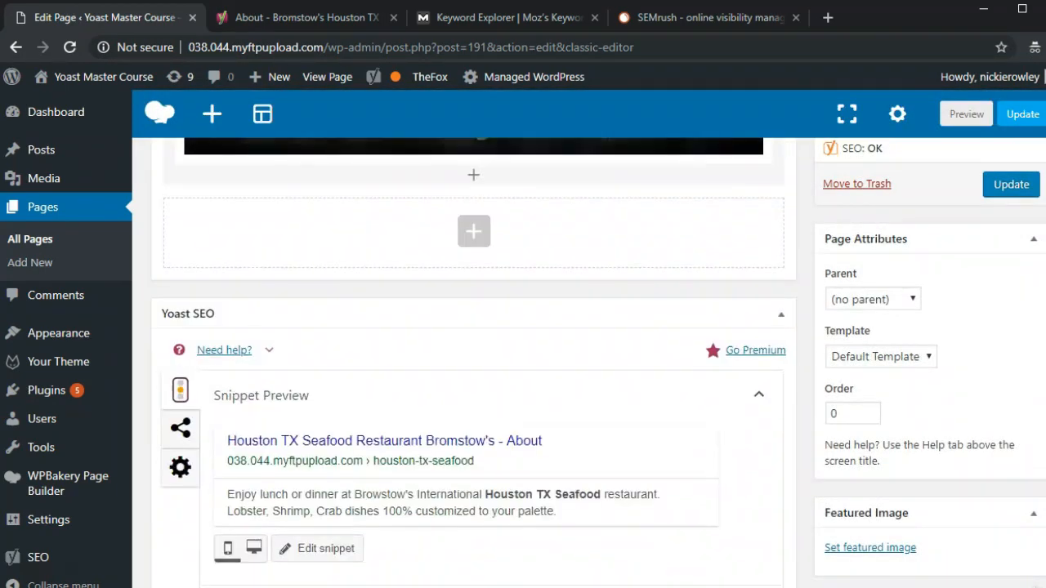
pyautogui.scroll(-3, 473, 362)
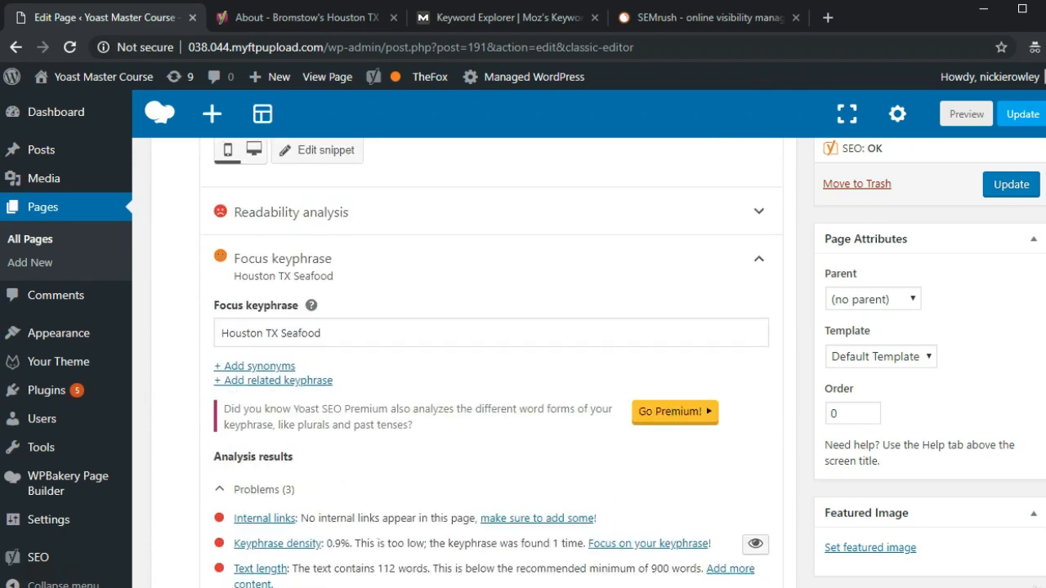
# - Review the problems, improvements and good results in the focus keyphrase analysis for "Houston TX Seafood"
pyautogui.scroll(-3, 492, 365)
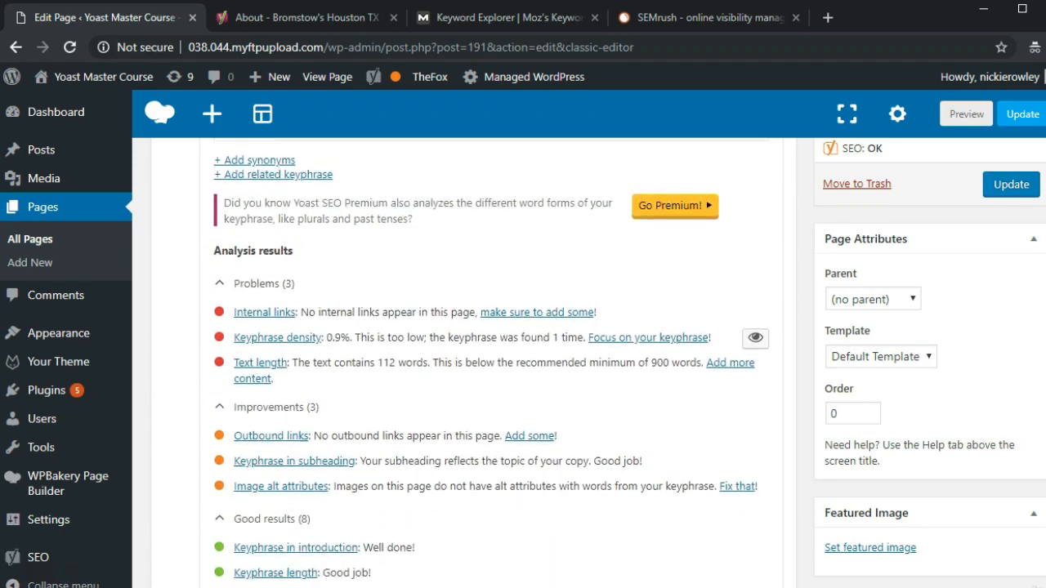
pyautogui.scroll(-2, 1043, 348)
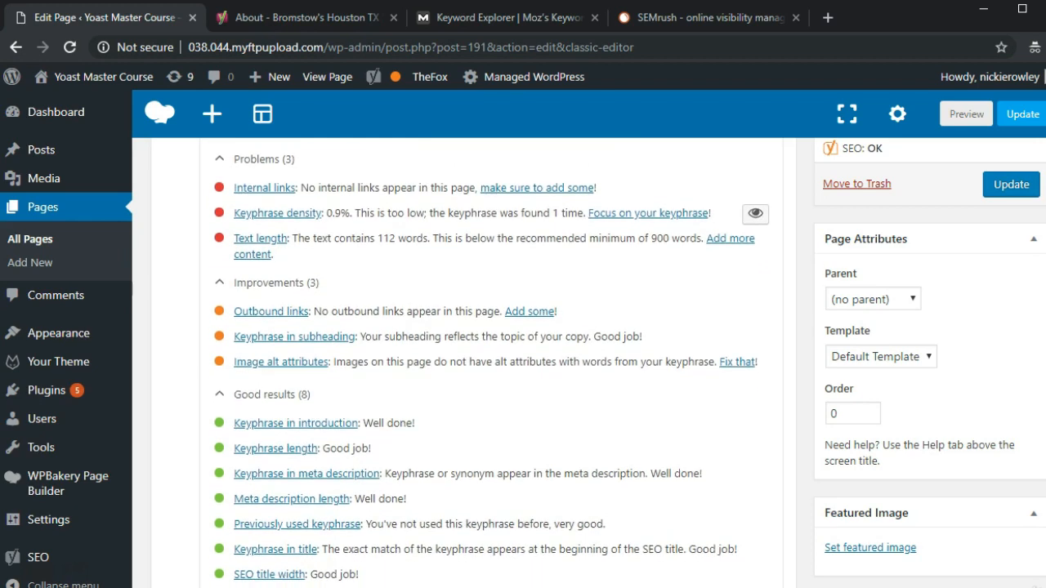
pyautogui.scroll(2, 1044, 323)
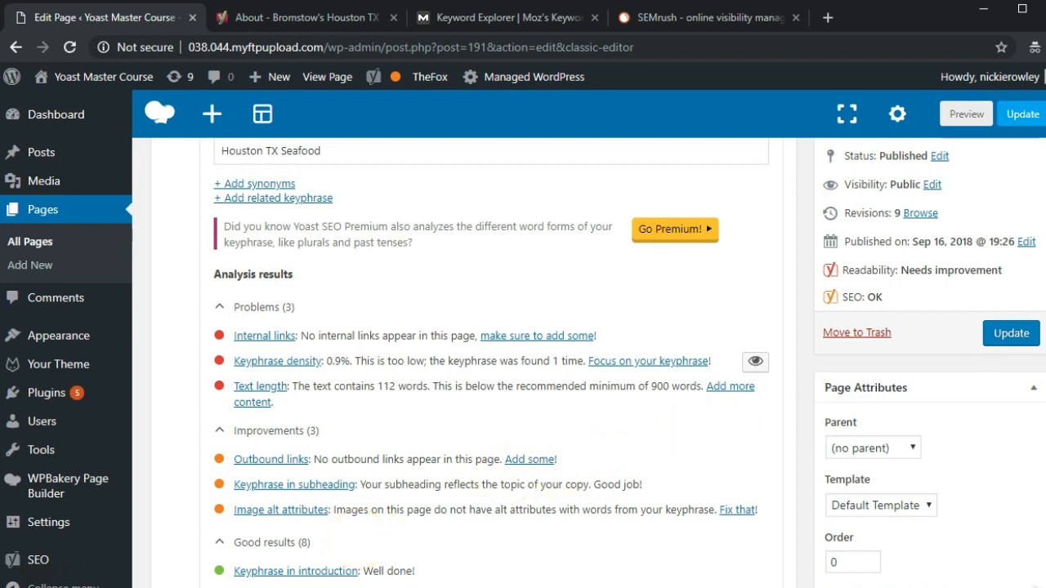
pyautogui.scroll(1, 1044, 329)
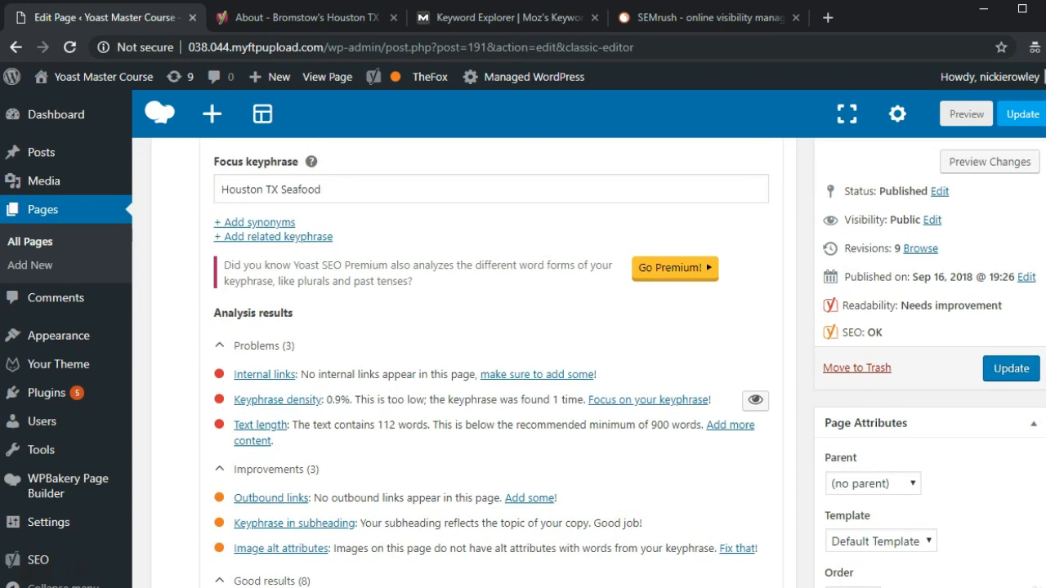
pyautogui.scroll(1, 1045, 328)
# - Insert "for Houston TX Seafood at" before "Browstow's" in the last sentence of the About page's text block
pyautogui.scroll(10, 1044, 328)
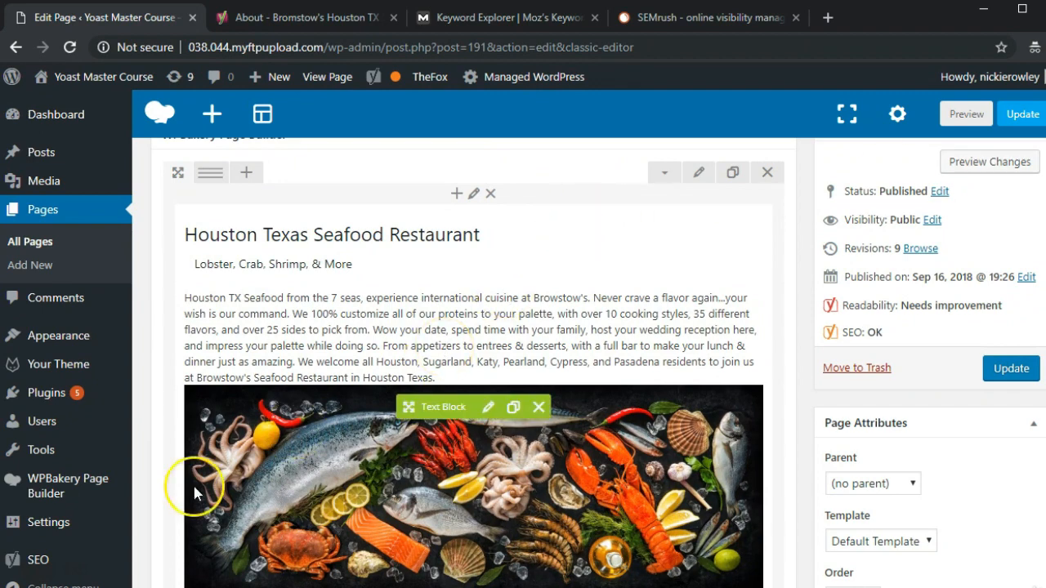
pyautogui.click(488, 409)
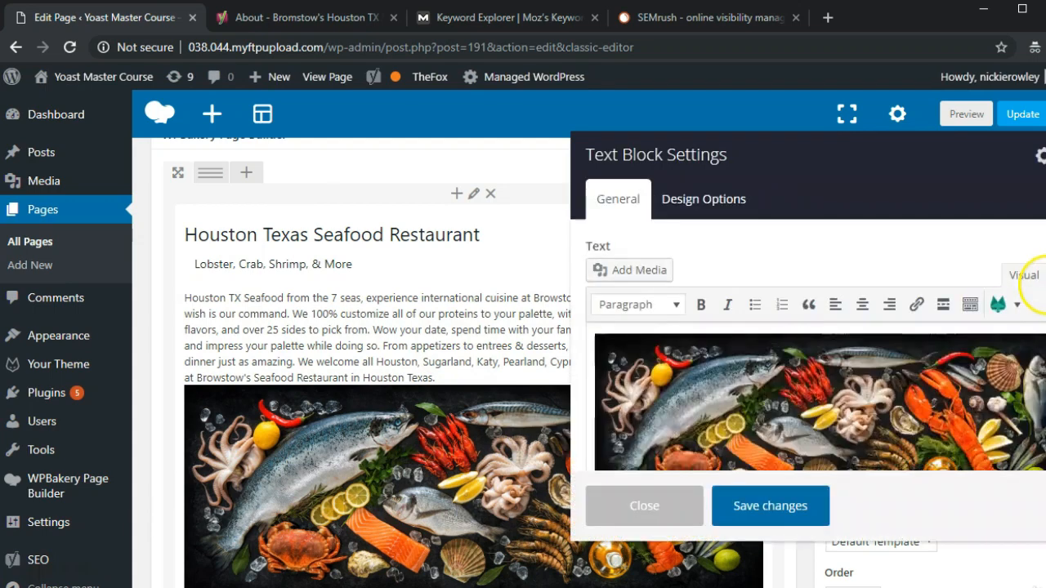
pyautogui.scroll(1, 1028, 331)
pyautogui.scroll(2, 1028, 331)
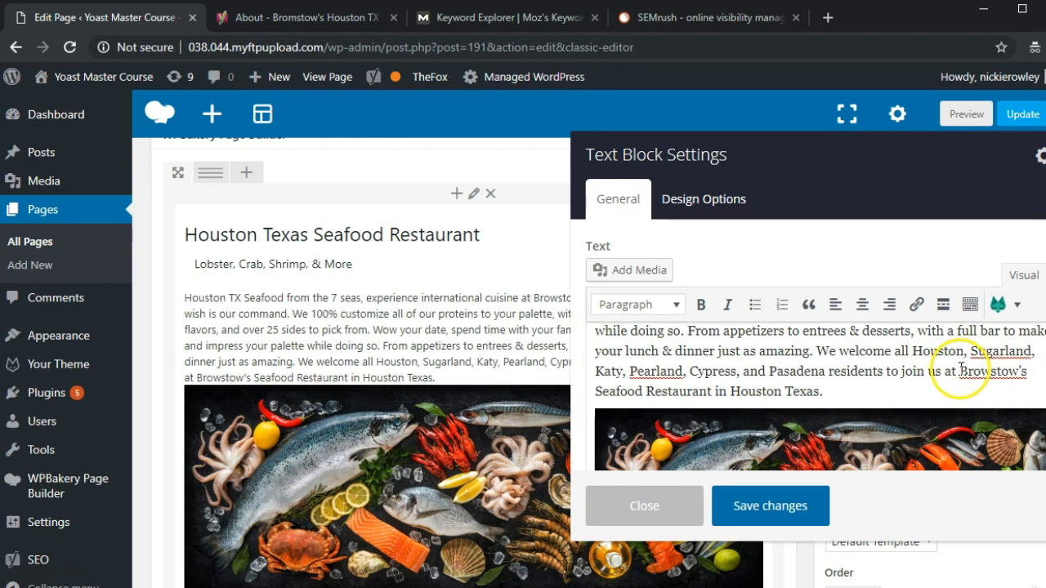
pyautogui.click(961, 370)
pyautogui.write('for H')
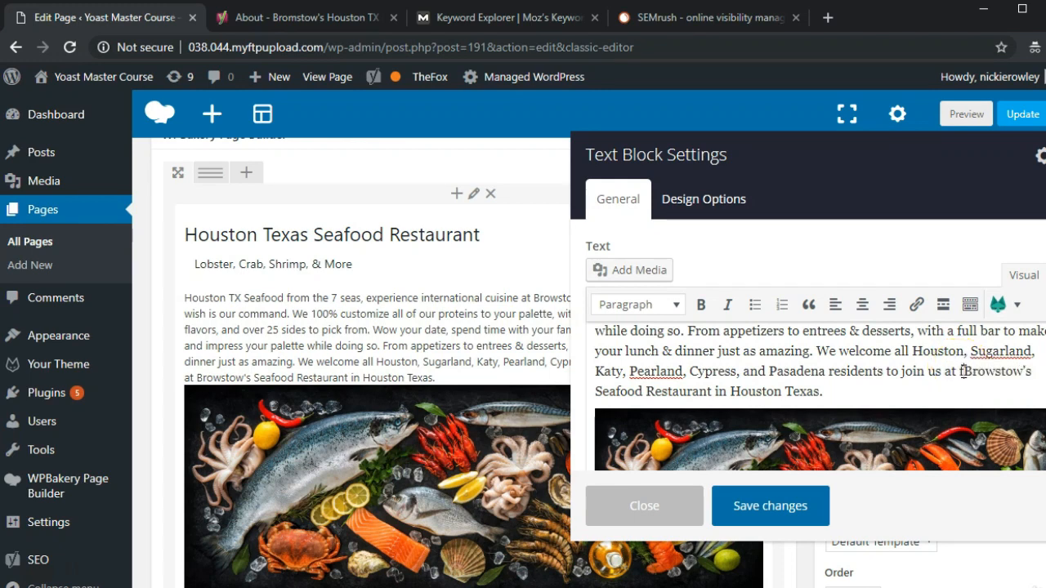
pyautogui.write('ouston T')
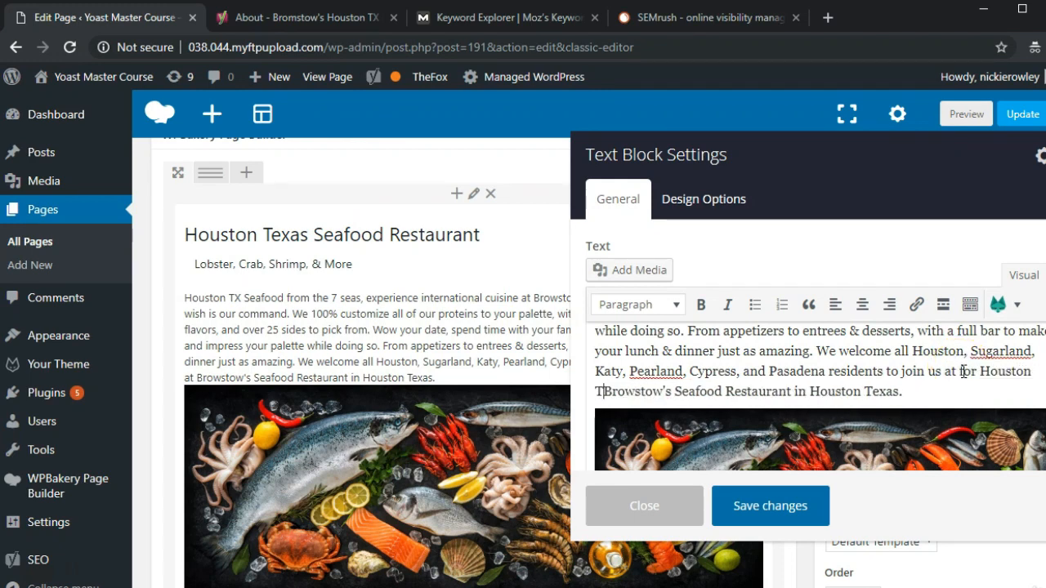
pyautogui.write('X Seafood')
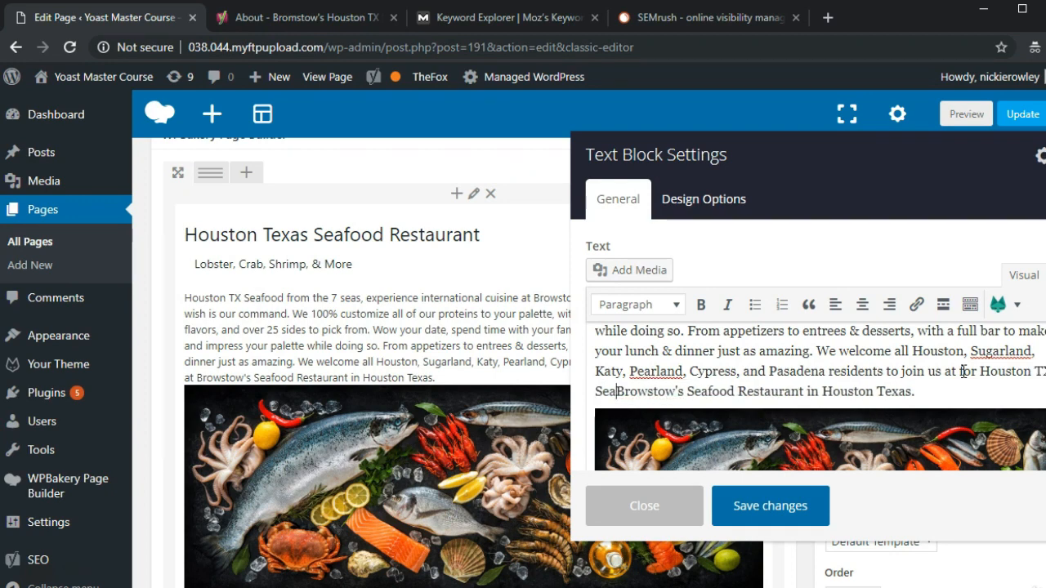
pyautogui.write(' at')
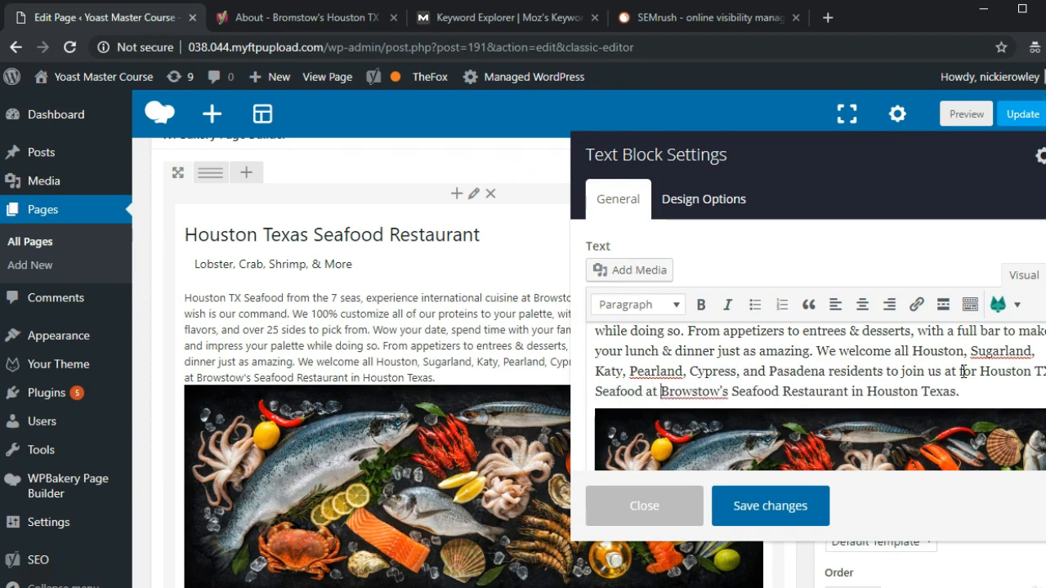
# - Remove "Seafood Restaurant in Houston Texas" after "Browstow's", end the sentence with a period, and save the text block
pyautogui.moveTo(730, 391); pyautogui.dragTo(960, 386)
pyautogui.press('BackSpace')
pyautogui.press('BackSpace')
pyautogui.write('.')
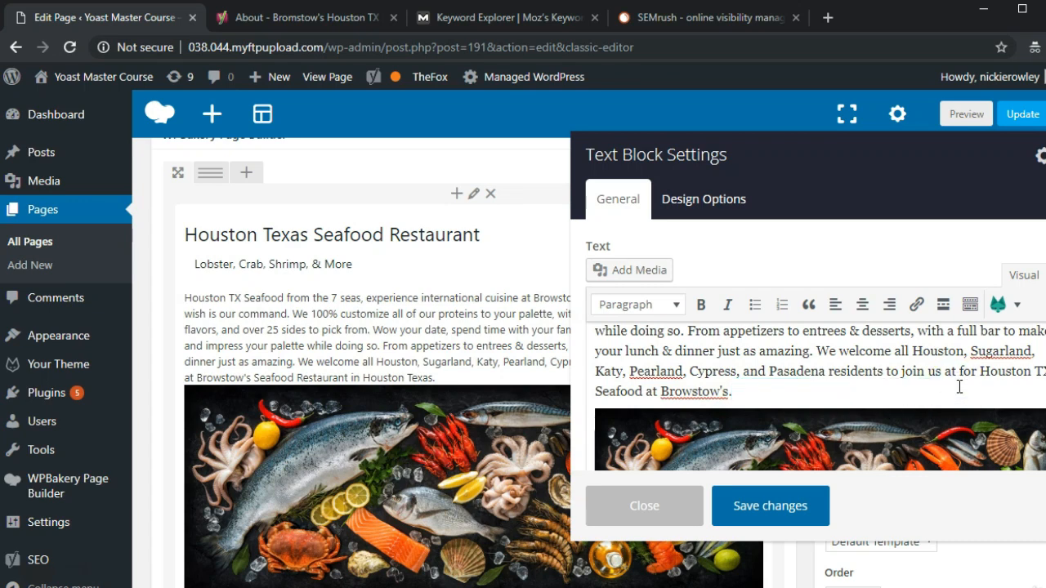
pyautogui.scroll(2, 959, 386)
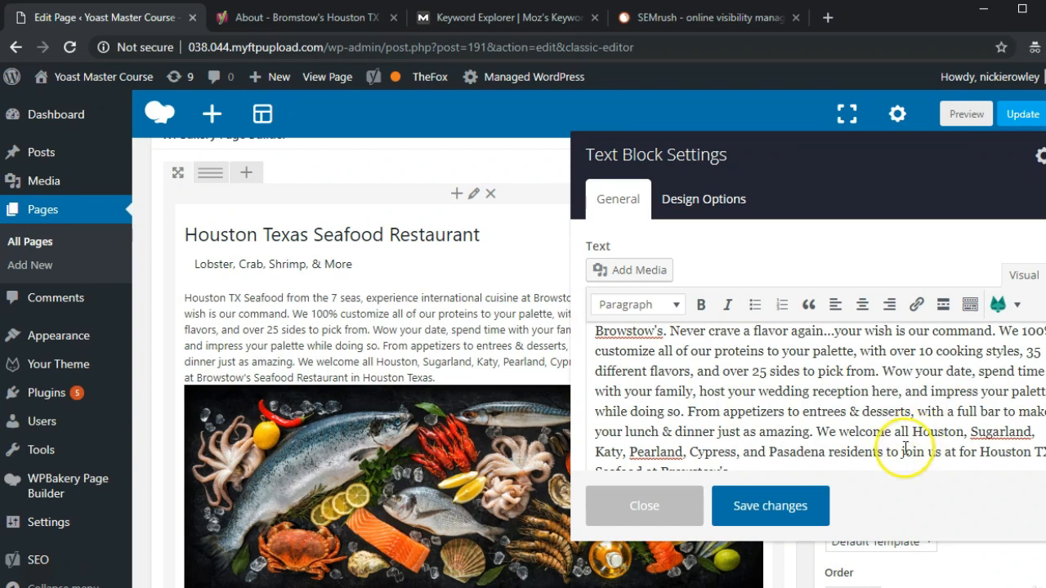
pyautogui.click(772, 507)
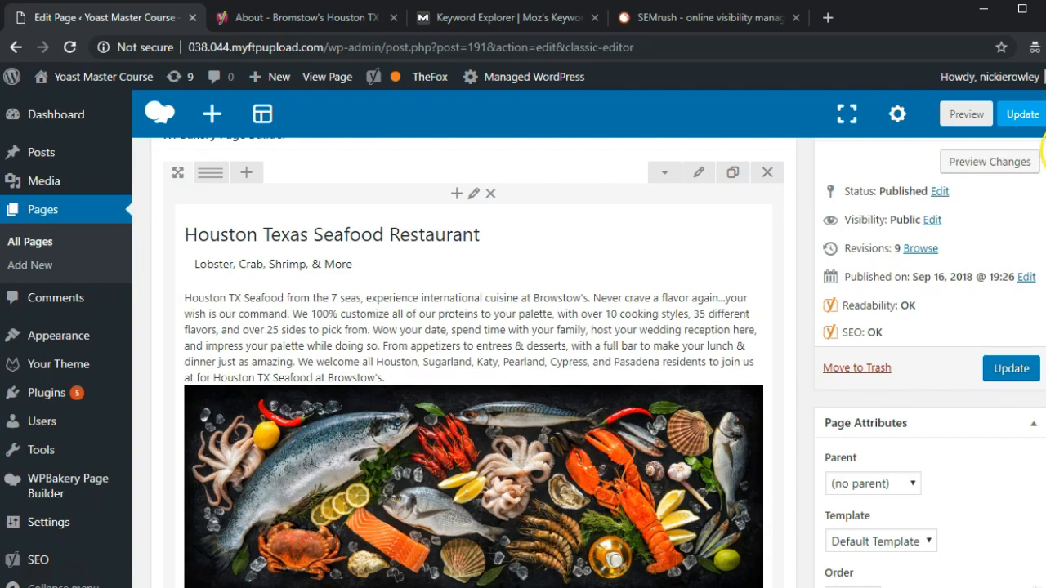
# - Switch to the live site and copy the Private Events page's URL
pyautogui.scroll(3, 1042, 147)
pyautogui.scroll(-1, 1042, 147)
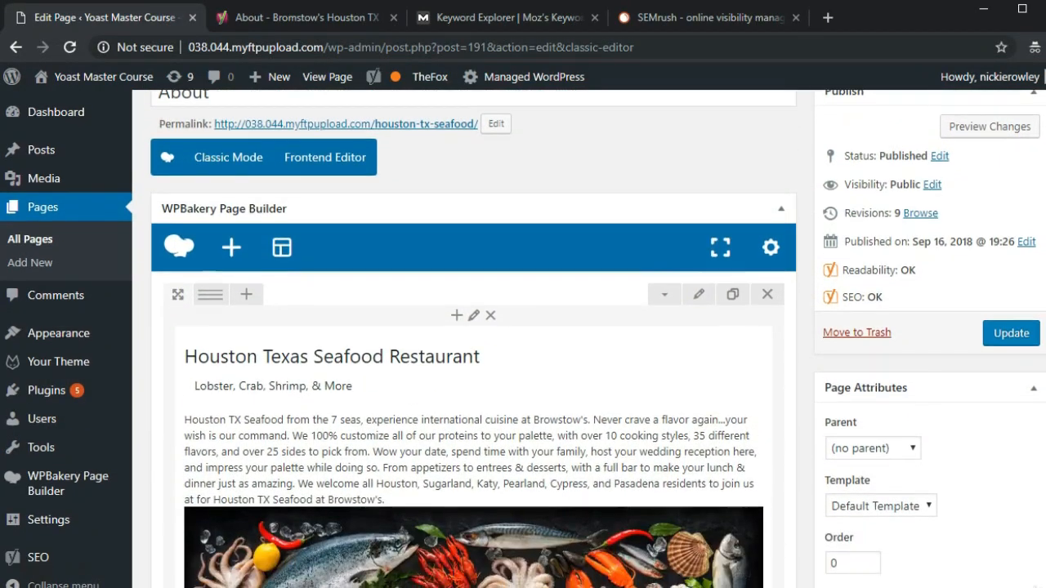
pyautogui.click(317, 19)
pyautogui.press('F5')
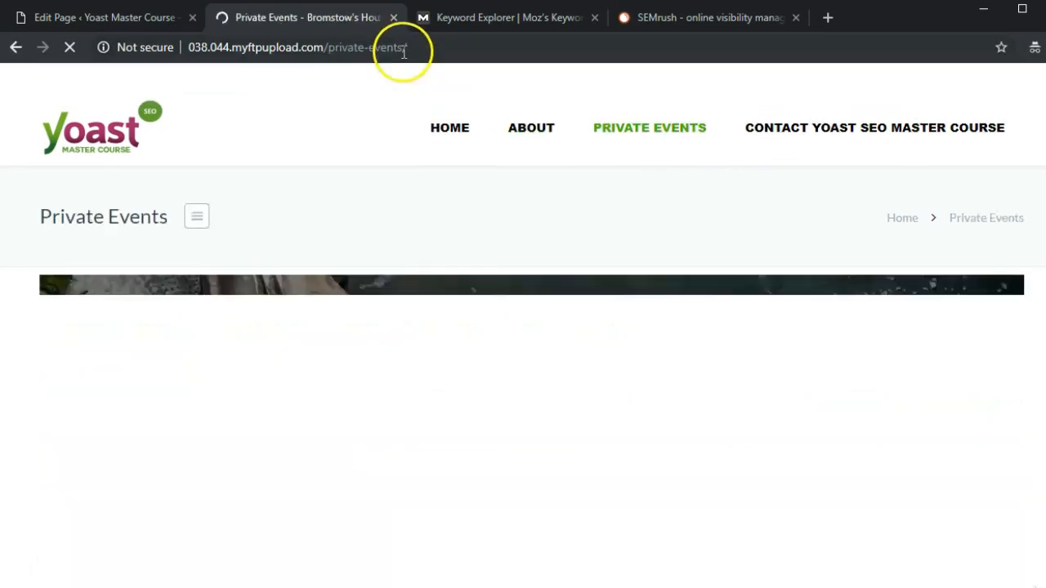
pyautogui.click(401, 48)
pyautogui.hotkey('ctrl', 'c')
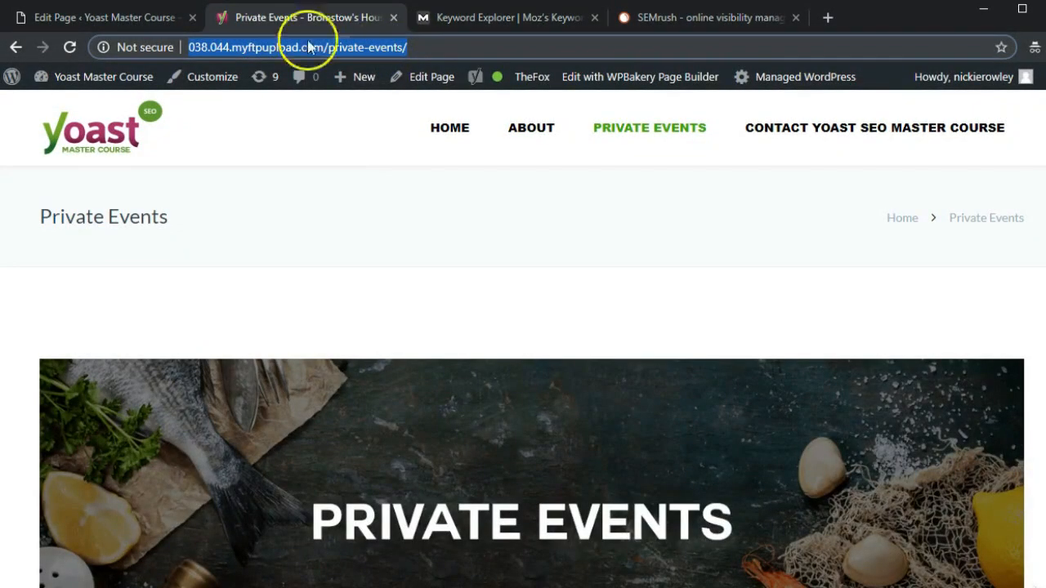
# - Back in the About page editor, add the line "For information on private events, please click here!" between the text block's paragraph and image
pyautogui.click(134, 18)
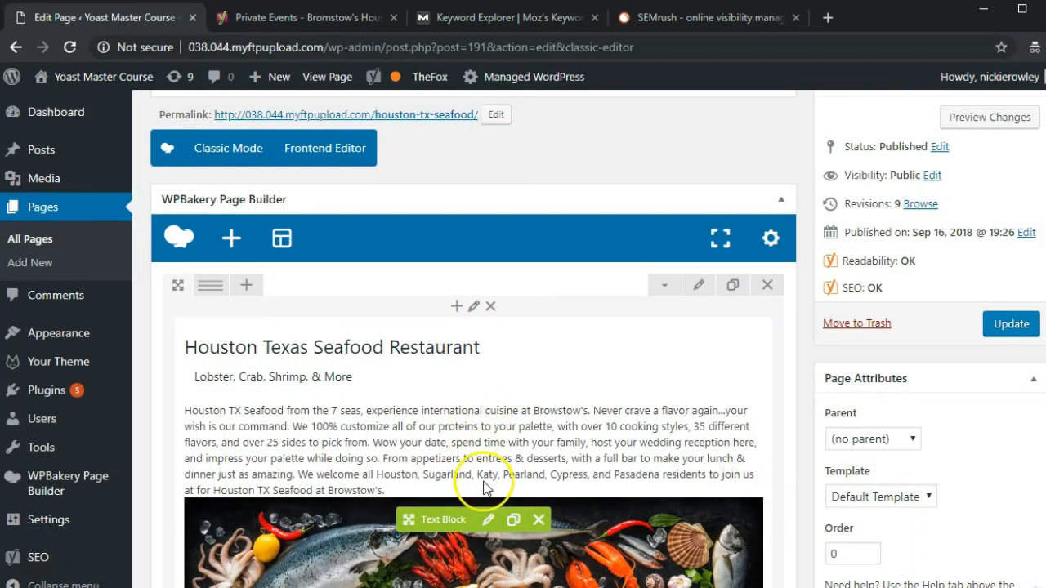
pyautogui.click(488, 520)
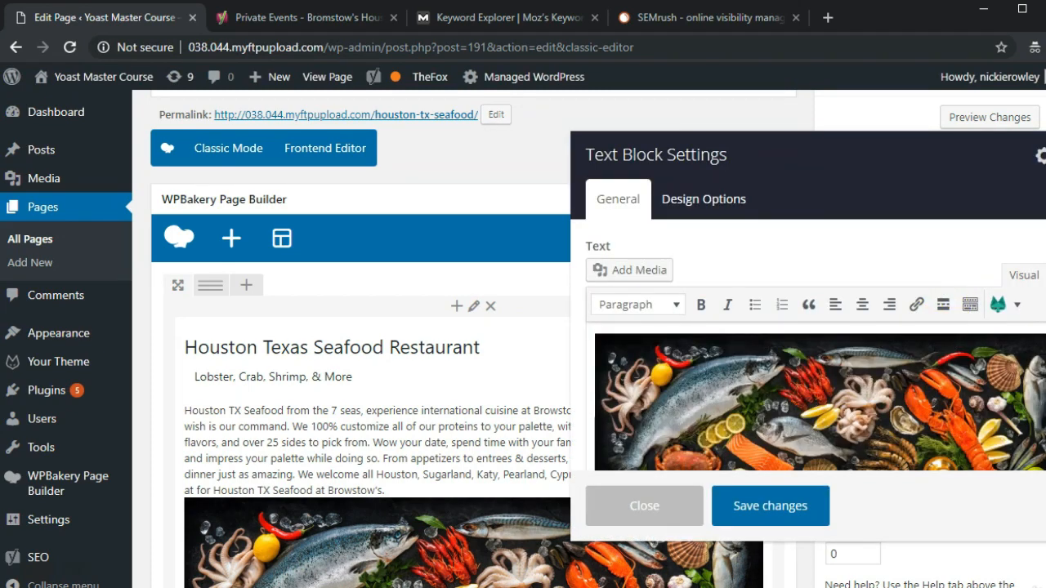
pyautogui.scroll(2, 1026, 364)
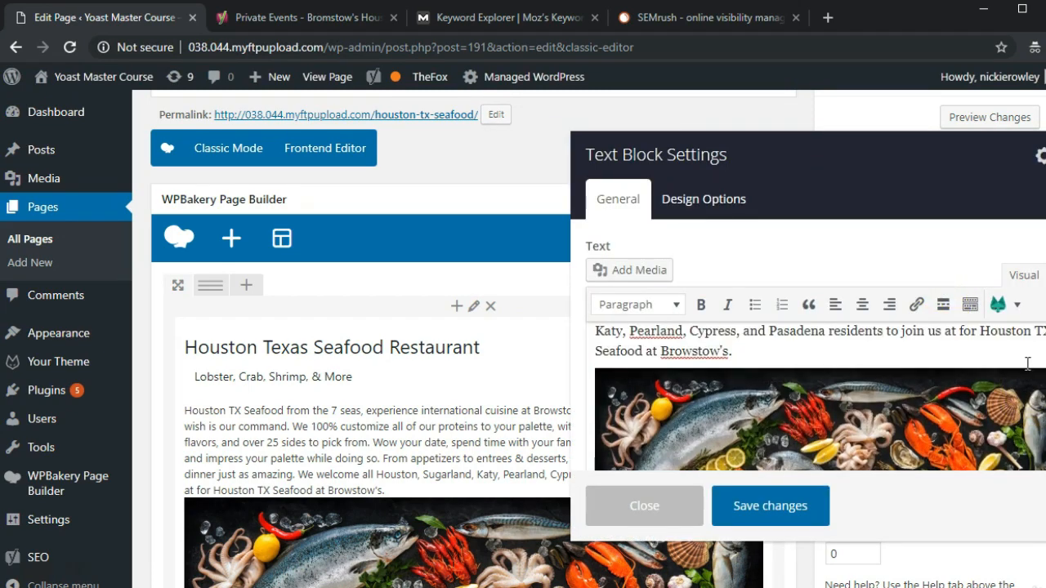
pyautogui.click(847, 360)
pyautogui.press('Return')
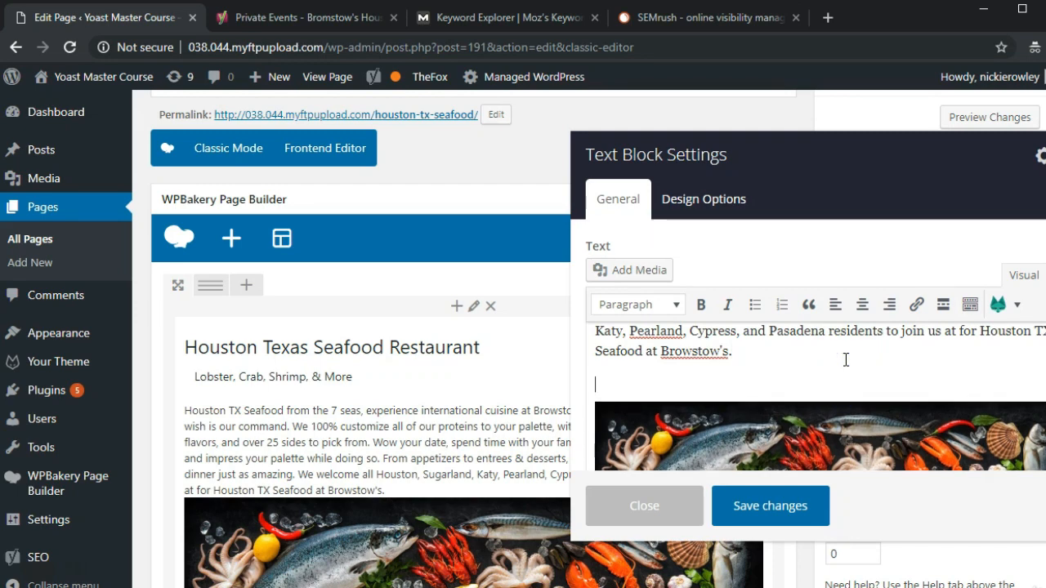
pyautogui.write('For more informat')
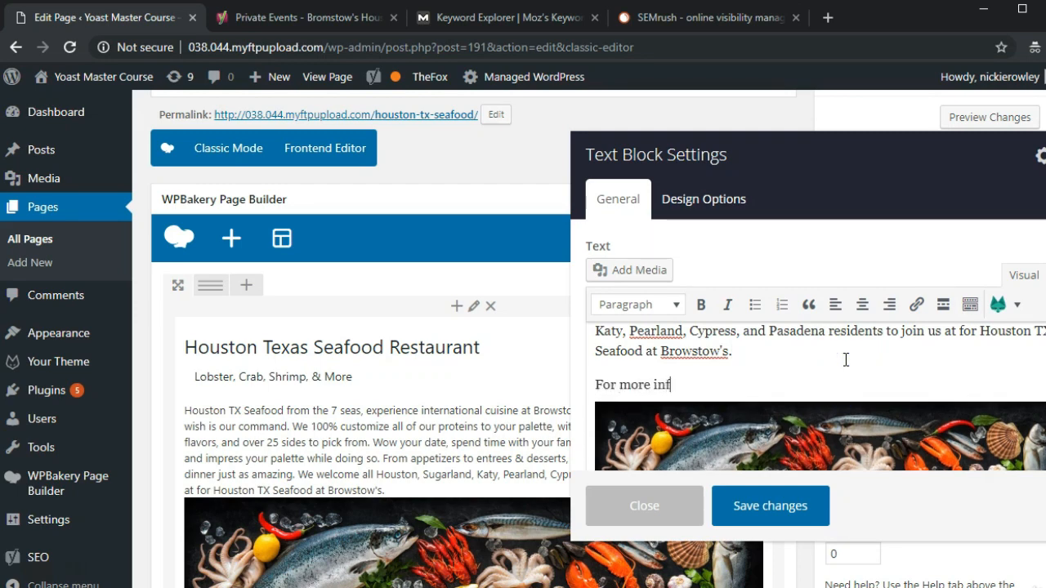
pyautogui.press('BackSpace')
pyautogui.press('BackSpace')
pyautogui.press('BackSpace')
pyautogui.press('BackSpace')
pyautogui.press('BackSpace')
pyautogui.press('BackSpace')
pyautogui.press('BackSpace')
pyautogui.press('BackSpace')
pyautogui.press('BackSpace')
pyautogui.press('BackSpace')
pyautogui.press('BackSpace')
pyautogui.press('BackSpace')
pyautogui.press('BackSpace')
pyautogui.write('more')
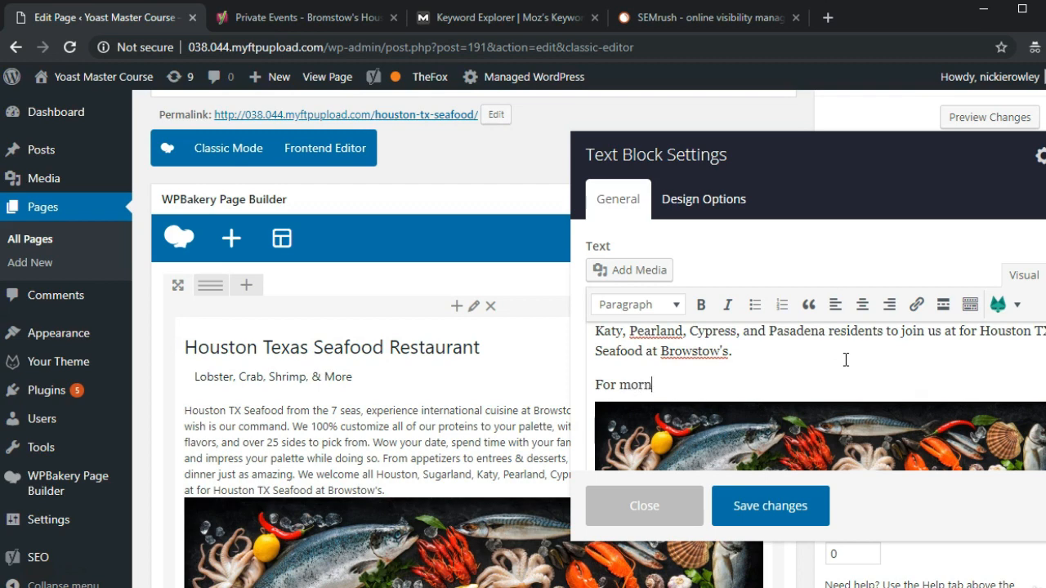
pyautogui.press('BackSpace')
pyautogui.press('BackSpace')
pyautogui.press('BackSpace')
pyautogui.press('BackSpace')
pyautogui.write('information on private ')
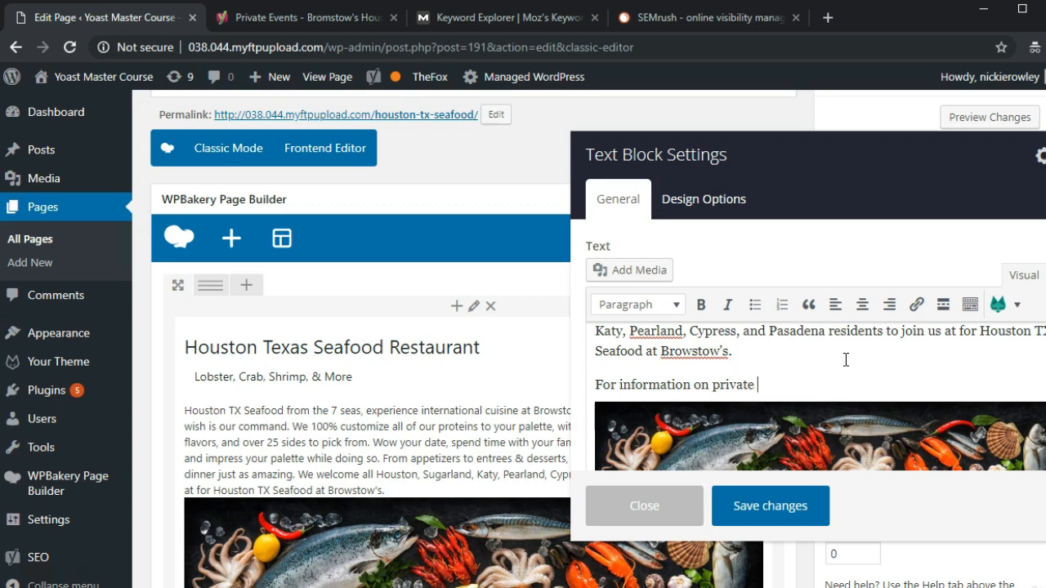
pyautogui.write('events, please click here:')
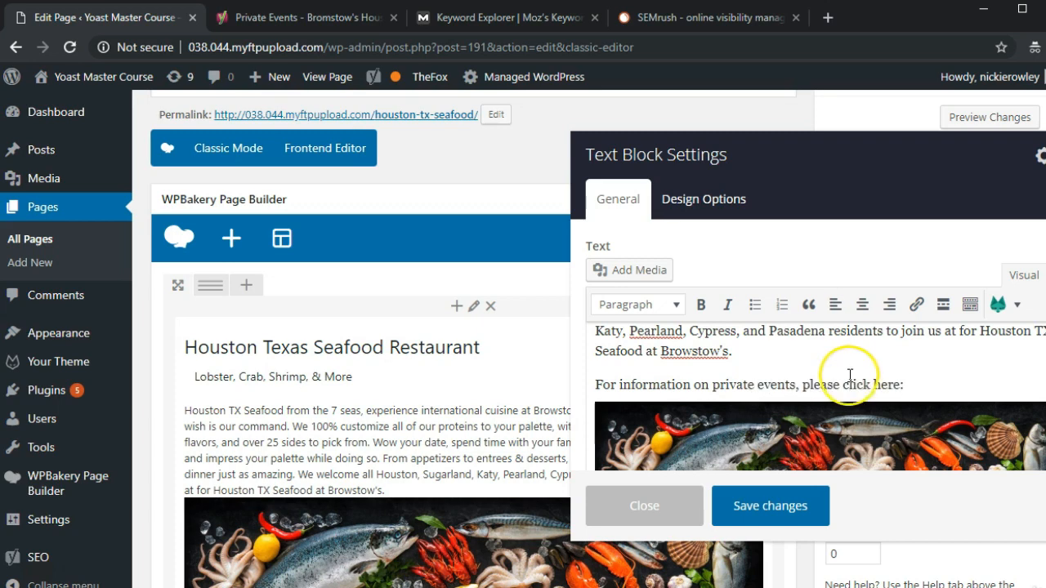
pyautogui.press('BackSpace')
pyautogui.write('!')
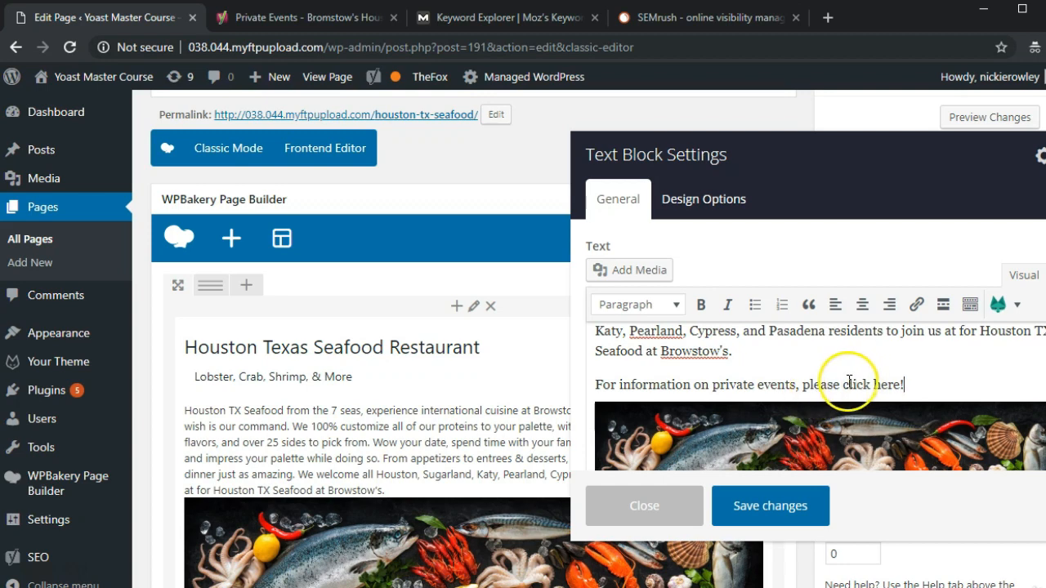
# - Link the words "click here" in the new line to the copied Private Events page URL
pyautogui.moveTo(843, 384); pyautogui.dragTo(899, 383)
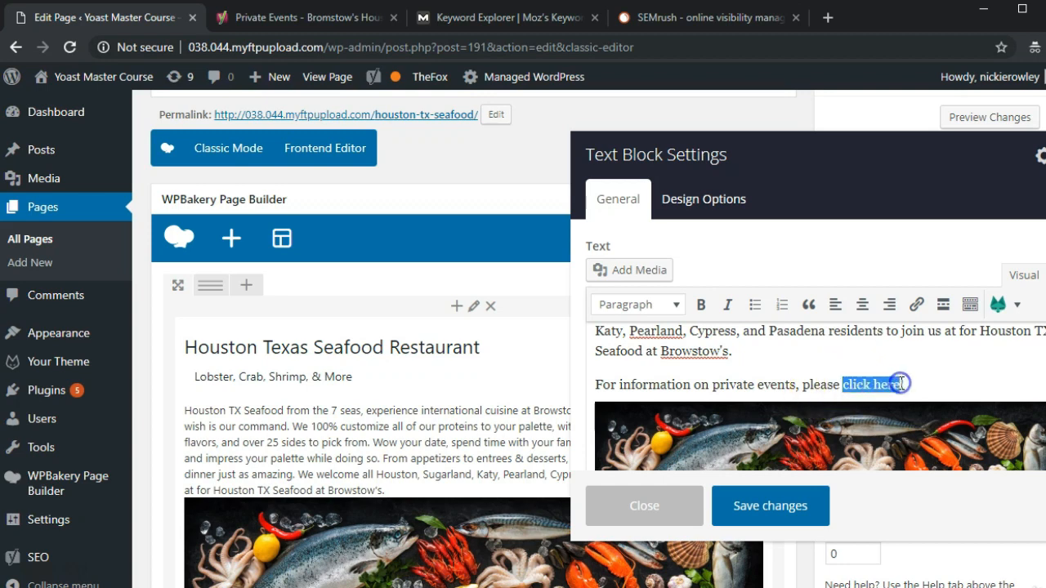
pyautogui.click(917, 304)
pyautogui.hotkey('ctrl', 'v')
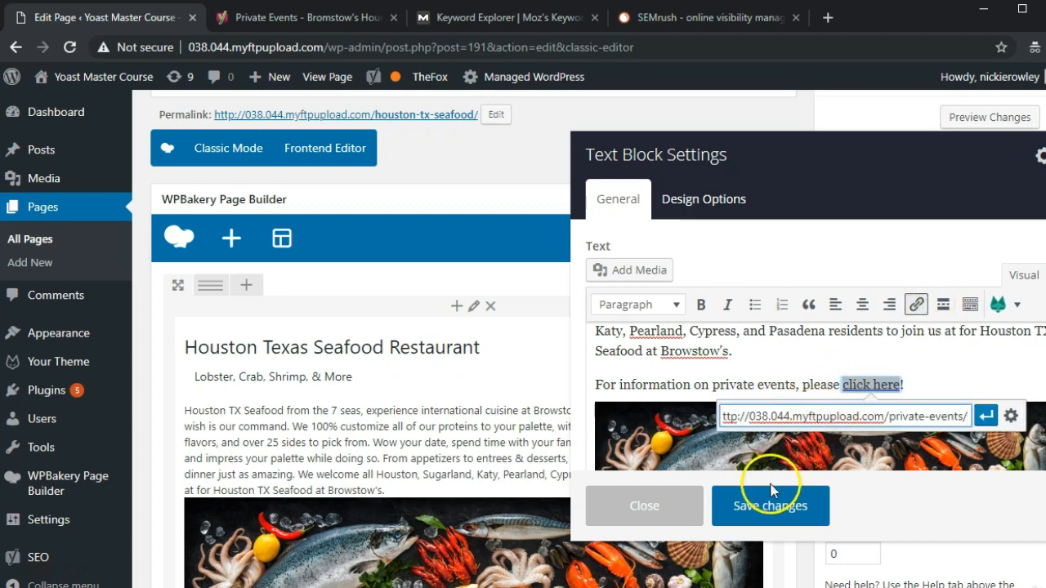
pyautogui.click(985, 417)
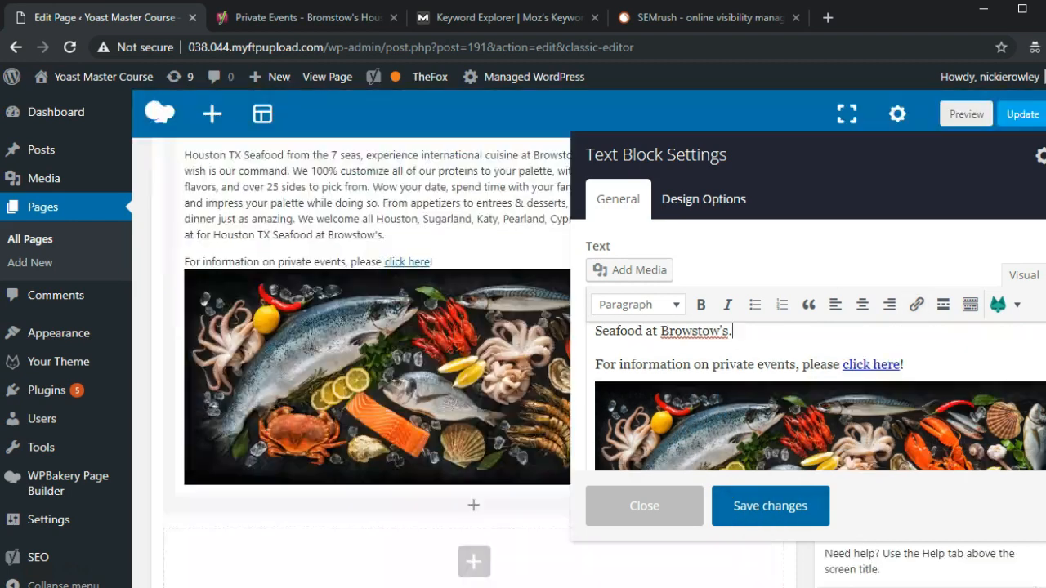
# - Set the seafood image's alternative text to "Houston TX Seafood" and save the text block changes
pyautogui.click(866, 420)
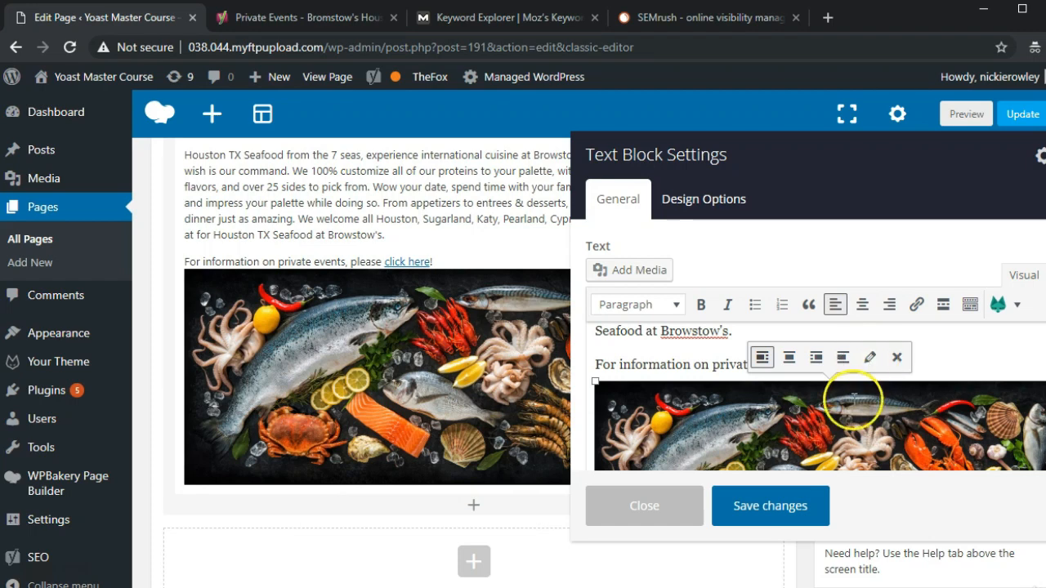
pyautogui.click(870, 360)
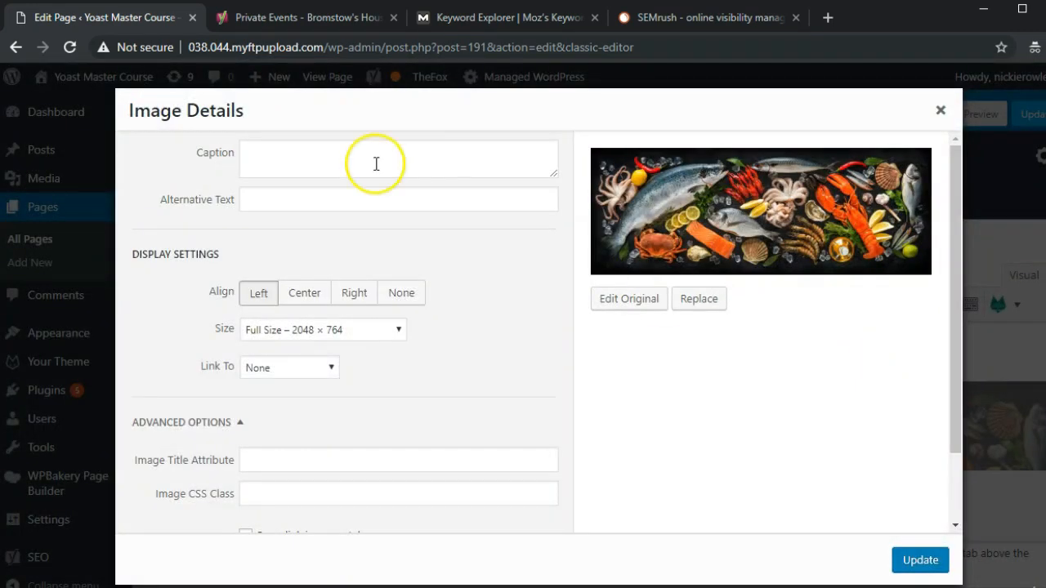
pyautogui.click(319, 196)
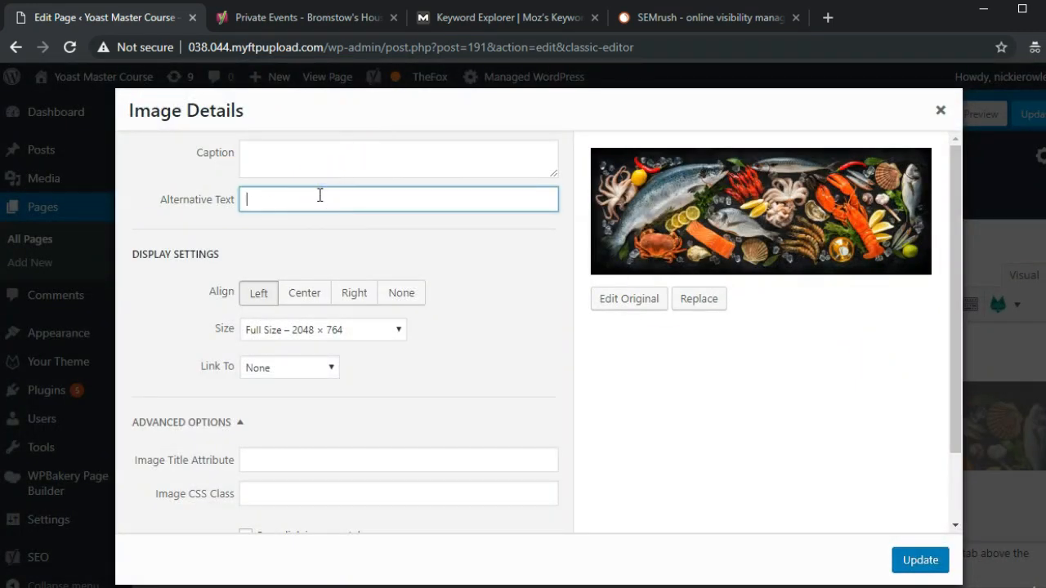
pyautogui.write('Houston TX Seafood')
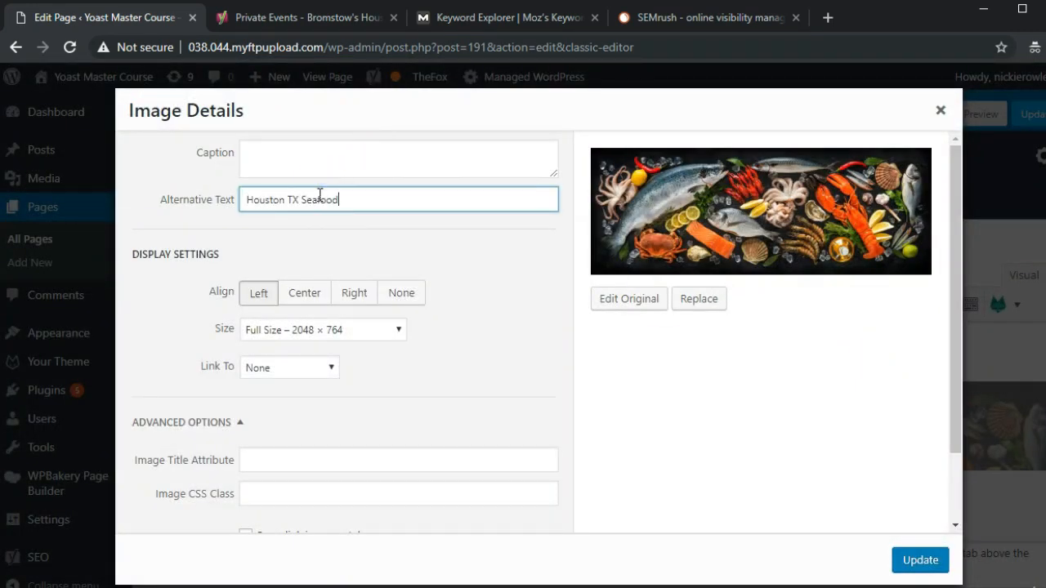
pyautogui.click(910, 556)
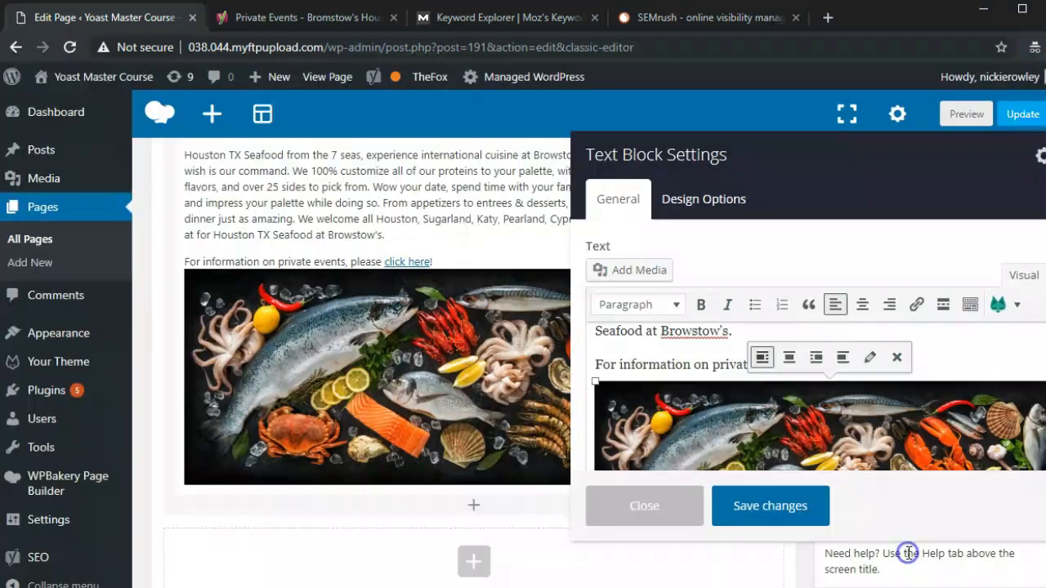
pyautogui.click(802, 512)
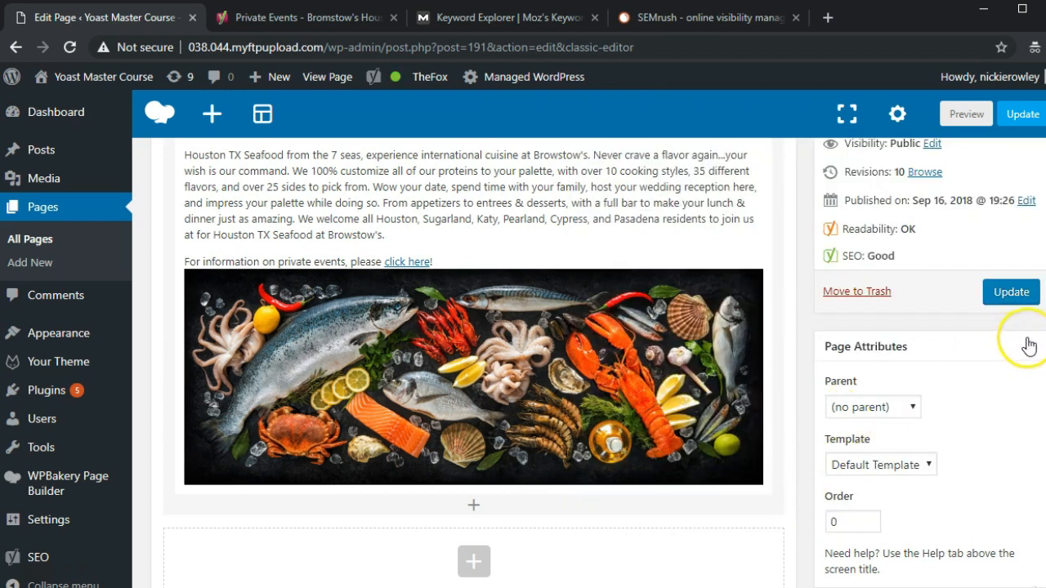
# - Update the About page and review the focus keyphrase analysis results for "Houston TX Seafood"
pyautogui.click(1015, 292)
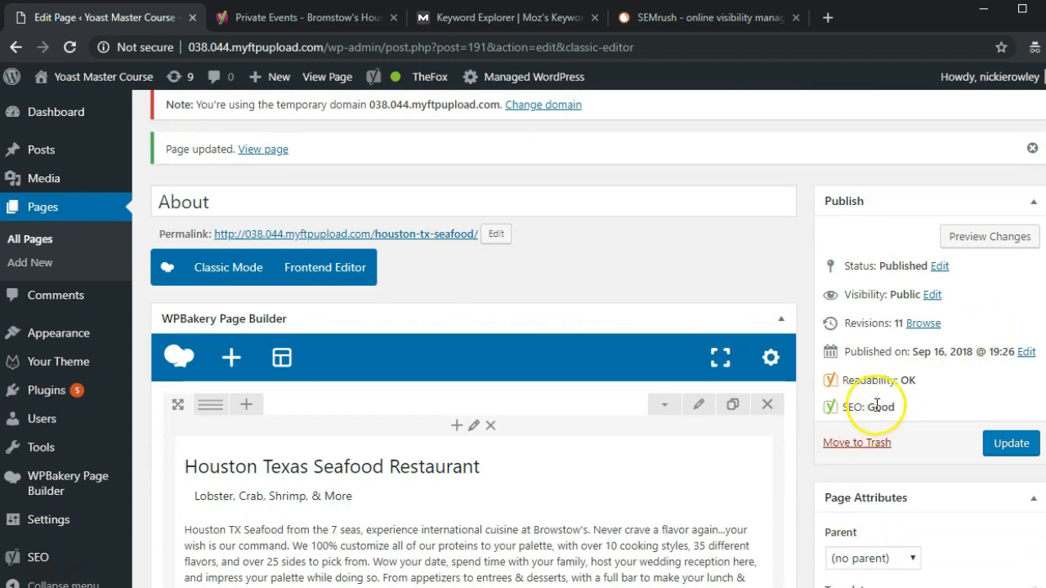
pyautogui.scroll(-9, 1044, 167)
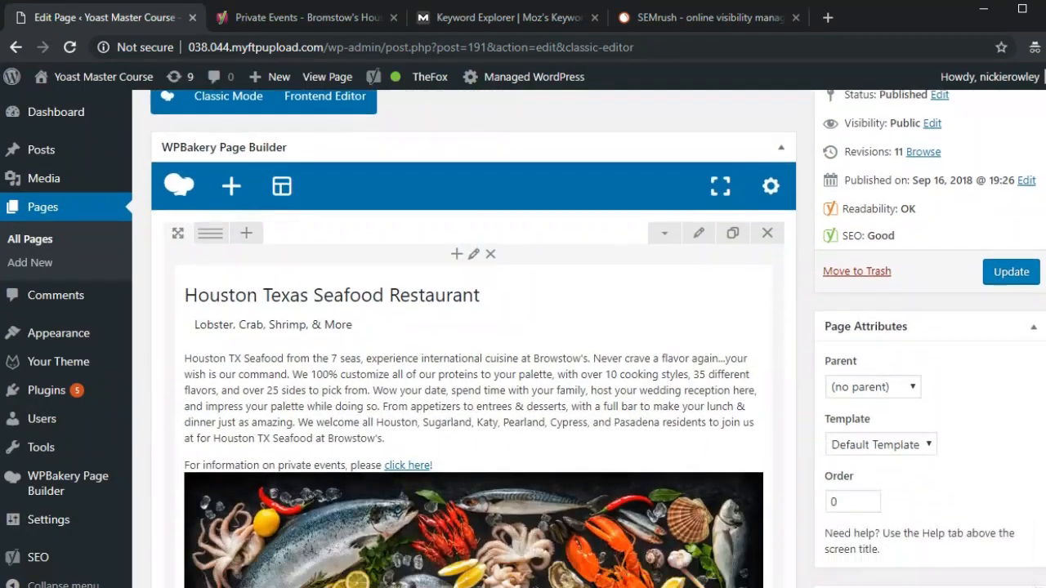
pyautogui.scroll(-5, 1038, 392)
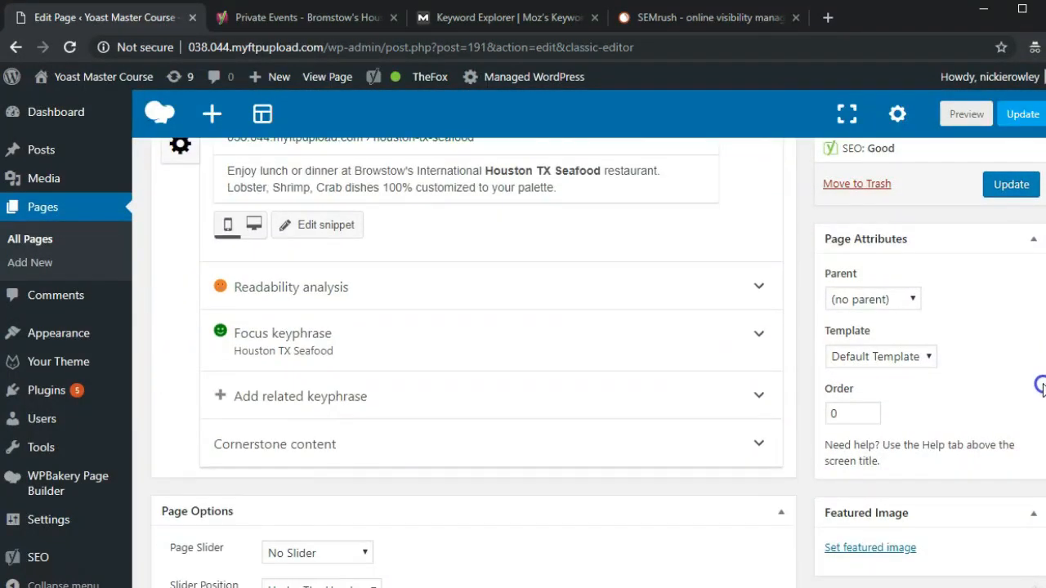
pyautogui.click(753, 304)
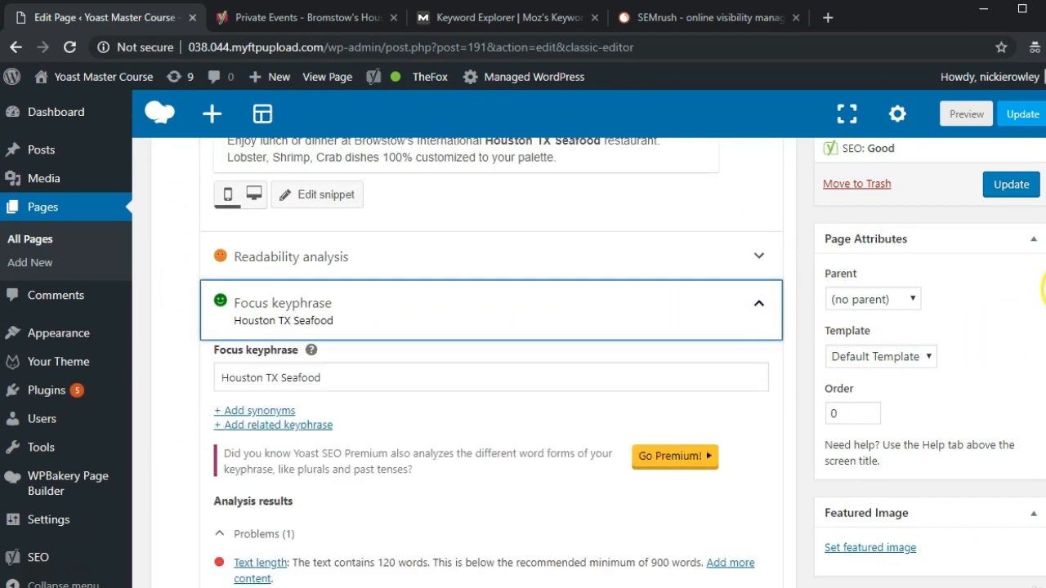
pyautogui.scroll(-3, 1042, 294)
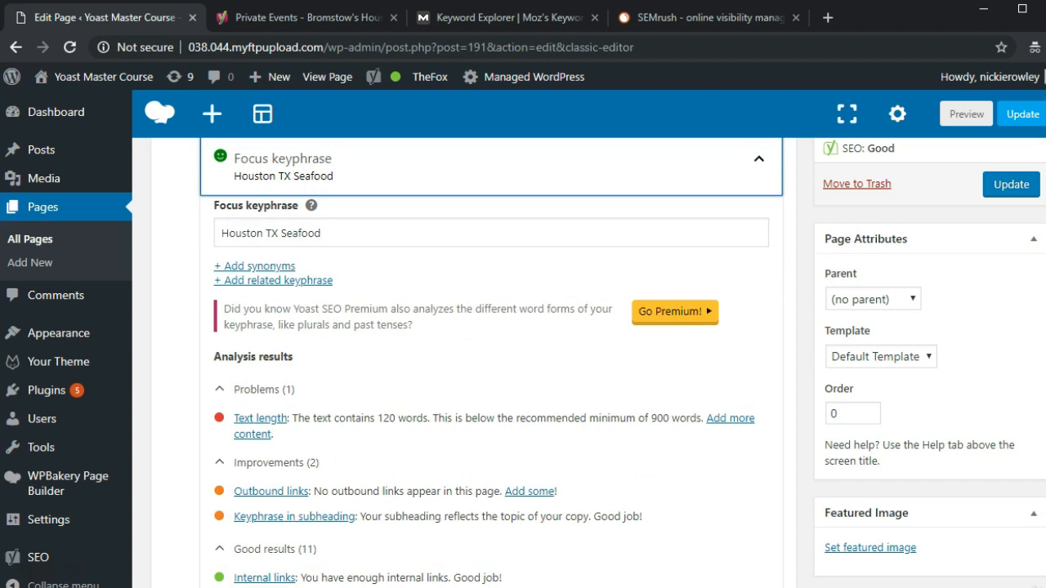
pyautogui.scroll(-4, 764, 302)
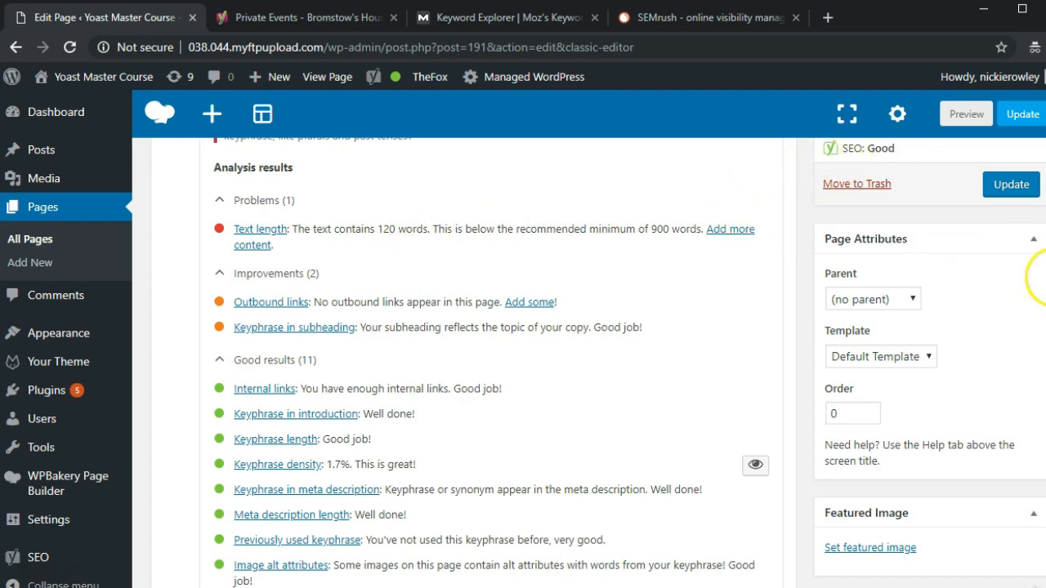
pyautogui.scroll(4, 810, 303)
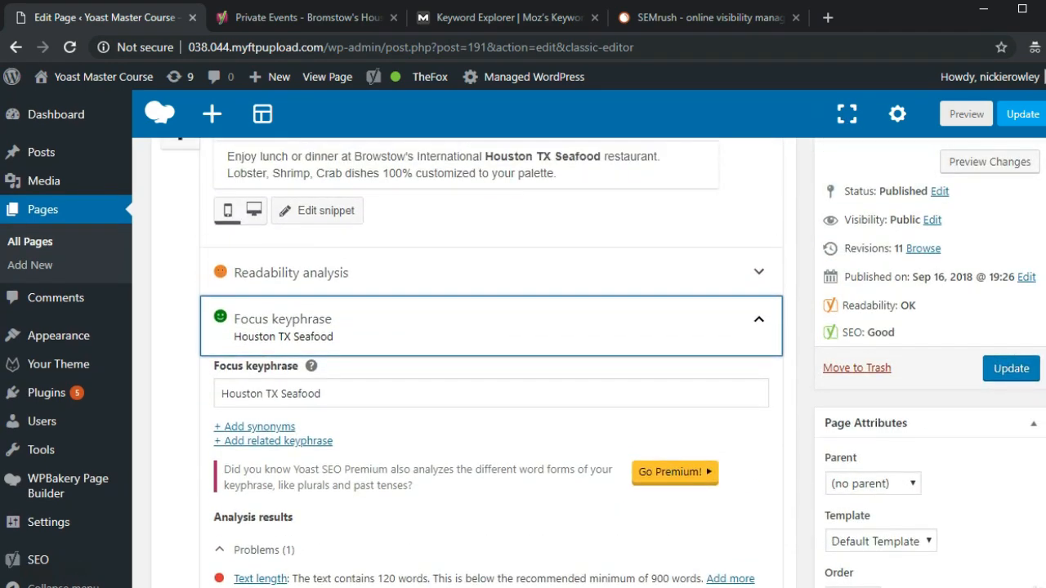
# - Collapse the focus keyphrase section and examine the About page's readability analysis, including transition words and sentence length
pyautogui.click(758, 320)
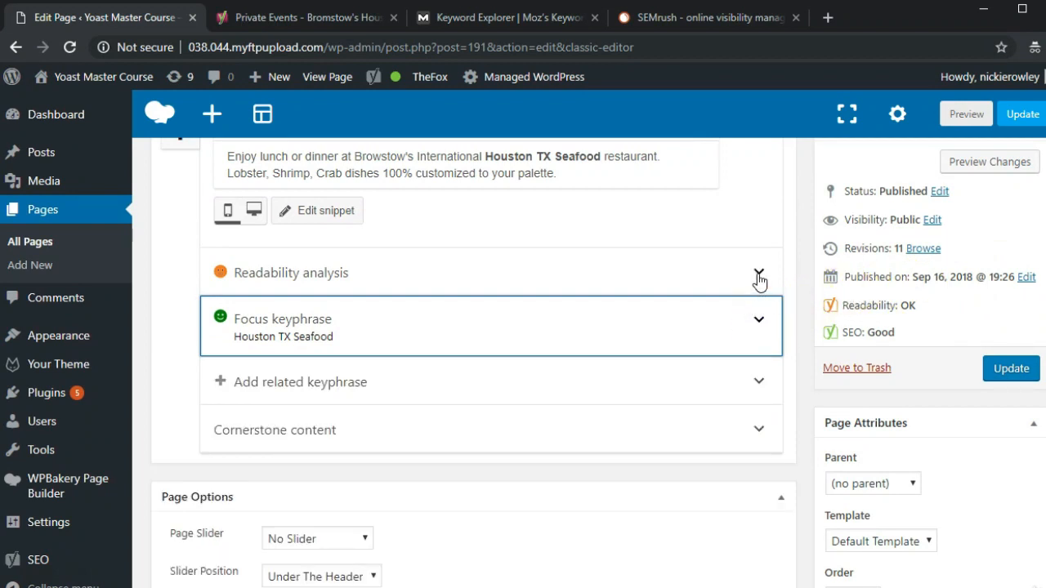
pyautogui.click(758, 274)
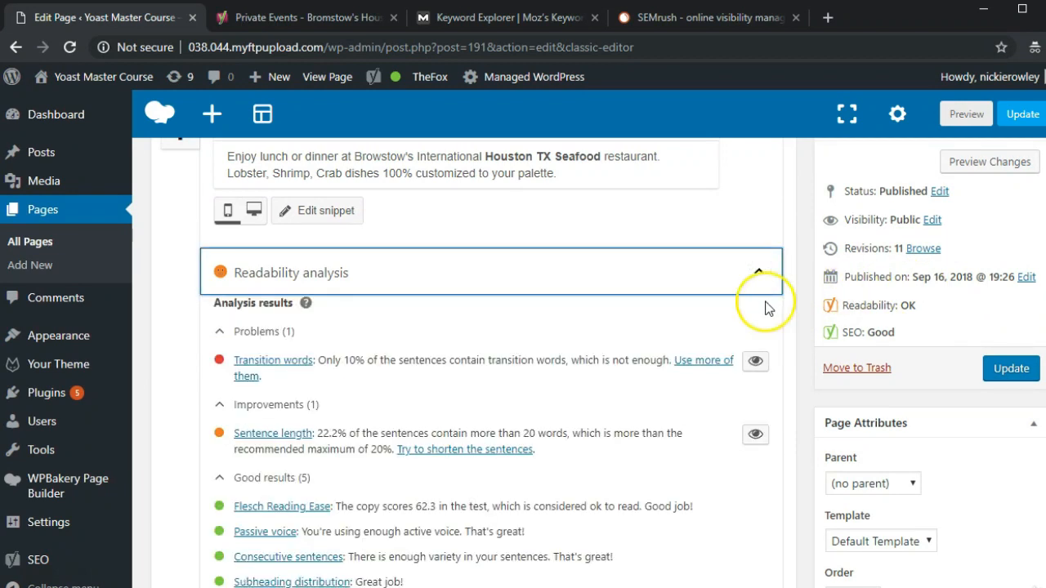
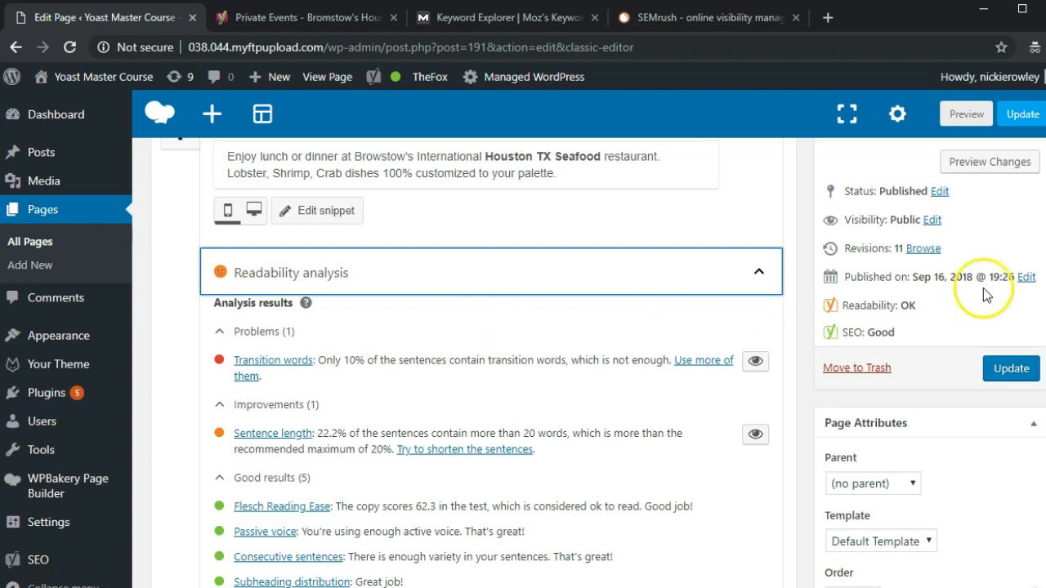
pyautogui.scroll(-1, 622, 362)
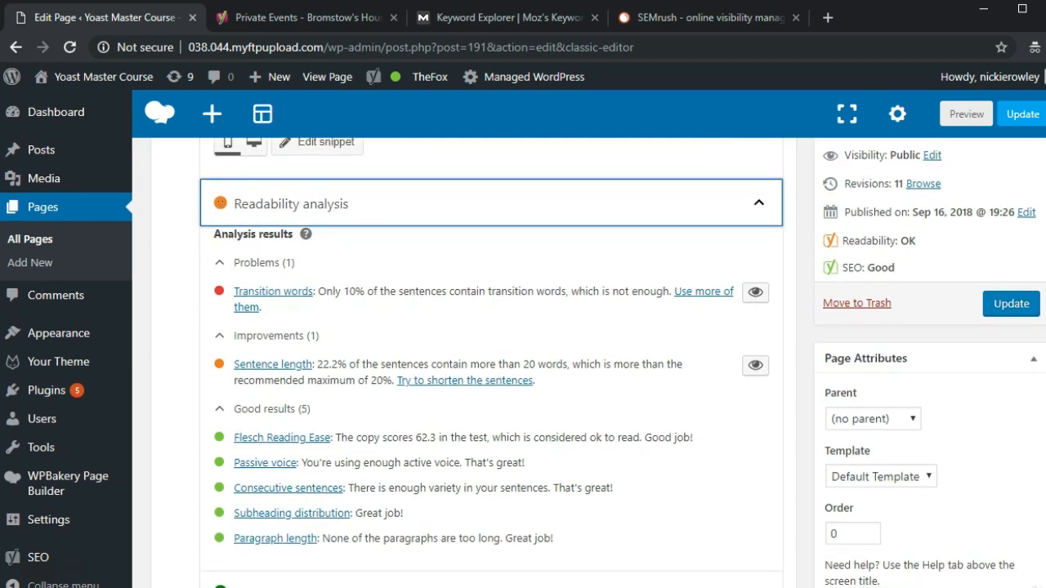
pyautogui.scroll(-1, 622, 363)
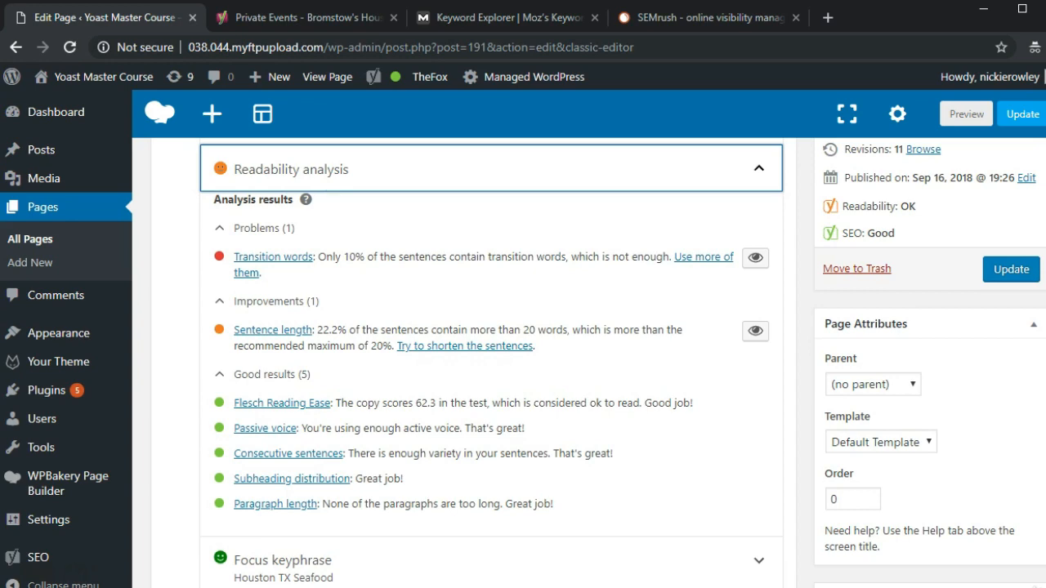
pyautogui.scroll(2, 621, 363)
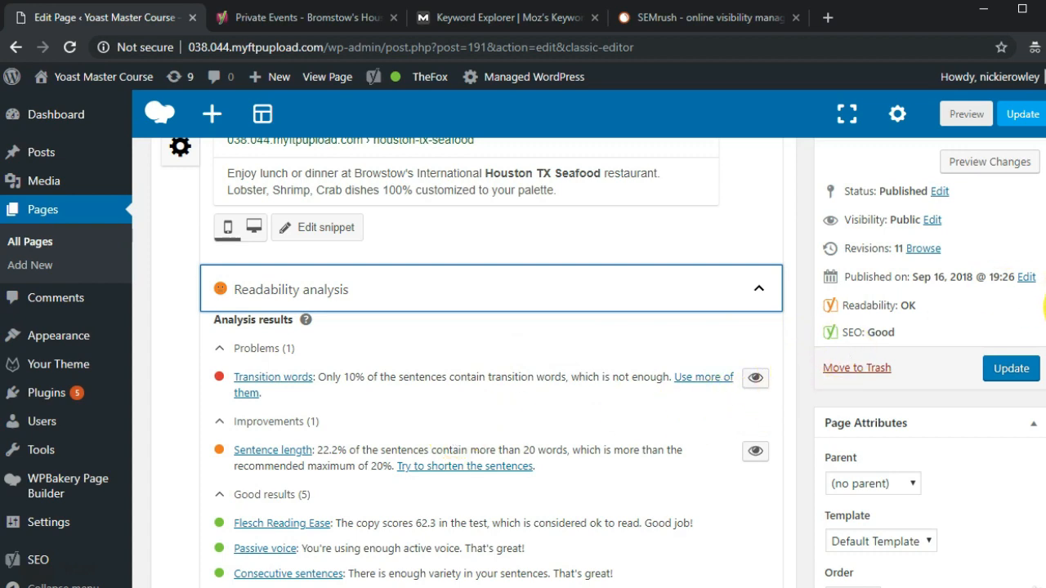
pyautogui.scroll(7, 1044, 308)
pyautogui.scroll(3, 1043, 308)
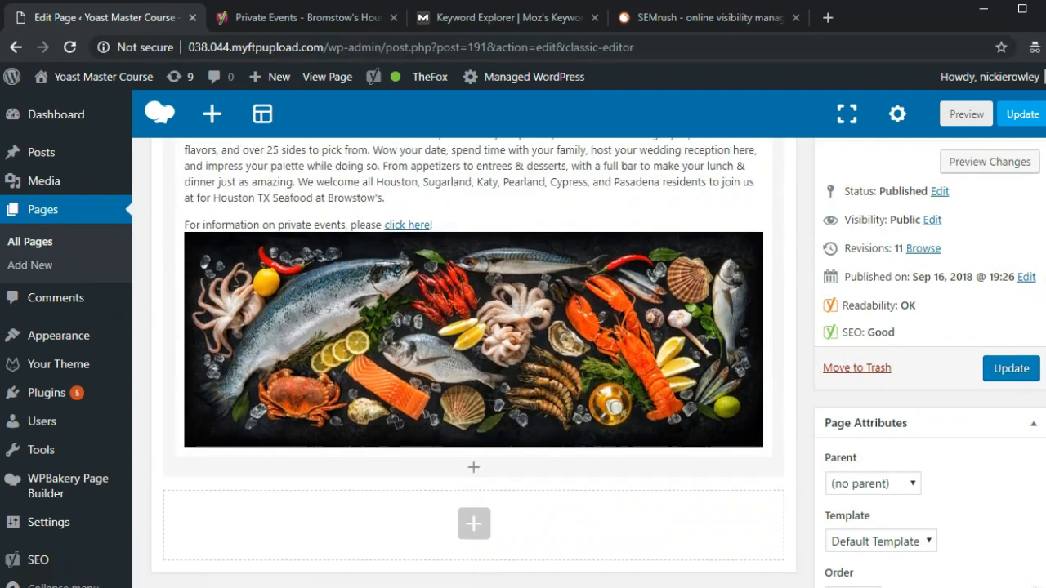
pyautogui.scroll(2, 1044, 308)
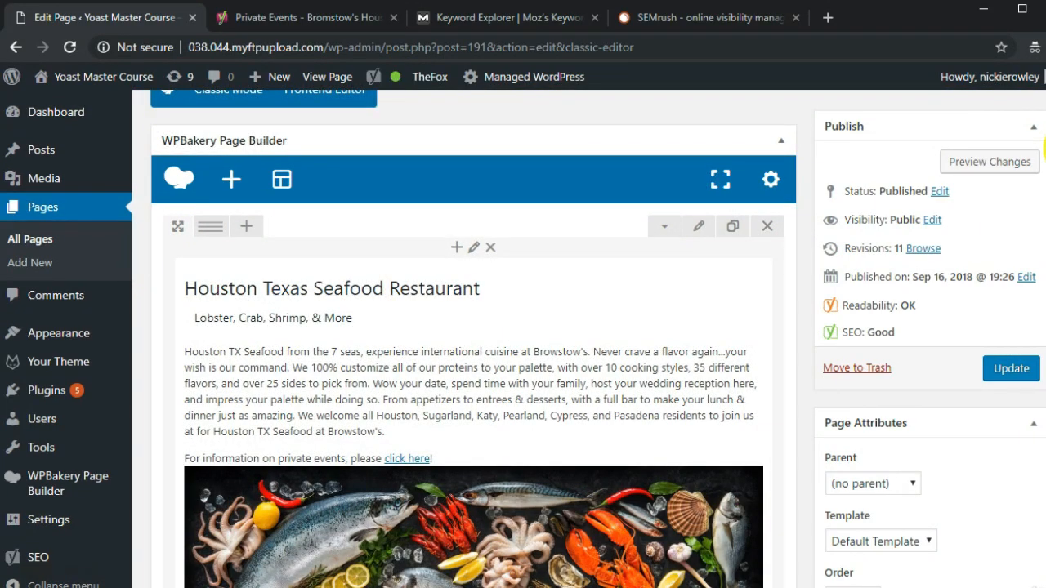
pyautogui.scroll(-10, 1044, 148)
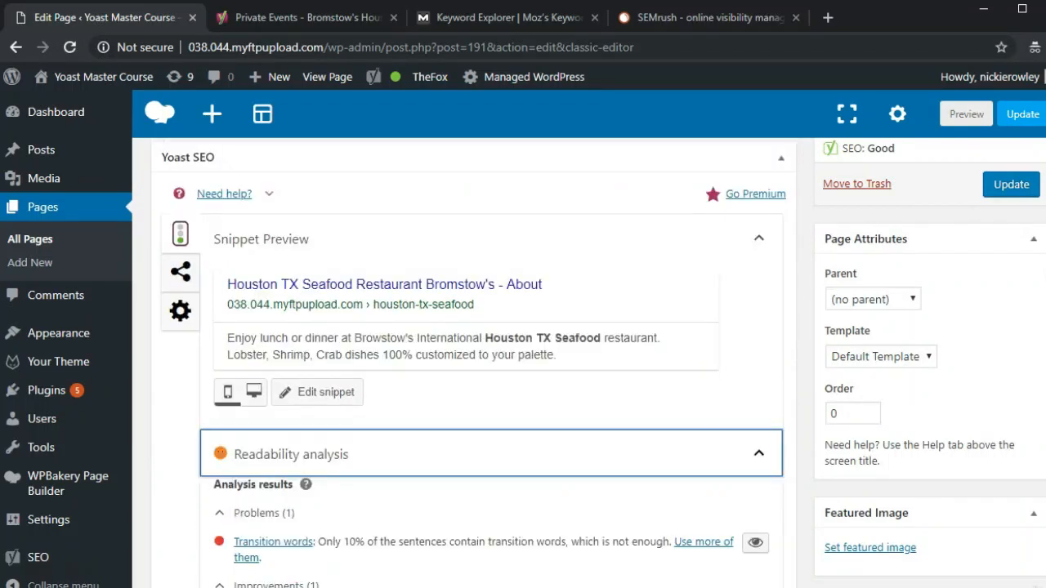
pyautogui.scroll(-1, 1044, 278)
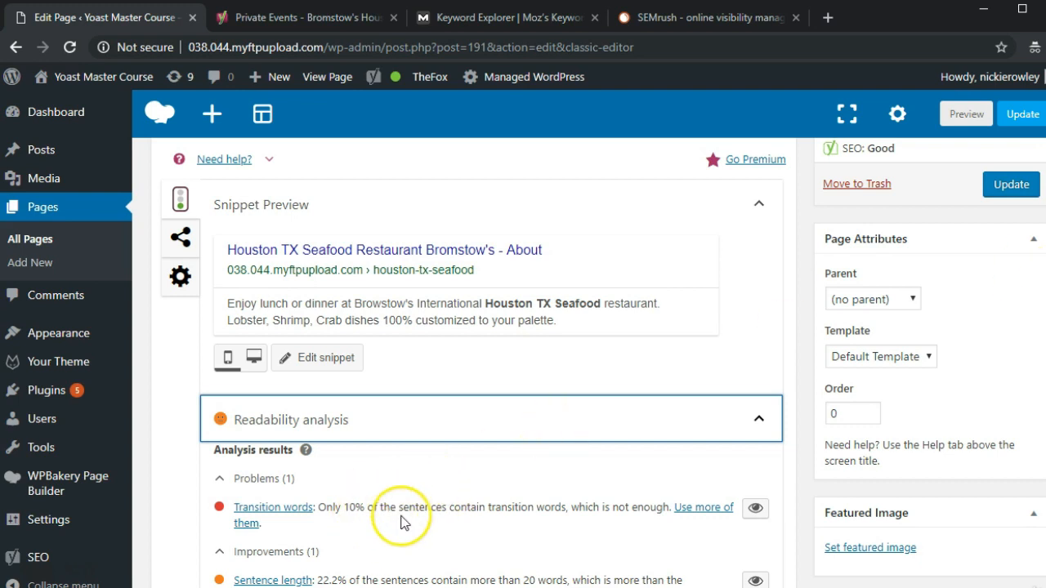
# - Compare the About page's text with the readability feedback on transition words and sentence length
pyautogui.scroll(5, 1038, 310)
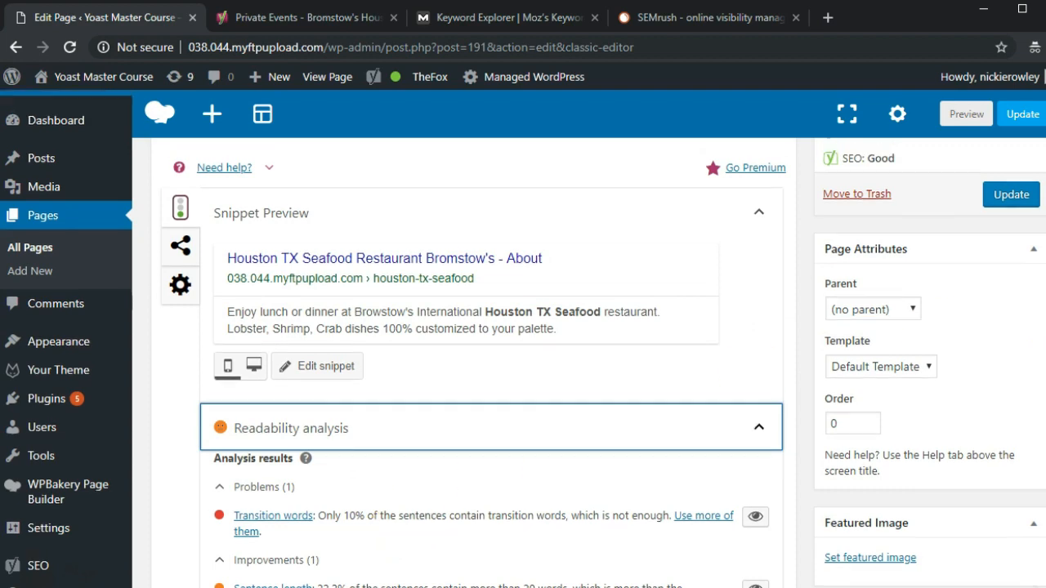
pyautogui.scroll(3, 474, 363)
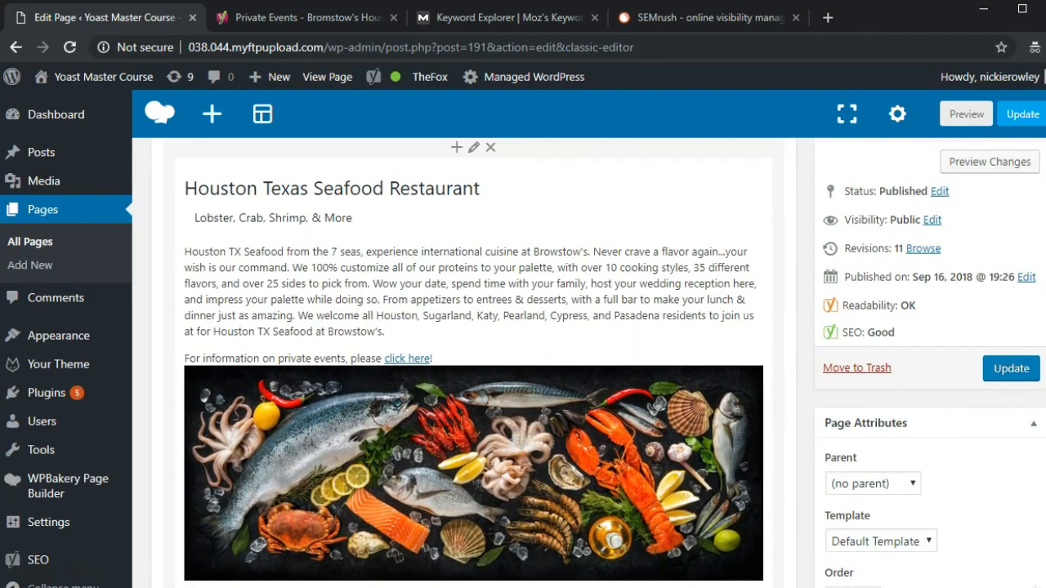
pyautogui.scroll(-4, 474, 362)
pyautogui.scroll(-5, 474, 363)
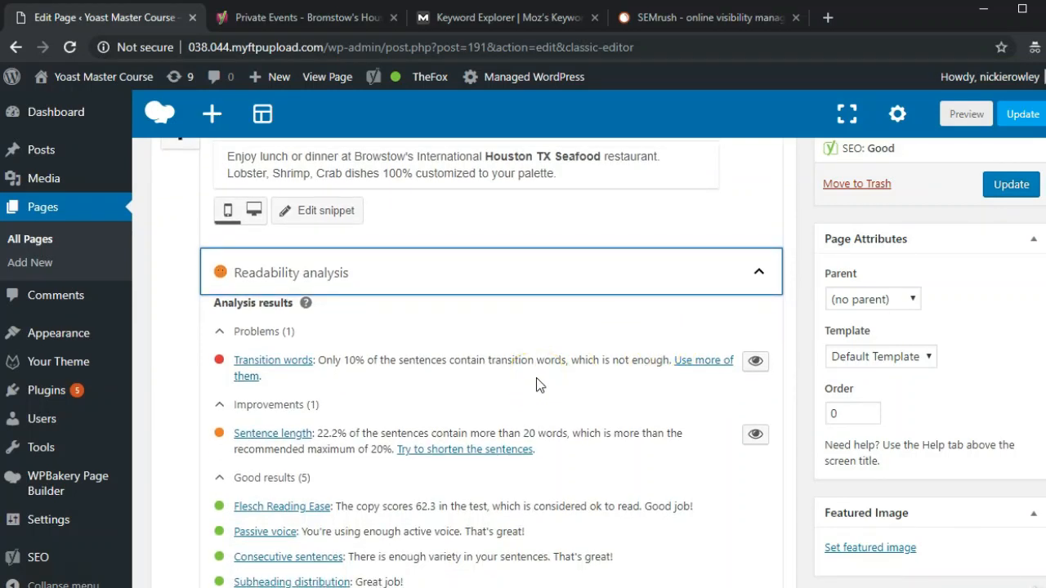
pyautogui.click(402, 438)
pyautogui.scroll(2, 589, 363)
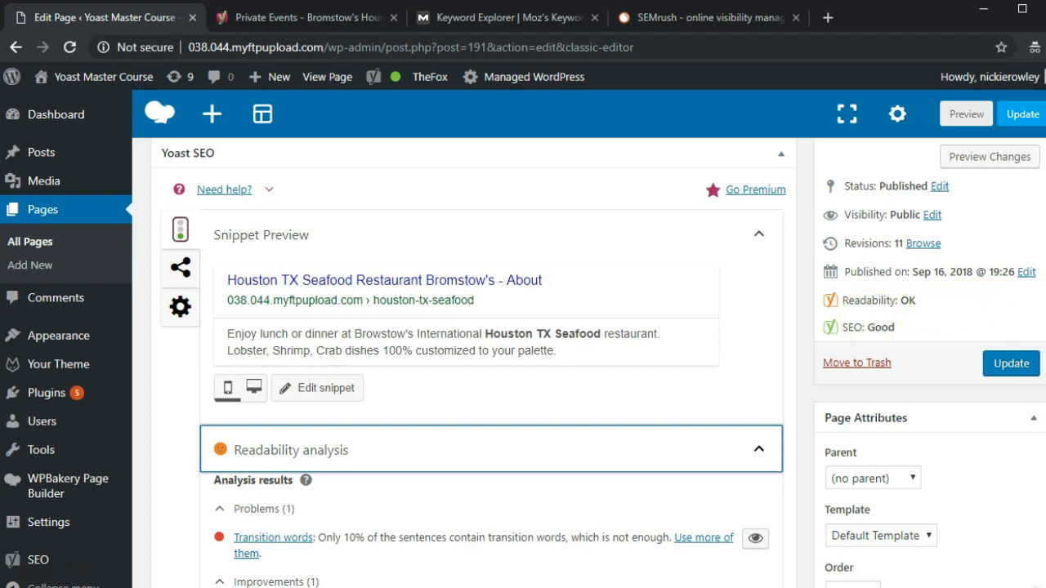
pyautogui.scroll(10, 1042, 302)
pyautogui.scroll(3, 474, 367)
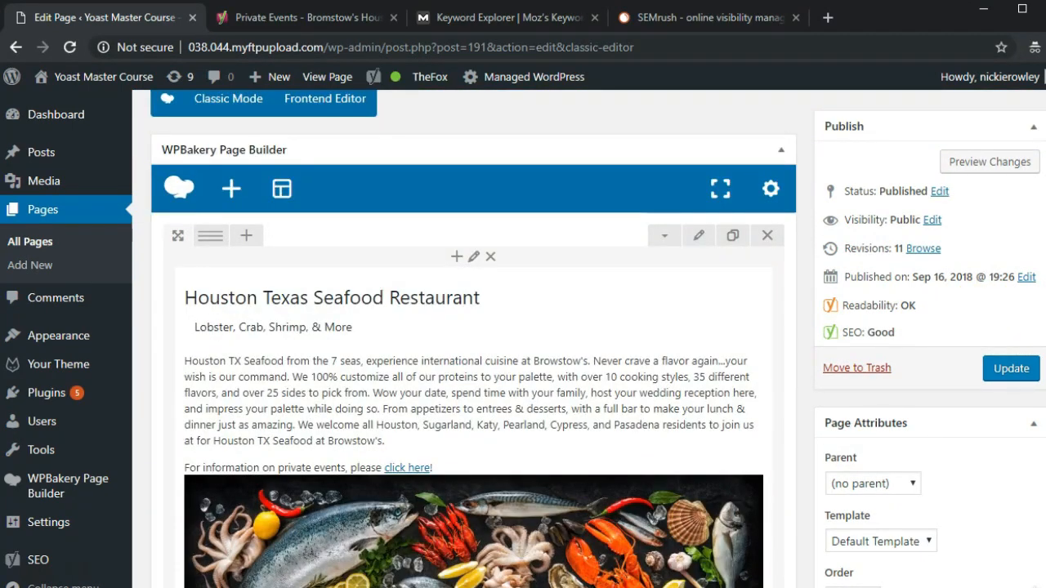
pyautogui.scroll(2, 474, 339)
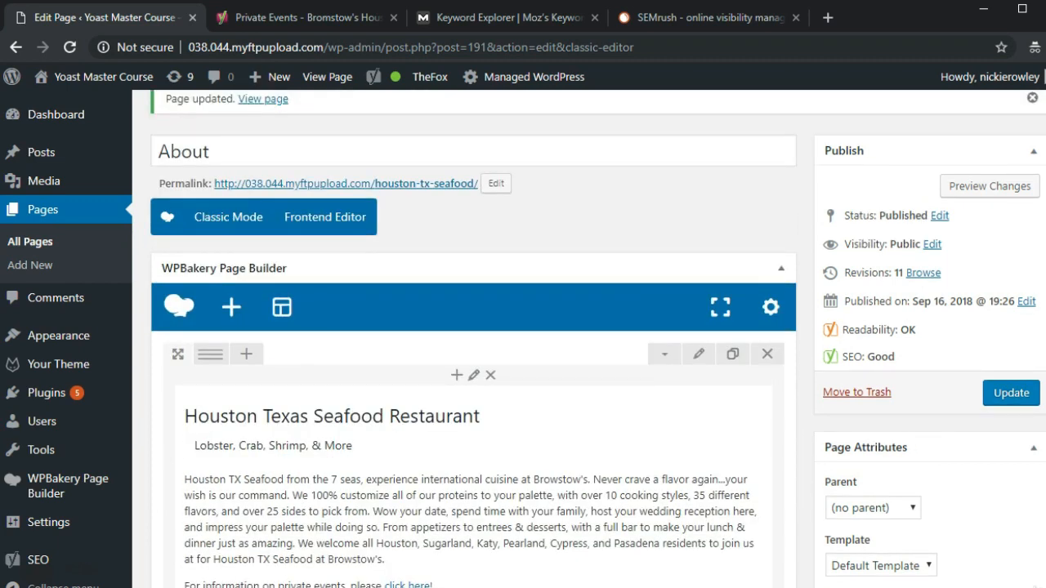
pyautogui.scroll(3, 474, 339)
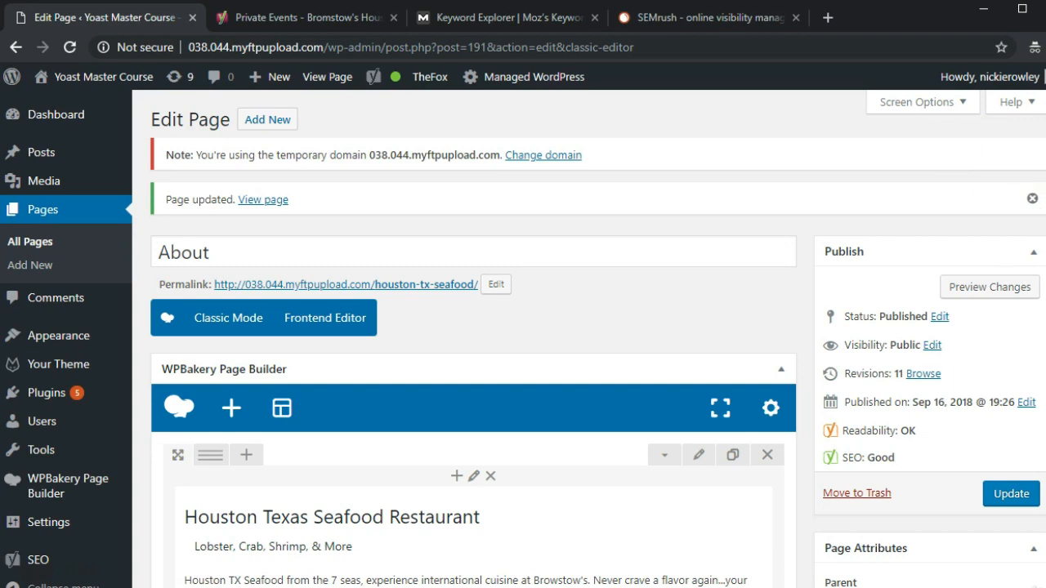
pyautogui.scroll(-10, 474, 339)
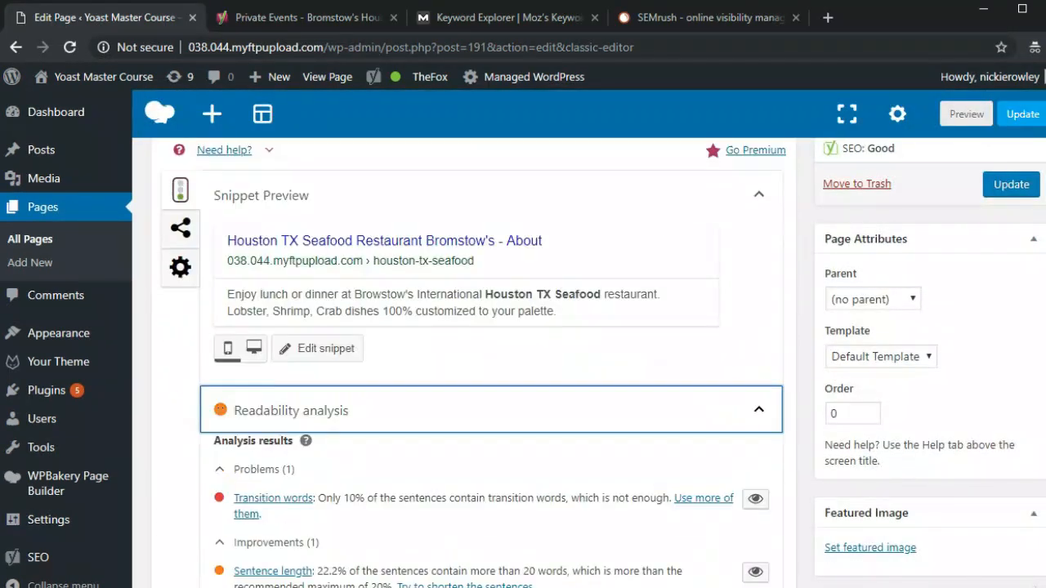
pyautogui.scroll(-2, 474, 363)
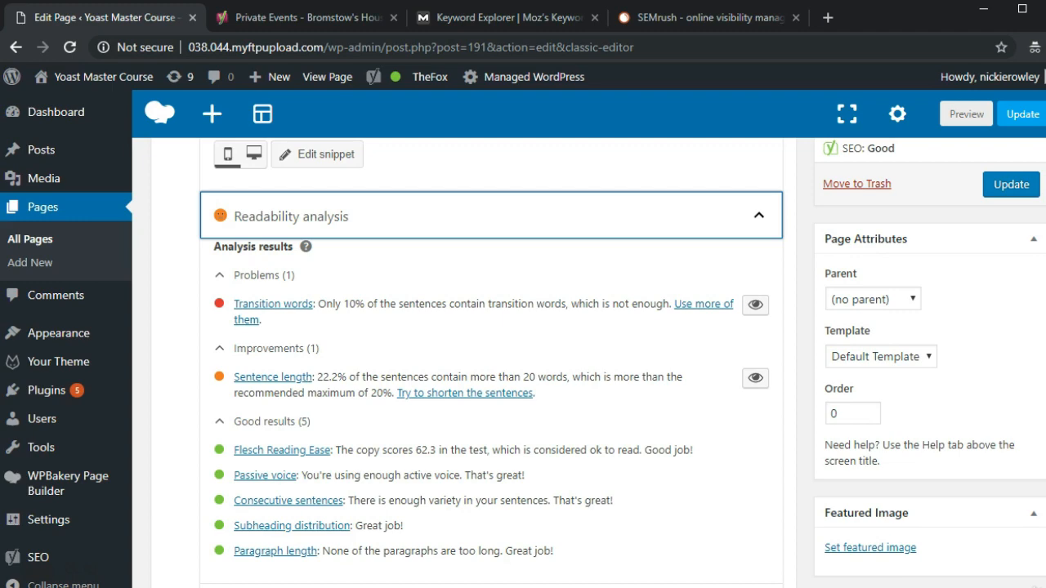
pyautogui.scroll(12, 474, 339)
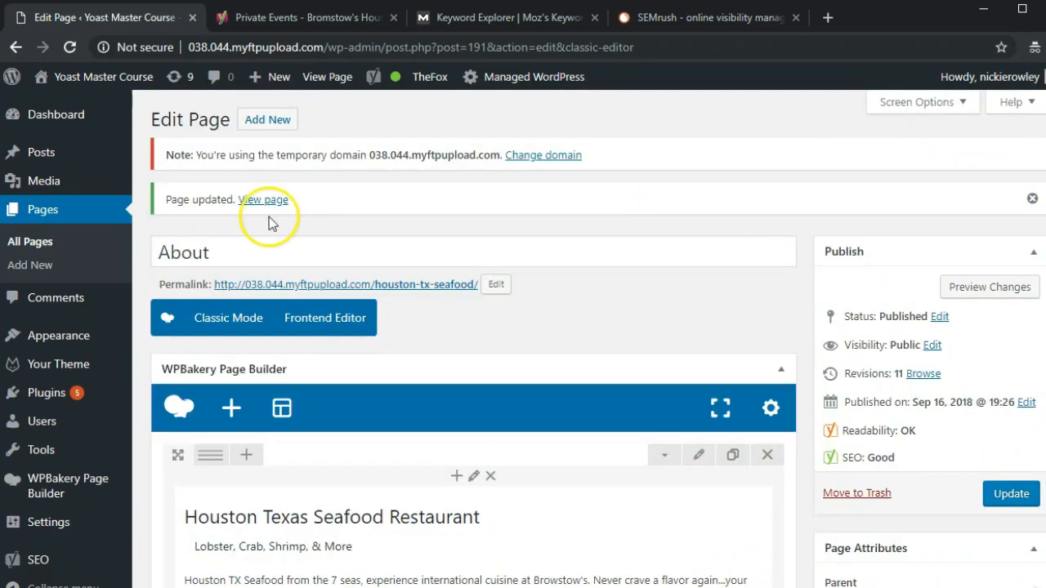
# - Open the Private Events page for editing and examine the problems and improvements in its focus keyphrase analysis
pyautogui.click(36, 245)
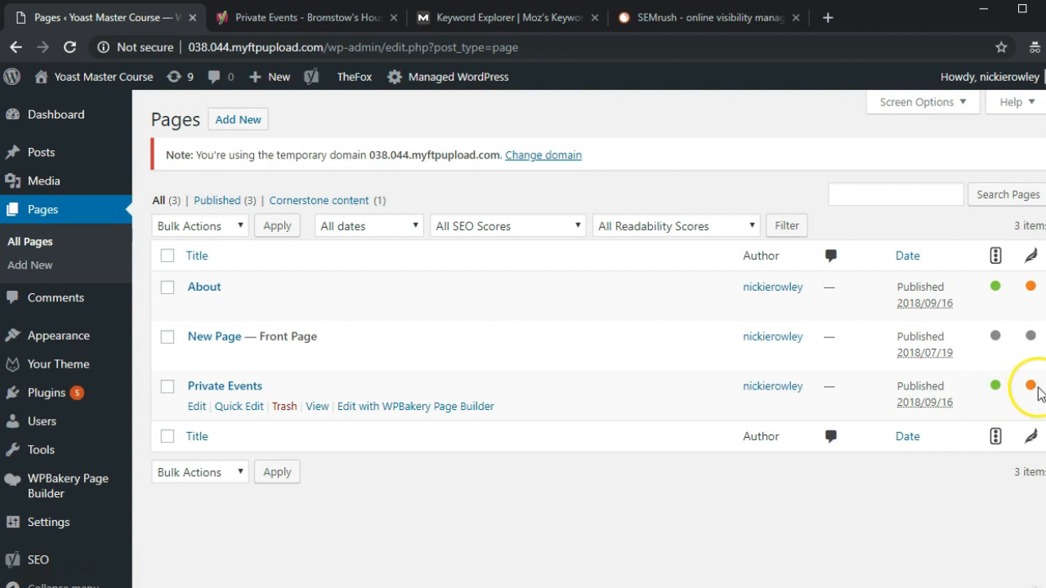
pyautogui.click(195, 407)
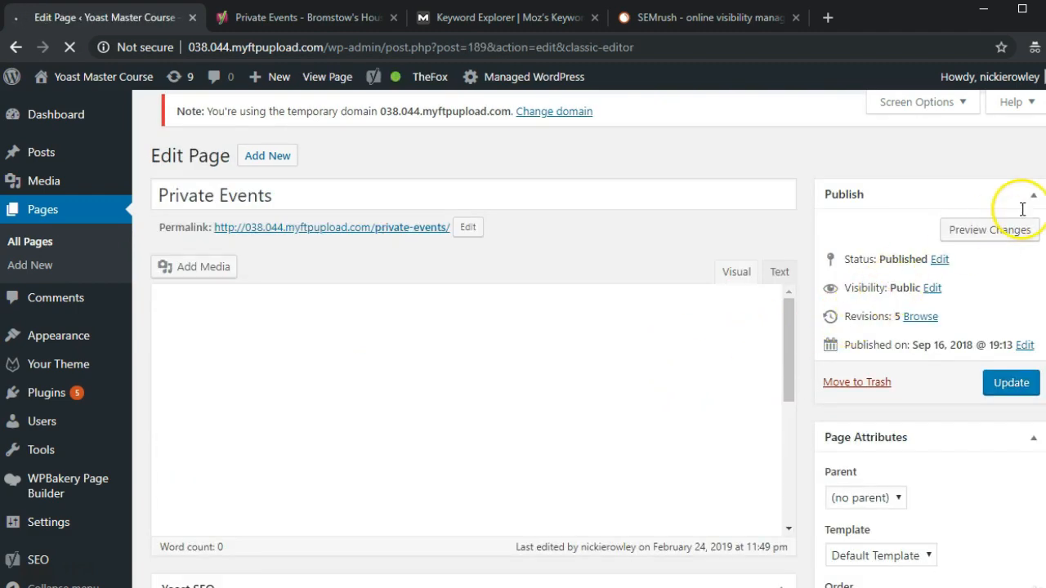
pyautogui.scroll(-1, 1045, 170)
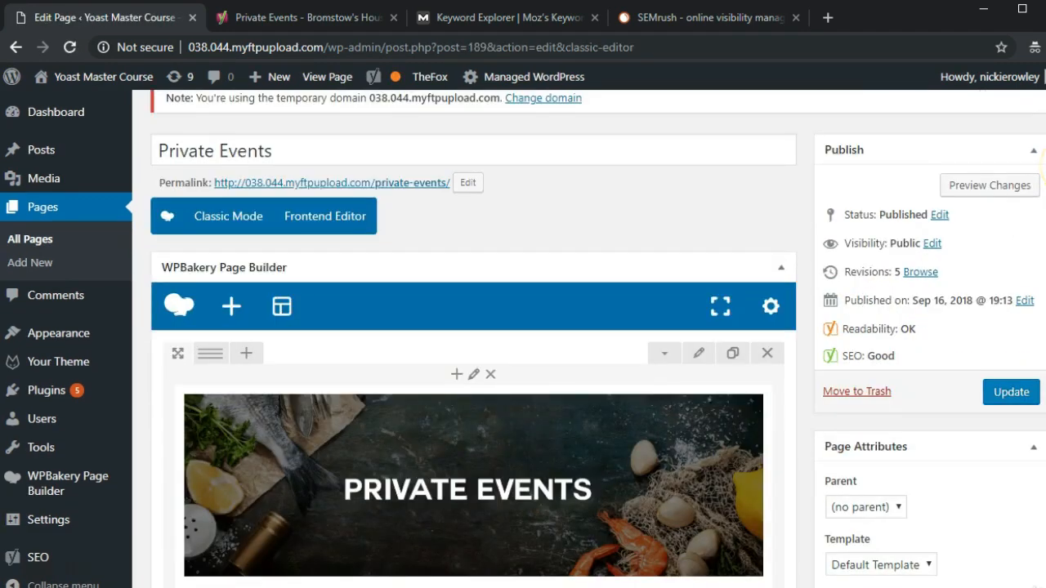
pyautogui.scroll(-5, 1043, 160)
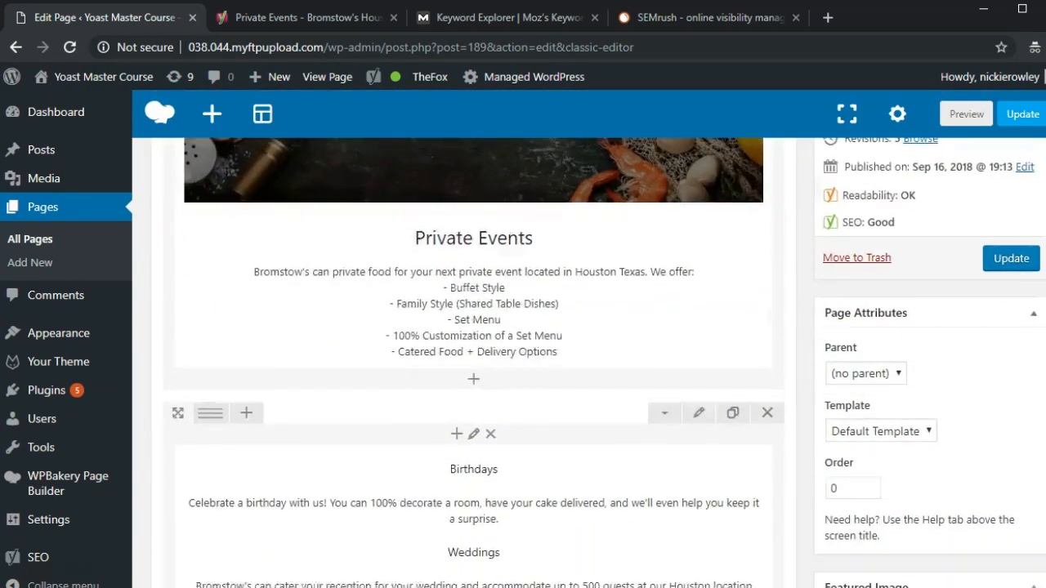
pyautogui.scroll(-10, 1042, 312)
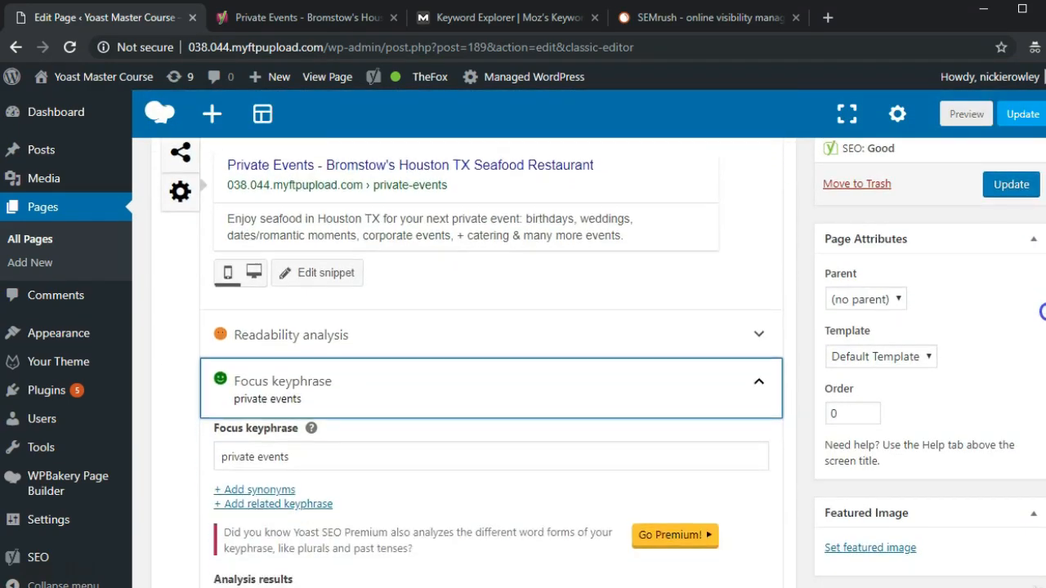
pyautogui.scroll(-5, 1042, 312)
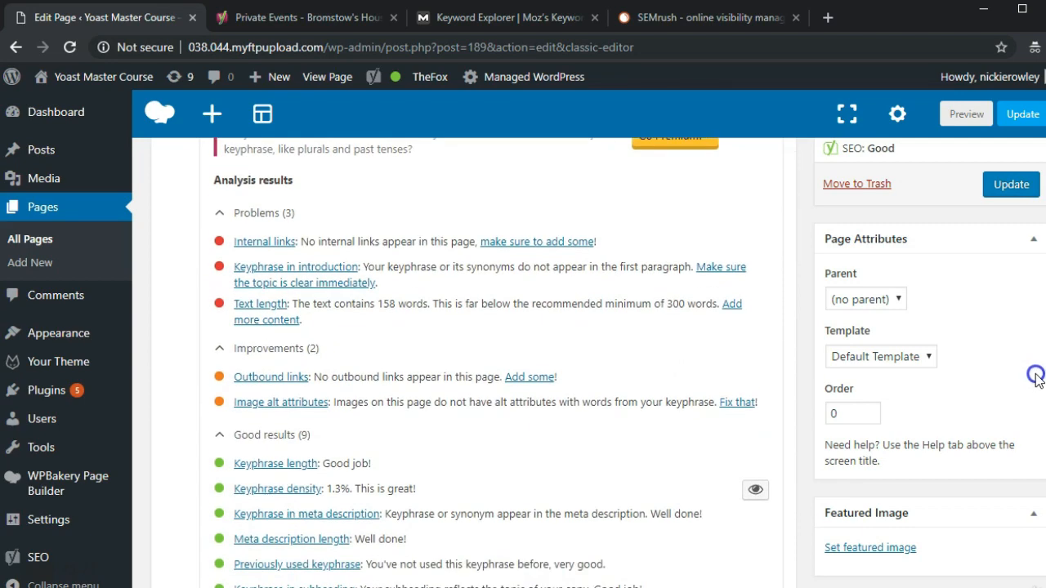
pyautogui.scroll(-1, 1035, 376)
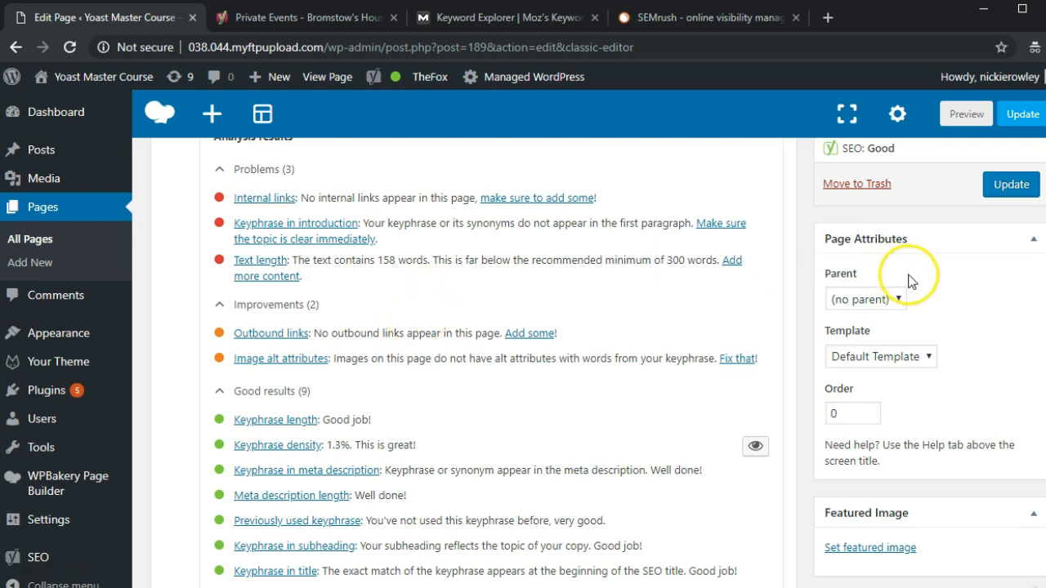
pyautogui.scroll(2, 1040, 376)
pyautogui.scroll(5, 1041, 376)
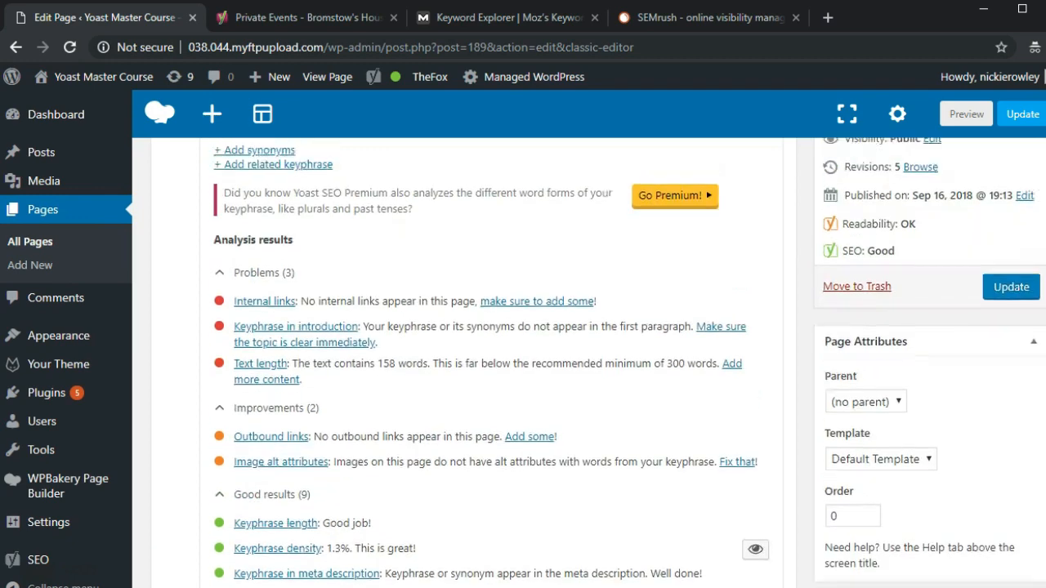
# - Expand and examine the Private Events page's readability analysis, and open the Yoast SEO general dashboard
pyautogui.scroll(3, 1041, 376)
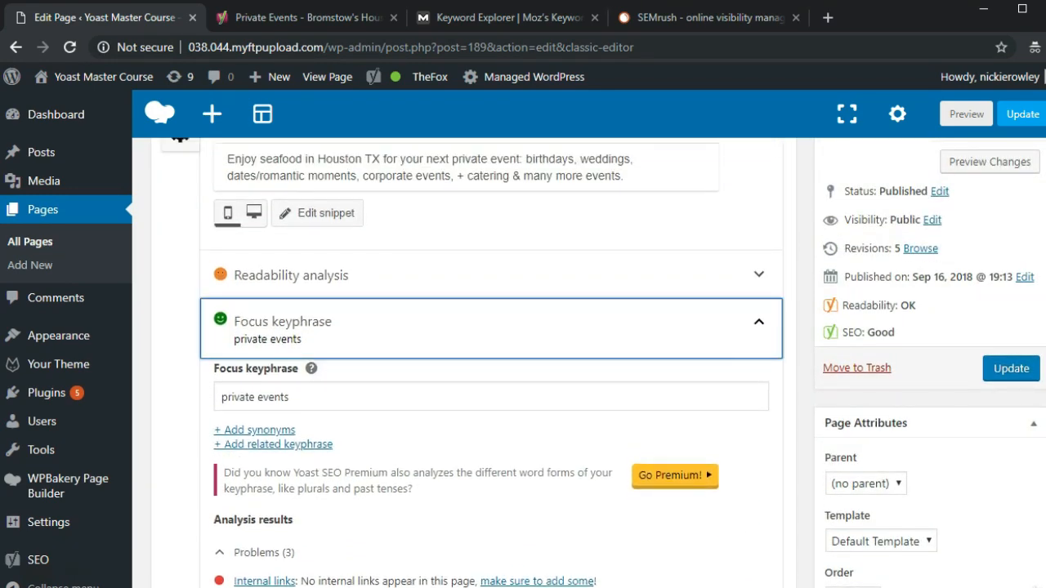
pyautogui.click(758, 355)
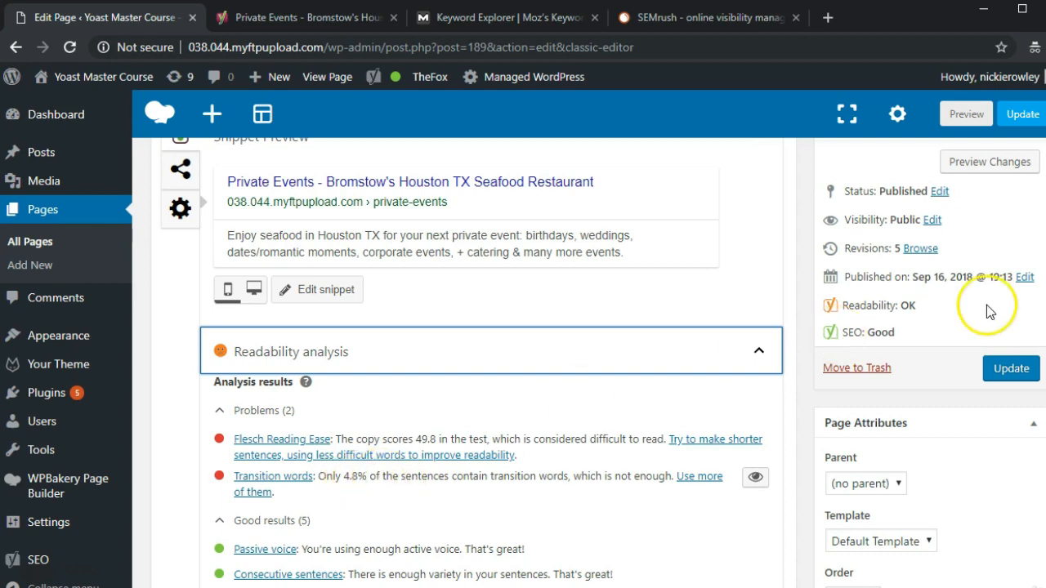
pyautogui.scroll(-3, 1034, 290)
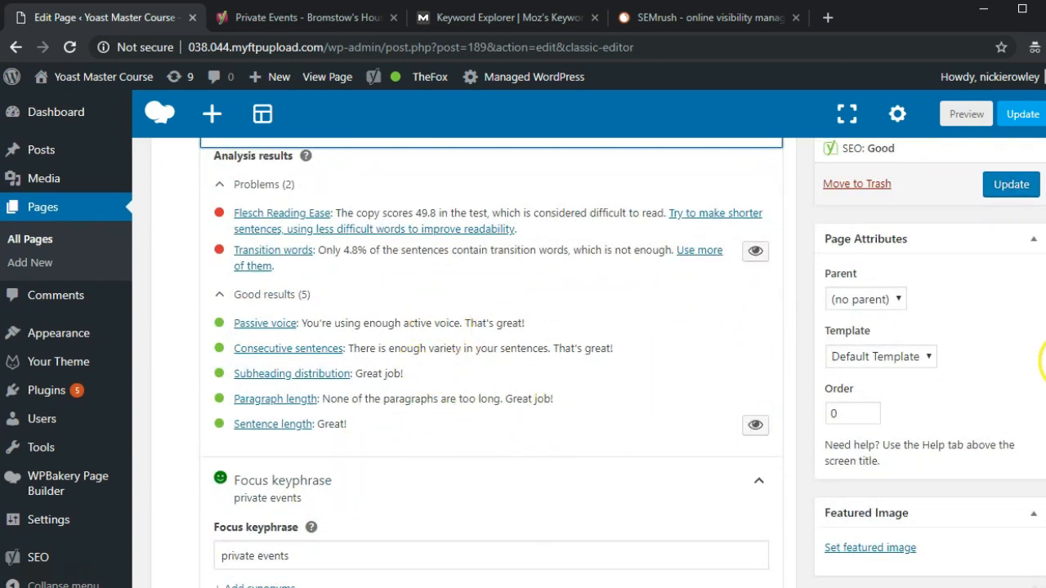
pyautogui.scroll(5, 1038, 327)
pyautogui.scroll(5, 474, 364)
pyautogui.scroll(8, 474, 364)
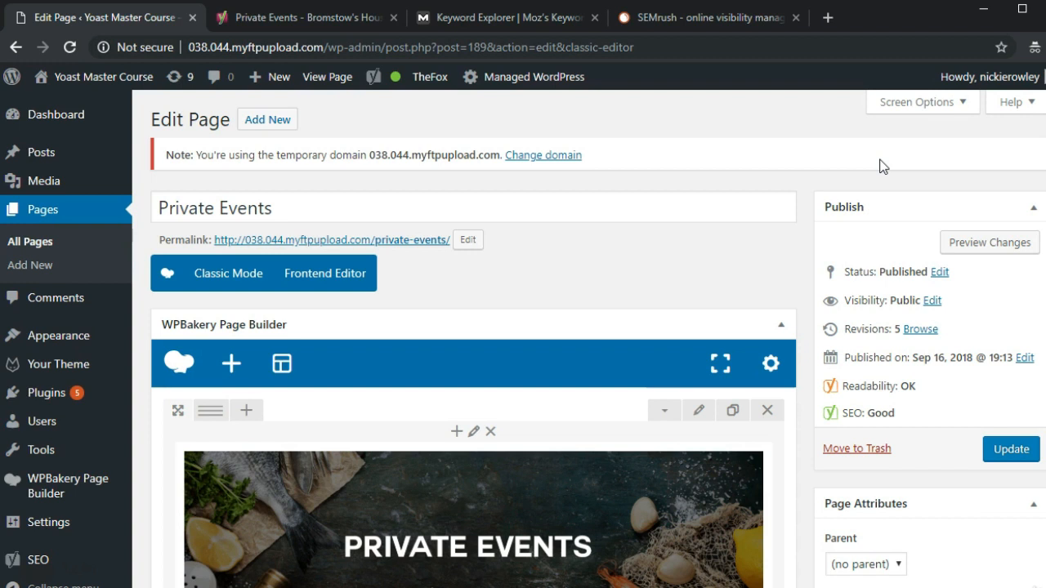
pyautogui.click(39, 562)
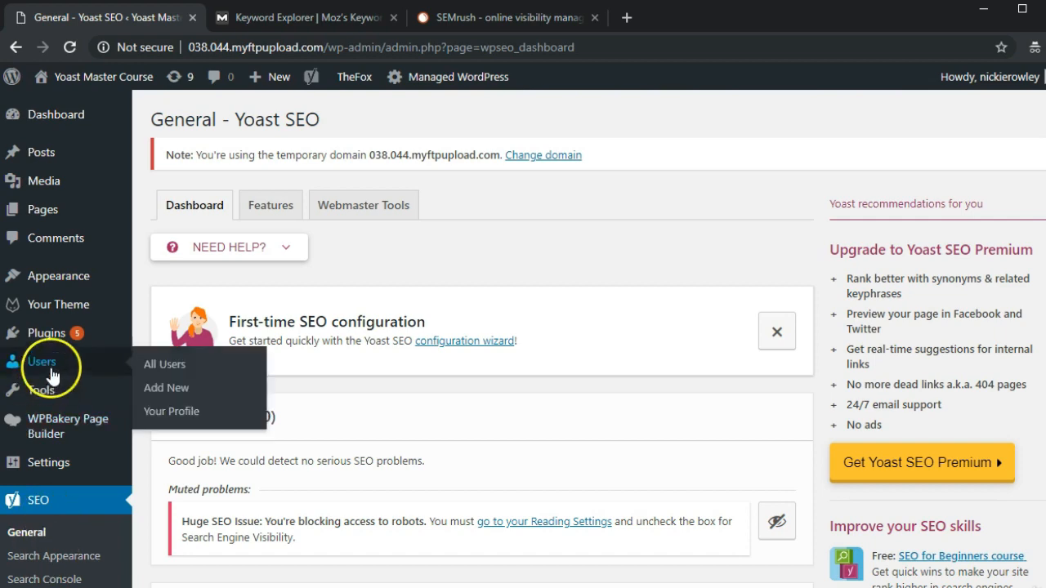
# - Switch to Moz Keyword Explorer and search for the keyword "seafood" in United States - en-US
pyautogui.click(301, 31)
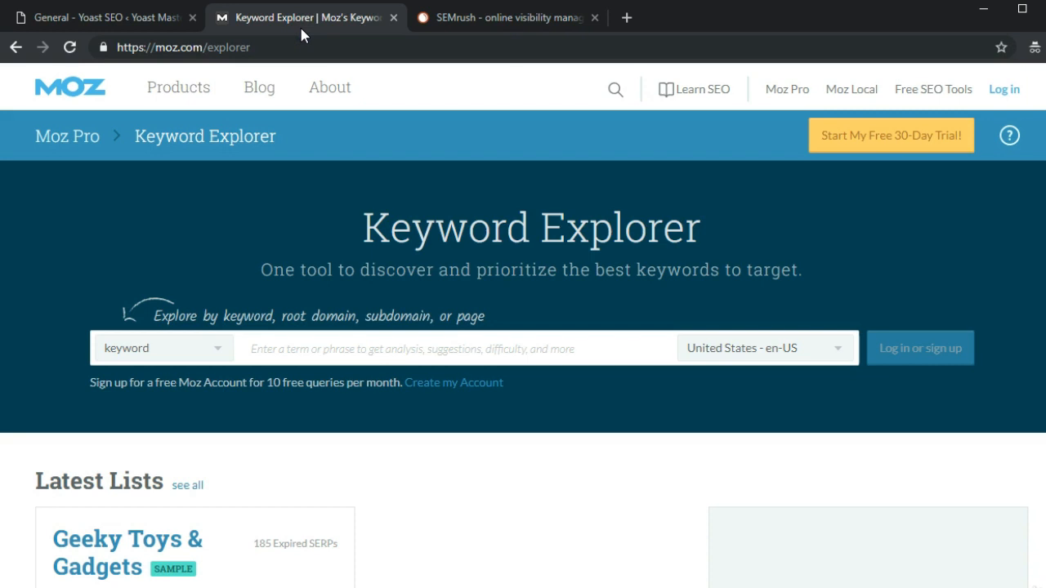
pyautogui.click(312, 347)
pyautogui.write('seafood')
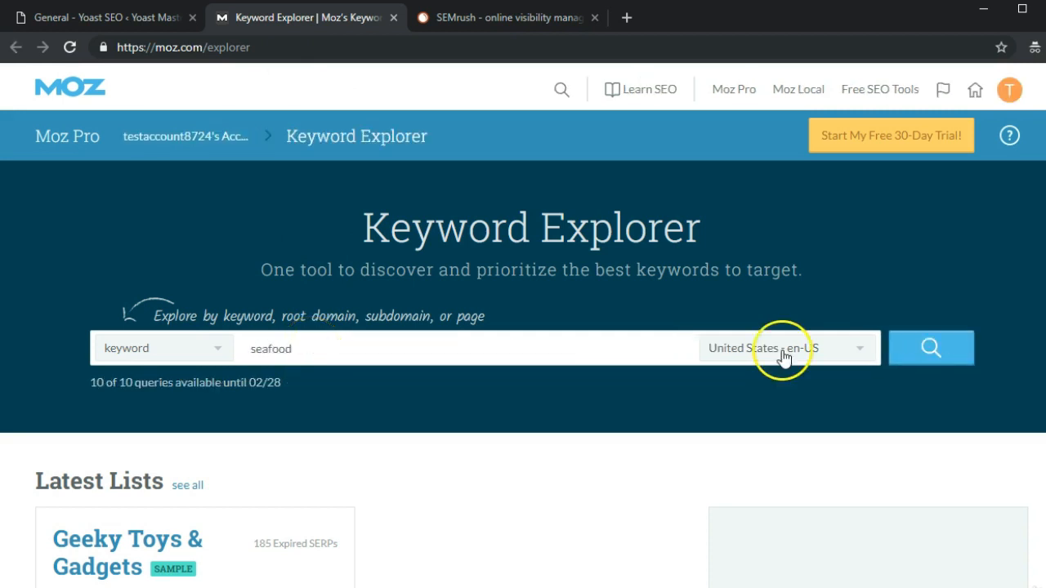
pyautogui.click(907, 353)
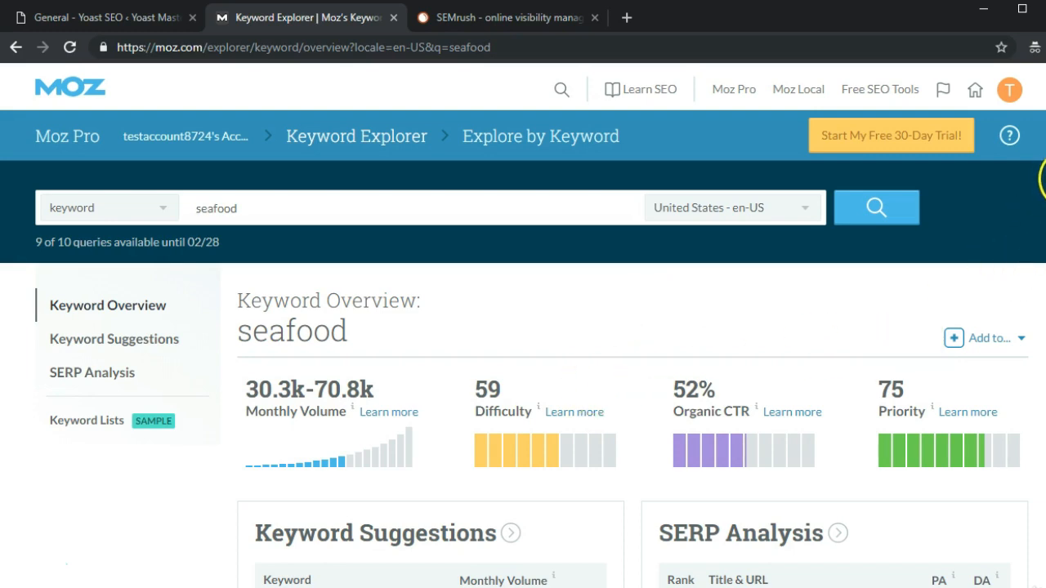
# - Open the full keyword suggestions for "seafood" and examine the suggested terms and their monthly volumes
pyautogui.scroll(-4, 1043, 176)
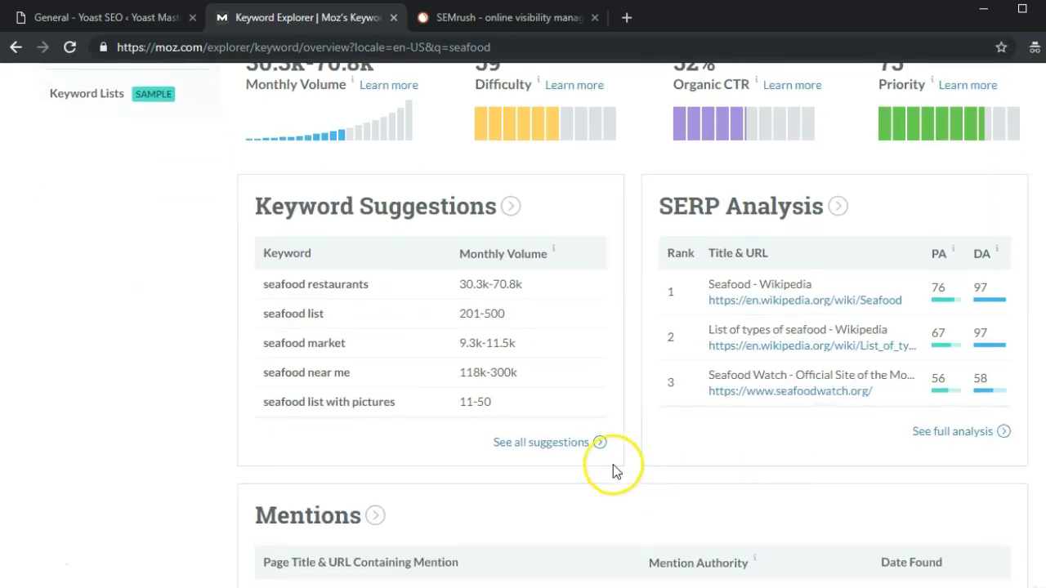
pyautogui.click(549, 442)
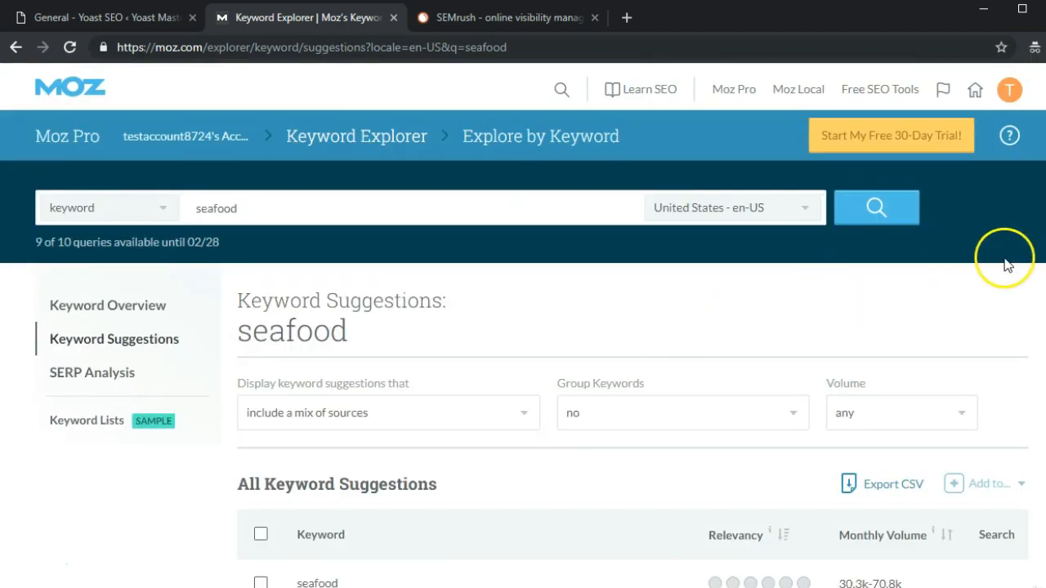
pyautogui.scroll(-12, 1043, 98)
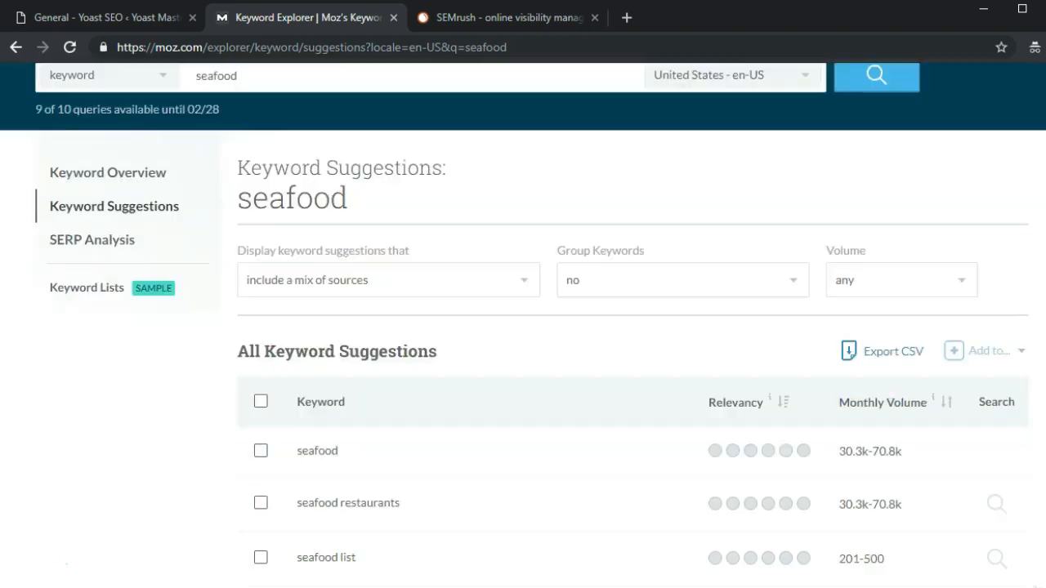
pyautogui.scroll(-17, 1043, 317)
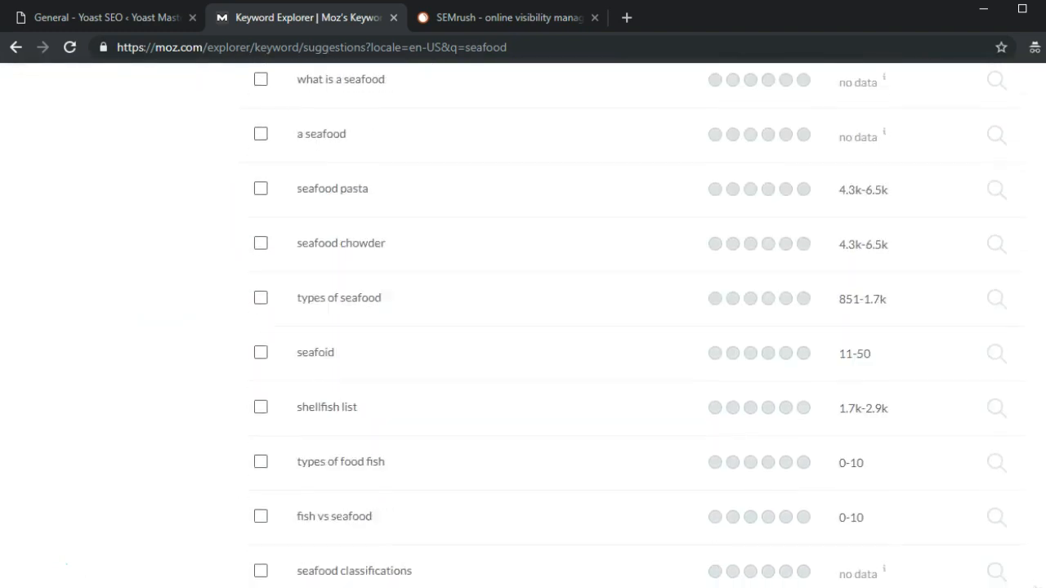
pyautogui.scroll(-15, 1041, 317)
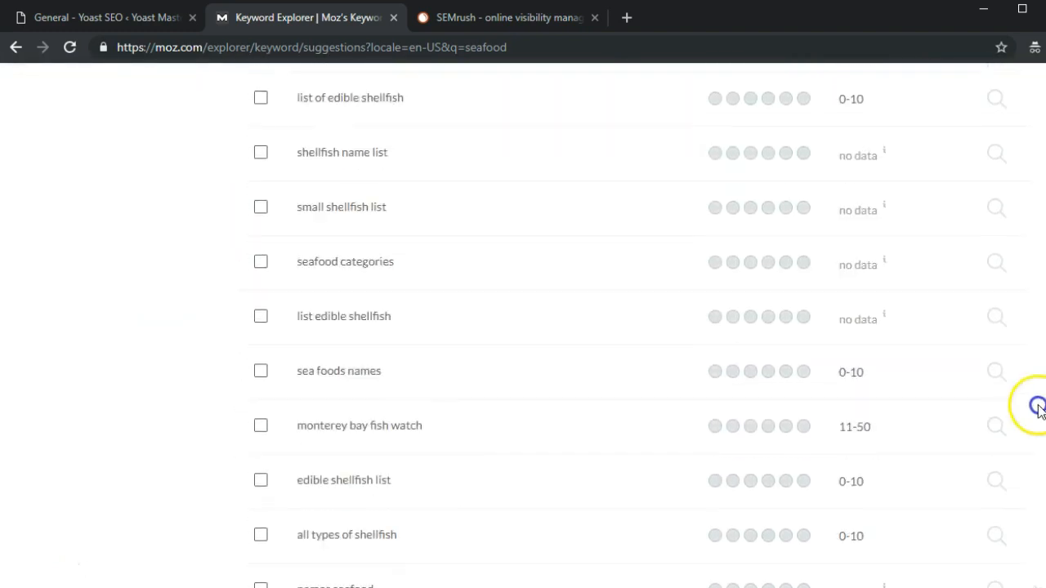
pyautogui.scroll(-1, 1036, 490)
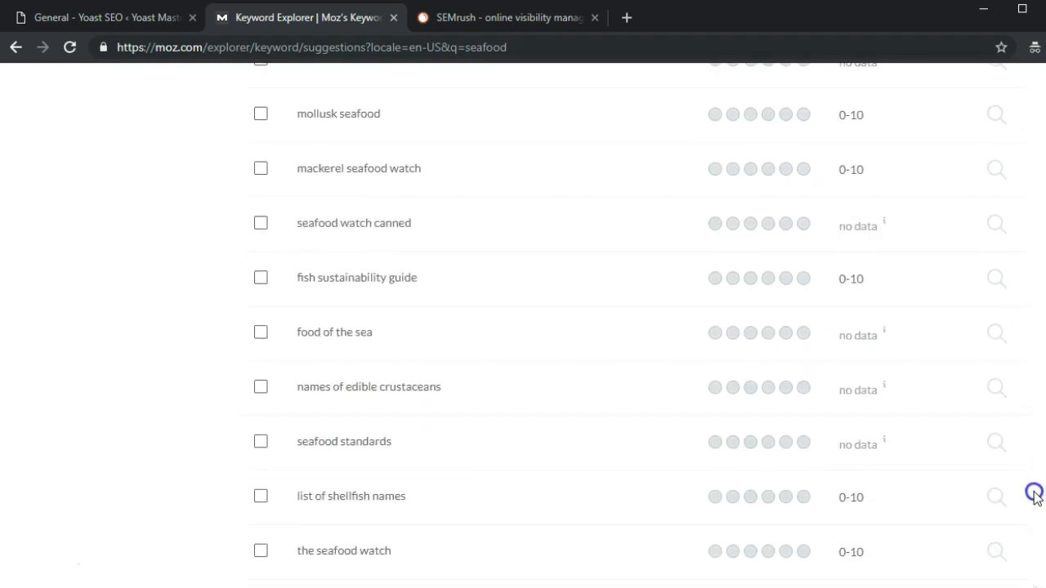
pyautogui.scroll(15, 1038, 498)
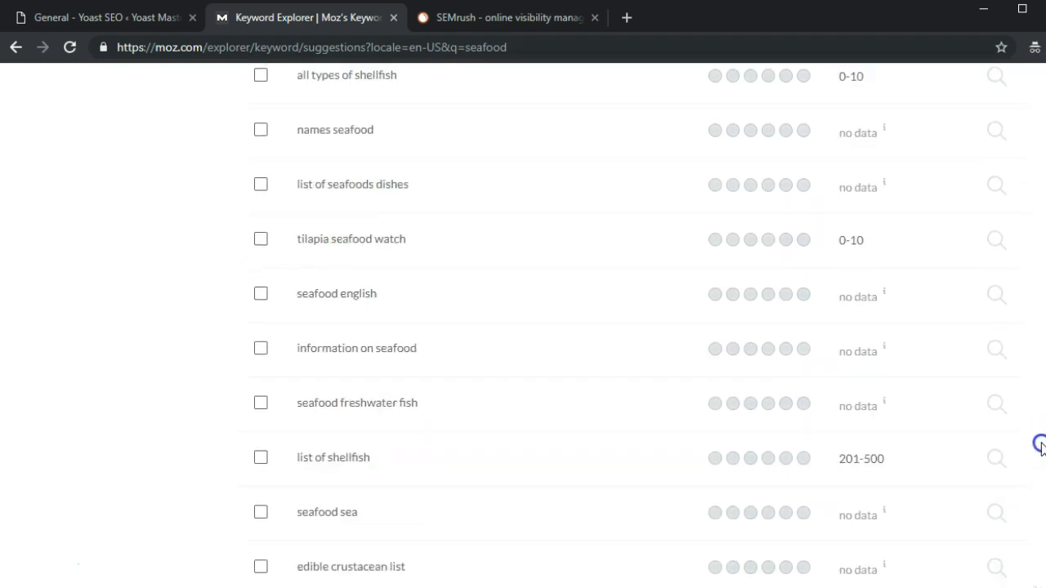
pyautogui.scroll(5, 631, 327)
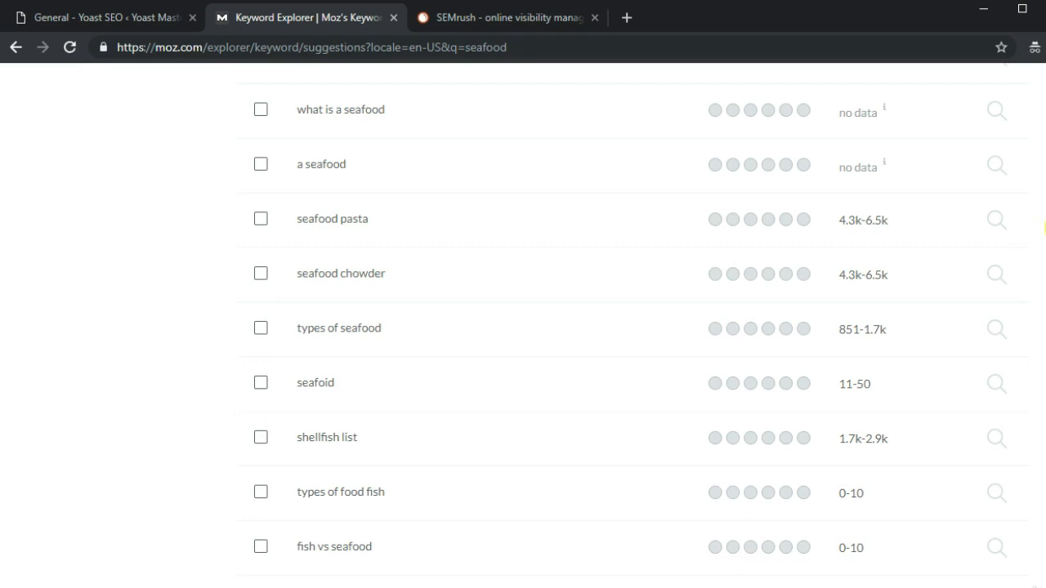
pyautogui.scroll(20, 523, 327)
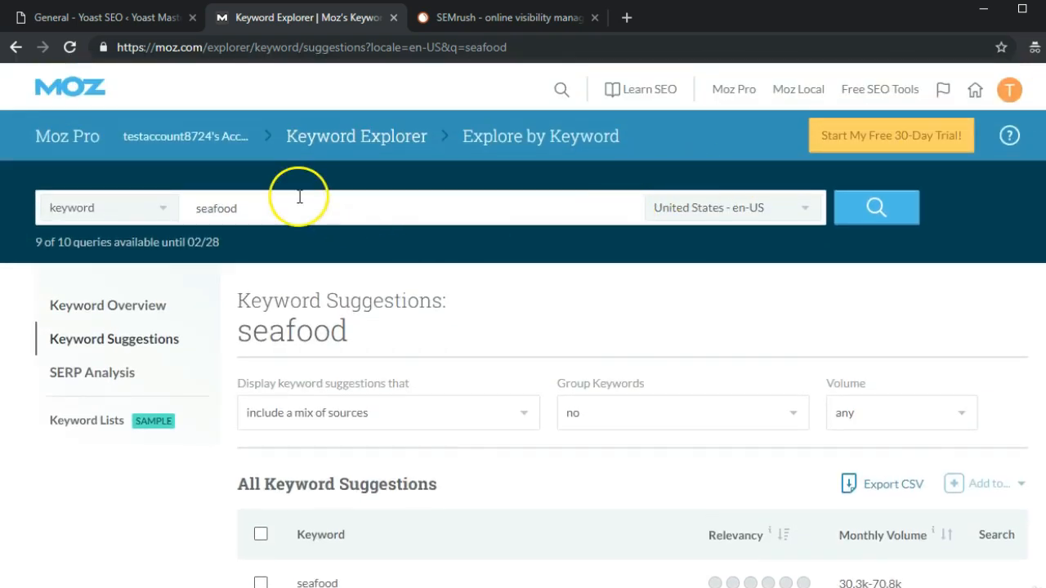
# - Search Moz for "houston tx seafood" and review its keyword overview, including difficulty, suggestions and SERP analysis
pyautogui.moveTo(292, 203); pyautogui.dragTo(175, 205)
pyautogui.write('hou')
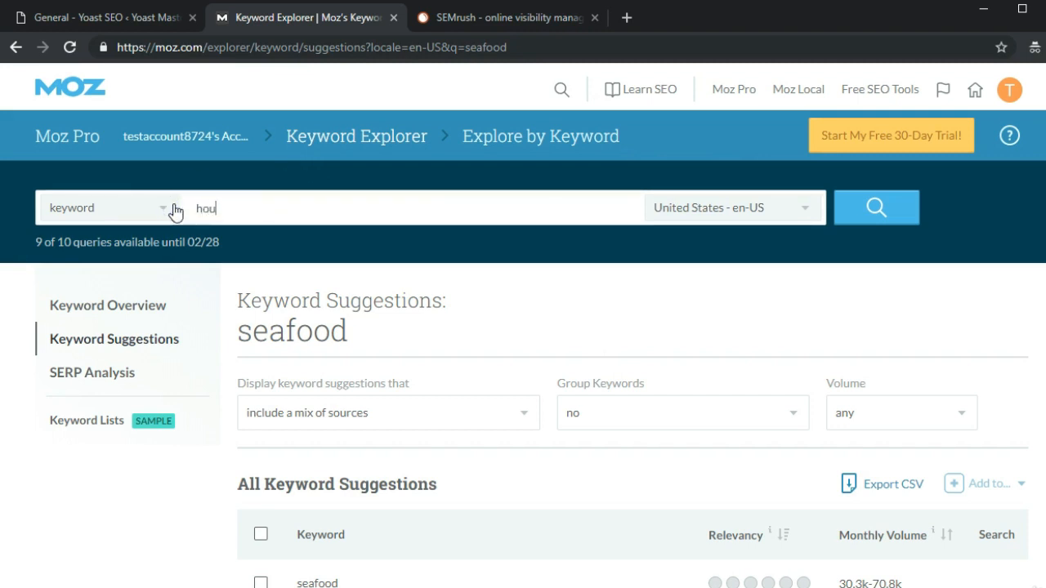
pyautogui.write('ston tx seaf')
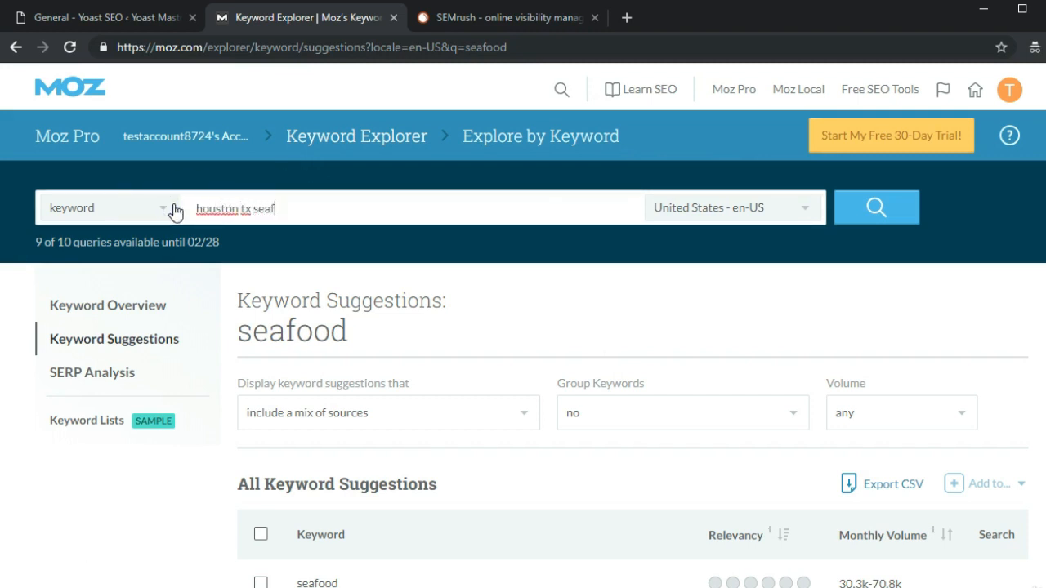
pyautogui.write('ood')
pyautogui.press('Return')
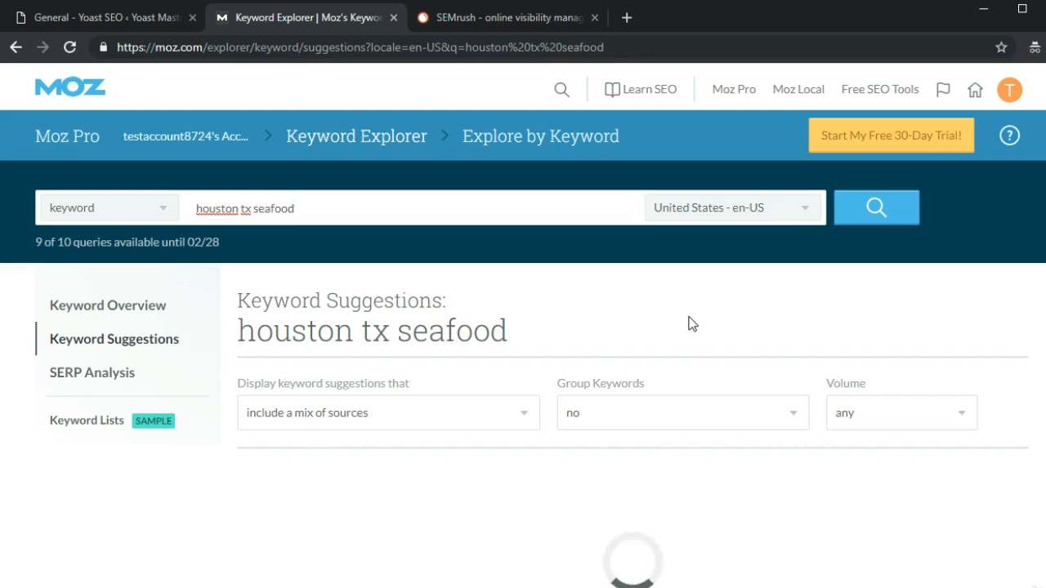
pyautogui.click(355, 467)
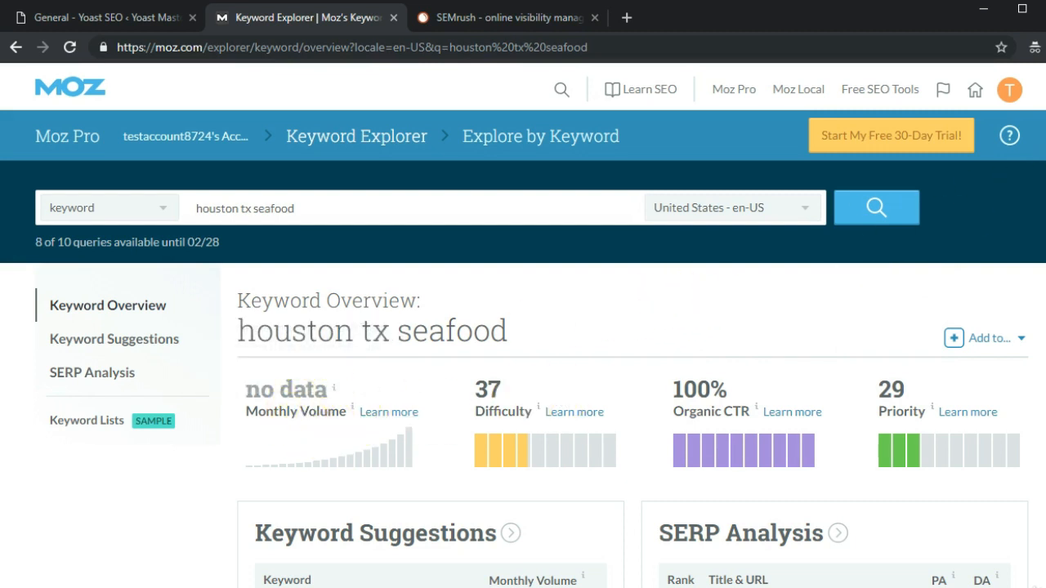
pyautogui.scroll(-2, 1044, 158)
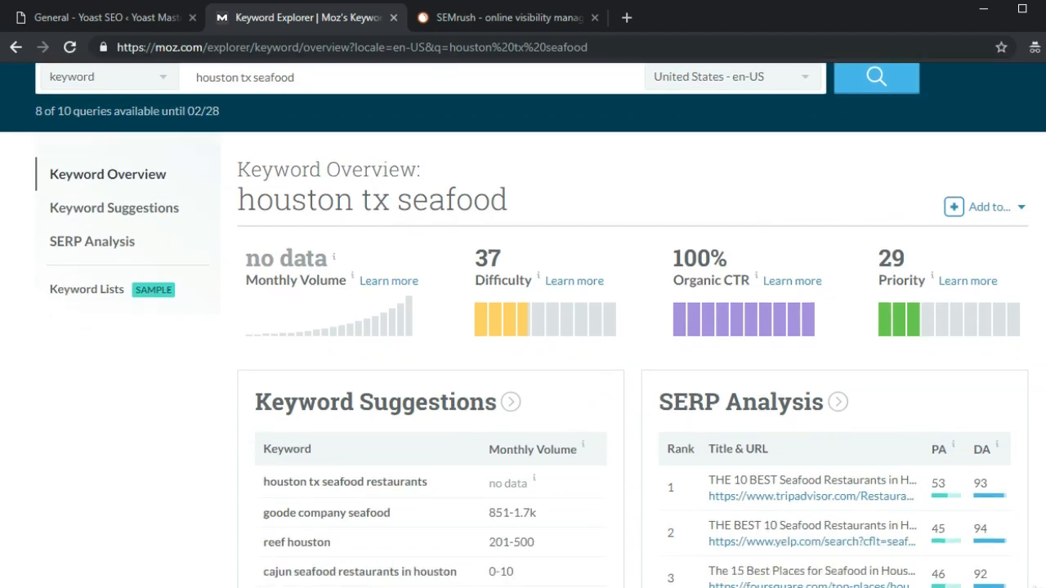
pyautogui.scroll(-1, 523, 325)
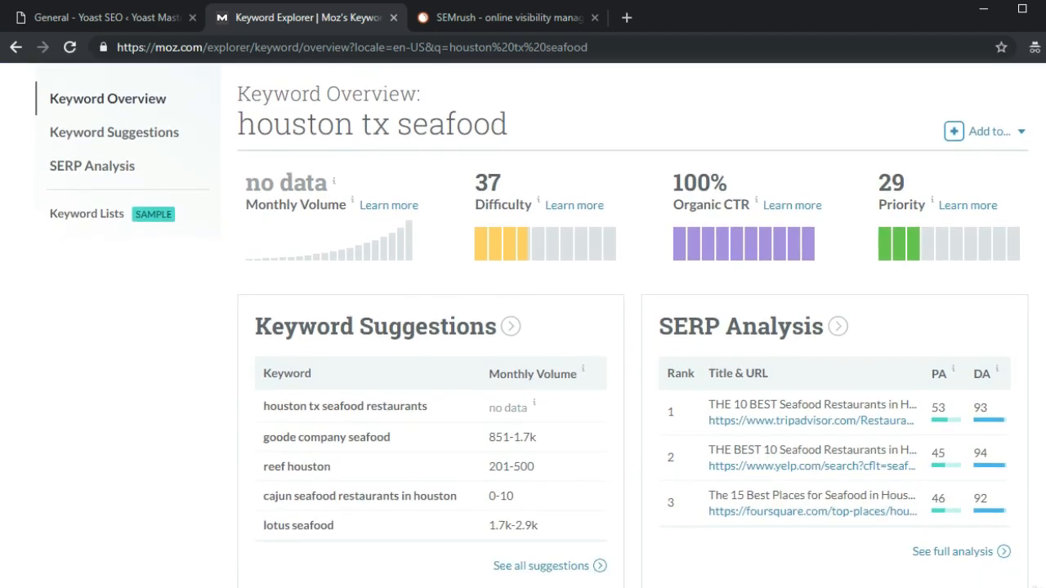
pyautogui.scroll(-1, 523, 325)
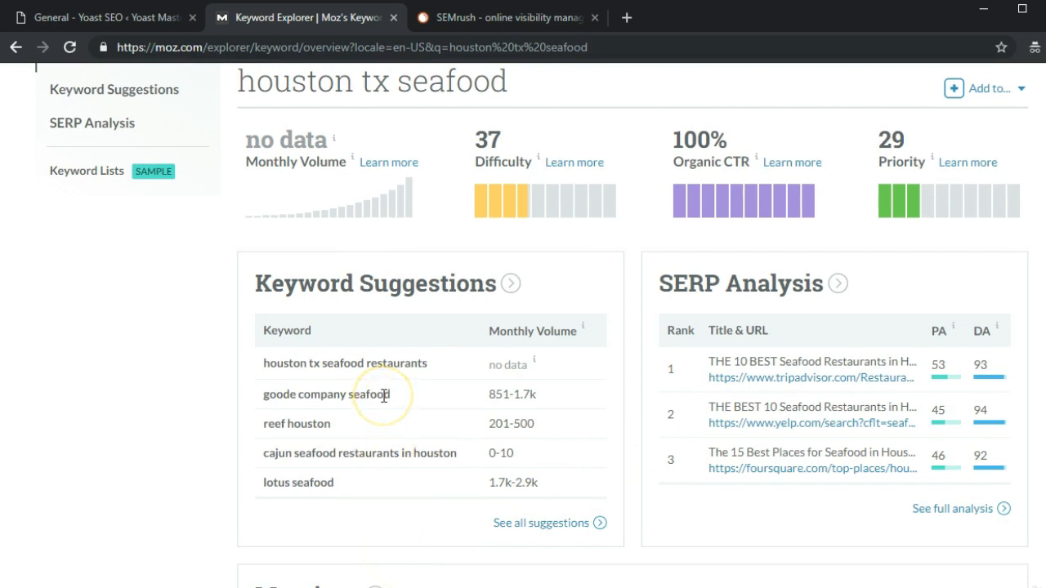
# - Open all keyword suggestions for "houston tx seafood" and examine the related phrases and their monthly volumes
pyautogui.click(528, 523)
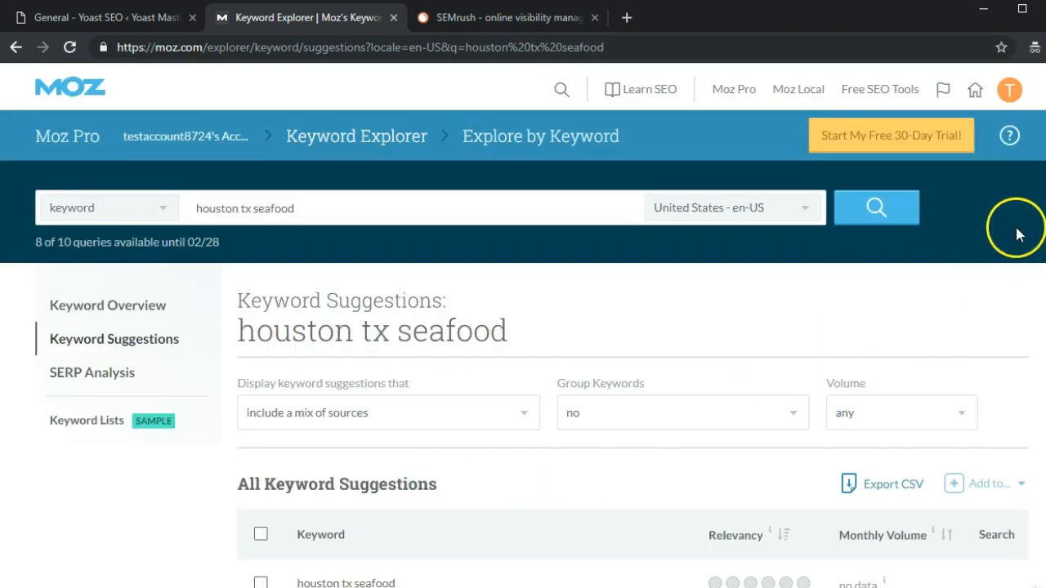
pyautogui.scroll(-2, 1039, 98)
pyautogui.scroll(-5, 532, 328)
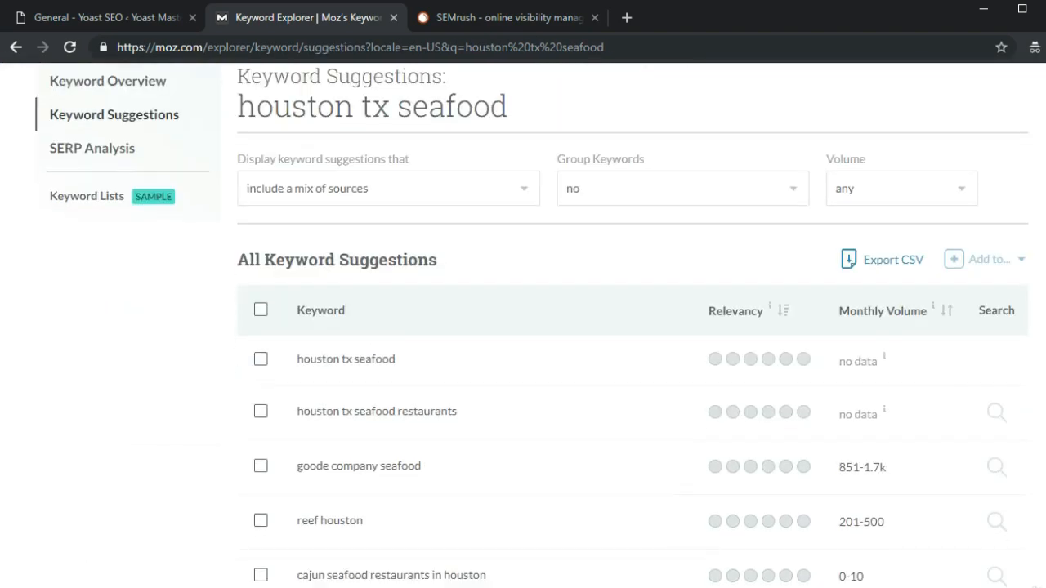
pyautogui.scroll(-5, 630, 324)
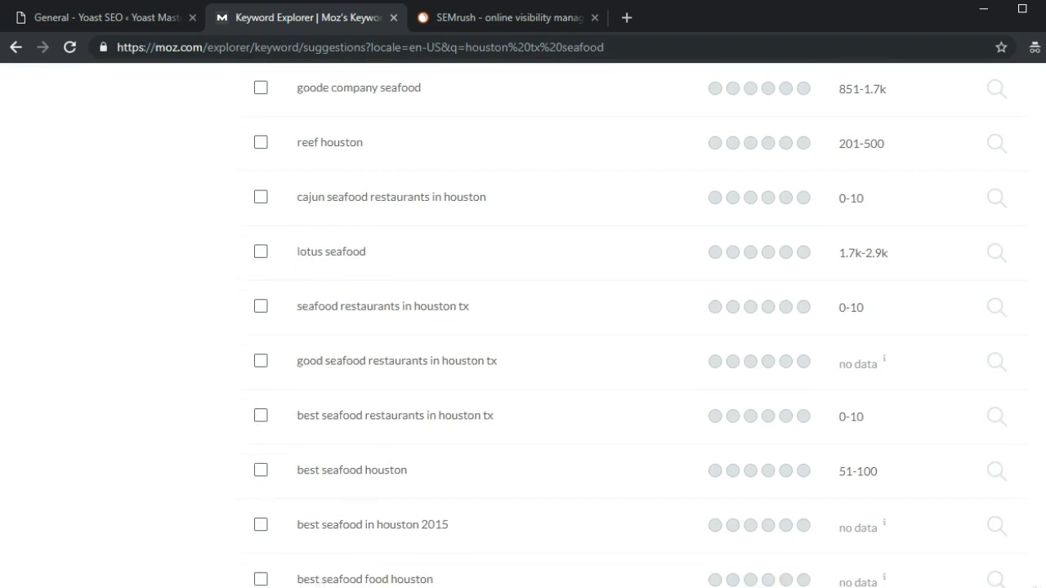
pyautogui.scroll(-1, 630, 327)
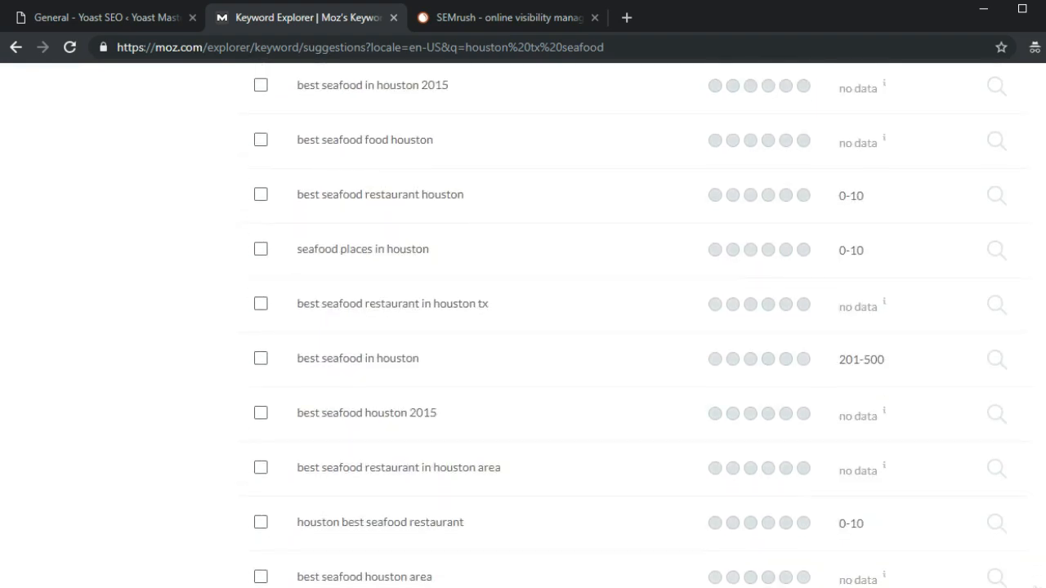
pyautogui.scroll(-1, 522, 327)
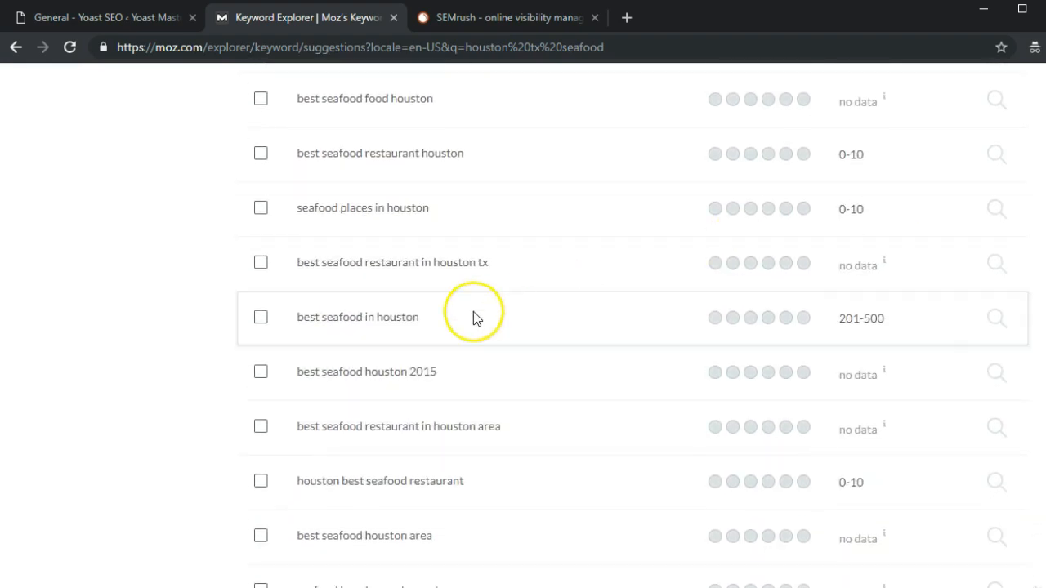
pyautogui.scroll(-20, 1044, 196)
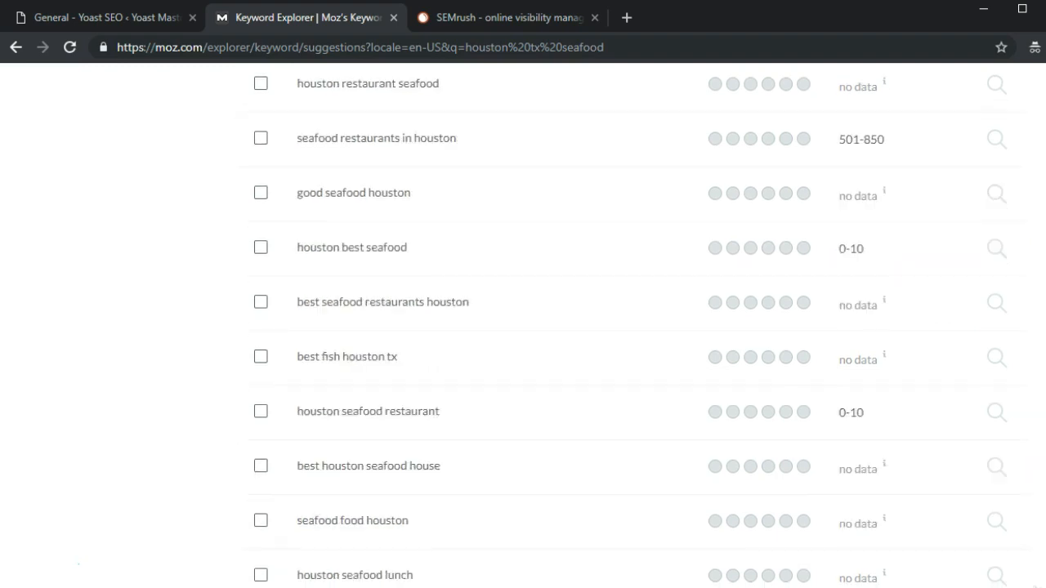
pyautogui.scroll(20, 1034, 292)
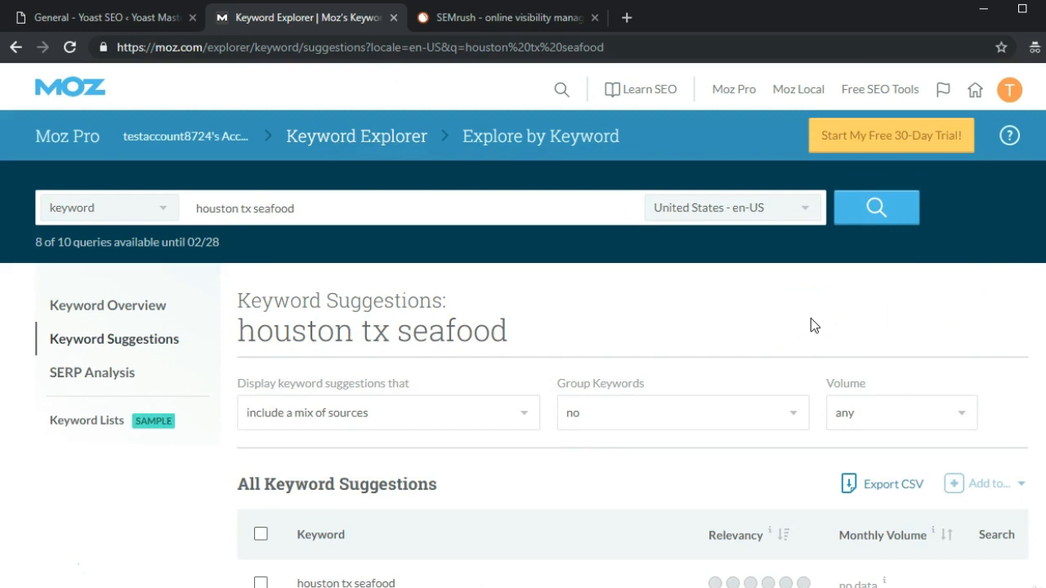
# - View the SEMrush homepage, and load google.com in the Moz browser tab
pyautogui.click(541, 23)
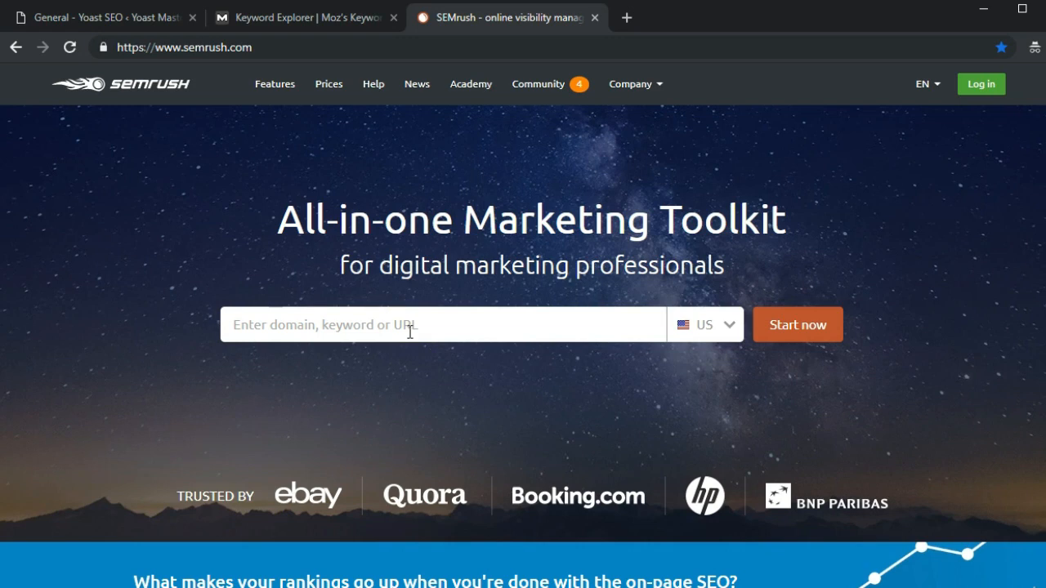
pyautogui.click(353, 20)
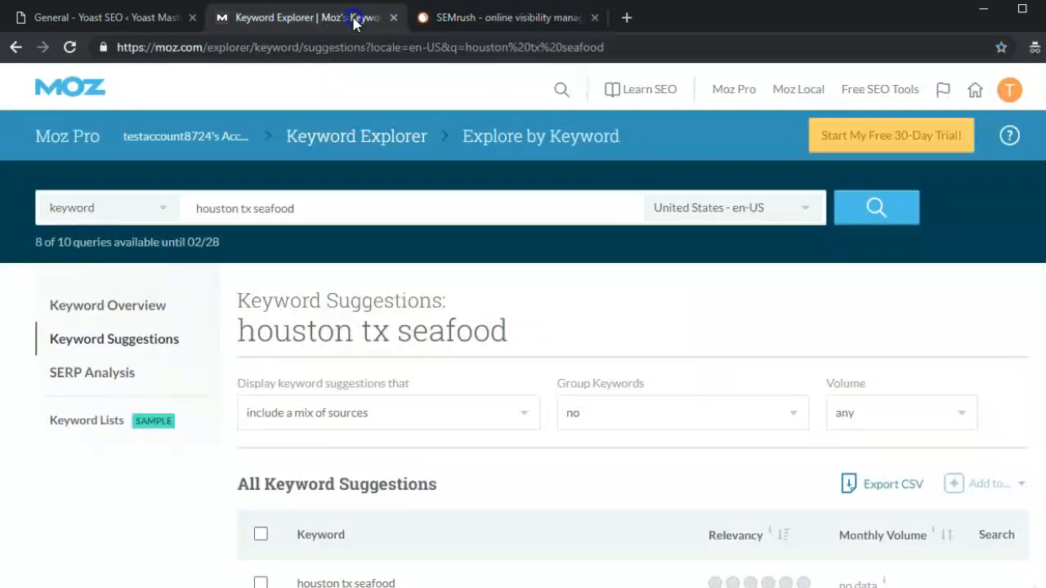
pyautogui.click(347, 45)
pyautogui.write('go')
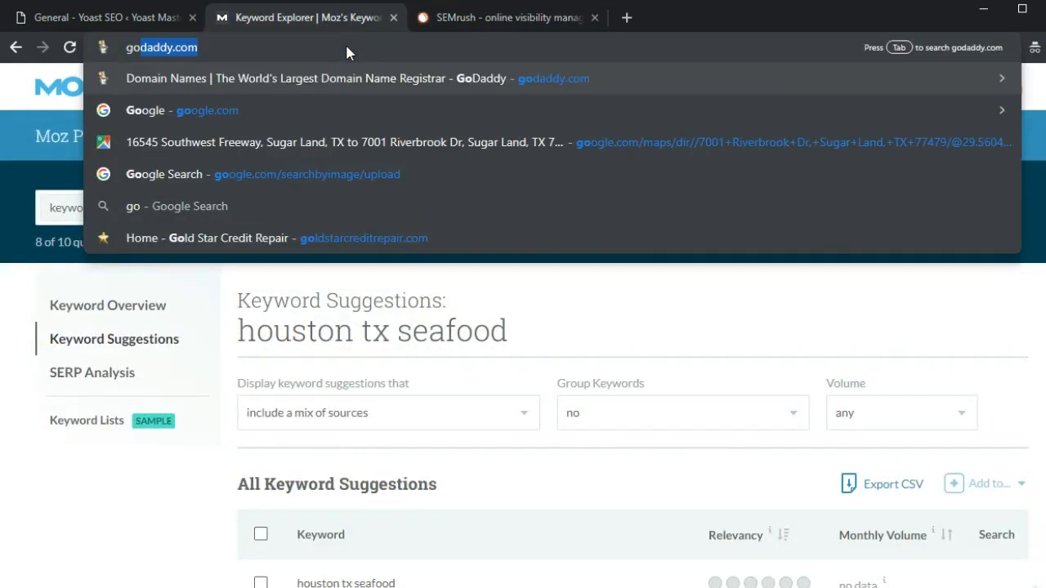
pyautogui.write('ogle.com')
pyautogui.press('Return')
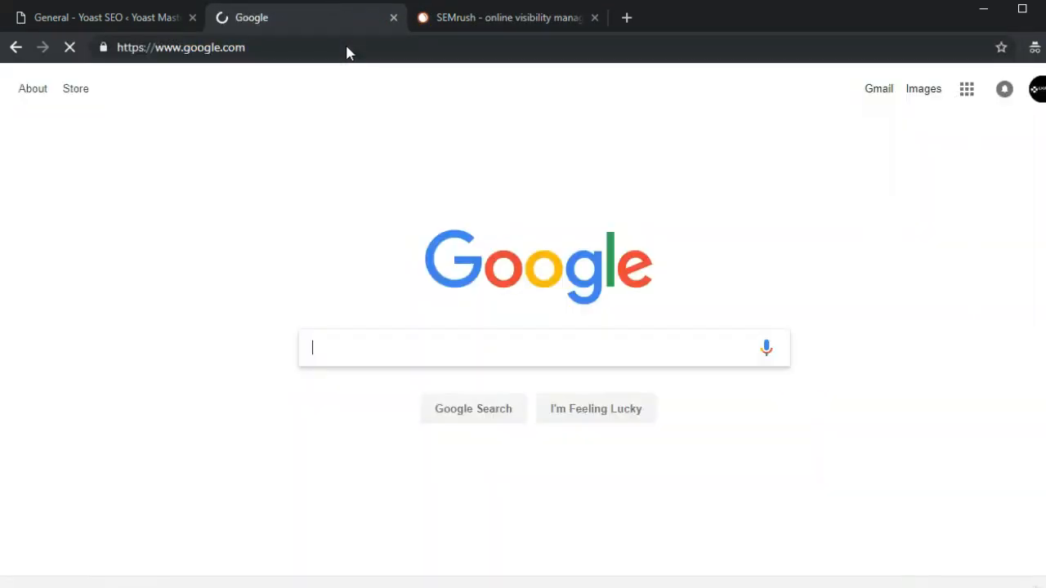
# - Search Google for "houston tx seafood" and review the local restaurant listings and top organic results
pyautogui.write('ho')
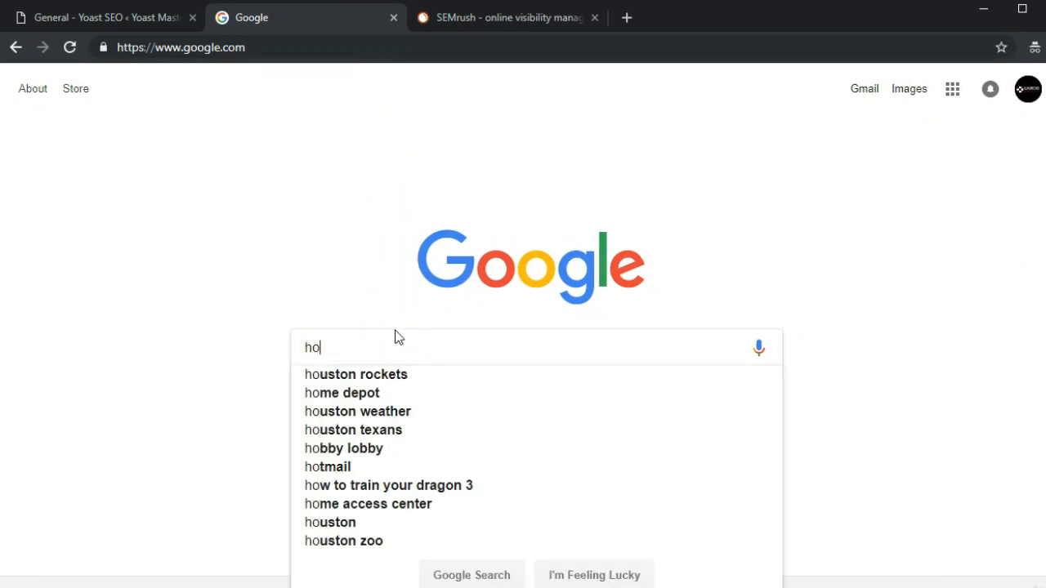
pyautogui.write('uston tx seafood')
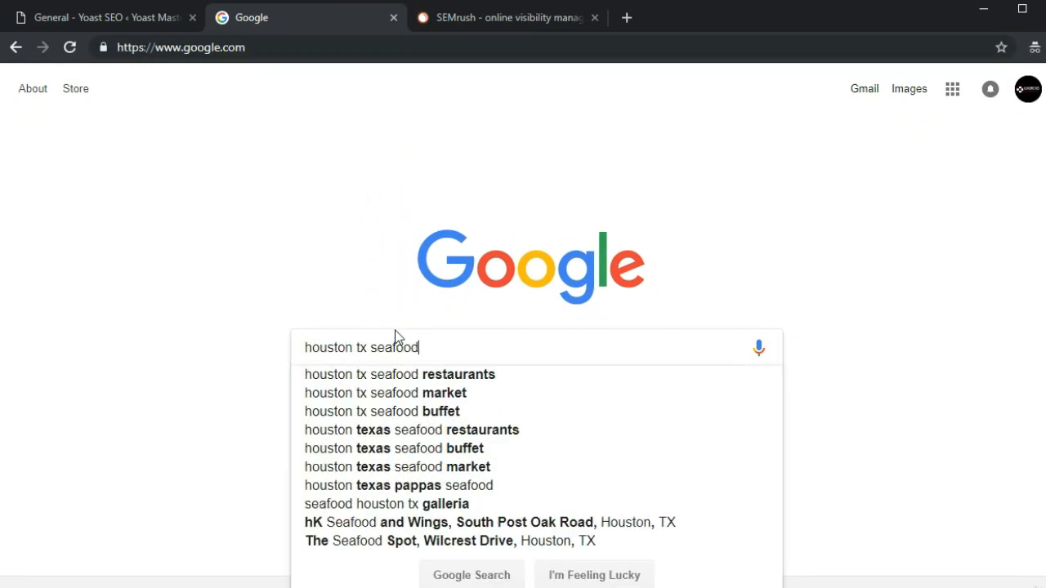
pyautogui.press('Return')
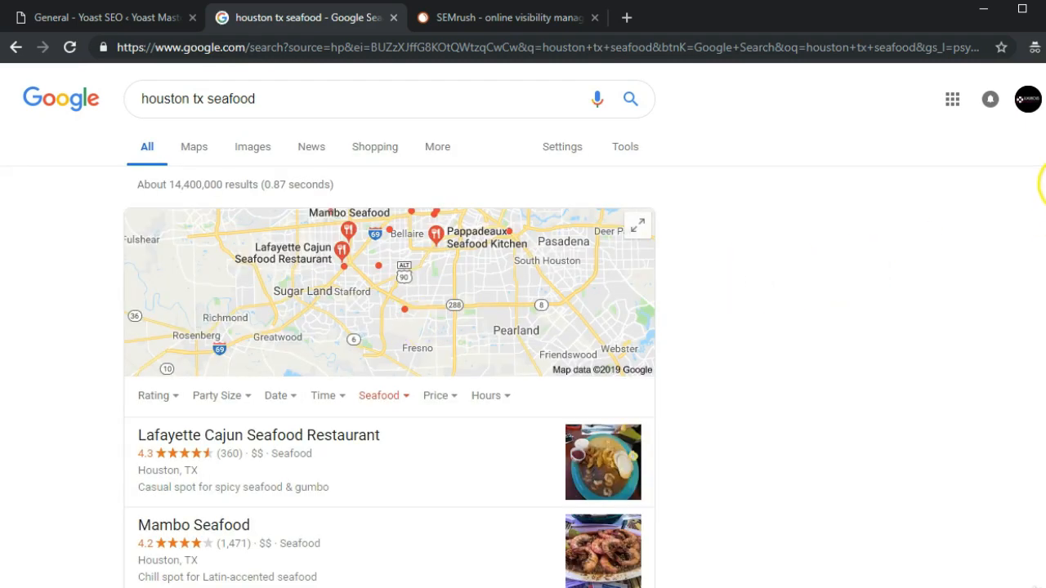
pyautogui.scroll(-4, 1042, 185)
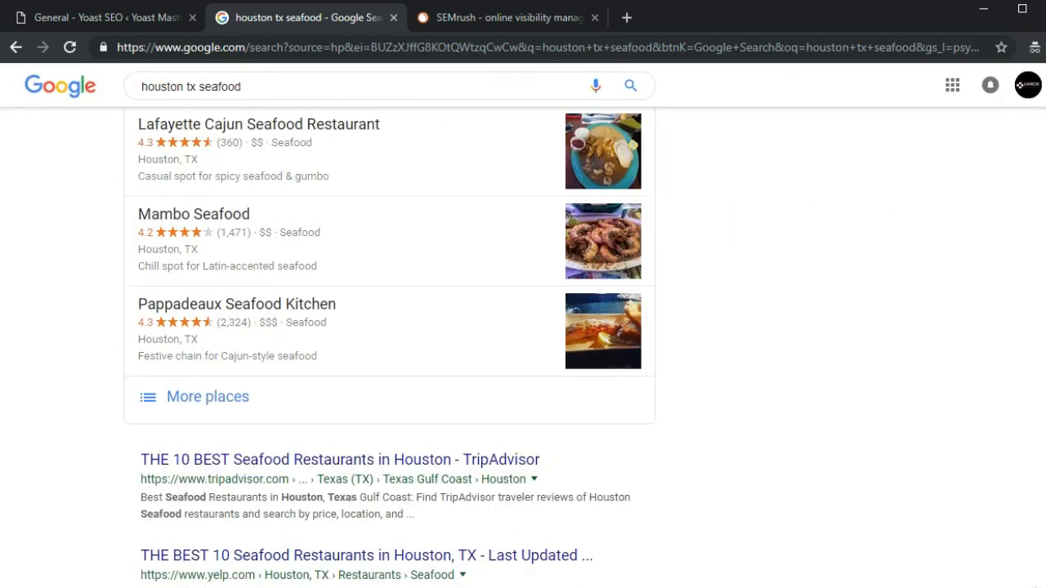
pyautogui.scroll(-1, 389, 347)
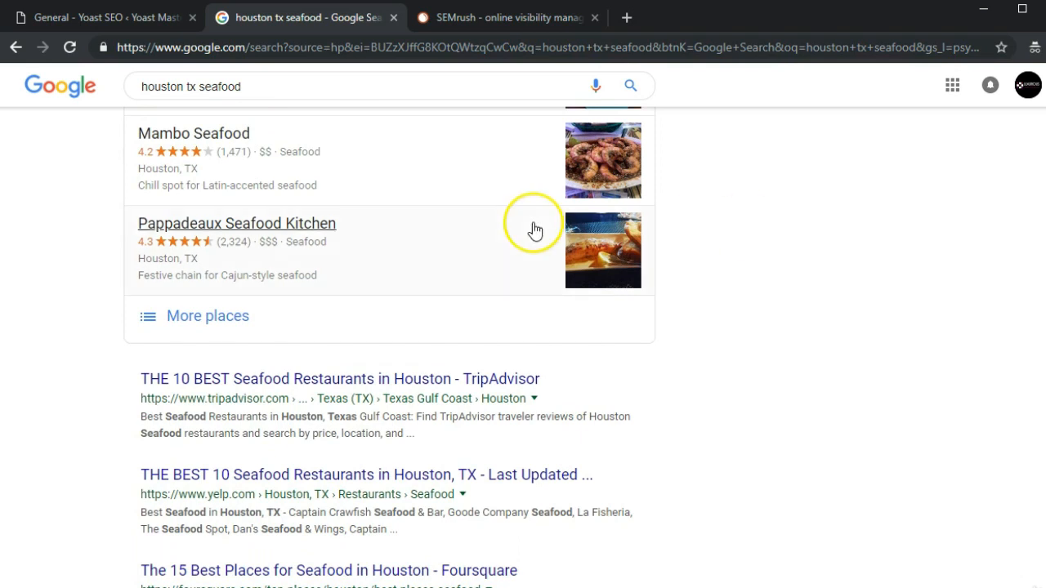
# - Open the Pappadeaux Seafood Kitchen listing, visit its website and copy the homepage address
pyautogui.click(280, 229)
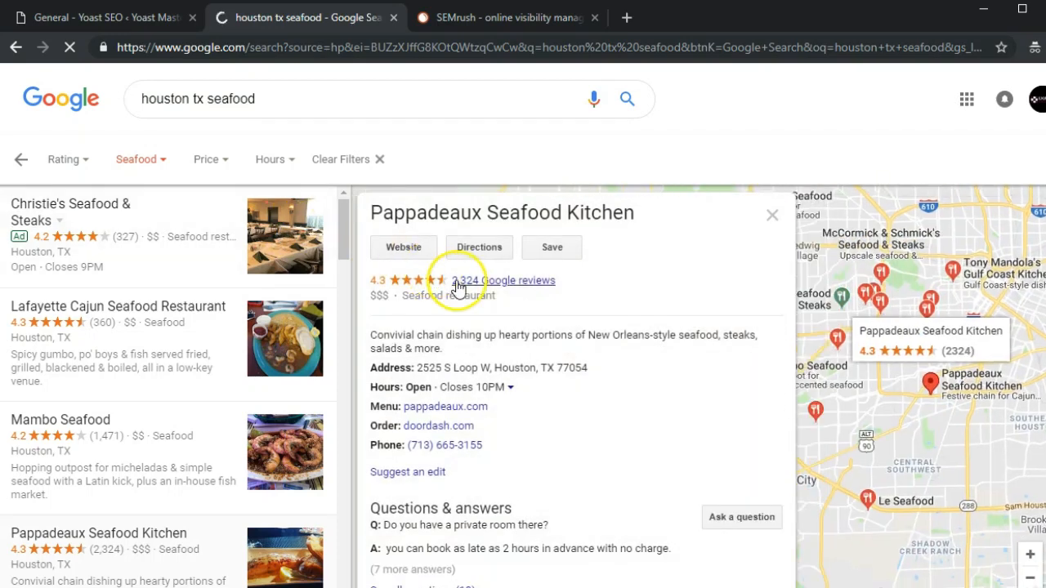
pyautogui.click(404, 247)
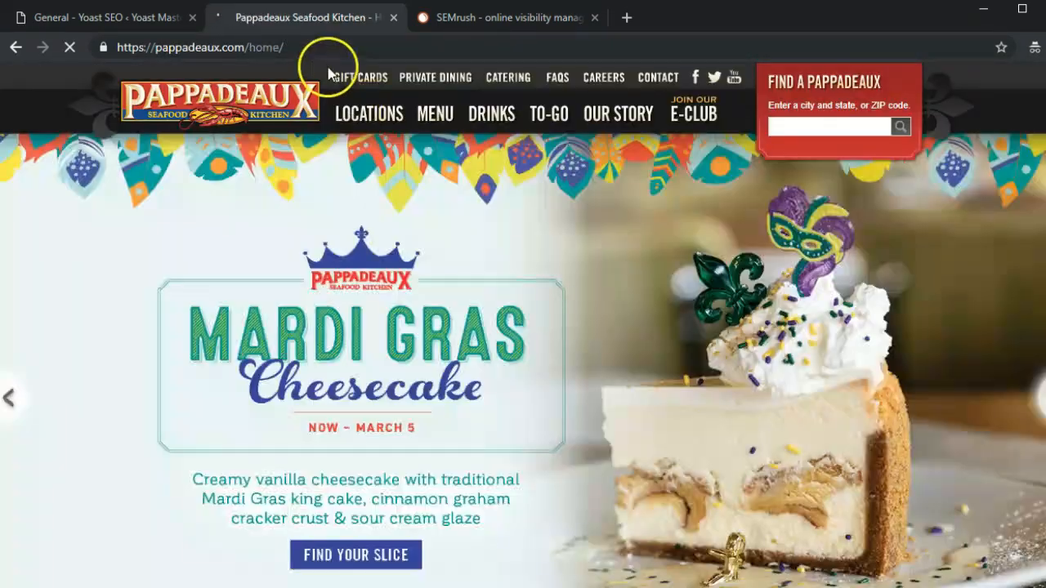
pyautogui.click(308, 51)
pyautogui.hotkey('ctrl', 'c')
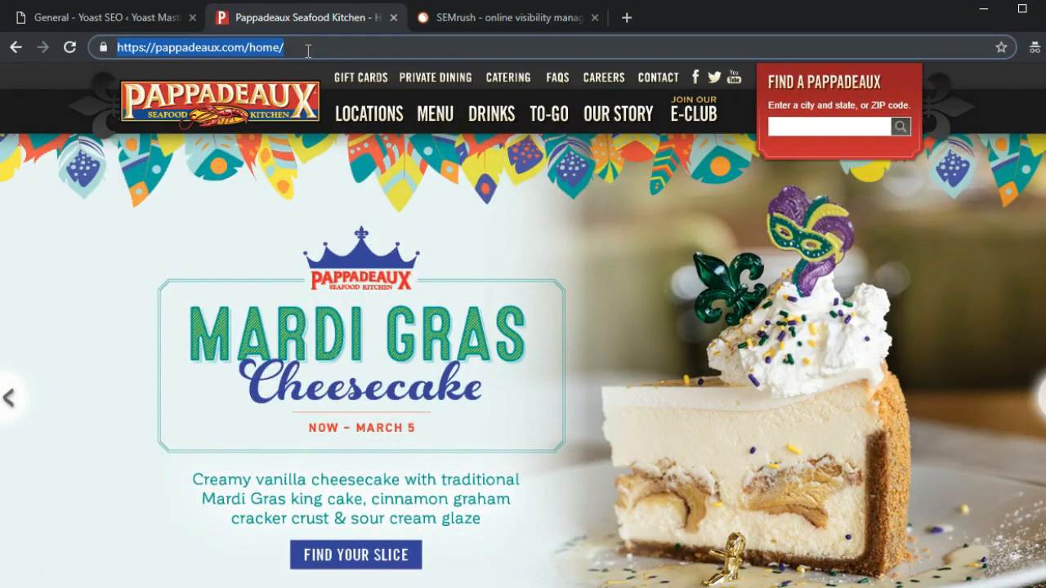
pyautogui.click(509, 18)
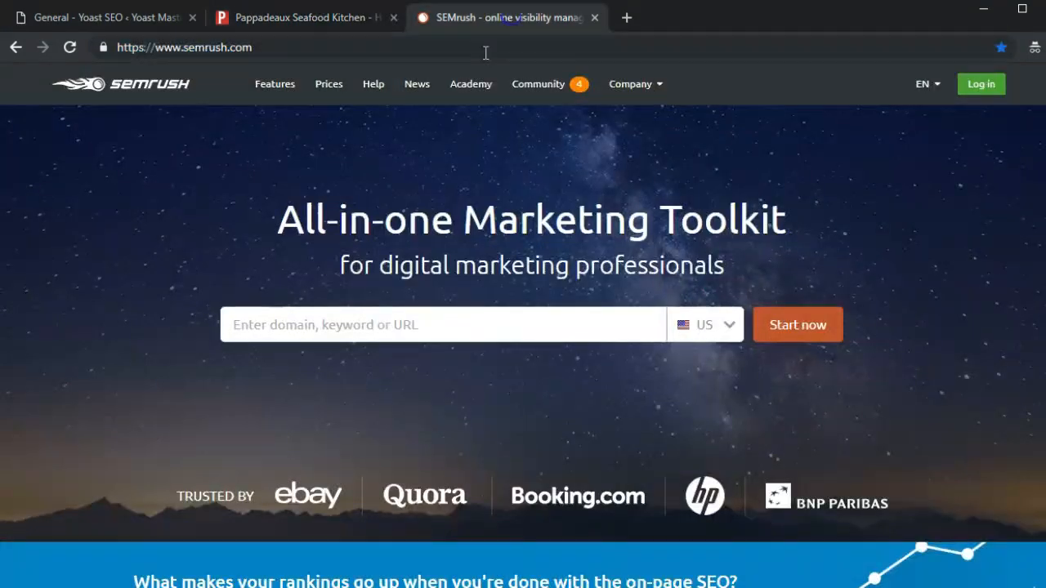
pyautogui.click(327, 336)
pyautogui.hotkey('ctrl', 'v')
pyautogui.press('BackSpace')
pyautogui.press('BackSpace')
pyautogui.press('BackSpace')
pyautogui.press('BackSpace')
pyautogui.press('BackSpace')
pyautogui.press('BackSpace')
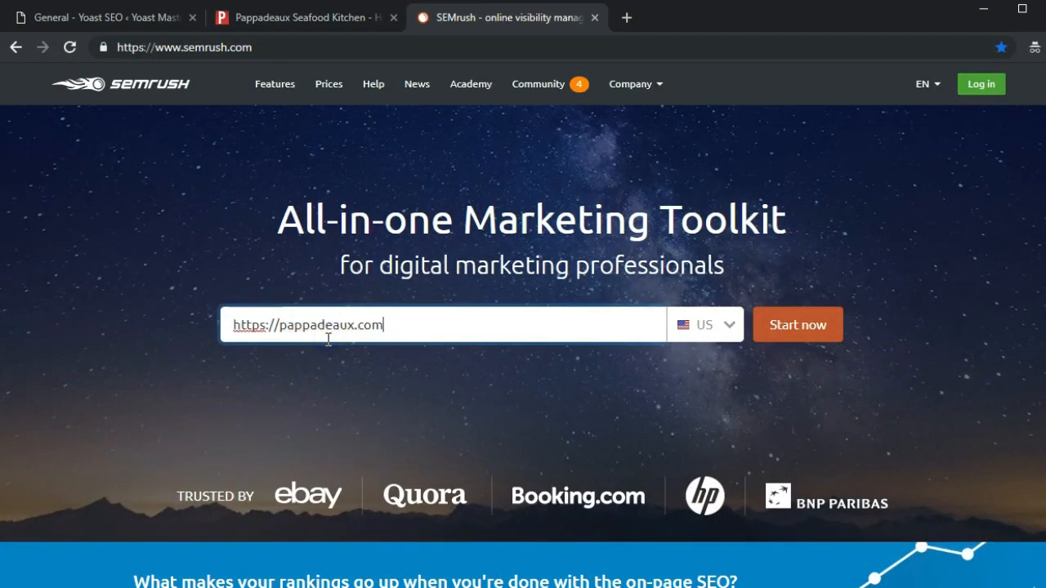
pyautogui.press('Return')
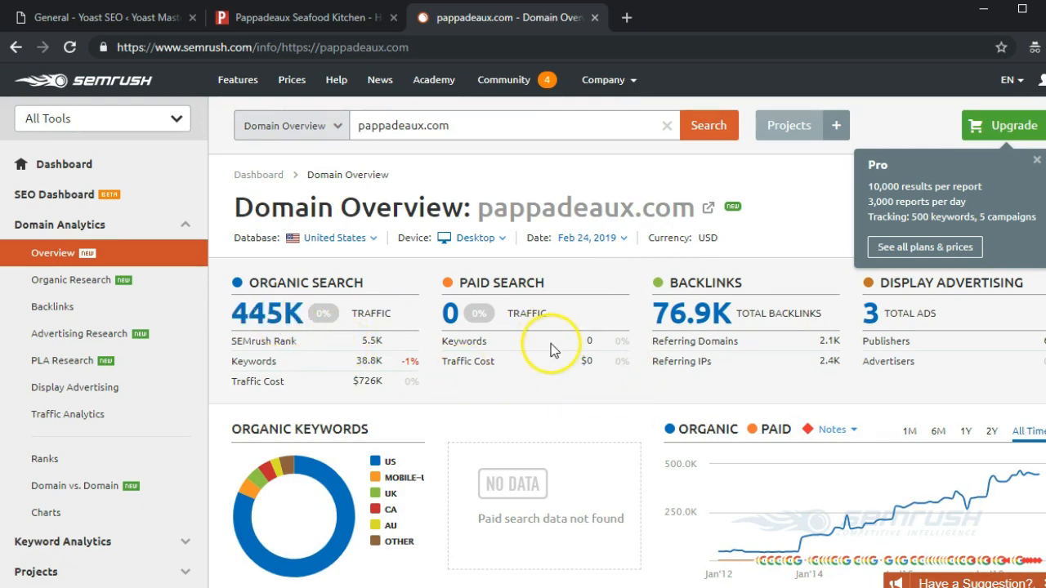
# - Review the pappadeaux.com domain overview, then open the full top organic keywords report and examine its keyword positions, traffic and volumes
pyautogui.scroll(-1, 873, 306)
pyautogui.scroll(-3, 522, 327)
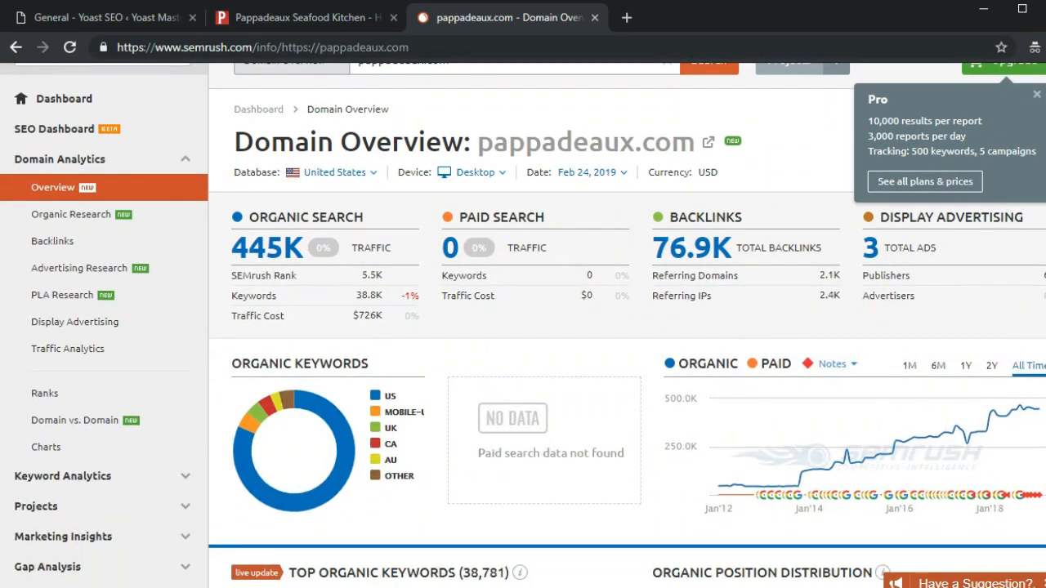
pyautogui.scroll(-2, 523, 327)
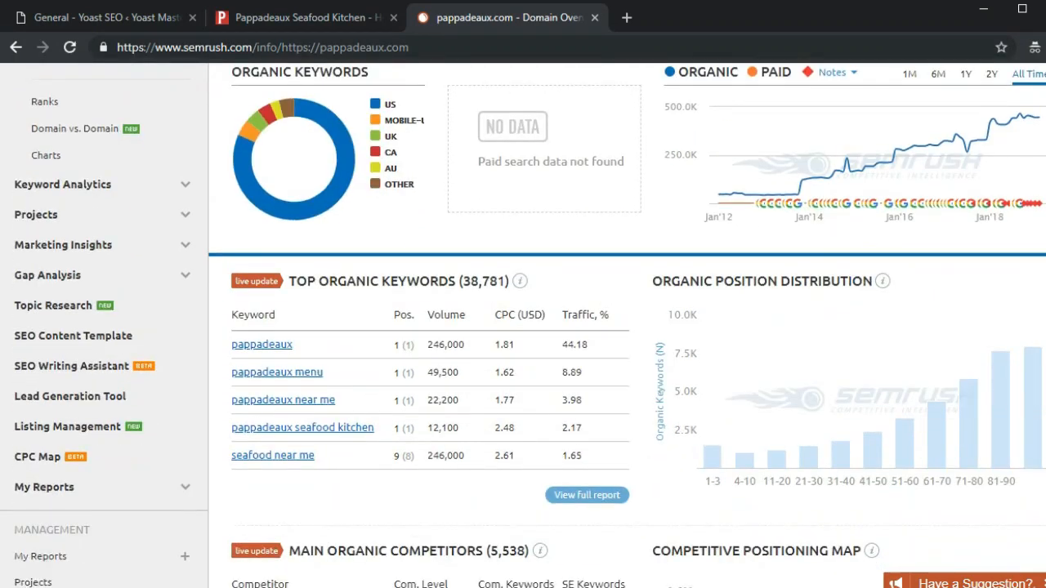
pyautogui.scroll(-1, 627, 325)
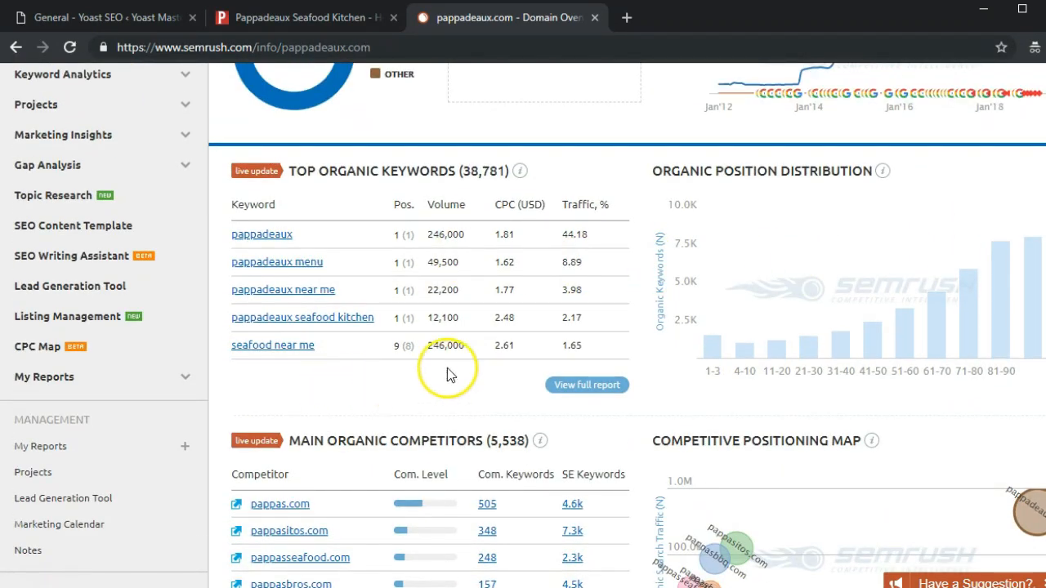
pyautogui.click(575, 386)
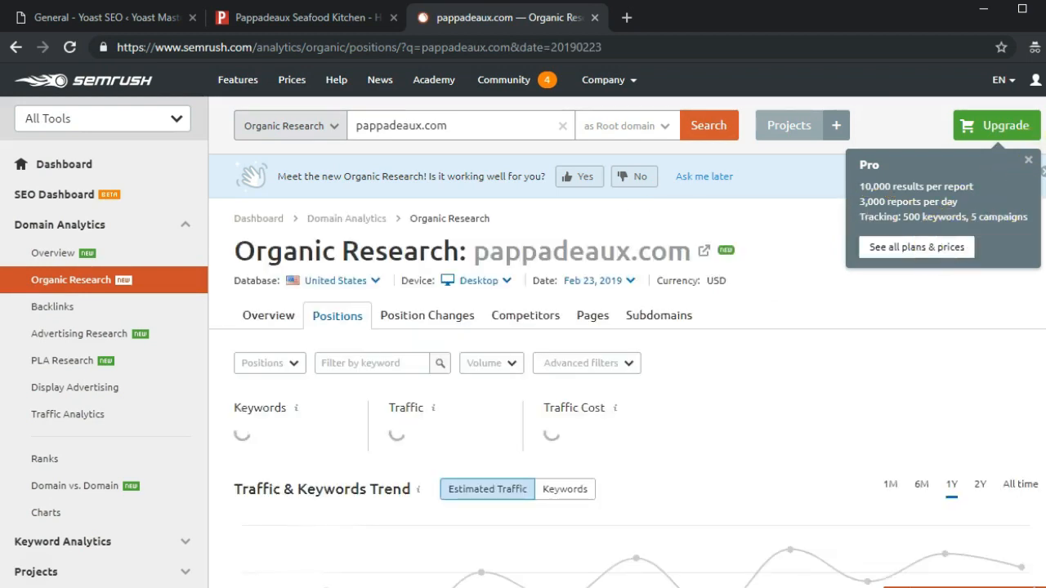
pyautogui.scroll(-4, 966, 236)
pyautogui.scroll(-4, 624, 327)
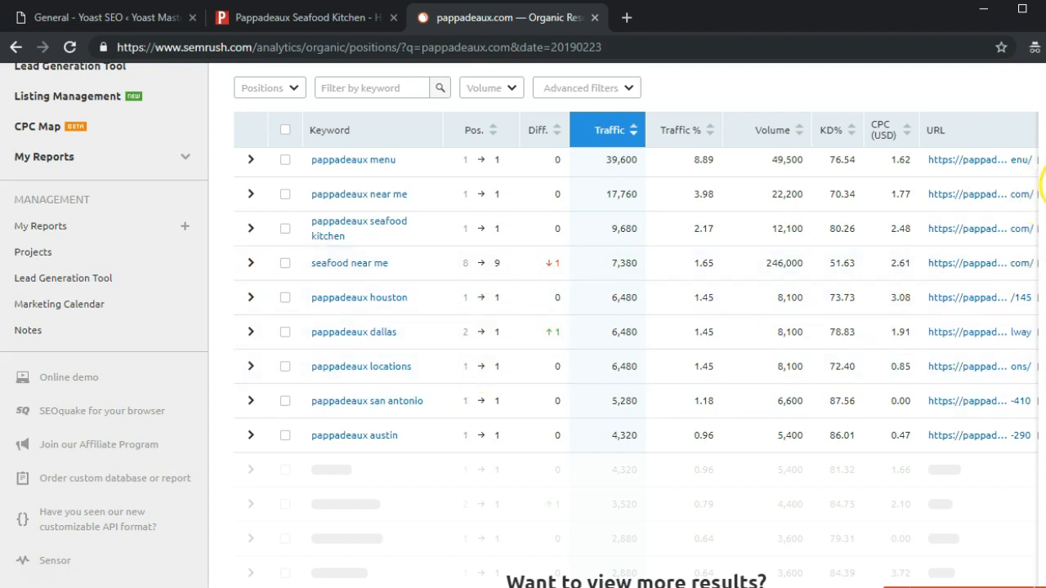
pyautogui.scroll(-2, 1037, 196)
pyautogui.scroll(-3, 629, 327)
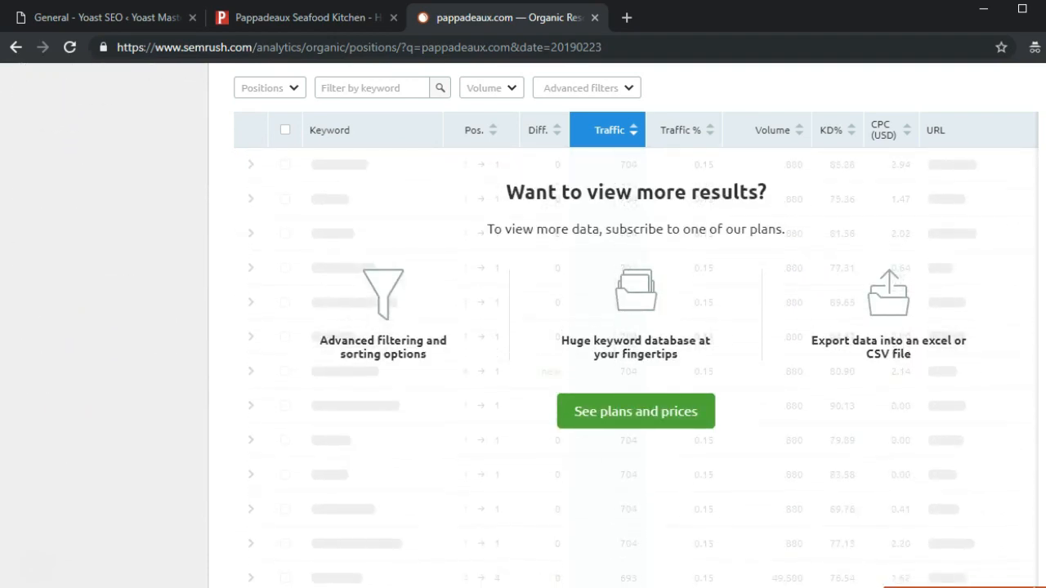
pyautogui.scroll(3, 629, 327)
pyautogui.scroll(4, 629, 327)
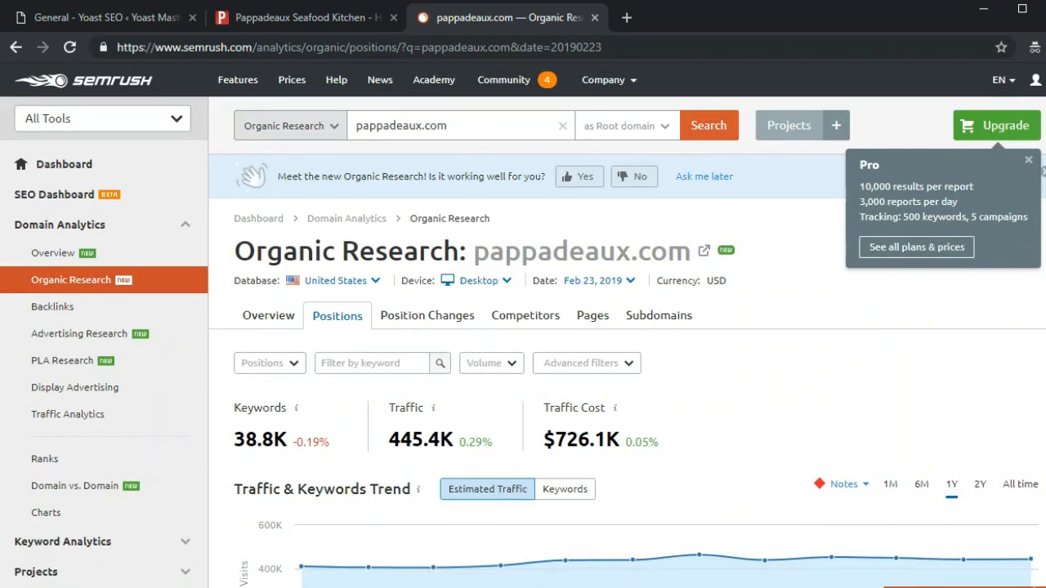